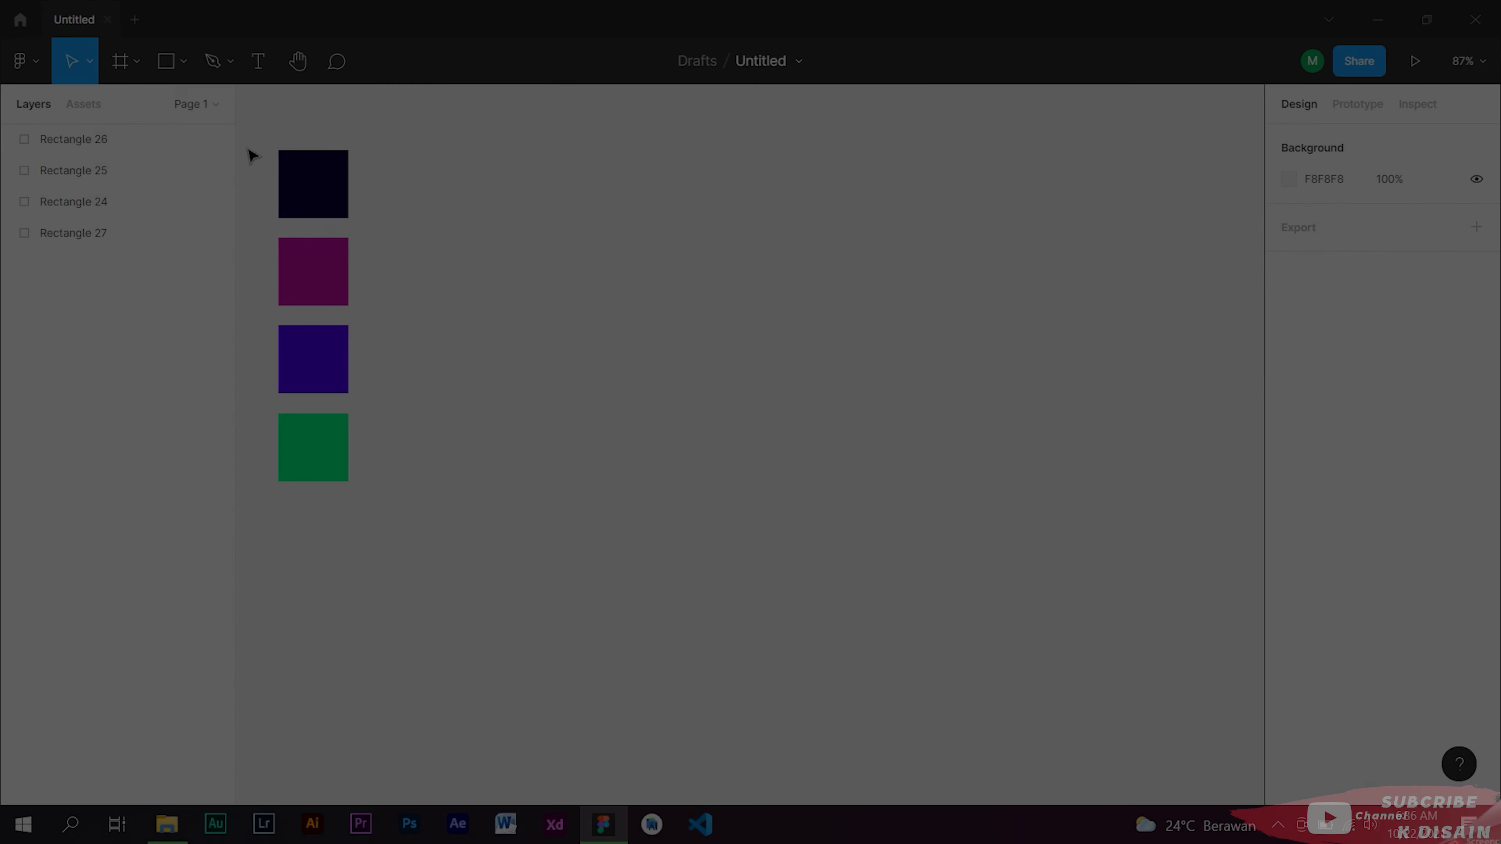
Add a 414×896 iPhone 11 Pro Max frame filled with dark navy 0E033A
{"action": "left_click", "coordinate": [137, 61]}
{"action": "left_click", "coordinate": [145, 102]}
{"action": "left_click", "coordinate": [1327, 297]}
{"action": "left_click", "coordinate": [1288, 566]}
{"action": "left_click", "coordinate": [1146, 710]}
{"action": "left_click", "coordinate": [140, 111]}
Draw a 414×113 header rectangle at the frame's top with 0/0/30/30 corner radii
{"action": "key", "text": "r"}
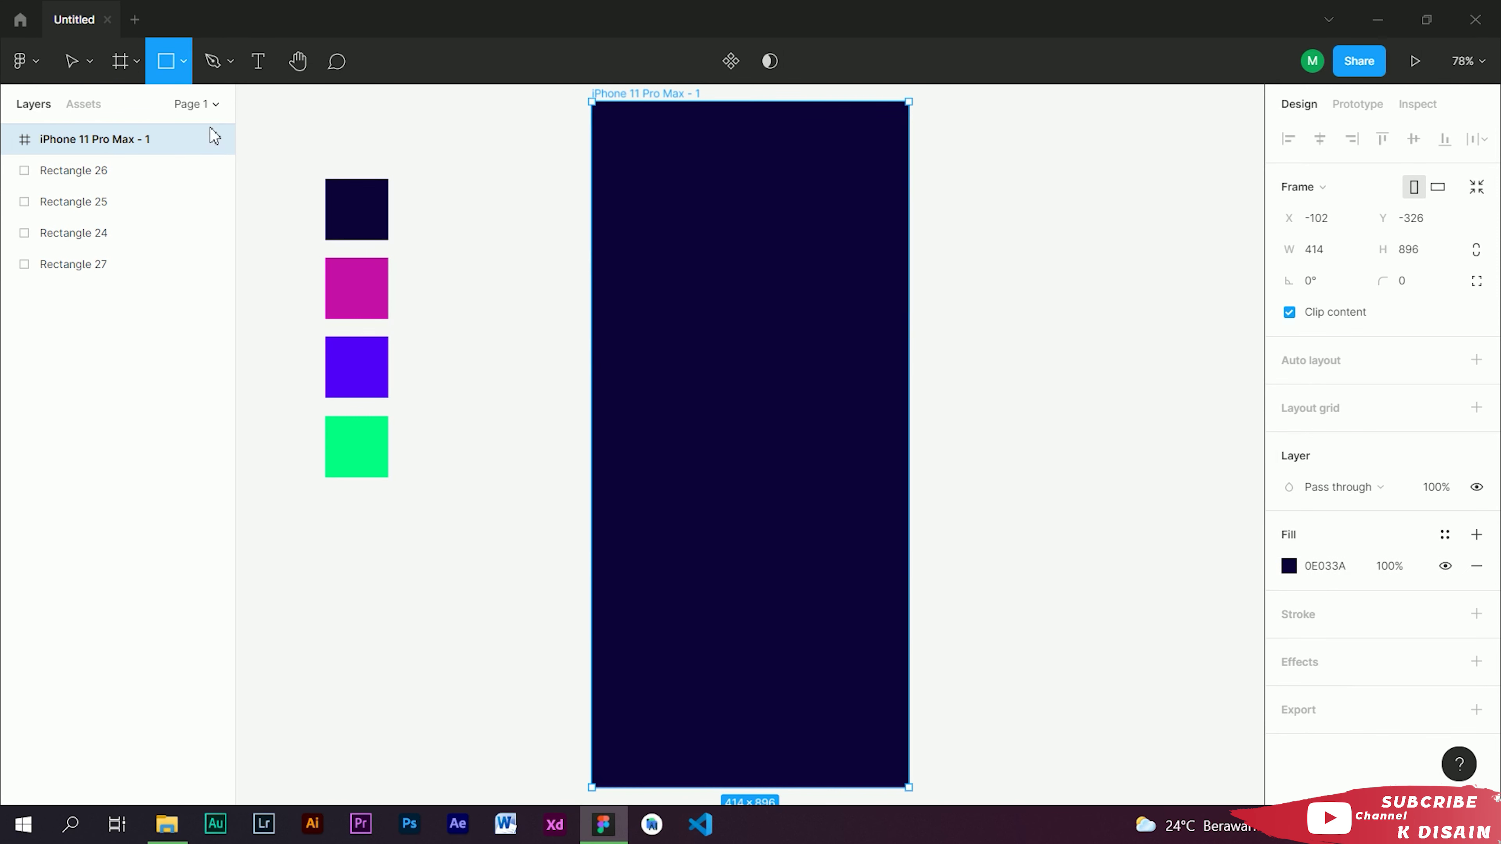
{"action": "left_click_drag", "start_coordinate": [603, 111], "coordinate": [909, 188]}
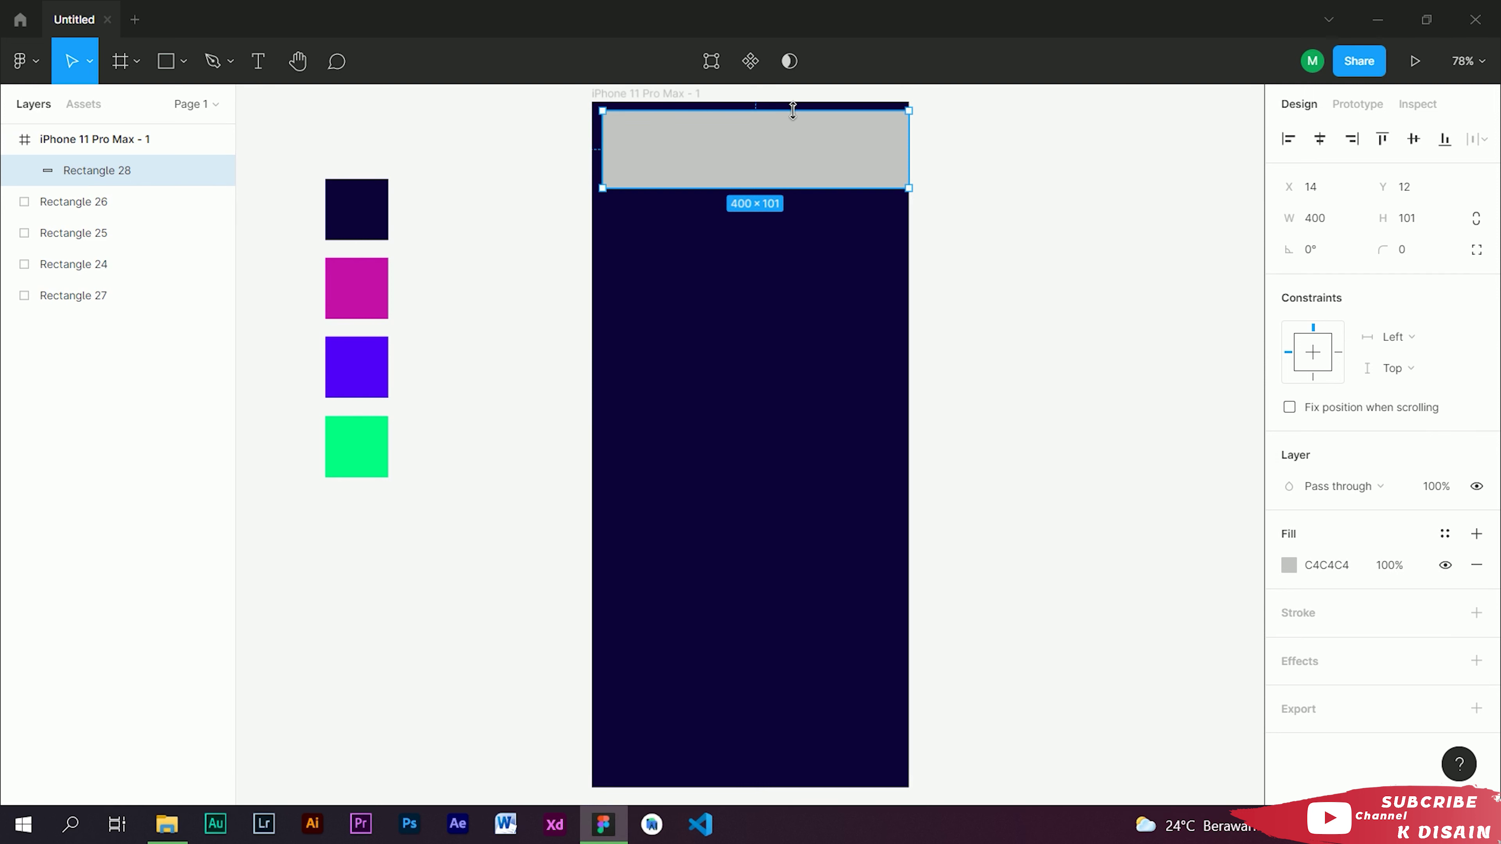
{"action": "left_click_drag", "start_coordinate": [792, 111], "coordinate": [793, 101]}
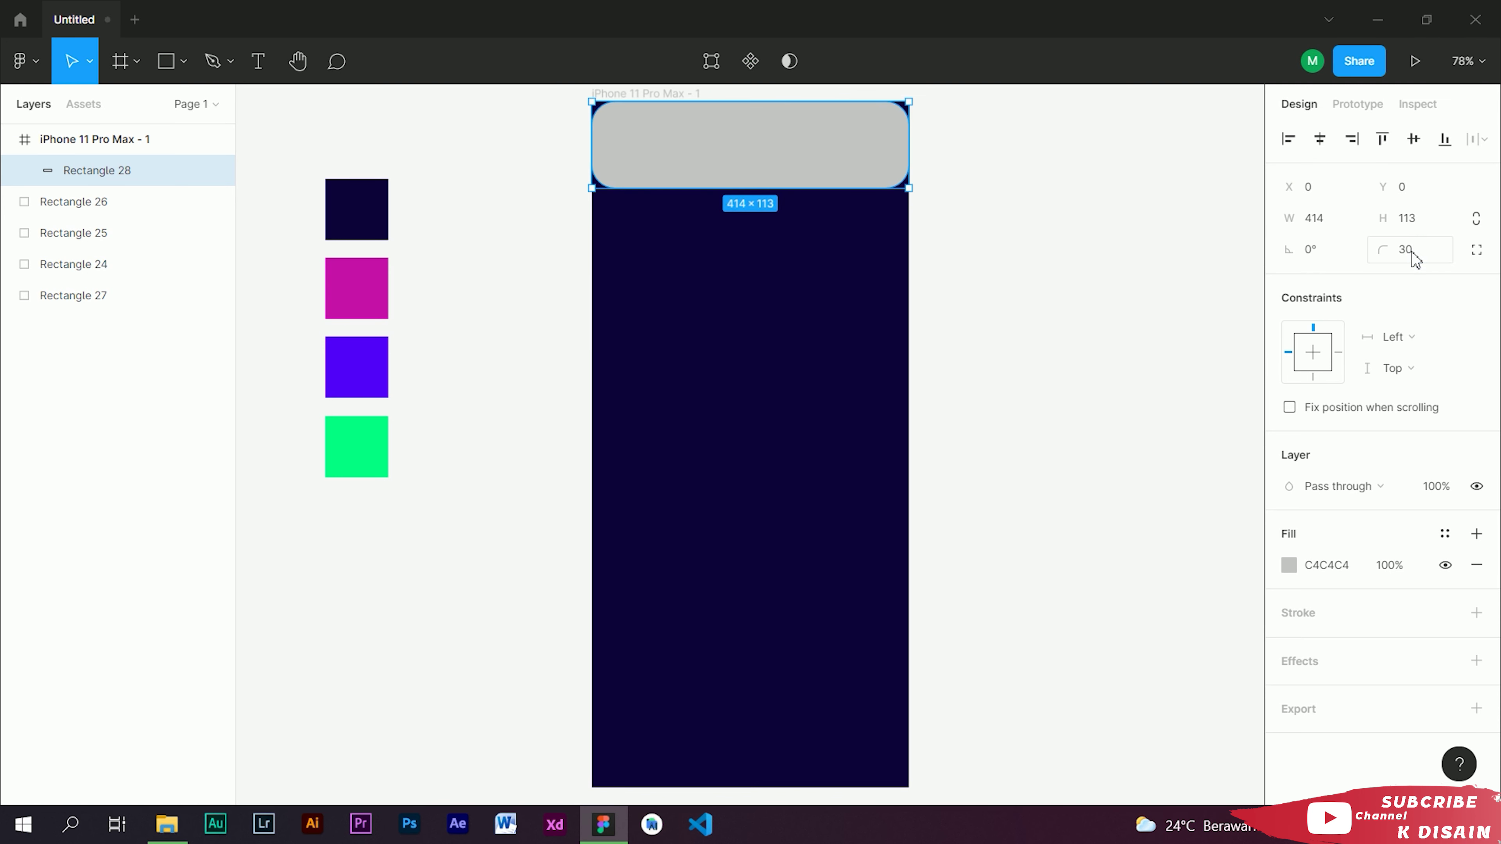
{"action": "left_click", "coordinate": [1476, 251]}
{"action": "type", "text": "0"}
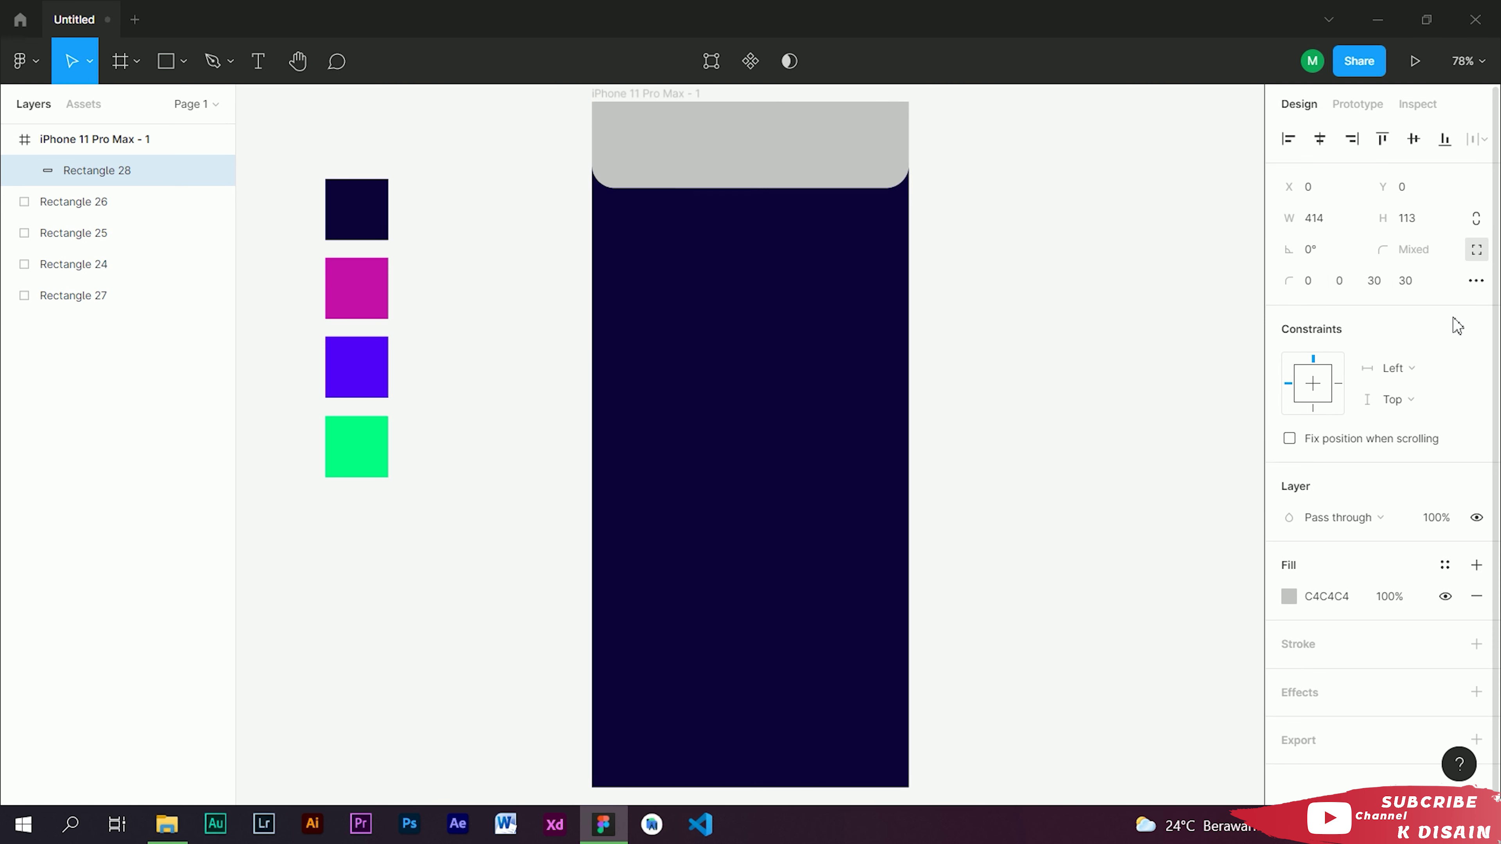
Fill the header with the frame's dark navy 0E033A
{"action": "left_click", "coordinate": [1289, 596]}
{"action": "left_click", "coordinate": [1059, 586]}
{"action": "left_click", "coordinate": [767, 429]}
{"action": "left_click", "coordinate": [1246, 295]}
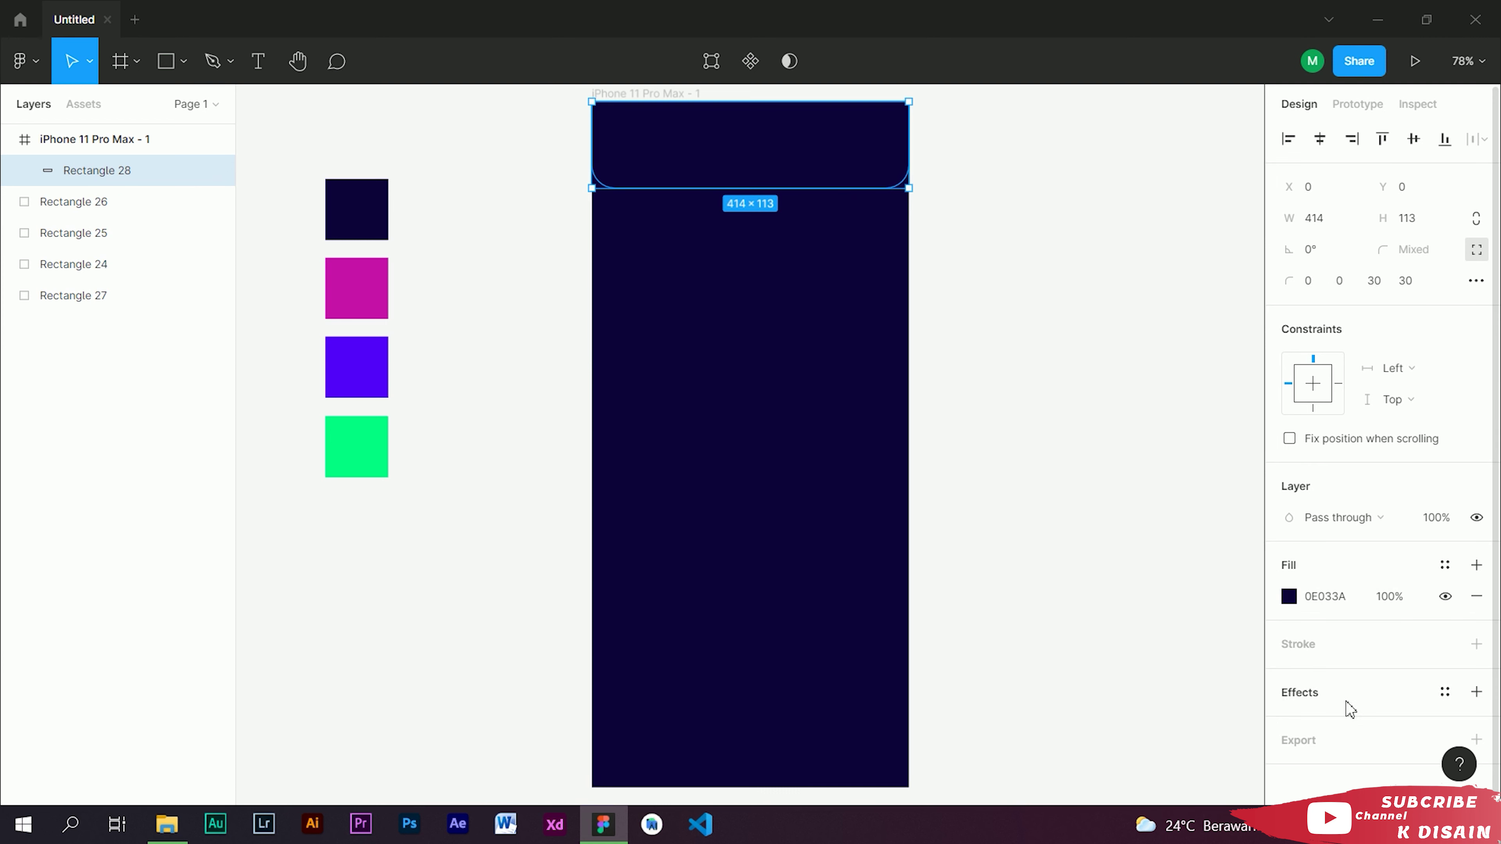
Give the header a white FFFFFF drop shadow at 14% opacity
{"action": "left_click", "coordinate": [1477, 691]}
{"action": "left_click", "coordinate": [1288, 723]}
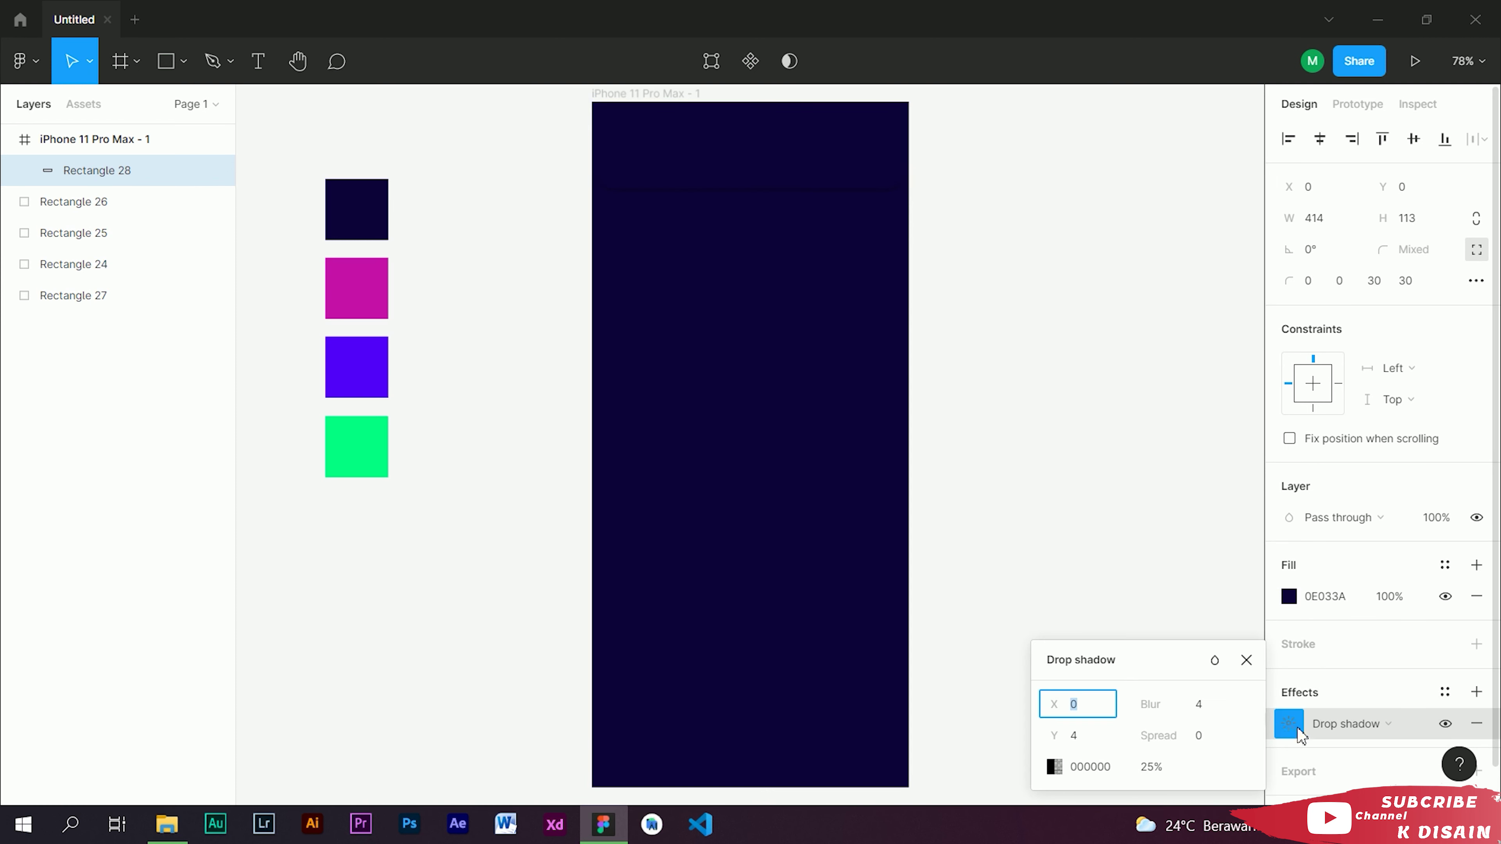
{"action": "left_click", "coordinate": [1055, 767]}
{"action": "left_click_drag", "start_coordinate": [895, 602], "coordinate": [887, 602]}
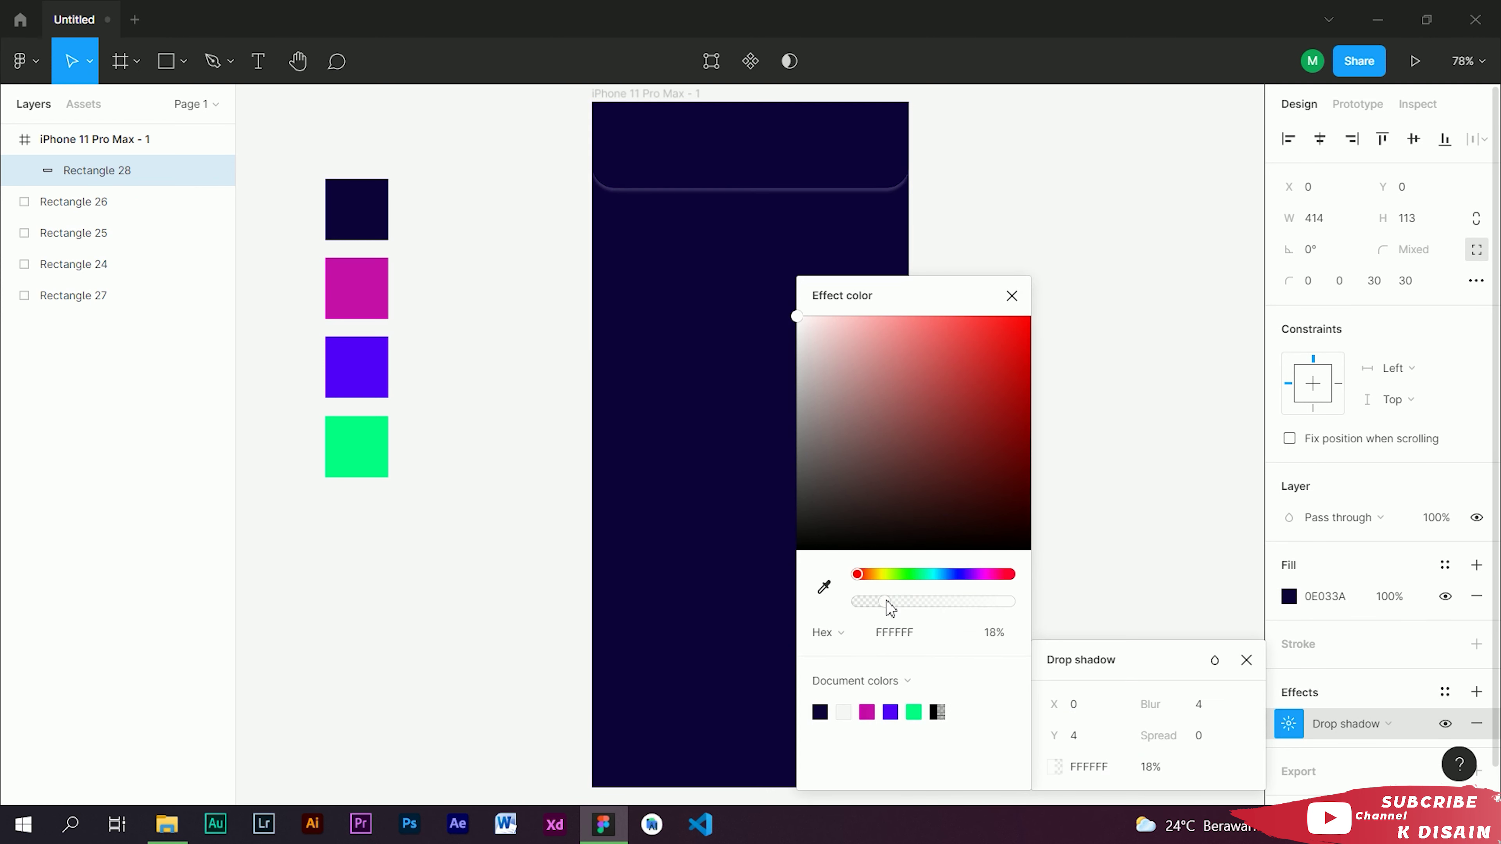
{"action": "left_click", "coordinate": [921, 574]}
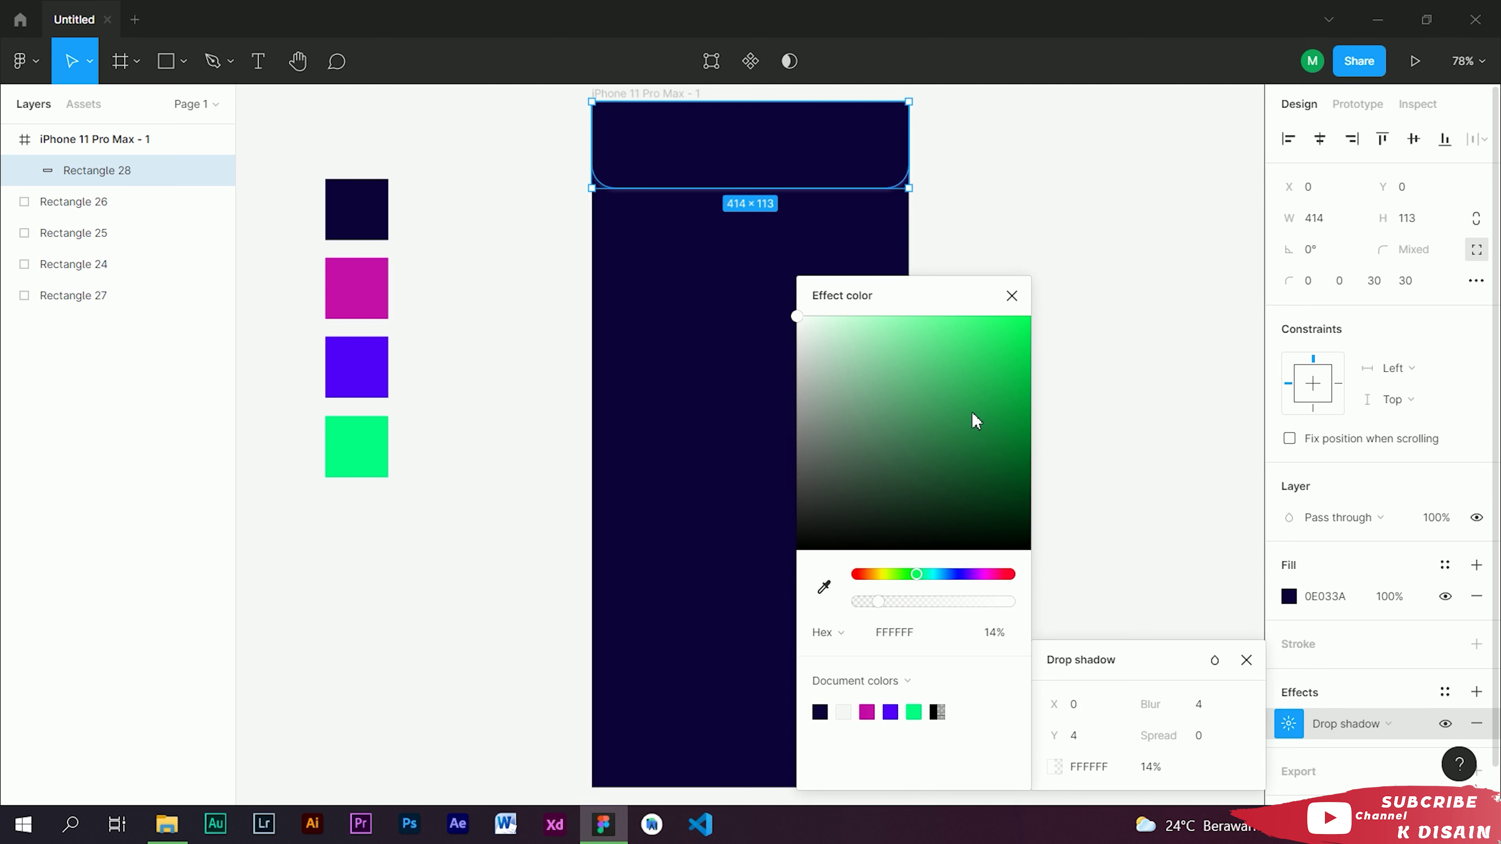
{"action": "left_click", "coordinate": [1014, 302]}
{"action": "left_click", "coordinate": [1217, 710]}
{"action": "left_click", "coordinate": [1247, 660]}
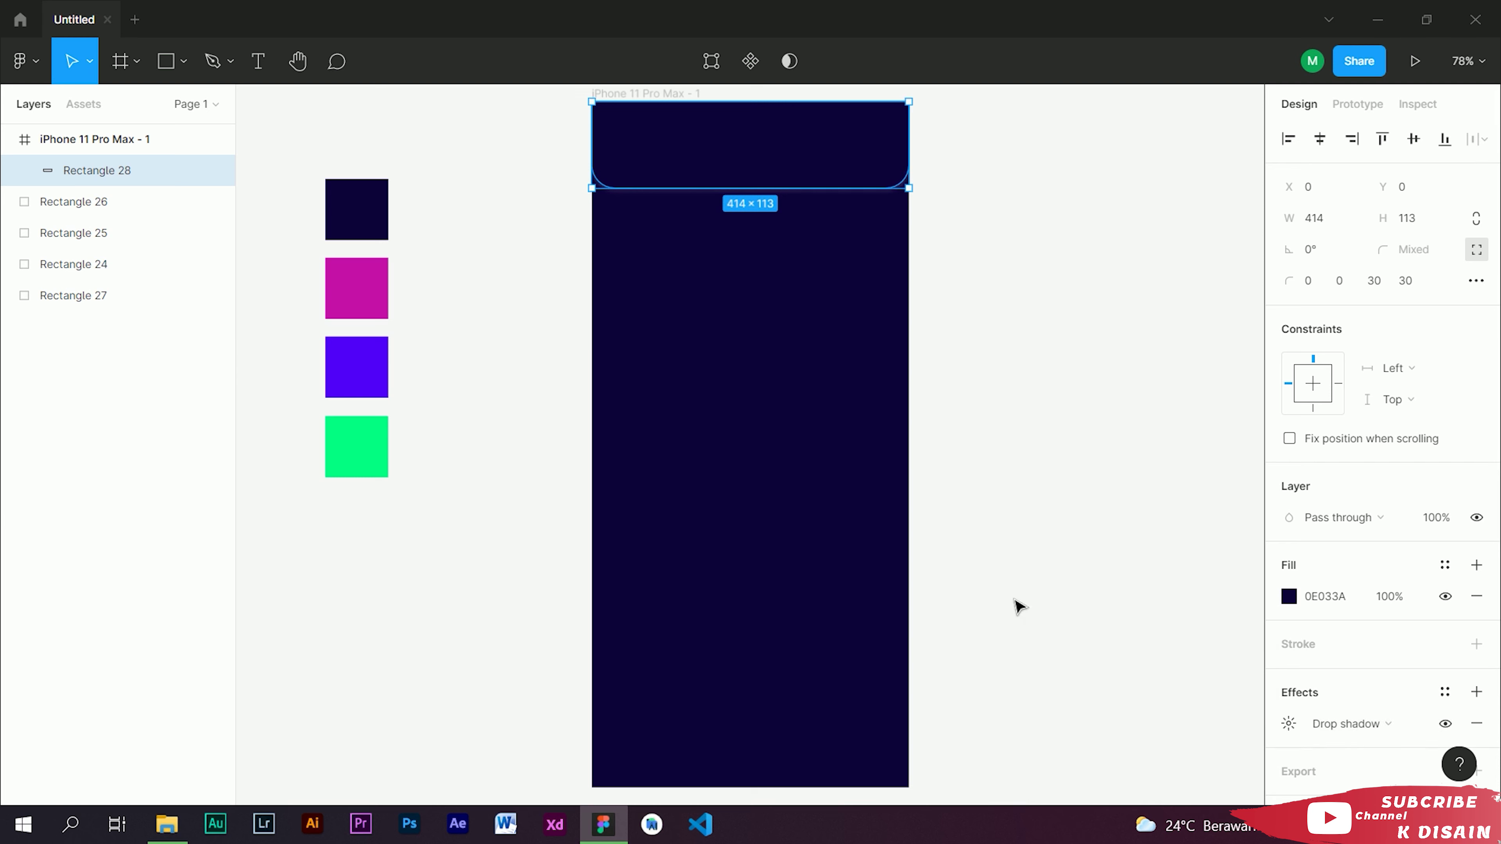
{"action": "left_click", "coordinate": [969, 473]}
{"action": "scroll", "coordinate": [777, 452], "scroll_direction": "up", "scroll_amount": 3}
{"action": "scroll", "coordinate": [758, 275], "scroll_direction": "up", "scroll_amount": 3, "text": "ctrl"}
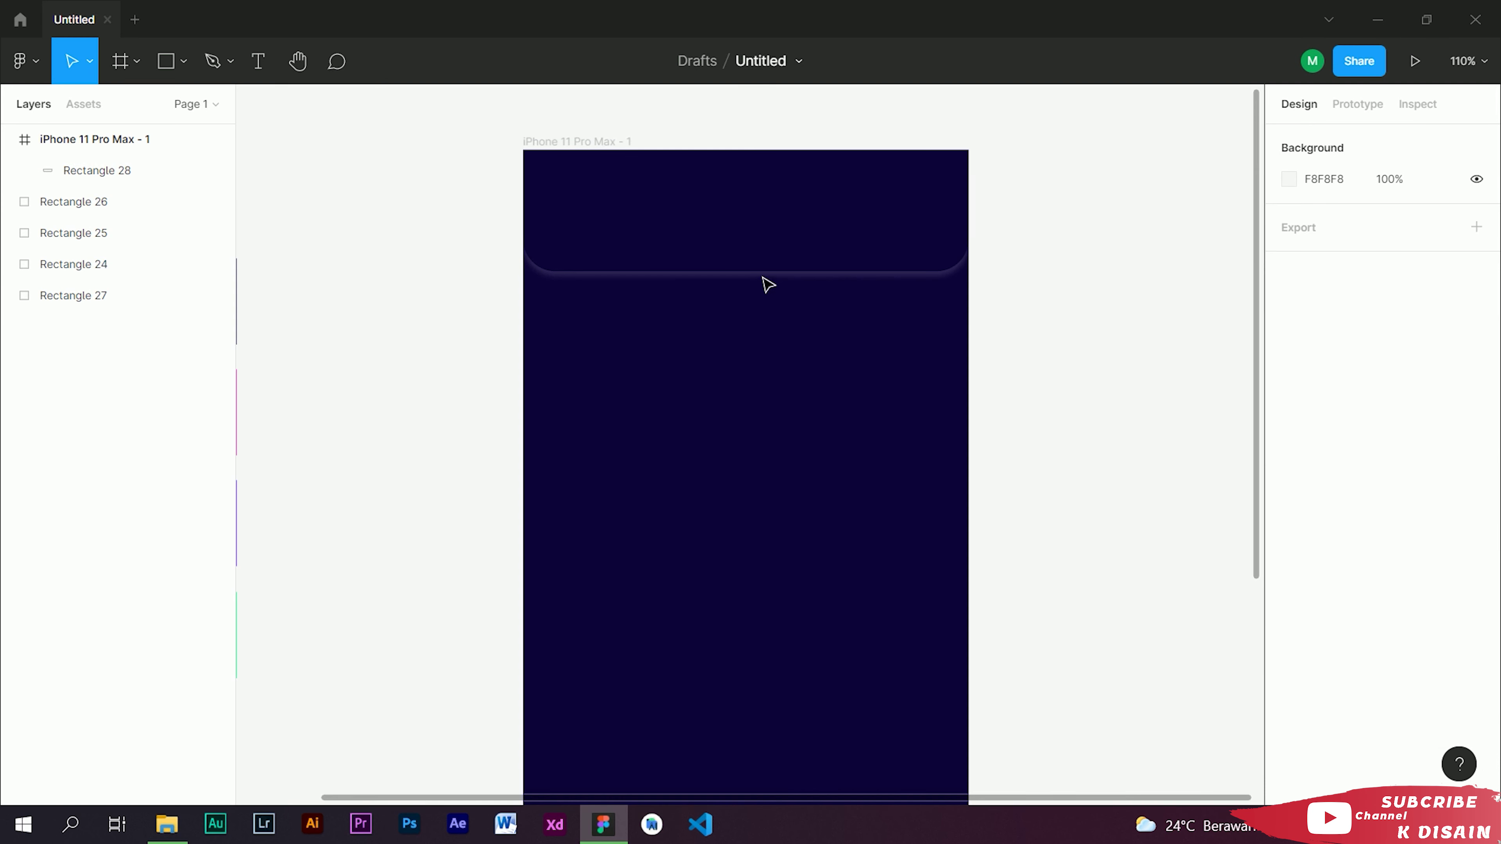
Draw a bar inside the header filled FAFAFA at 40% opacity
{"action": "left_click", "coordinate": [167, 61]}
{"action": "left_click_drag", "start_coordinate": [588, 185], "coordinate": [908, 231]}
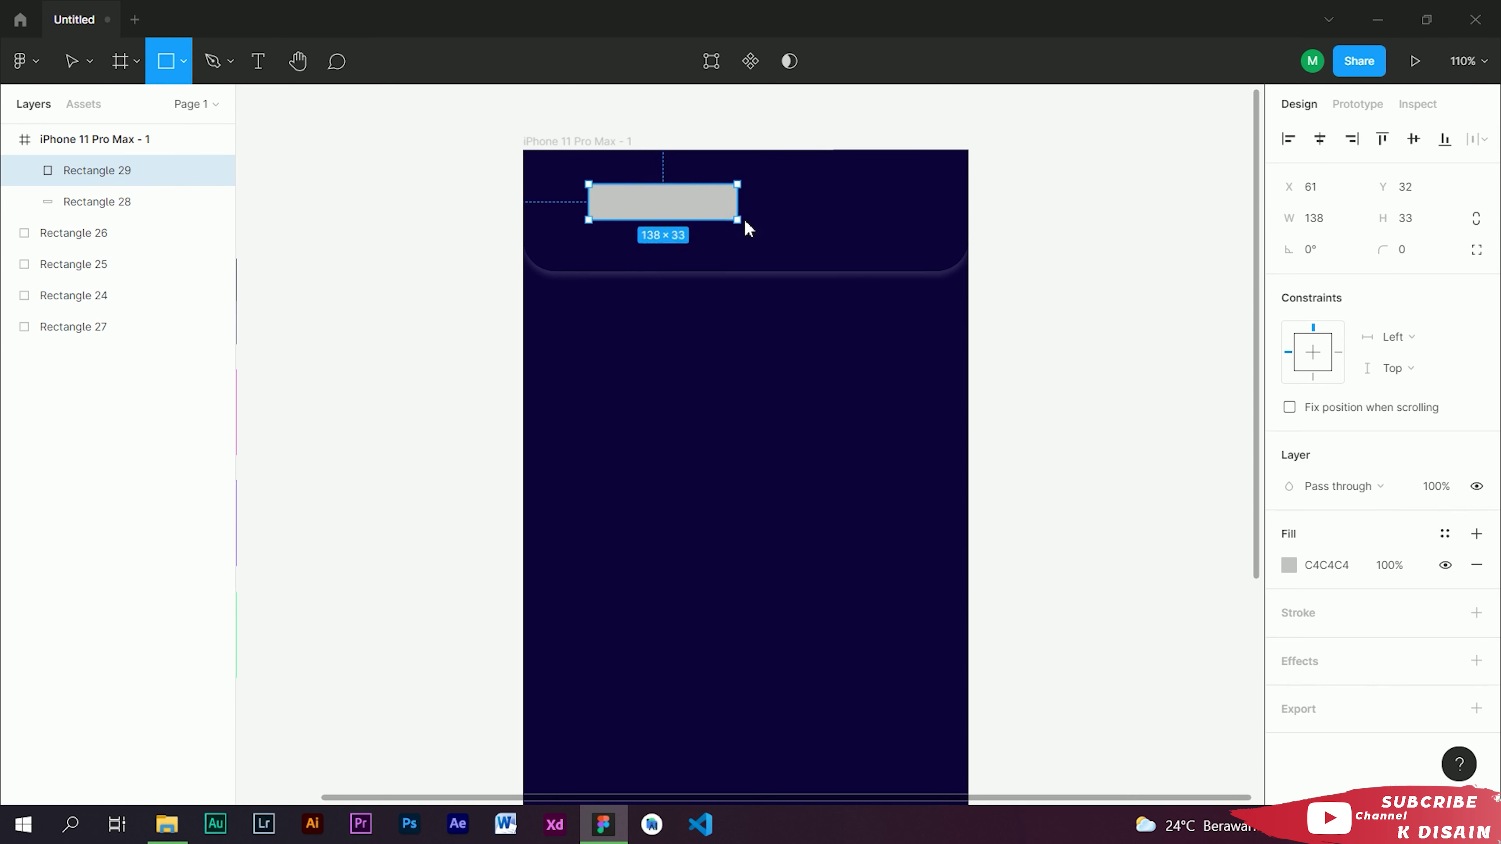
{"action": "left_click", "coordinate": [1289, 565]}
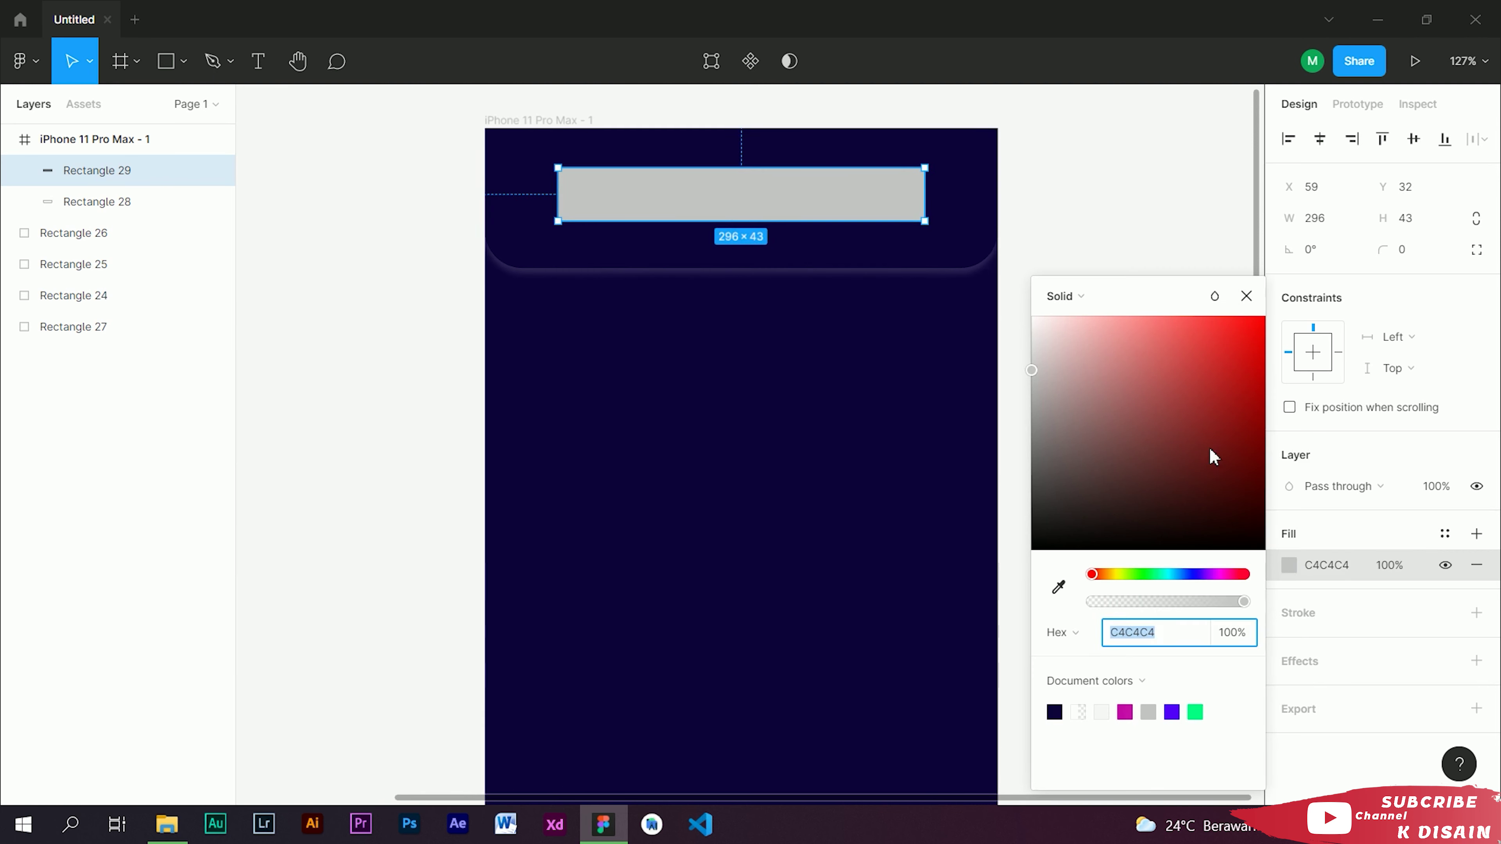
{"action": "type", "text": "FAFAFA"}
{"action": "key", "text": "Return"}
{"action": "left_click", "coordinate": [1390, 565]}
{"action": "type", "text": "0"}
{"action": "key", "text": "Return"}
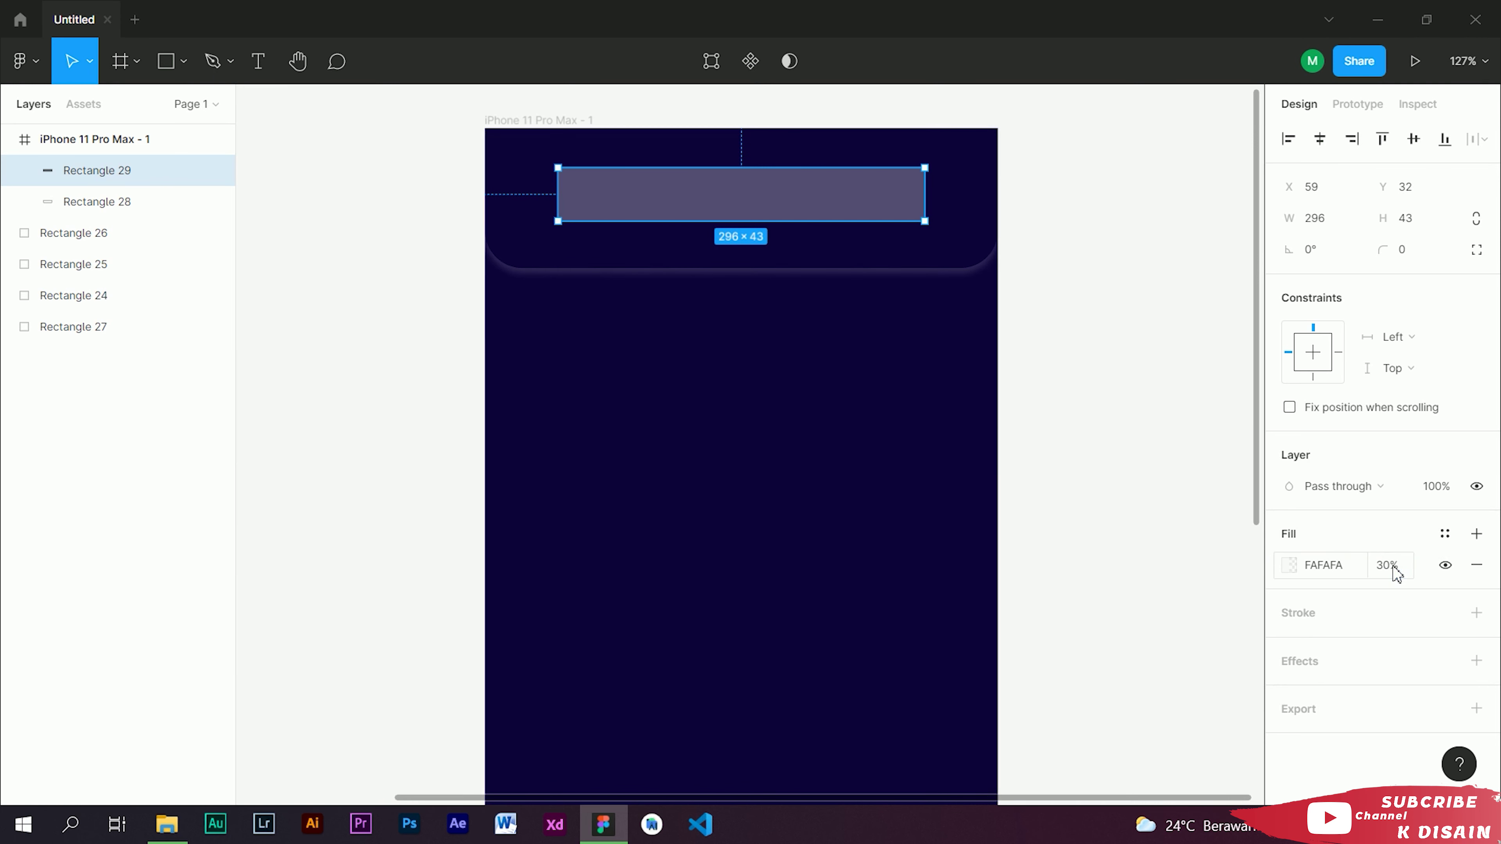
{"action": "type", "text": "0"}
{"action": "key", "text": "Return"}
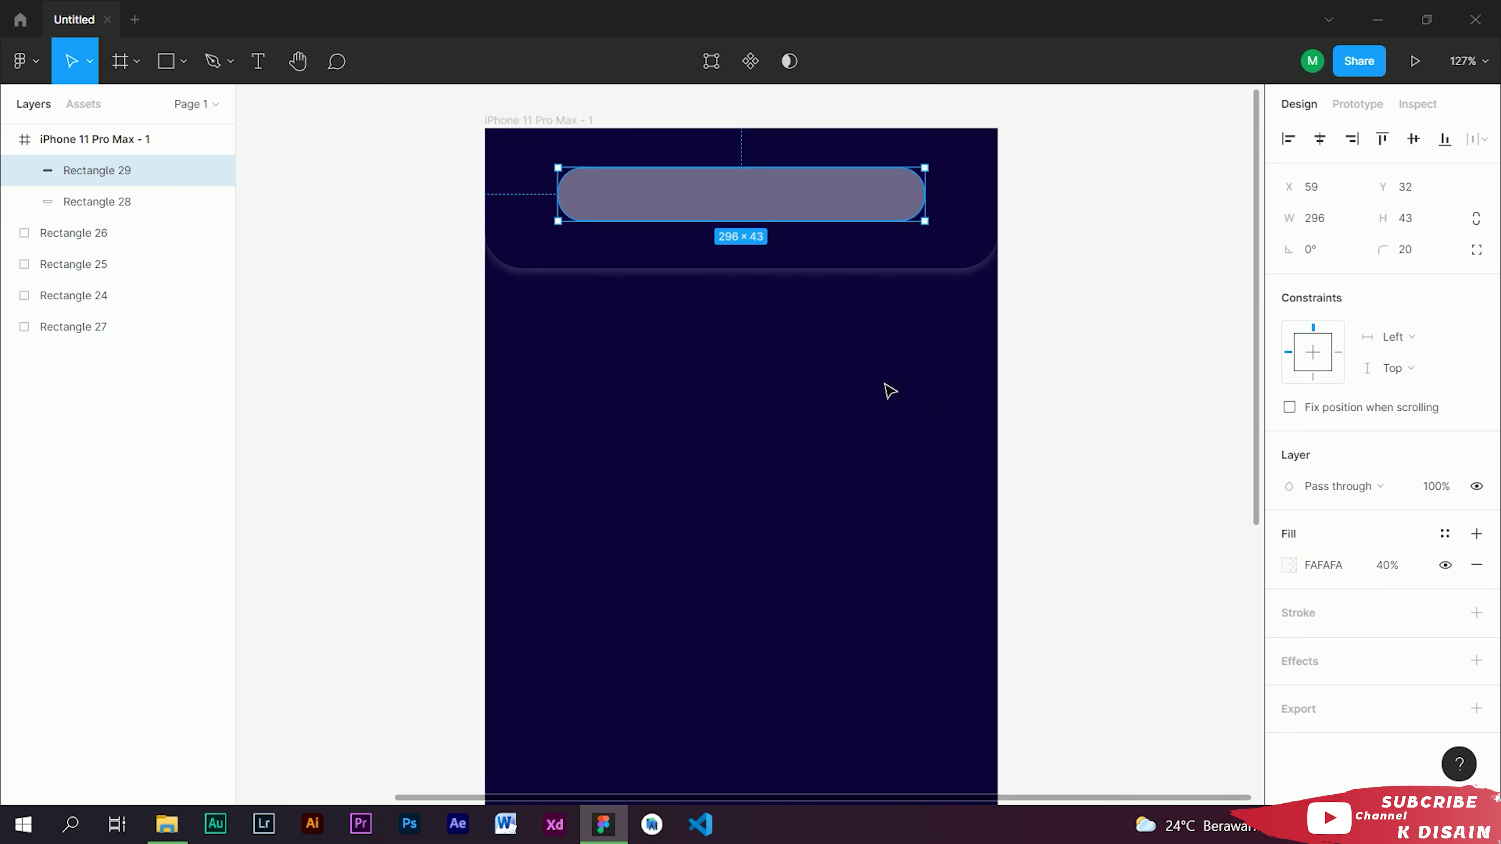
Reduce the search bar's height to 38
{"action": "key", "text": "shift+2"}
{"action": "left_click", "coordinate": [169, 61]}
{"action": "left_click", "coordinate": [1335, 157]}
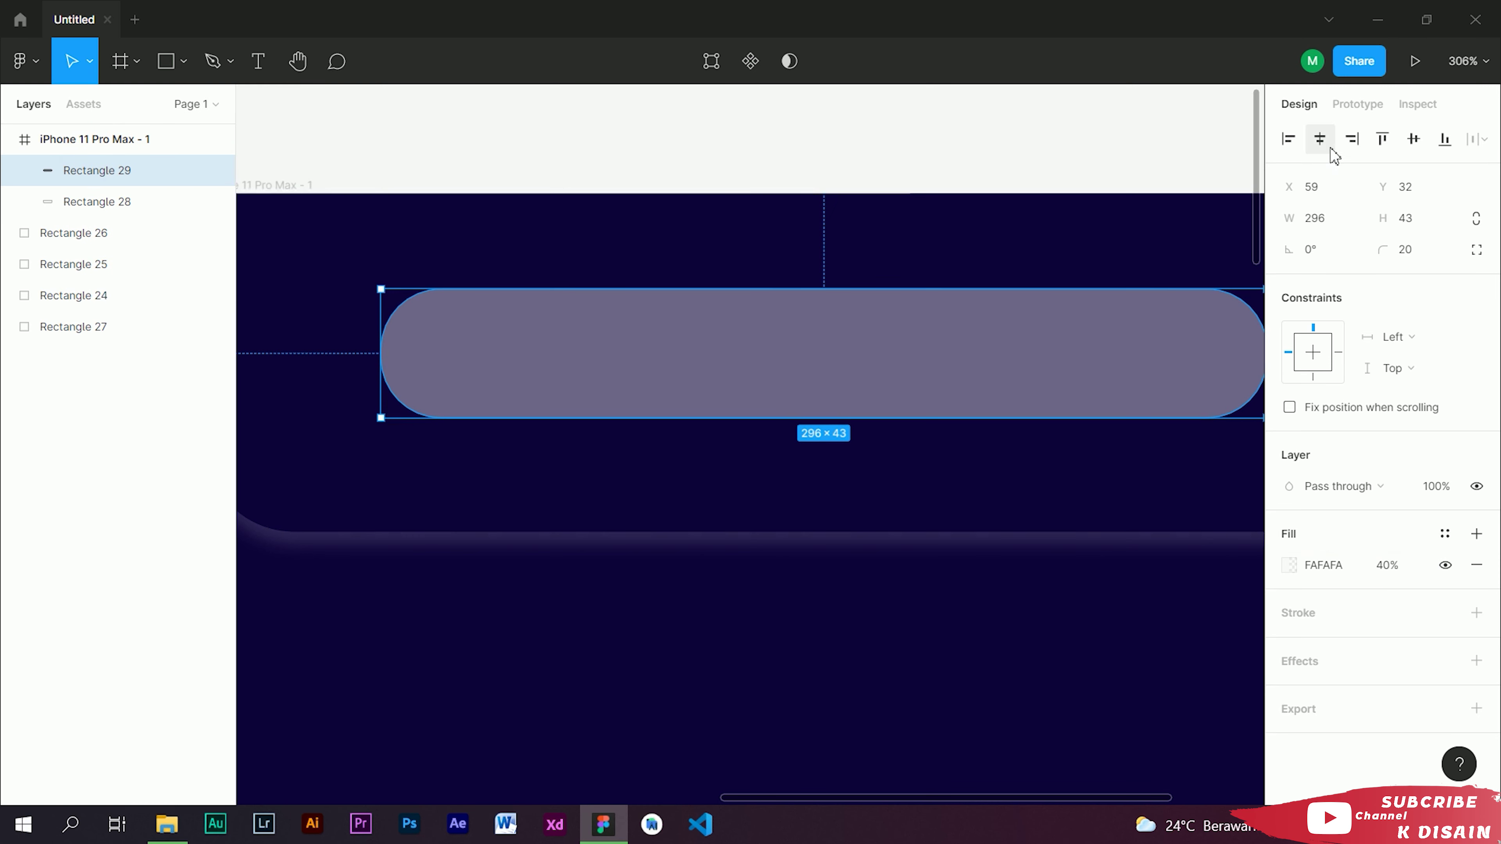
{"action": "left_click", "coordinate": [165, 74]}
{"action": "left_click", "coordinate": [157, 177]}
{"action": "scroll", "coordinate": [626, 402], "scroll_direction": "down", "scroll_amount": 5}
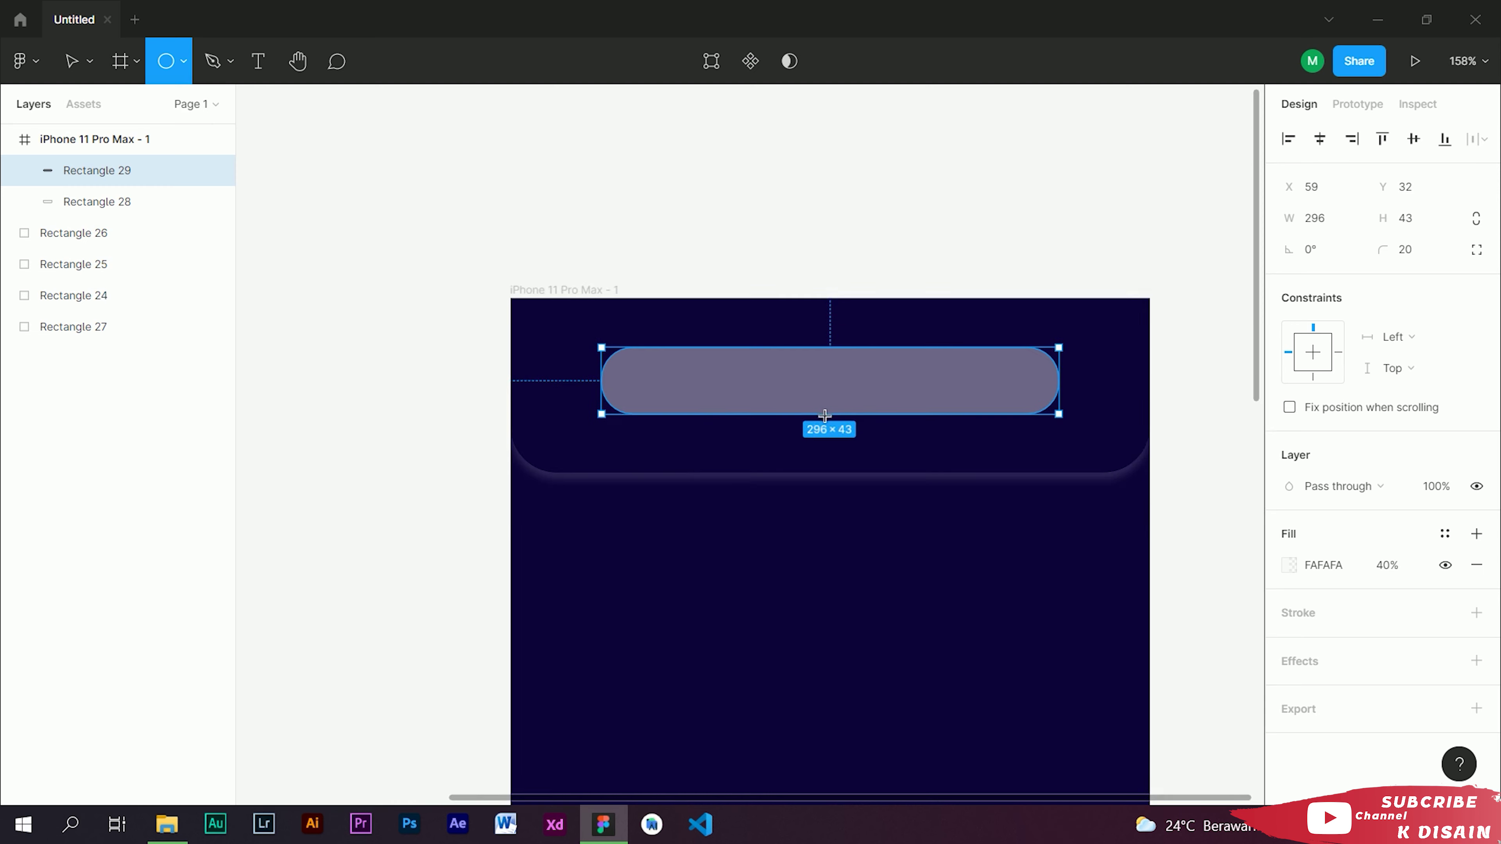
{"action": "scroll", "coordinate": [825, 416], "scroll_direction": "up", "scroll_amount": 4}
{"action": "key", "text": "v"}
{"action": "left_click_drag", "start_coordinate": [821, 409], "coordinate": [850, 402]}
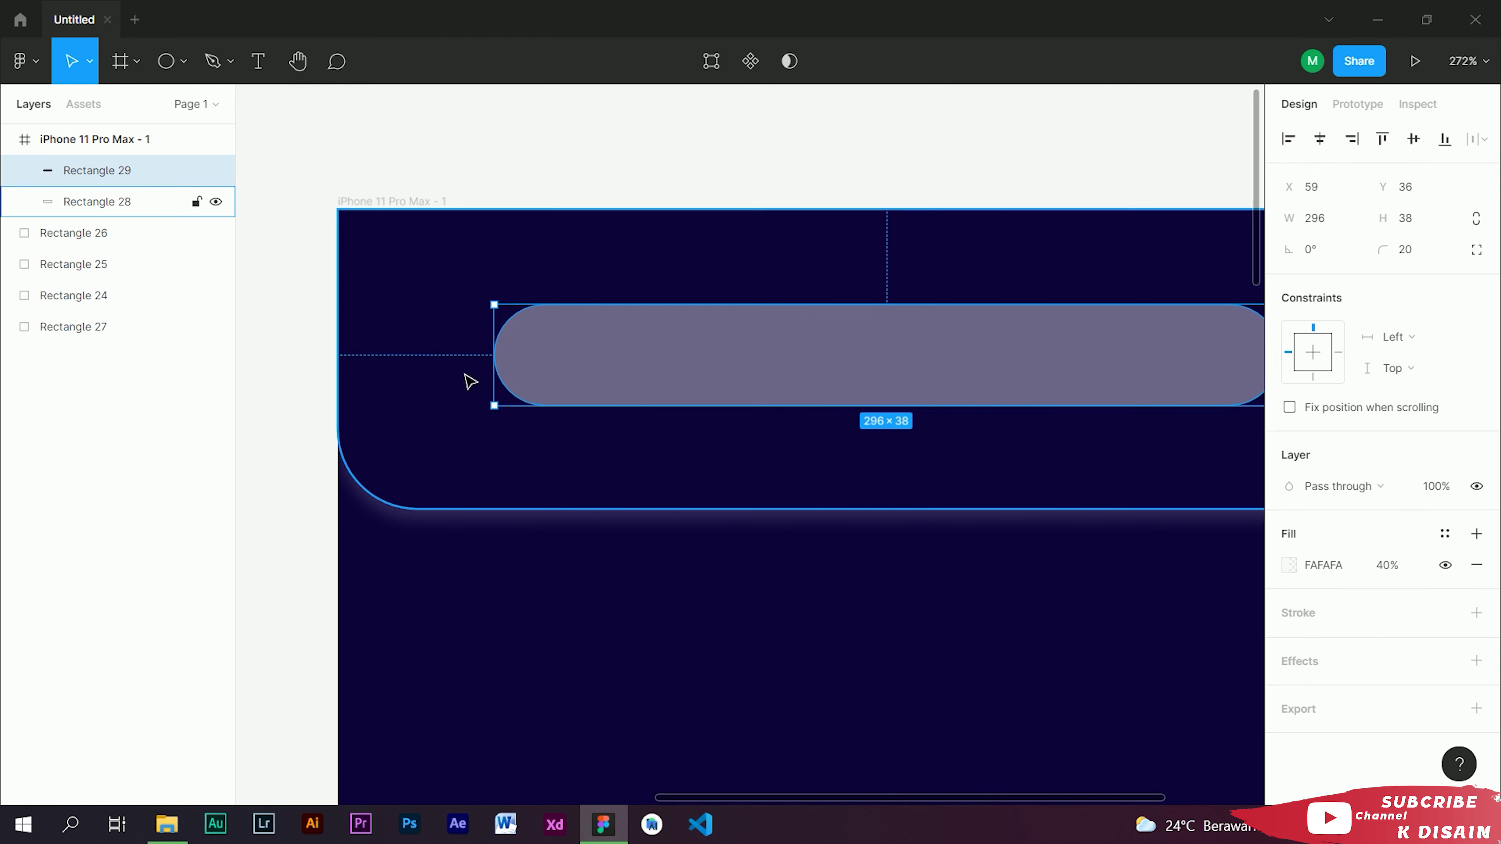
Draw a 16×16 circle at the search bar's left end
{"action": "key", "text": "o"}
{"action": "scroll", "coordinate": [530, 346], "scroll_direction": "up", "scroll_amount": 4}
{"action": "scroll", "coordinate": [531, 346], "scroll_direction": "up", "scroll_amount": 3}
{"action": "left_click_drag", "start_coordinate": [520, 337], "coordinate": [649, 466]}
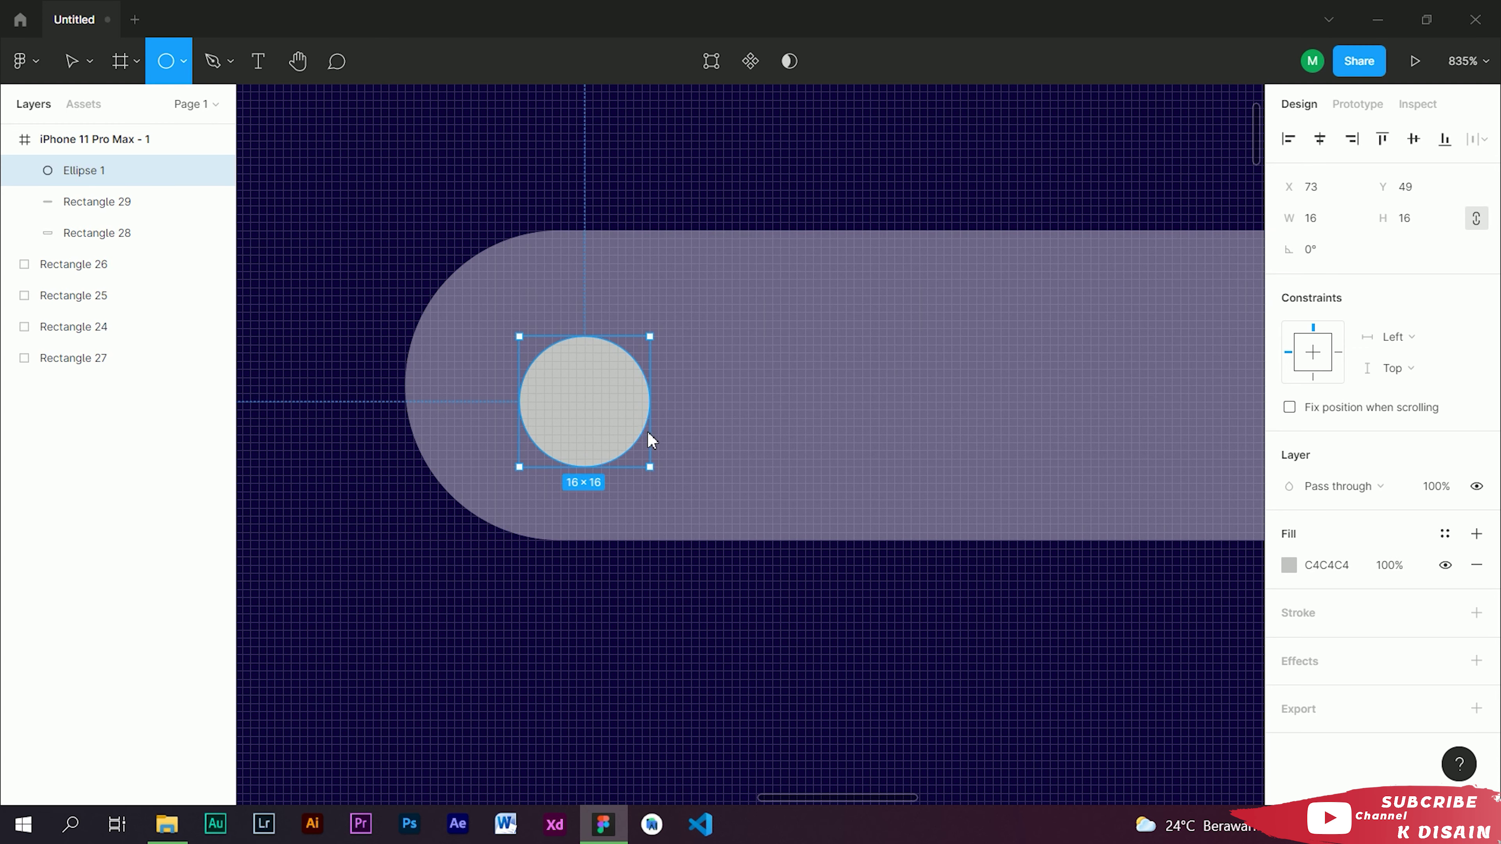
Turn the circle into a ring with no fill and a 3px white FFFFFF stroke
{"action": "left_click", "coordinate": [1300, 613]}
{"action": "left_click", "coordinate": [1476, 565]}
{"action": "left_click", "coordinate": [1288, 612]}
{"action": "type", "text": "FFFFFF"}
{"action": "left_click", "coordinate": [1311, 645]}
{"action": "type", "text": "3"}
{"action": "left_click_drag", "start_coordinate": [602, 442], "coordinate": [568, 409]}
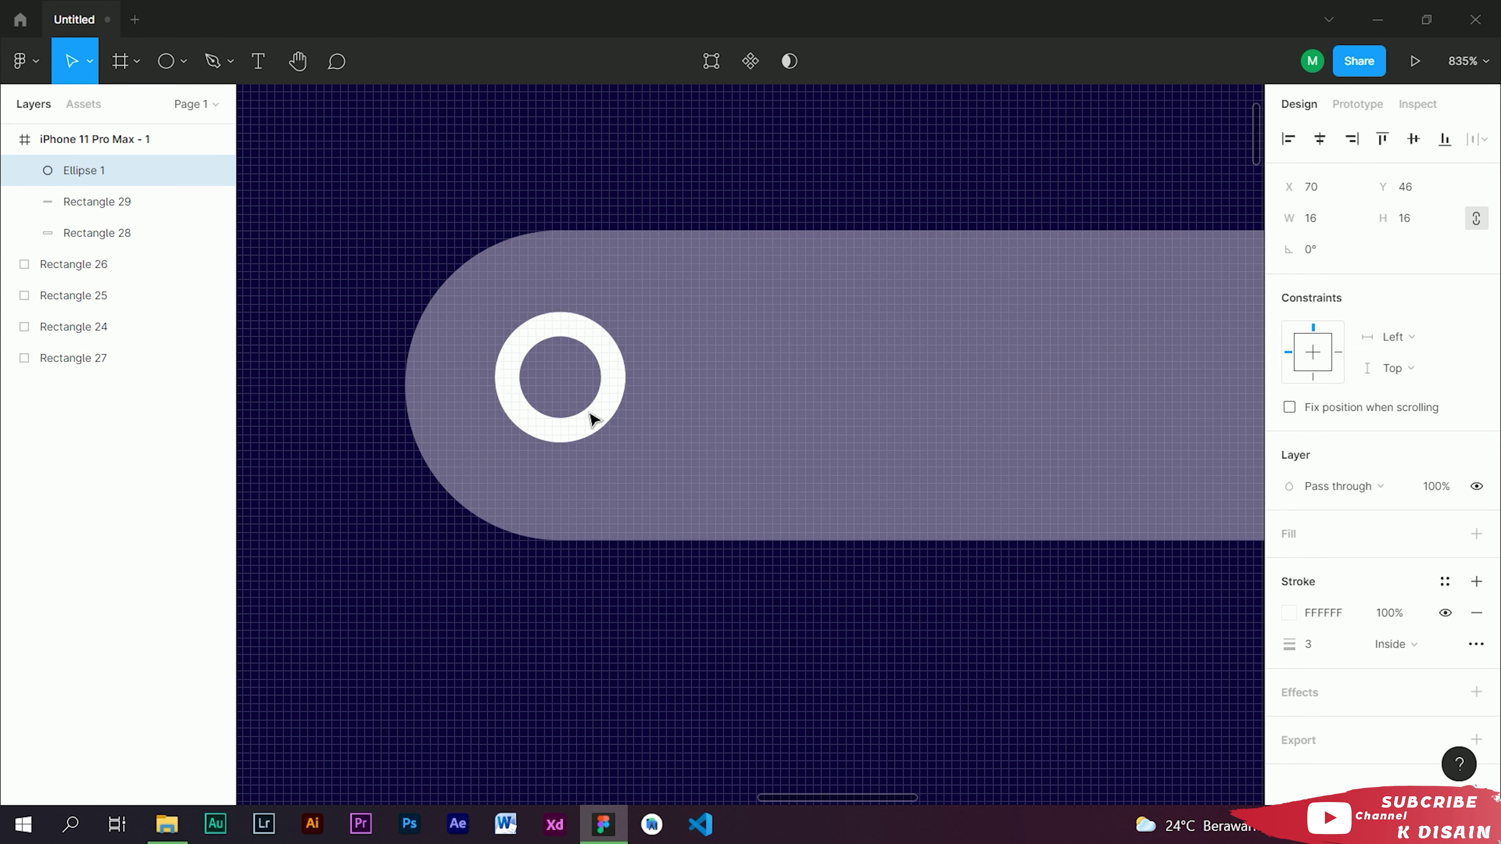
Draw a short diagonal handle line with a 3px white FFFFFF stroke
{"action": "left_click", "coordinate": [183, 61]}
{"action": "left_click", "coordinate": [160, 134]}
{"action": "left_click_drag", "start_coordinate": [585, 410], "coordinate": [621, 457]}
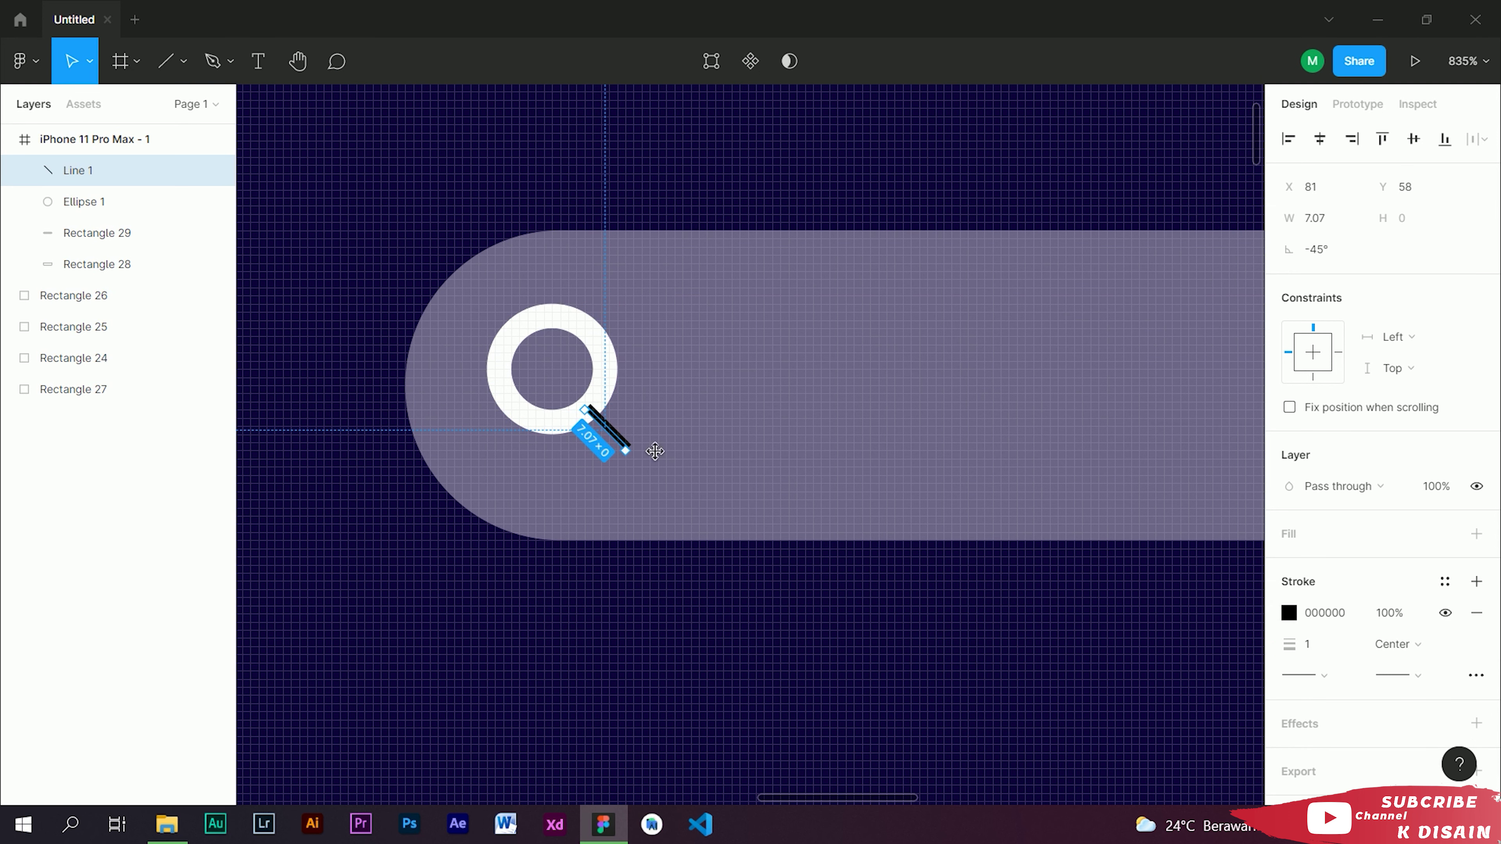
{"action": "left_click", "coordinate": [1289, 612]}
{"action": "type", "text": "FFFFFF"}
{"action": "left_click", "coordinate": [1245, 295]}
{"action": "left_click", "coordinate": [1309, 644]}
{"action": "type", "text": "3"}
{"action": "key", "text": "Return"}
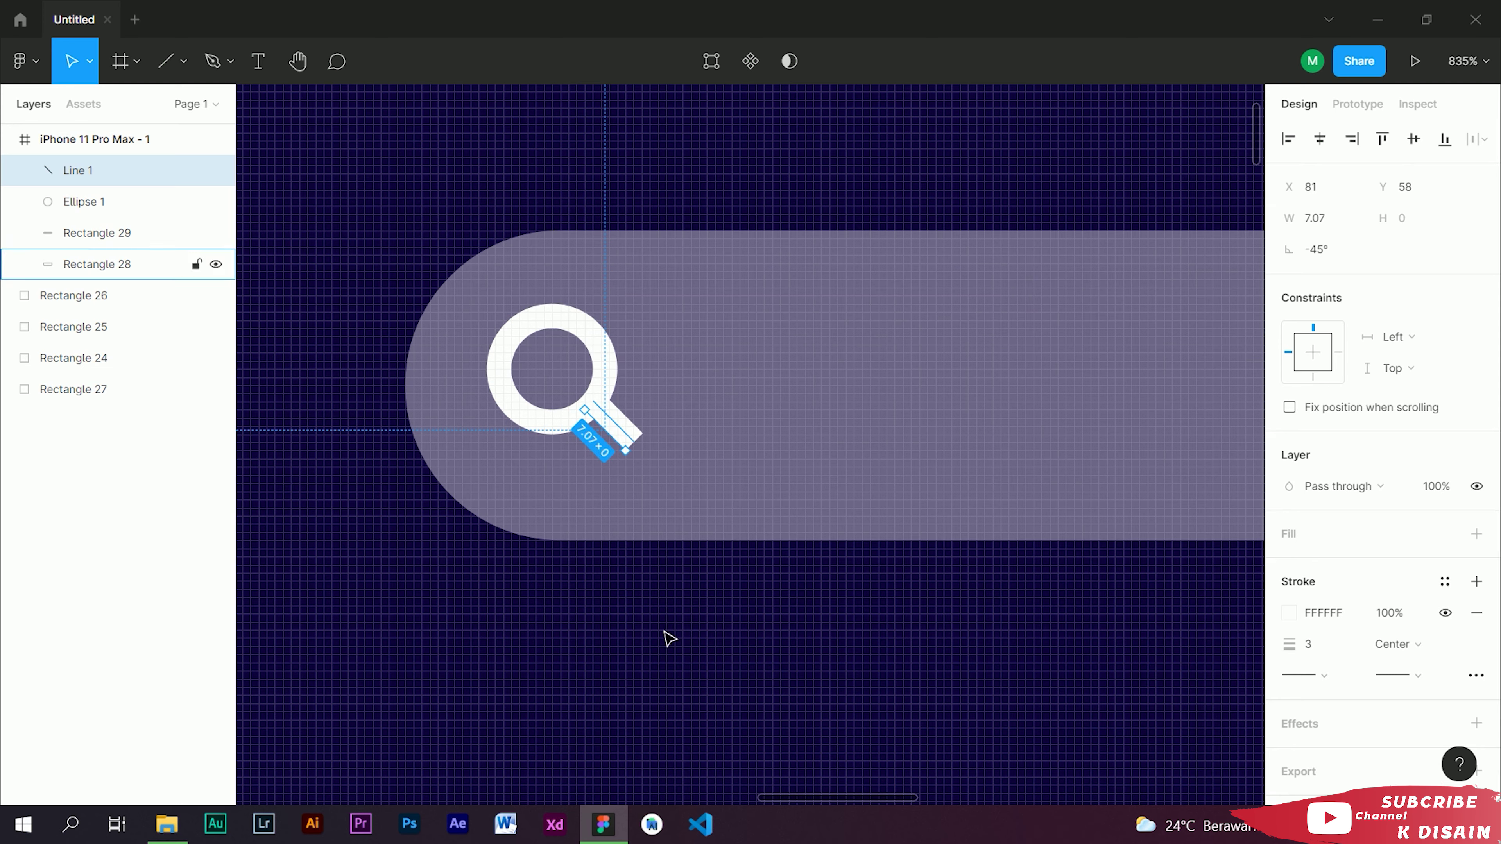
Group the ring and handle into one magnifier icon
{"action": "left_click", "coordinate": [620, 487]}
{"action": "scroll", "coordinate": [680, 653], "scroll_direction": "down", "scroll_amount": 3}
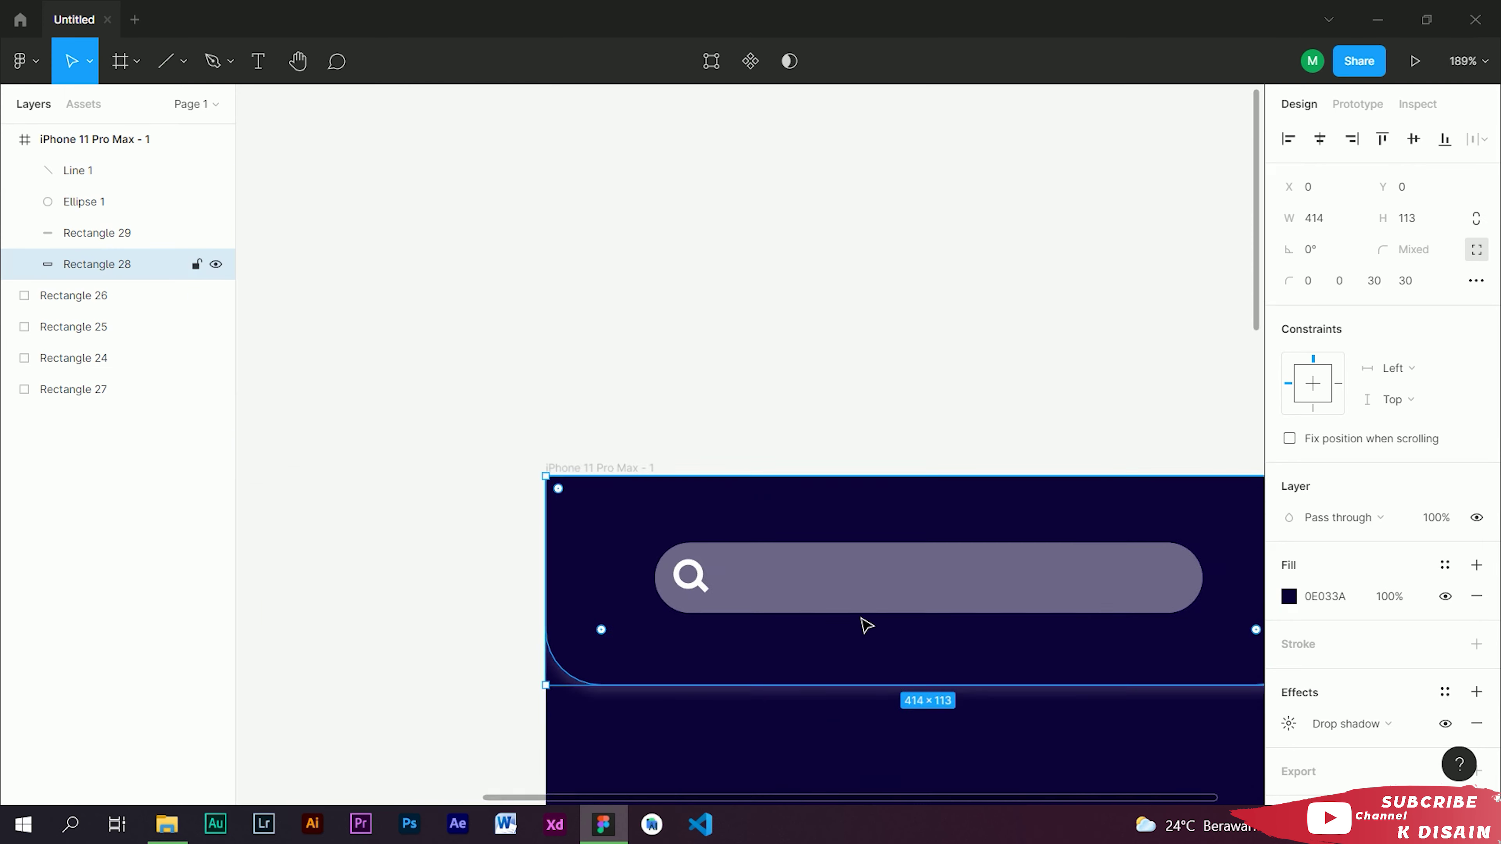
{"action": "scroll", "coordinate": [865, 623], "scroll_direction": "up", "scroll_amount": 3}
{"action": "left_click", "coordinate": [680, 509]}
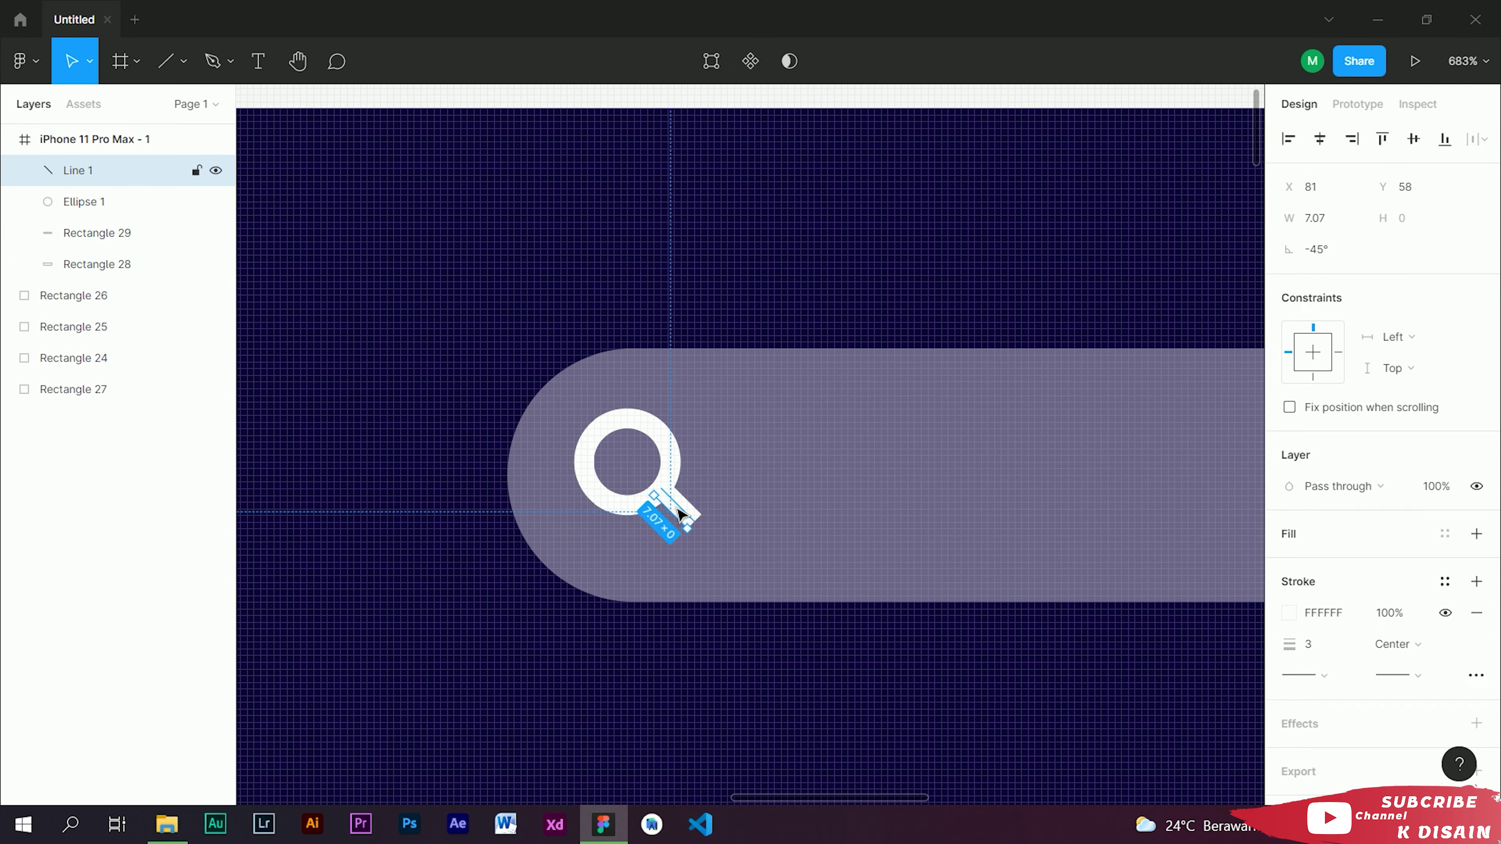
{"action": "left_click", "coordinate": [582, 461], "text": "shift"}
{"action": "right_click", "coordinate": [639, 503]}
{"action": "left_click", "coordinate": [671, 470]}
{"action": "scroll", "coordinate": [680, 532], "scroll_direction": "down", "scroll_amount": 3}
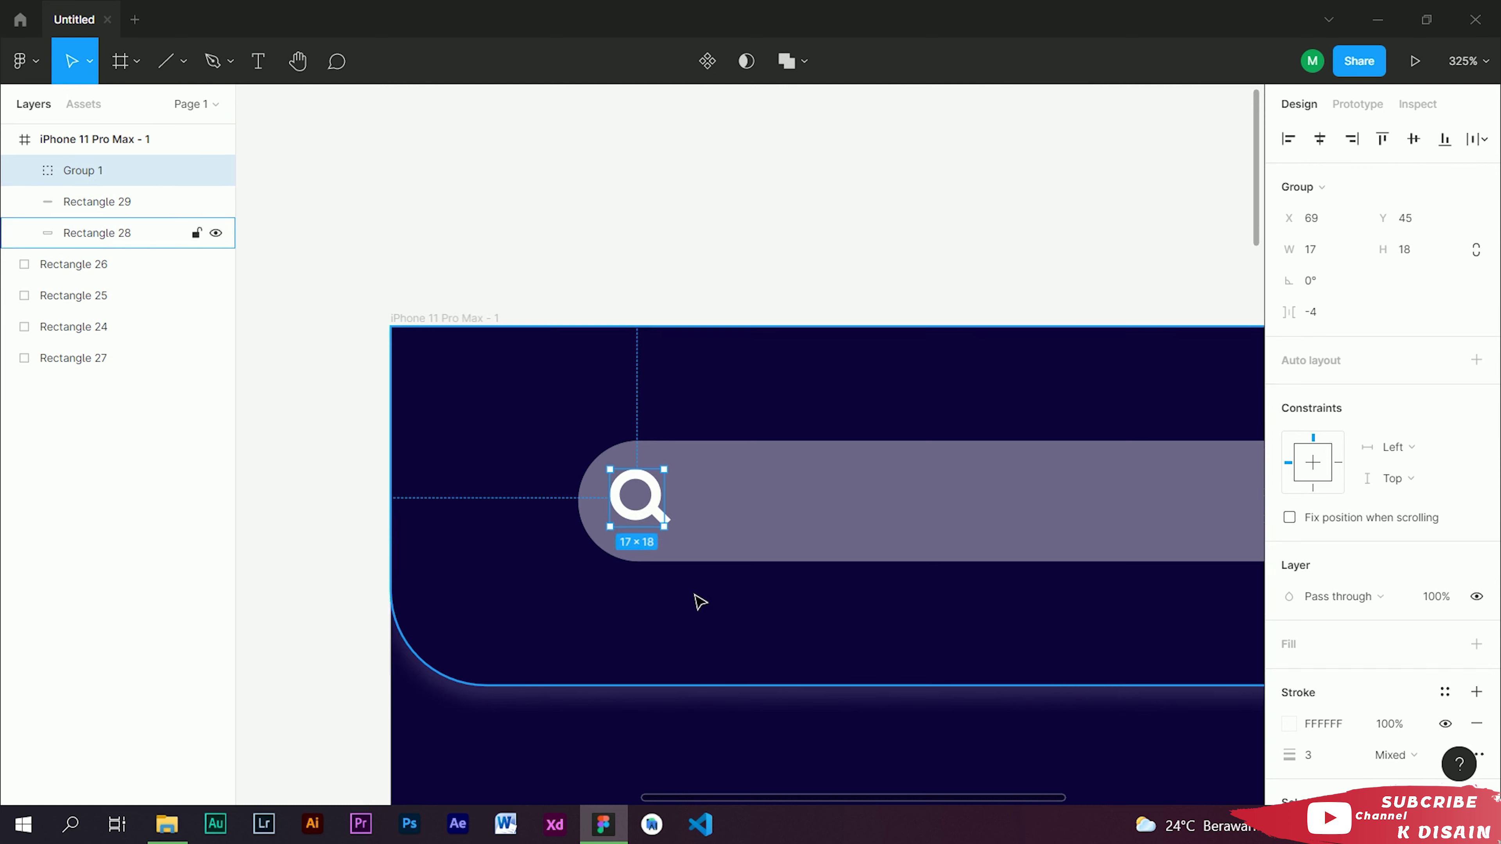
{"action": "left_click", "coordinate": [696, 603]}
{"action": "left_click", "coordinate": [261, 74]}
Set the text font to Roboto
{"action": "left_click", "coordinate": [647, 535]}
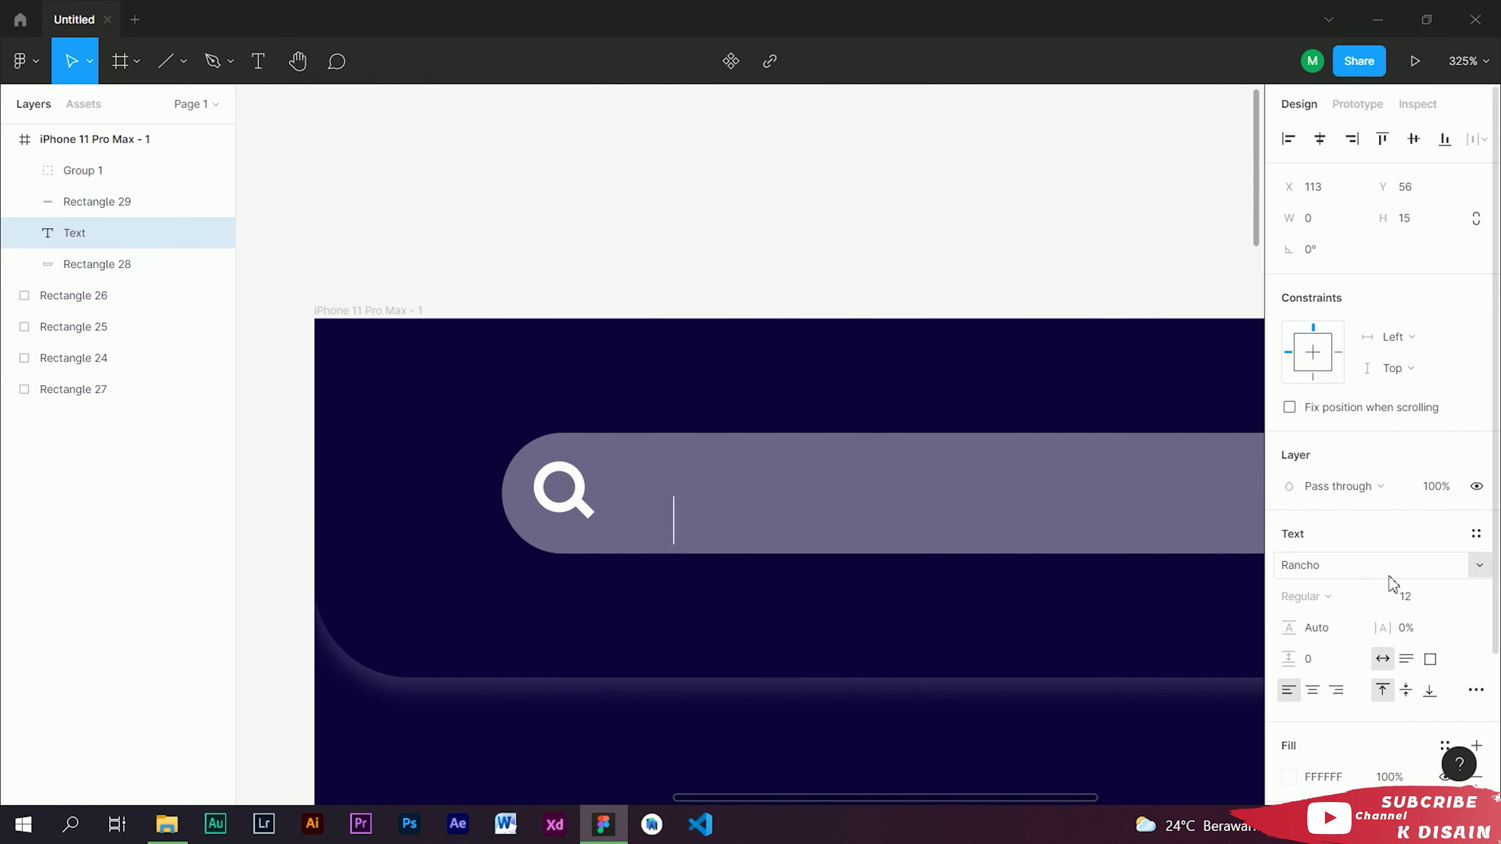
{"action": "left_click", "coordinate": [1400, 571]}
{"action": "key", "text": "Escape"}
{"action": "left_click", "coordinate": [1330, 565]}
{"action": "type", "text": "Roboto"}
{"action": "key", "text": "Return"}
{"action": "key", "text": "Escape"}
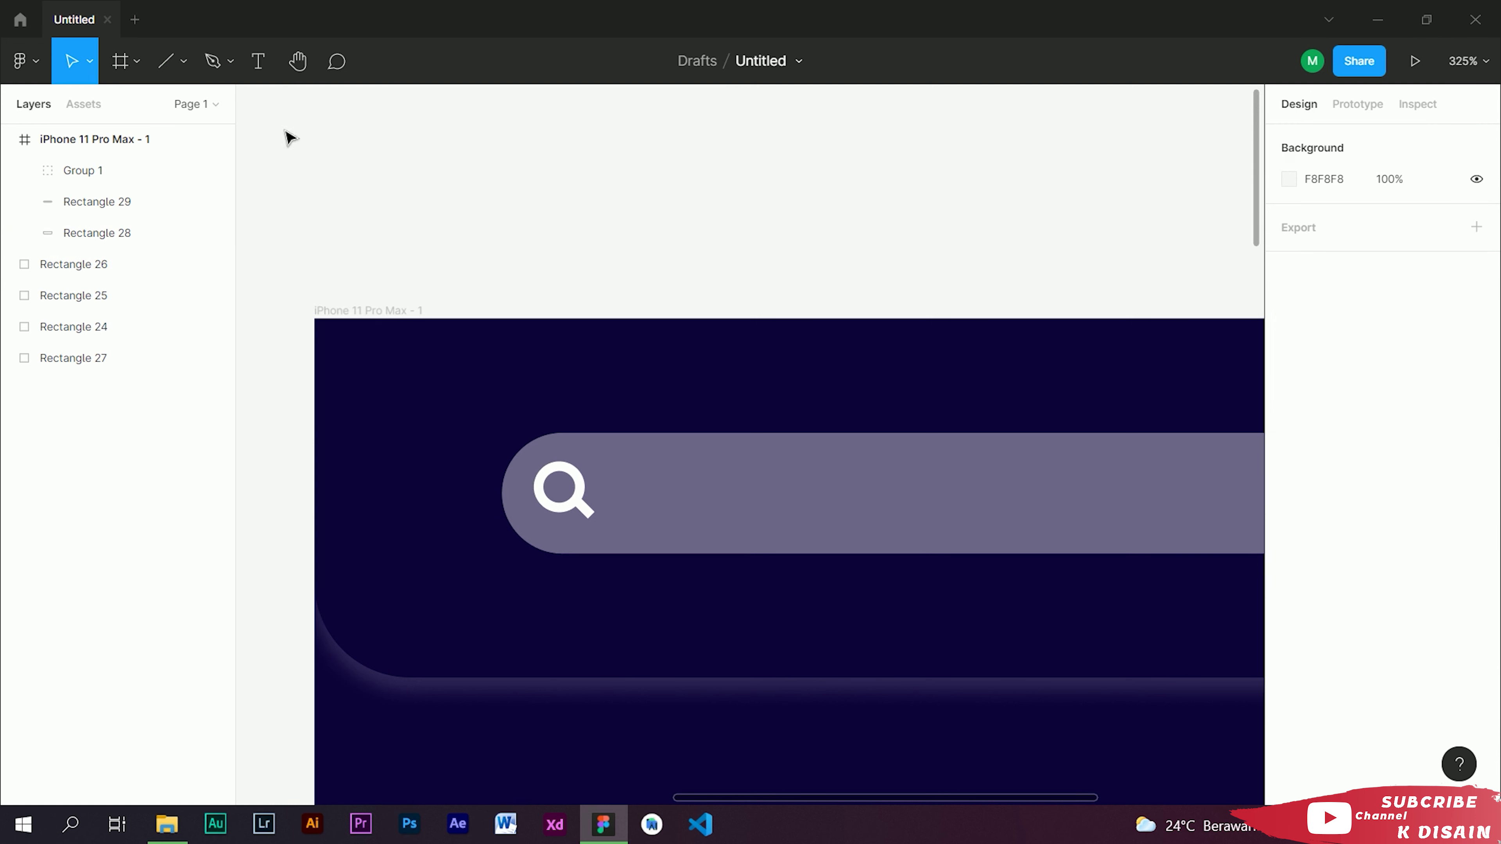
Add the placeholder text 'Cari lagu, daftar putar dan penyanyi' inside the search bar
{"action": "left_click", "coordinate": [259, 61]}
{"action": "left_click", "coordinate": [623, 476]}
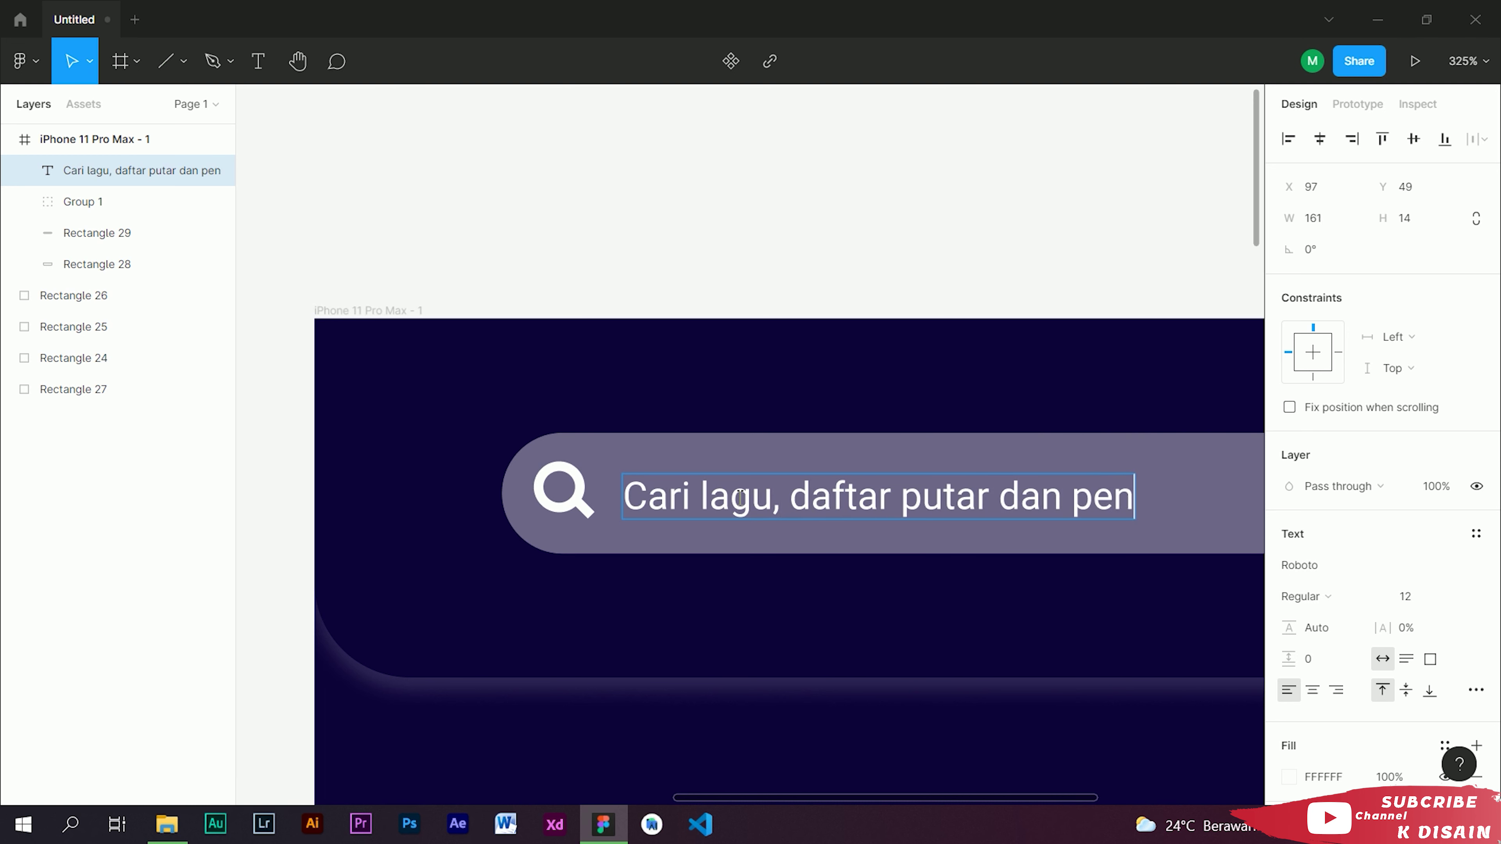
{"action": "key", "text": "Escape"}
{"action": "key", "text": "Left"}
{"action": "key", "text": "Left"}
{"action": "key", "text": "Left"}
{"action": "key", "text": "Down"}
{"action": "key", "text": "Down"}
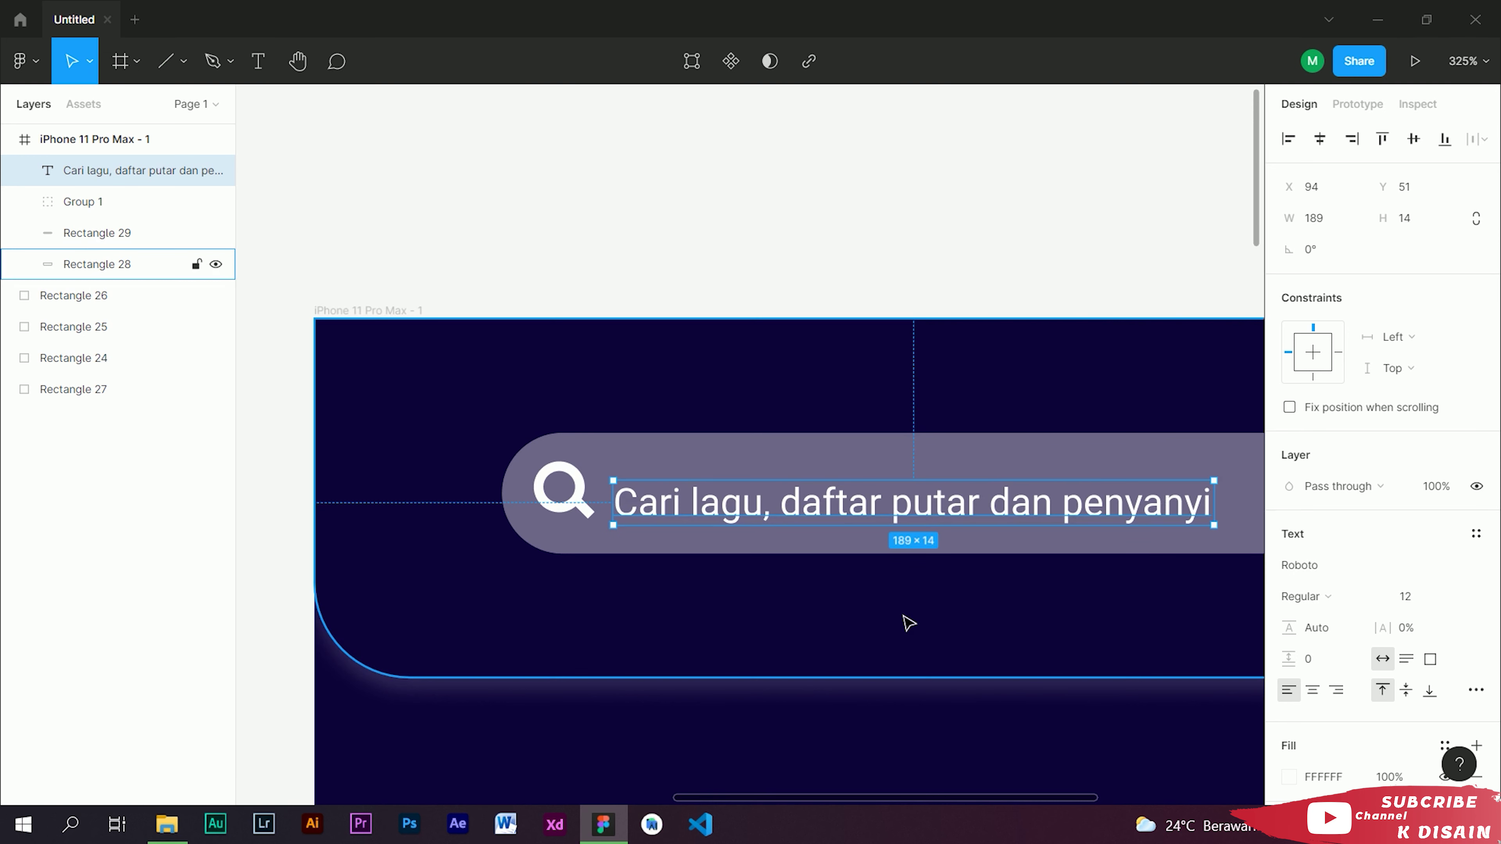
{"action": "scroll", "coordinate": [935, 592], "scroll_direction": "down", "scroll_amount": 1}
{"action": "scroll", "coordinate": [1332, 769], "scroll_direction": "down", "scroll_amount": 3}
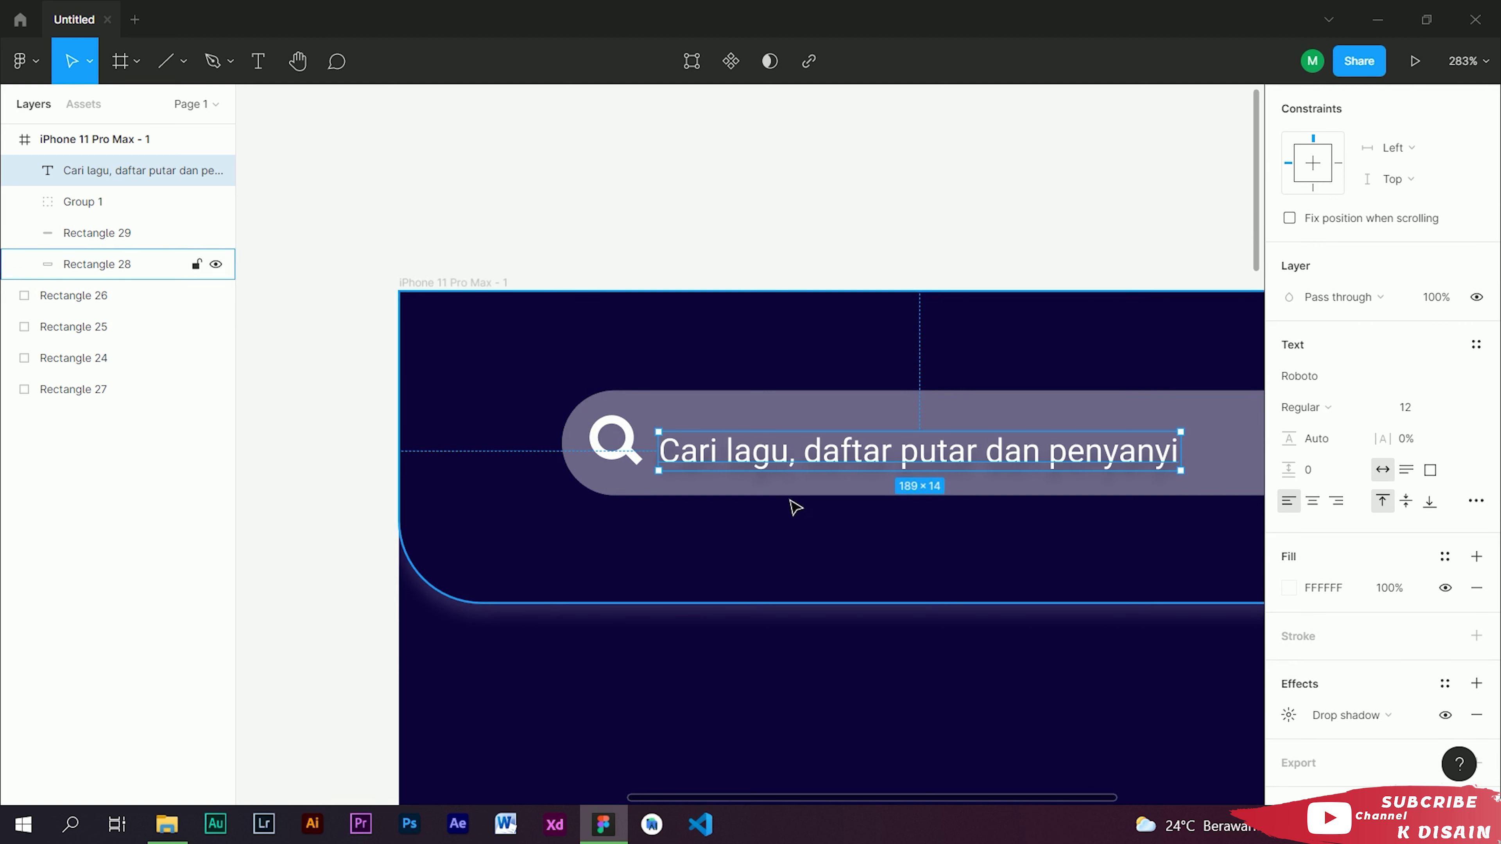
Set the magnifier outline and the placeholder text to 90% opacity
{"action": "left_click", "coordinate": [614, 440]}
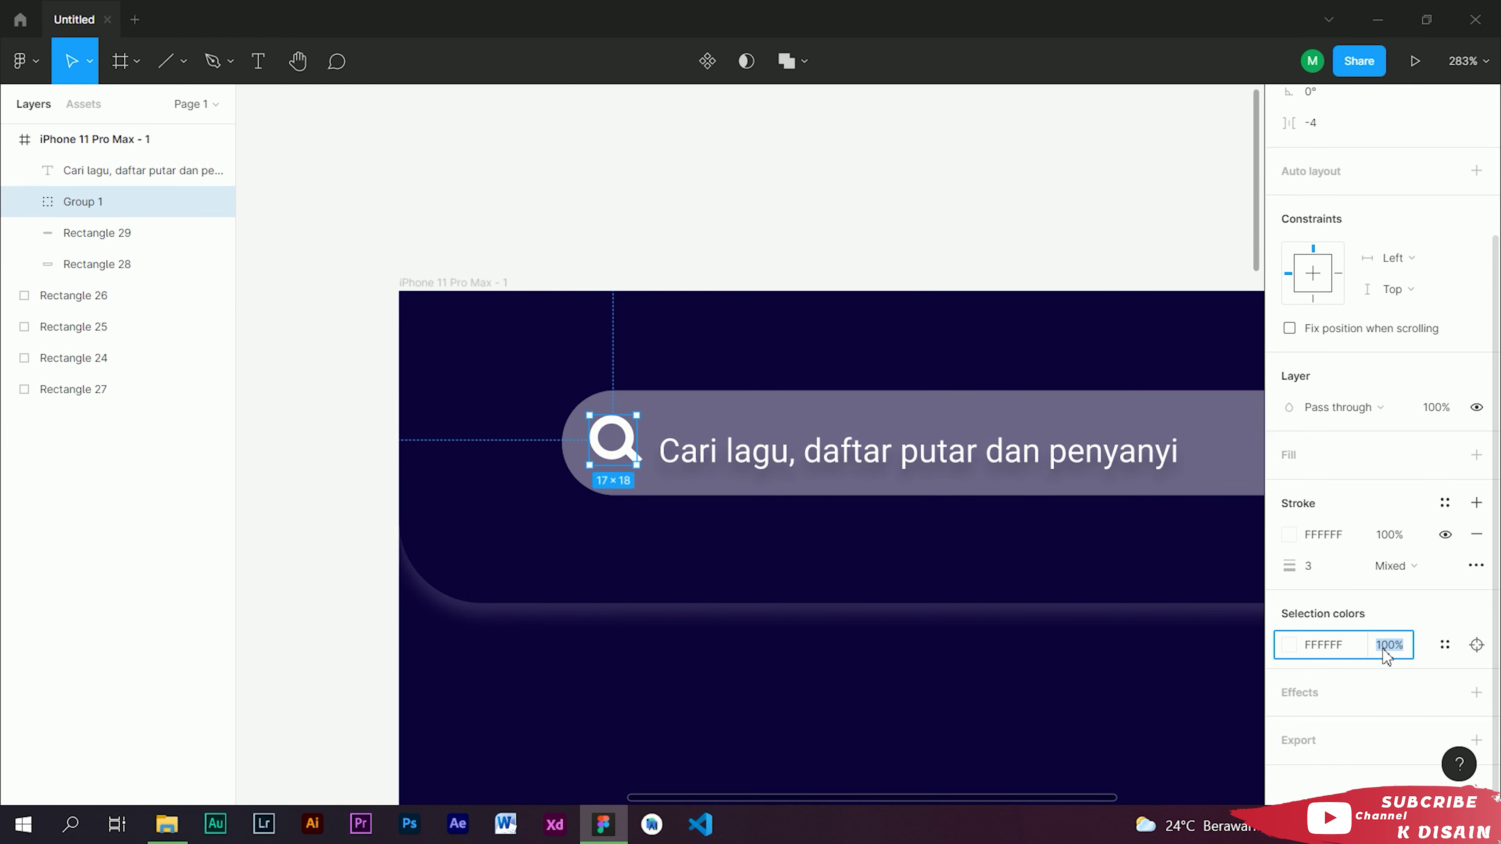
{"action": "type", "text": "90"}
{"action": "key", "text": "Return"}
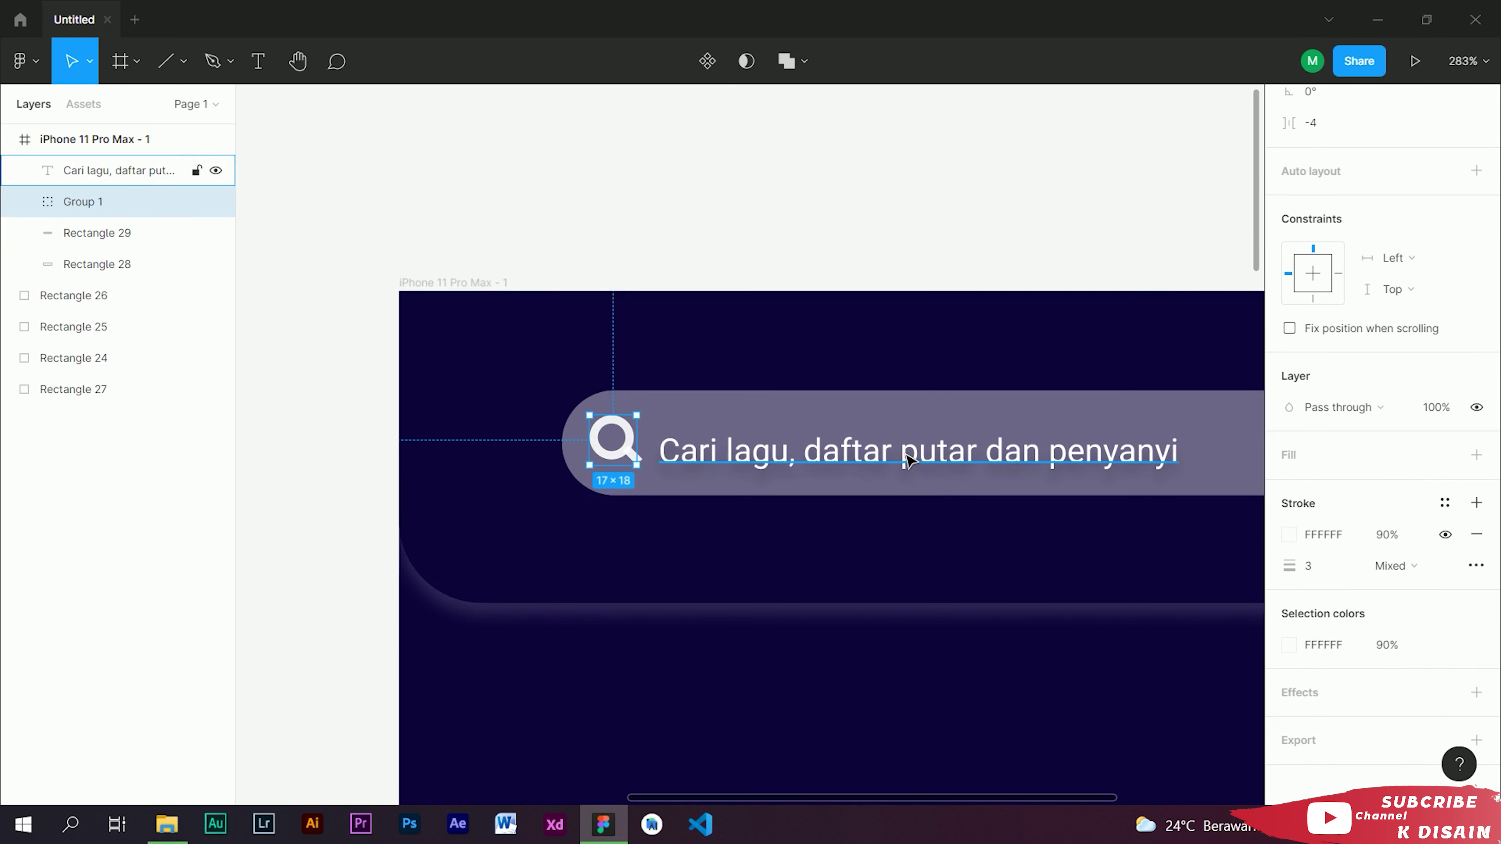
{"action": "key", "text": "shift+Tab"}
{"action": "scroll", "coordinate": [888, 697], "scroll_direction": "right", "scroll_amount": 5}
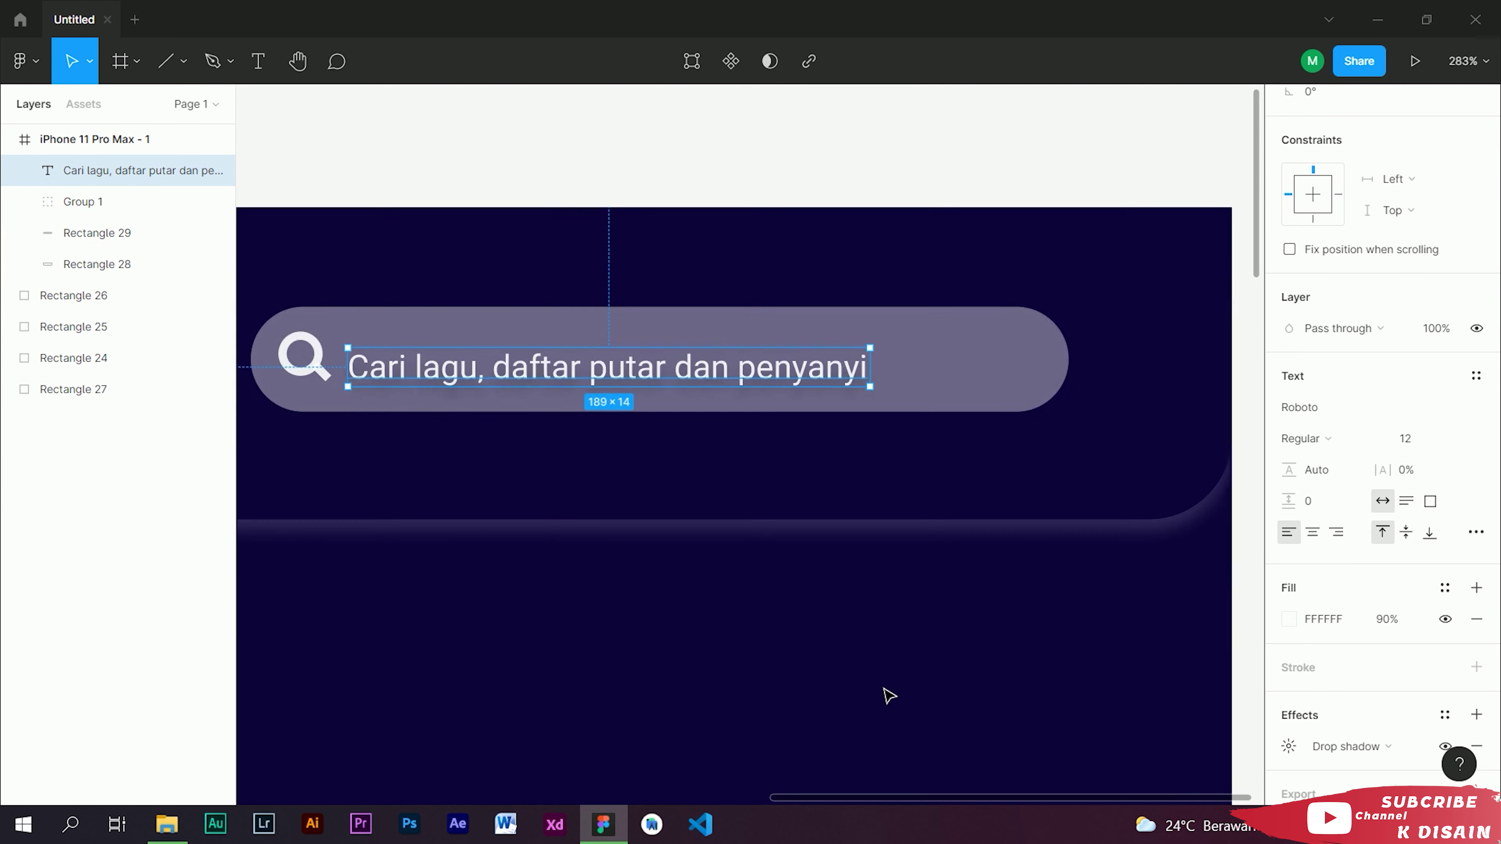
{"action": "scroll", "coordinate": [968, 644], "scroll_direction": "down", "scroll_amount": 3}
{"action": "scroll", "coordinate": [525, 595], "scroll_direction": "up", "scroll_amount": 2}
{"action": "left_click", "coordinate": [308, 174]}
Type a 'HOME MUSIK' heading below the search bar in Roboto Black 24
{"action": "left_click", "coordinate": [257, 61]}
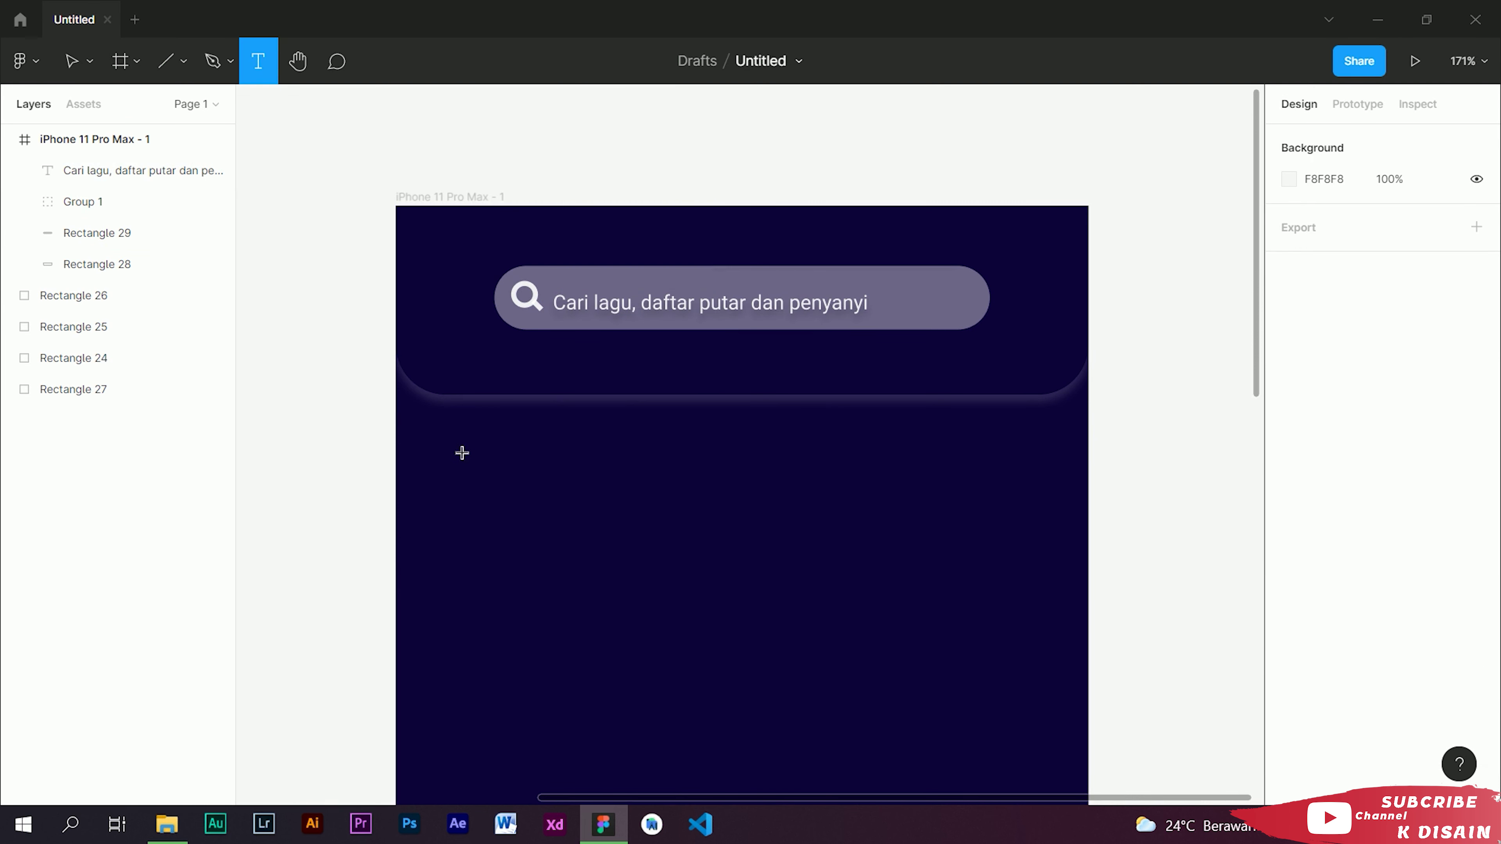
{"action": "left_click", "coordinate": [462, 458]}
{"action": "type", "text": "HOME MUSIK"}
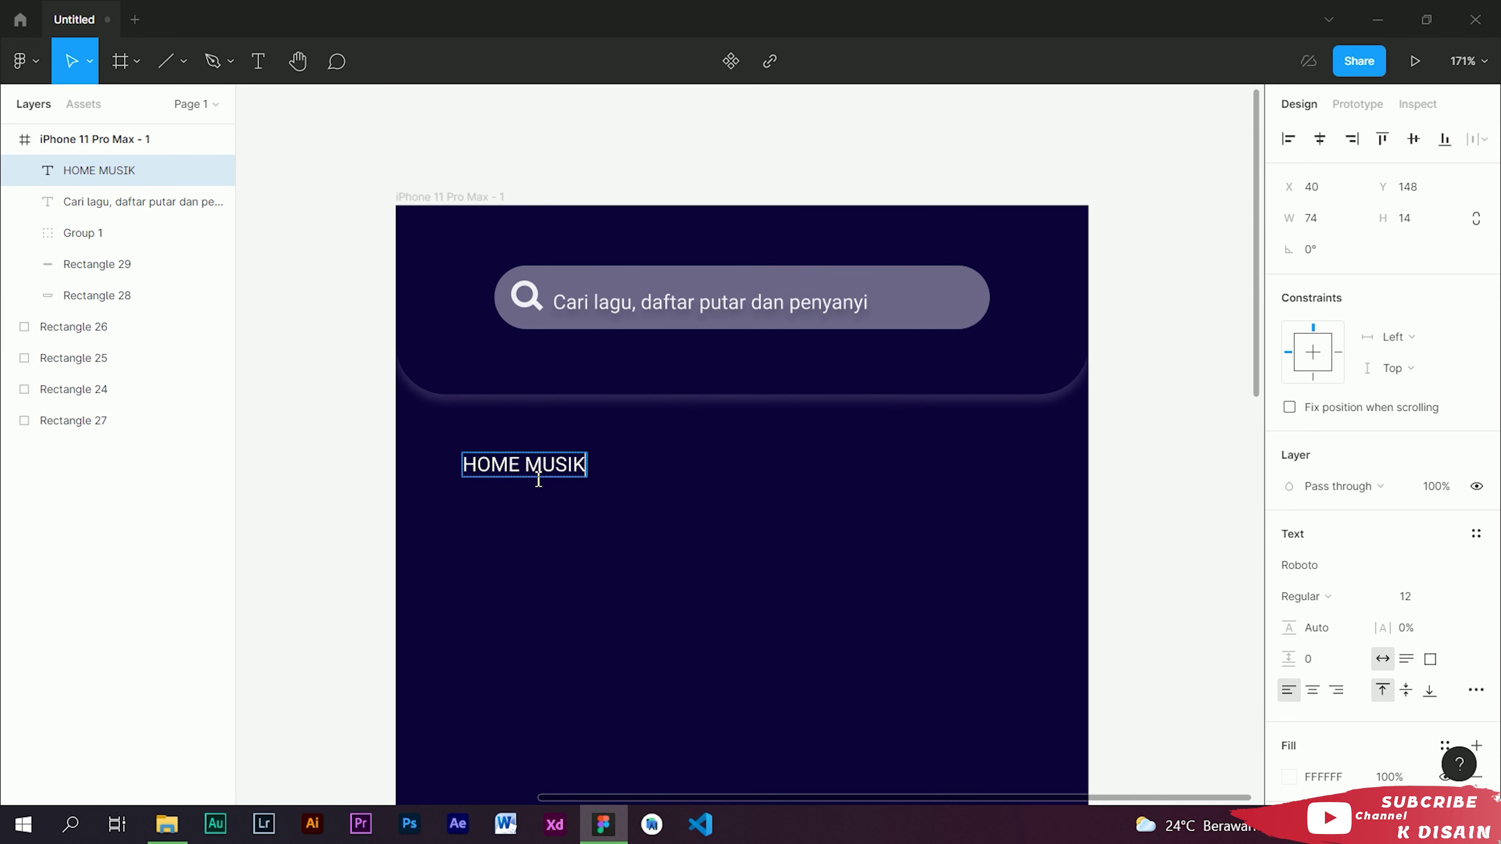
{"action": "key", "text": "ctrl+a"}
{"action": "left_click", "coordinate": [1306, 596]}
{"action": "left_click", "coordinate": [1312, 738]}
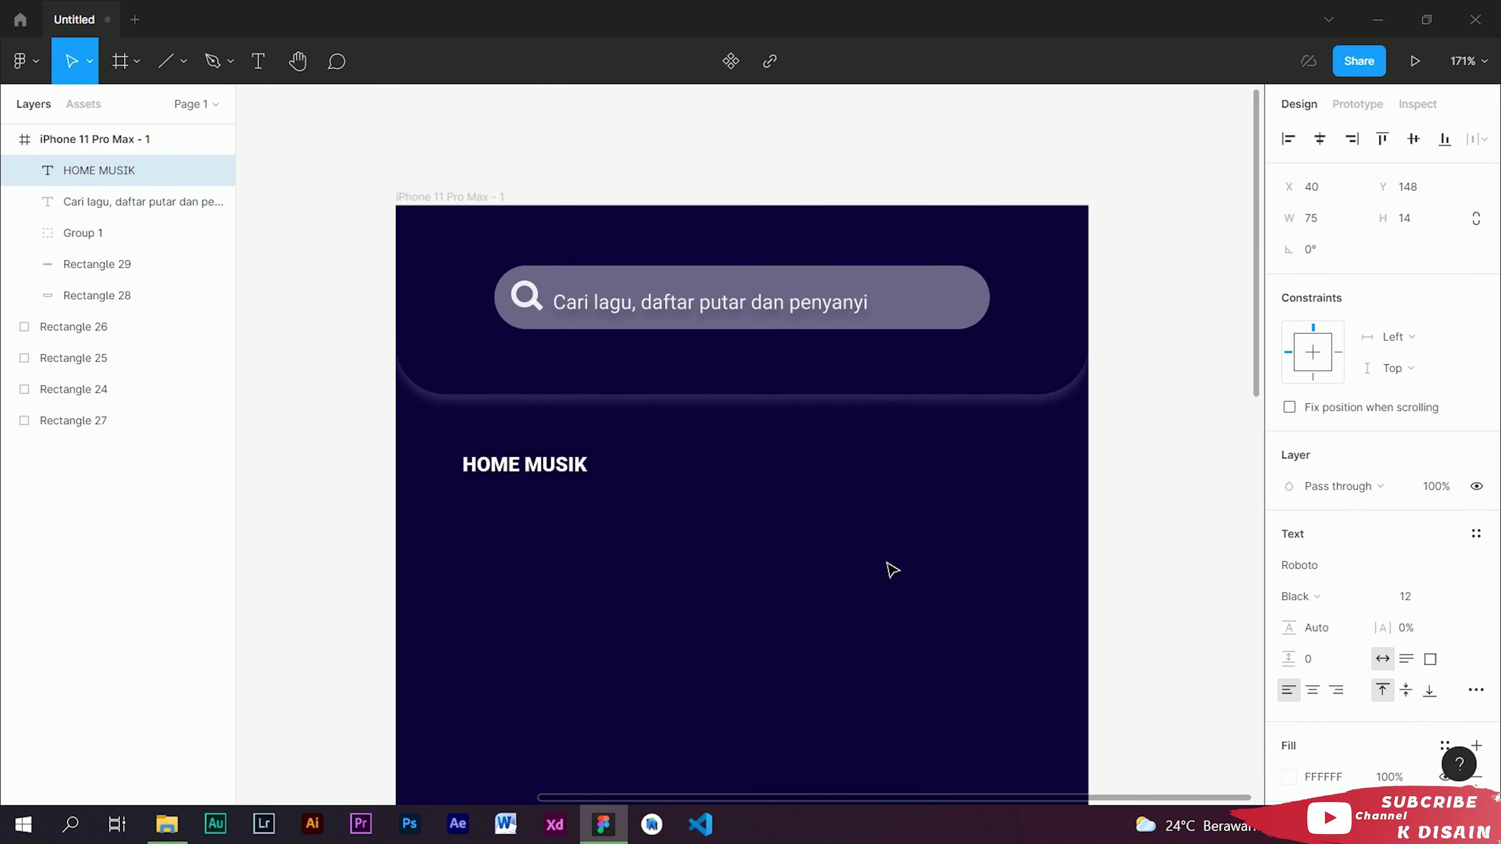
{"action": "left_click", "coordinate": [1454, 596]}
{"action": "key", "text": "Escape"}
Nudge the HOME MUSIK heading up and left into place
{"action": "key", "text": "shift+Left"}
{"action": "key", "text": "shift+Left"}
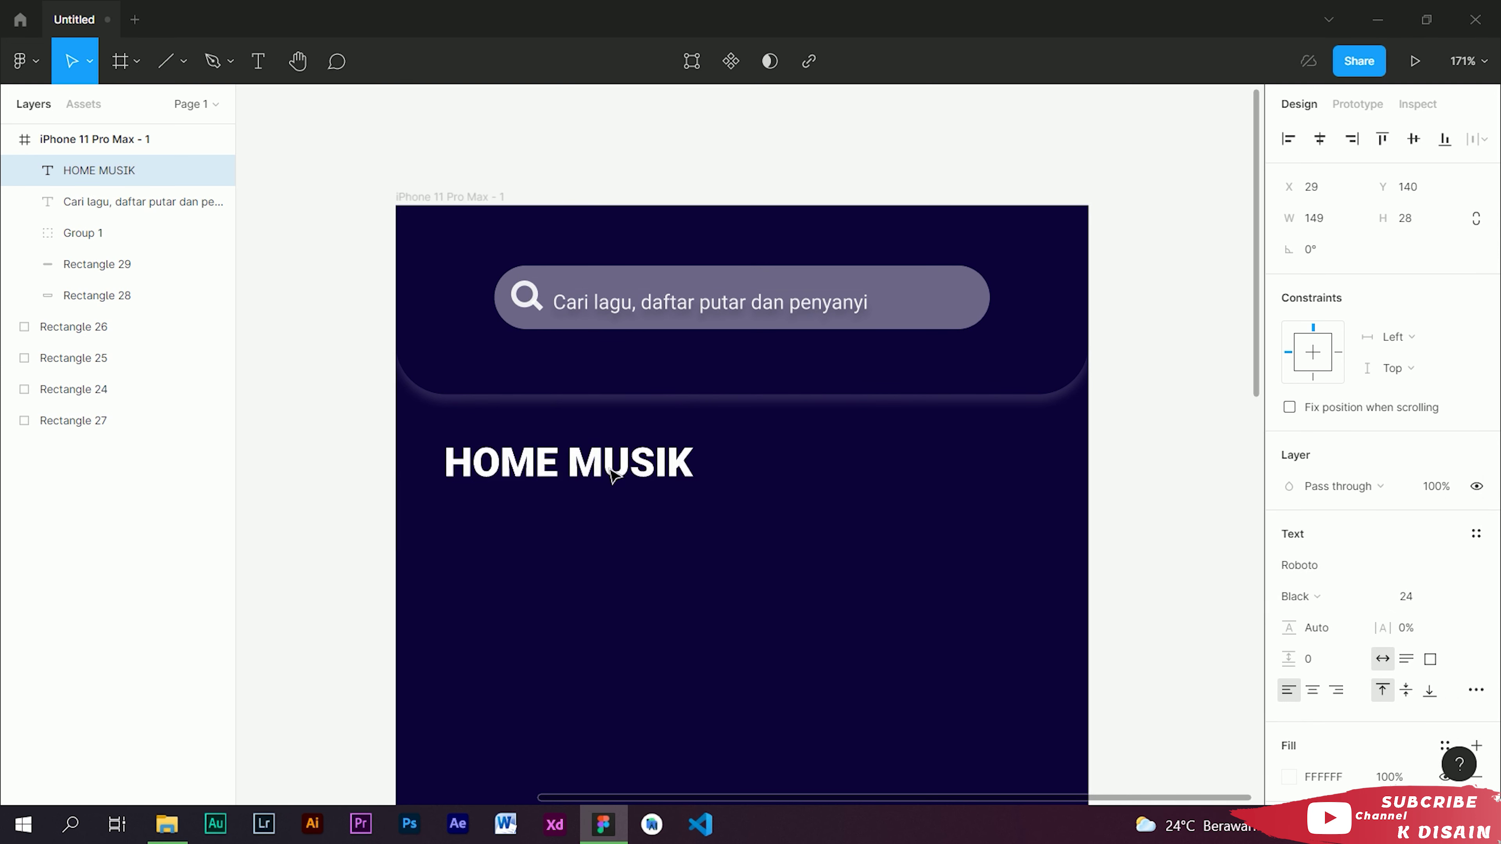
{"action": "key", "text": "shift+Up"}
{"action": "key", "text": "Up"}
{"action": "key", "text": "Up"}
{"action": "key", "text": "Up"}
{"action": "scroll", "coordinate": [1301, 651], "scroll_direction": "down", "scroll_amount": 3}
{"action": "left_click", "coordinate": [838, 644]}
{"action": "scroll", "coordinate": [827, 620], "scroll_direction": "down", "scroll_amount": 3}
{"action": "scroll", "coordinate": [772, 618], "scroll_direction": "down", "scroll_amount": 3}
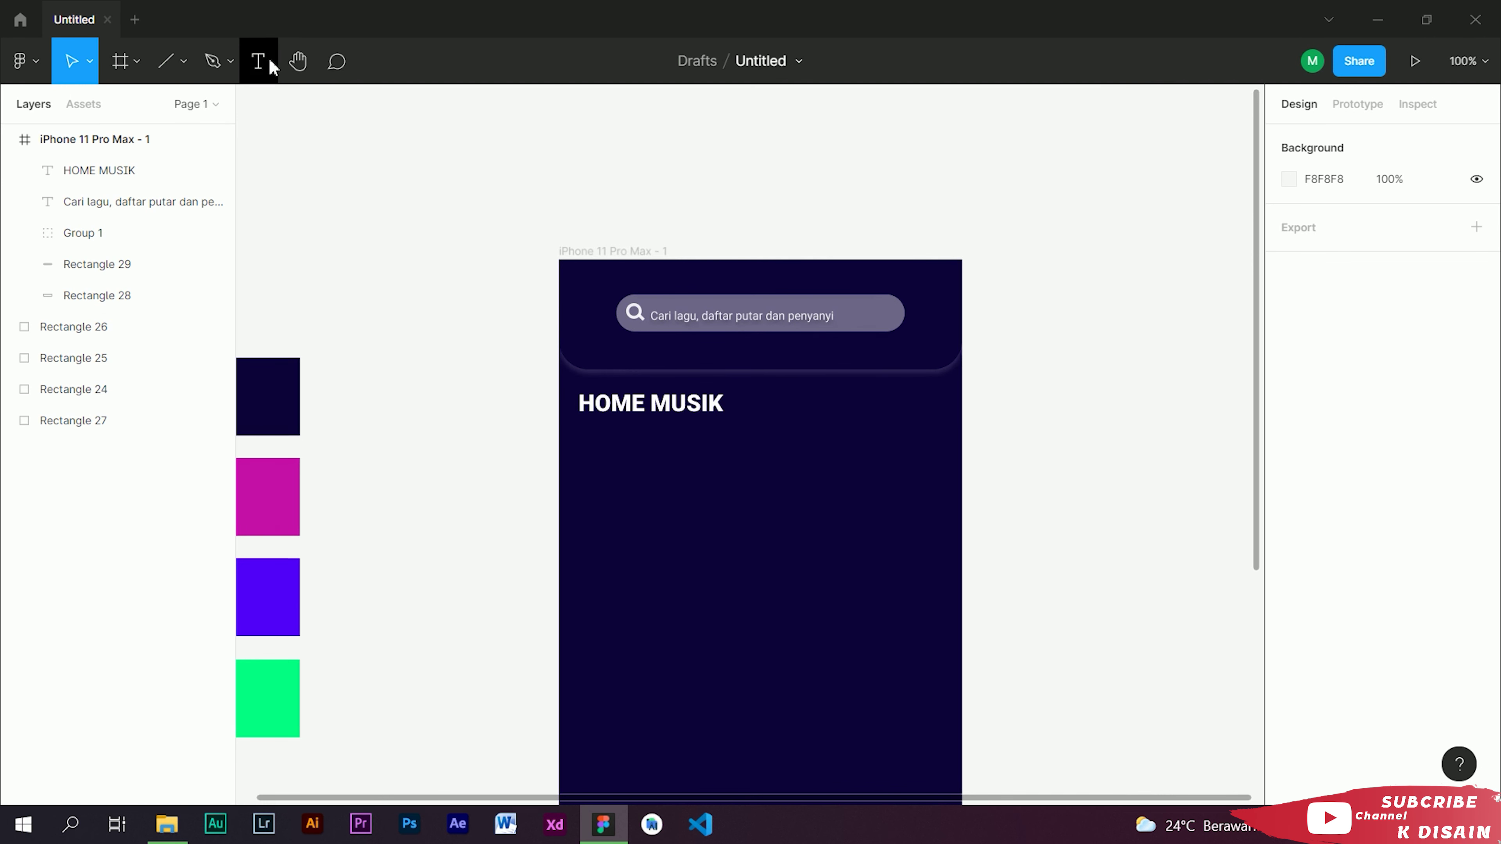
Draw a 132×145 card with 20 px corner radius below the heading
{"action": "left_click", "coordinate": [184, 61]}
{"action": "left_click", "coordinate": [151, 107]}
{"action": "left_click_drag", "start_coordinate": [600, 458], "coordinate": [724, 586]}
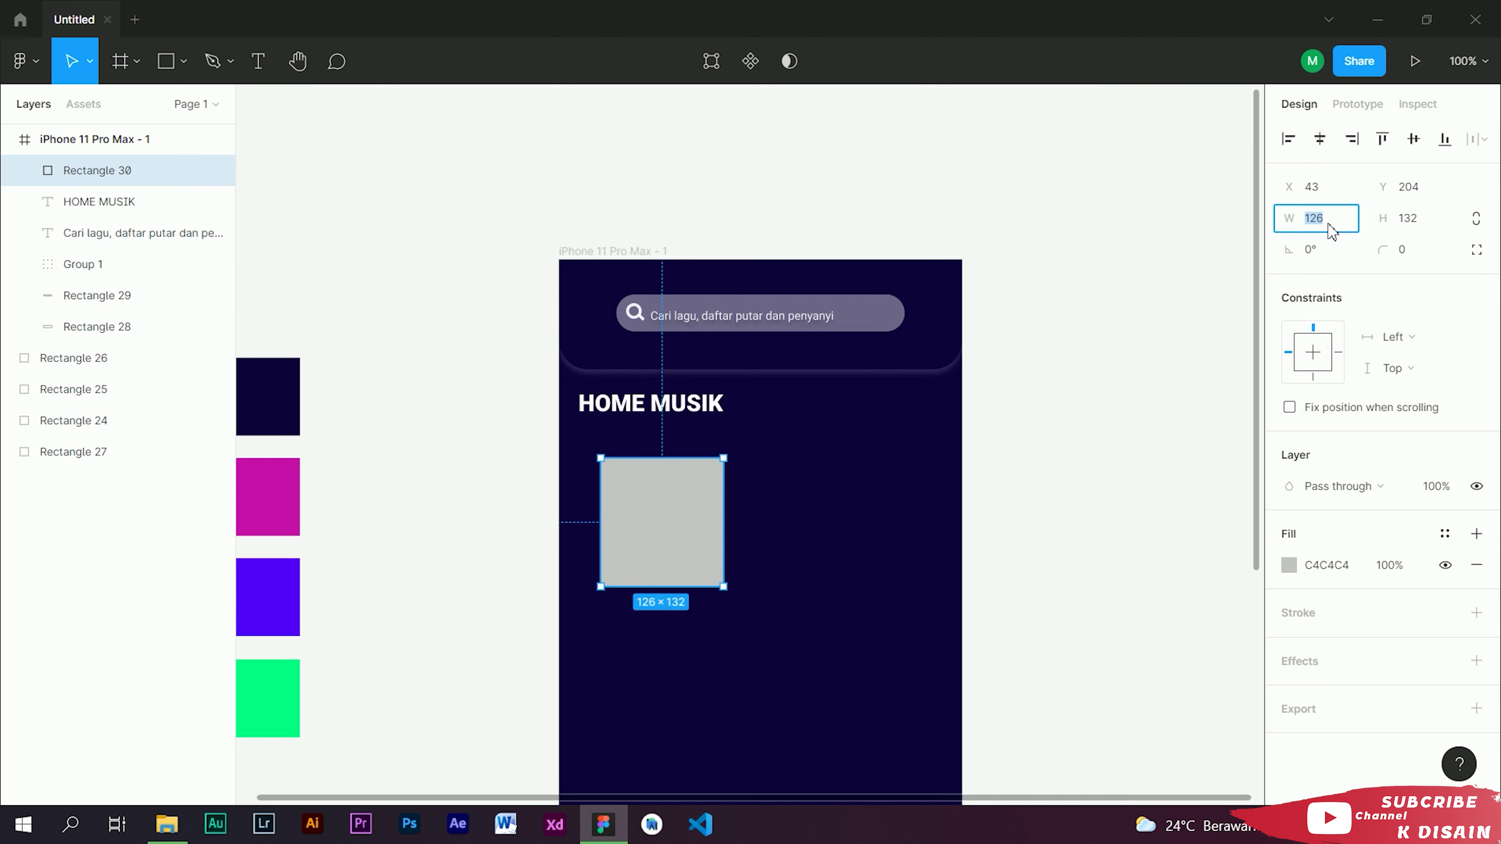
{"action": "left_click", "coordinate": [1419, 228]}
{"action": "type", "text": "13"}
{"action": "type", "text": "45"}
{"action": "key", "text": "Return"}
{"action": "left_click", "coordinate": [1405, 249]}
{"action": "type", "text": "20"}
{"action": "key", "text": "Return"}
Arrange the four cards in a row under the heading
{"action": "scroll", "coordinate": [726, 532], "scroll_direction": "up", "scroll_amount": 3}
{"action": "left_click_drag", "start_coordinate": [726, 532], "coordinate": [1158, 529]}
{"action": "scroll", "coordinate": [818, 535], "scroll_direction": "right", "scroll_amount": 5}
{"action": "left_click_drag", "start_coordinate": [819, 535], "coordinate": [1028, 536]}
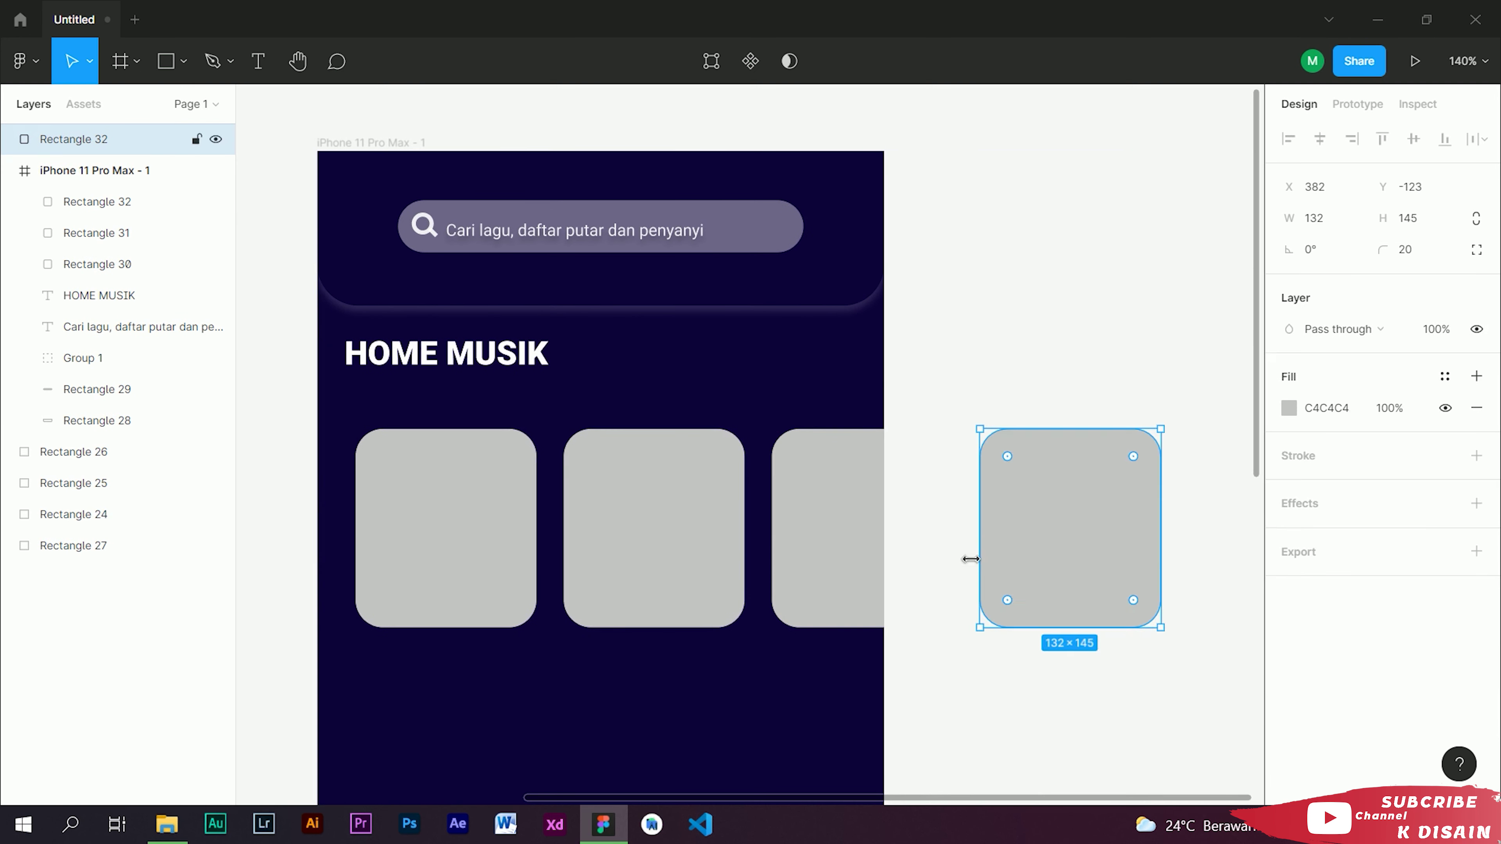
Fill the first card with the Adera album cover image 001
{"action": "left_click", "coordinate": [97, 264]}
{"action": "left_click", "coordinate": [166, 823]}
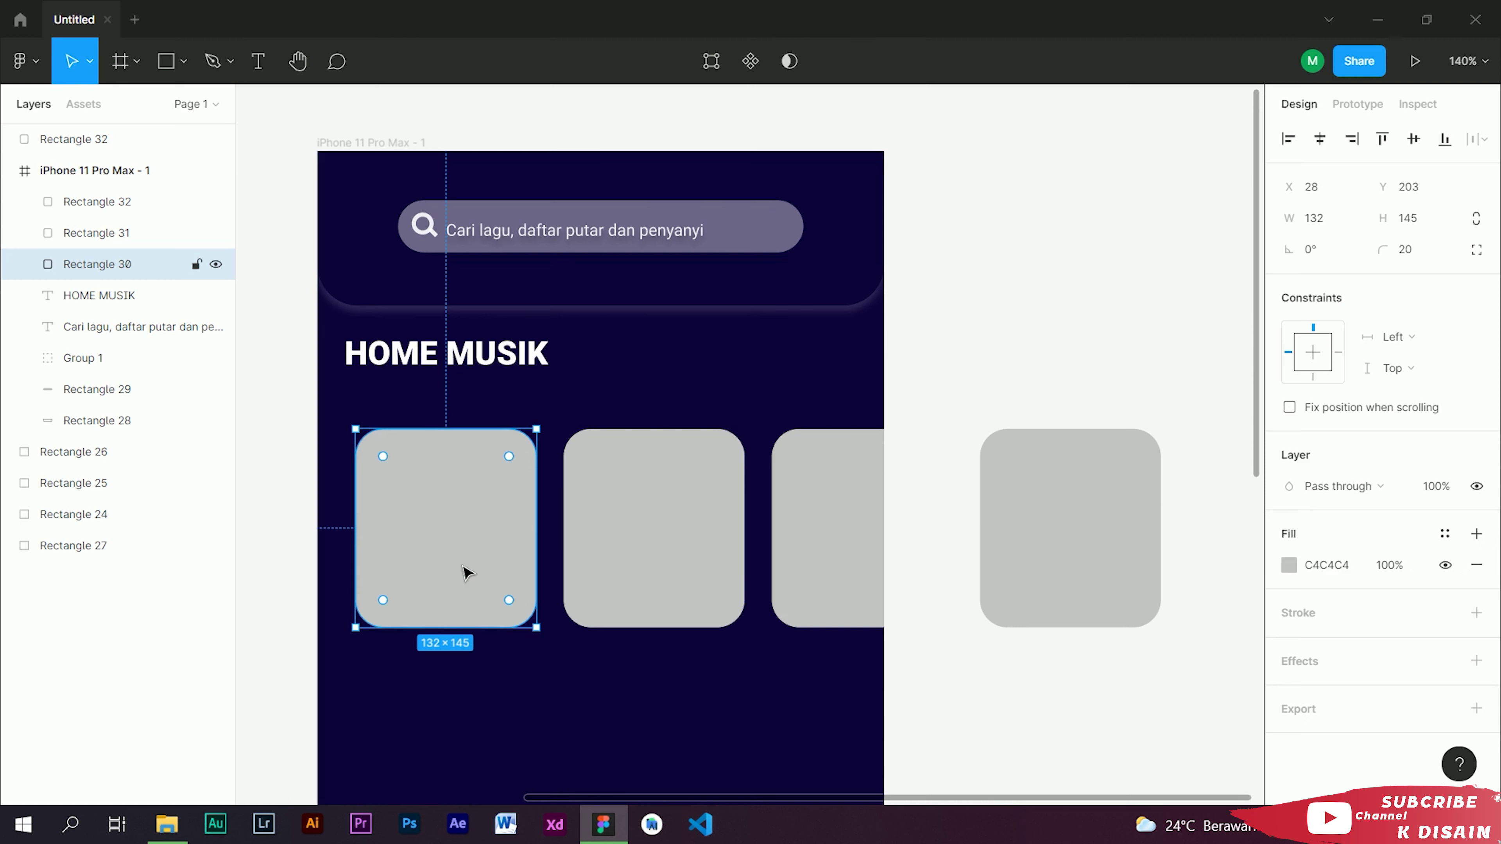
{"action": "left_click_drag", "start_coordinate": [630, 824], "coordinate": [466, 573]}
{"action": "left_click", "coordinate": [260, 72]}
Add a white Medium caption under the first album cover as the Best Of Adera title
{"action": "left_click", "coordinate": [435, 502]}
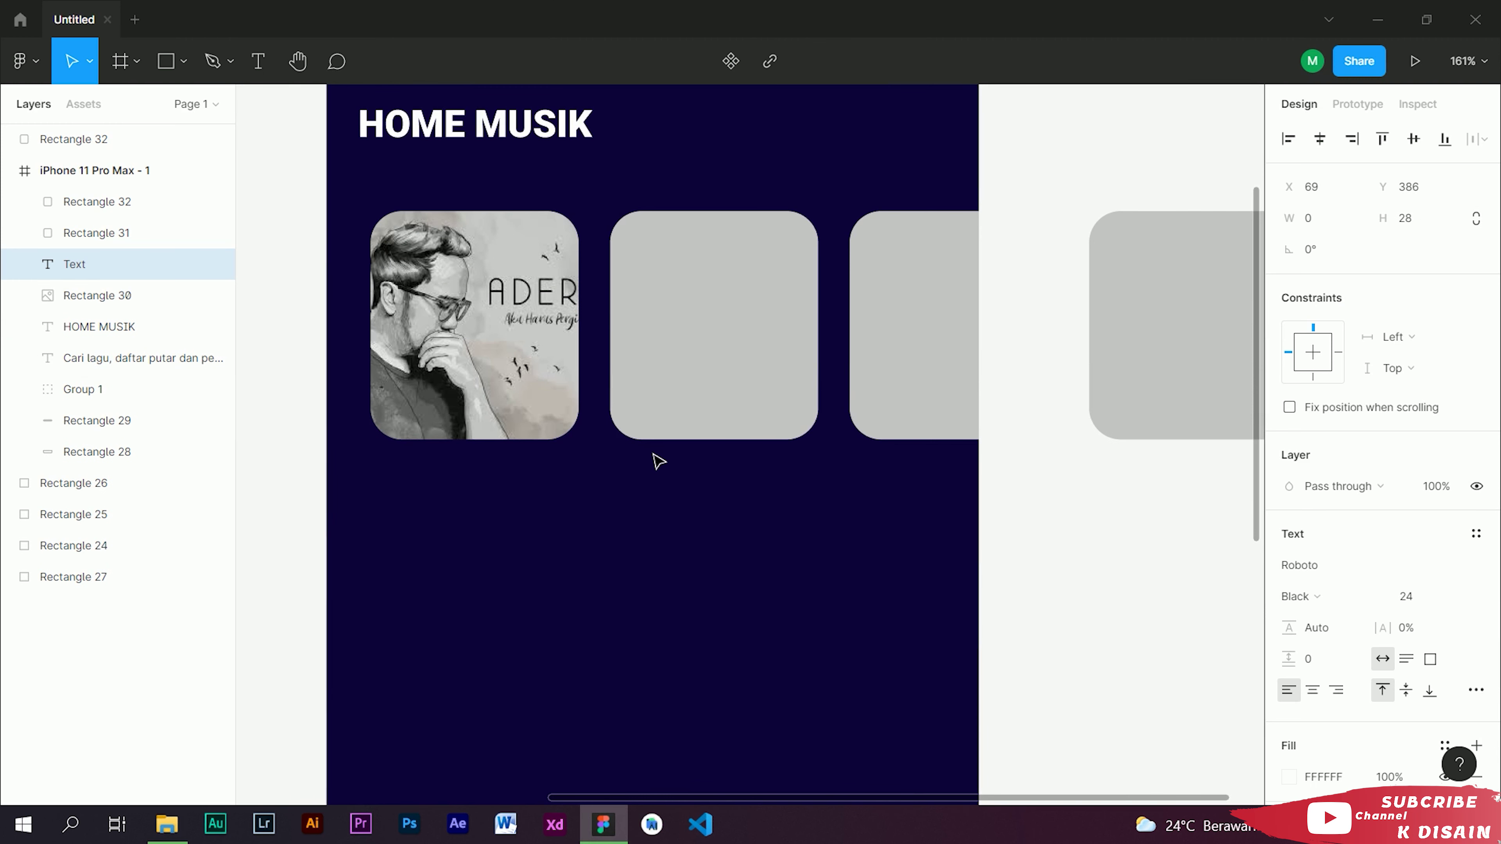
{"action": "type", "text": "b"}
{"action": "key", "text": "BackSpace"}
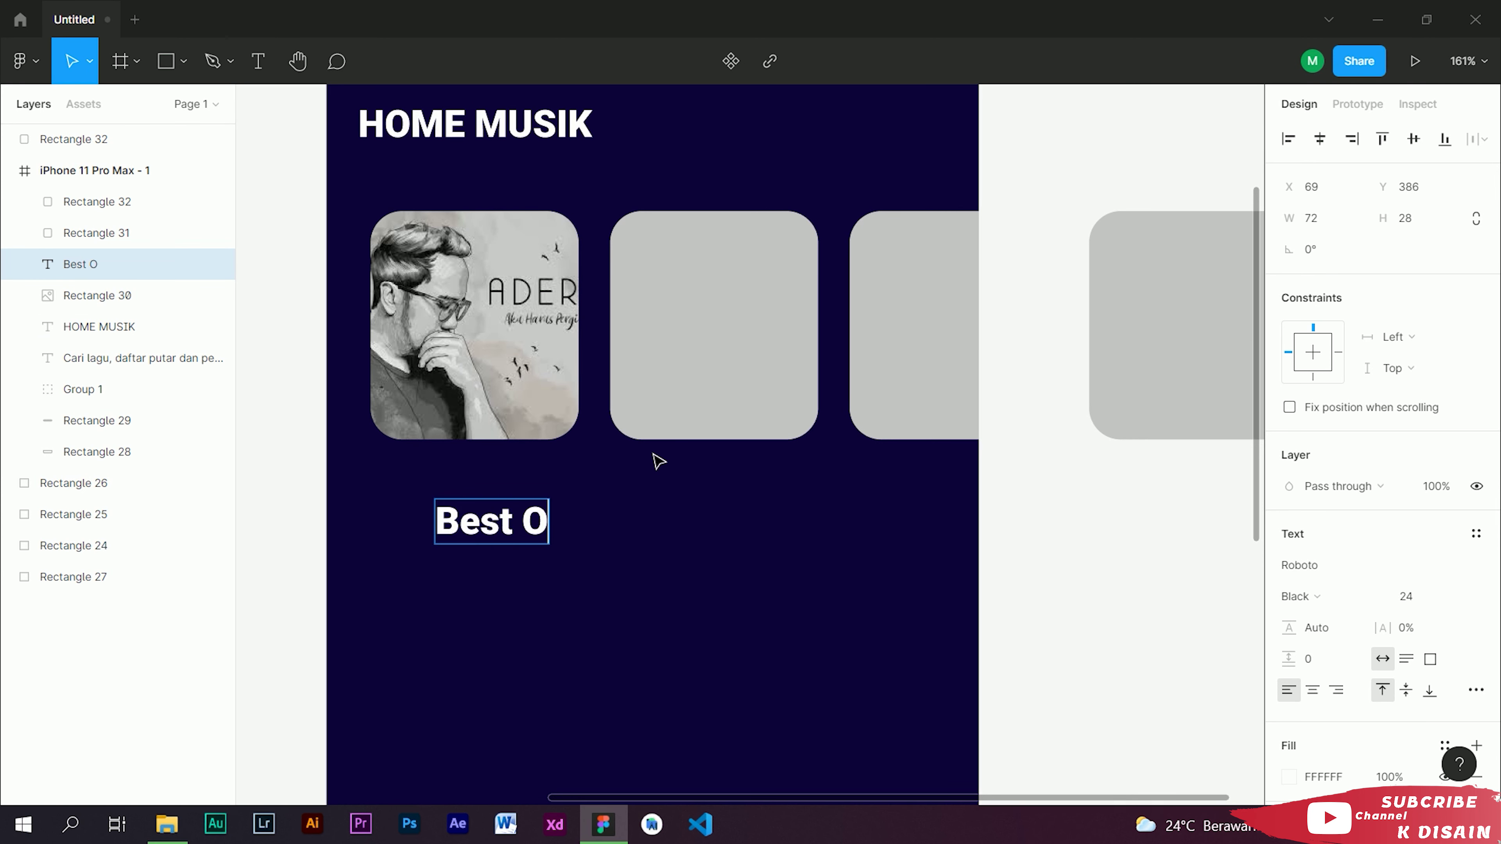
{"action": "type", "text": "f Adera"}
{"action": "left_click", "coordinate": [1330, 594]}
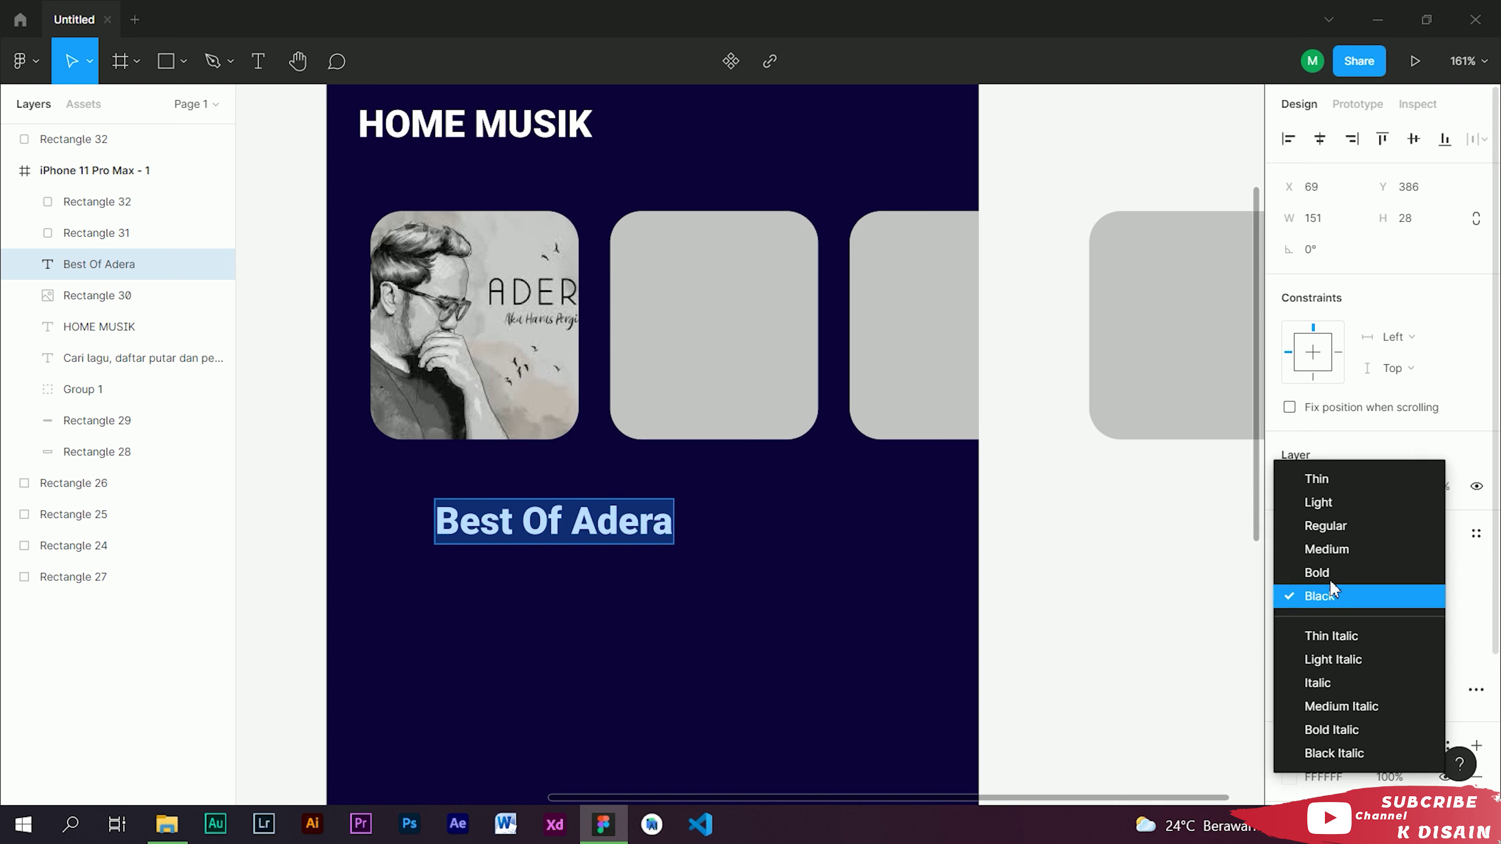
{"action": "left_click", "coordinate": [1333, 597]}
{"action": "key", "text": "Escape"}
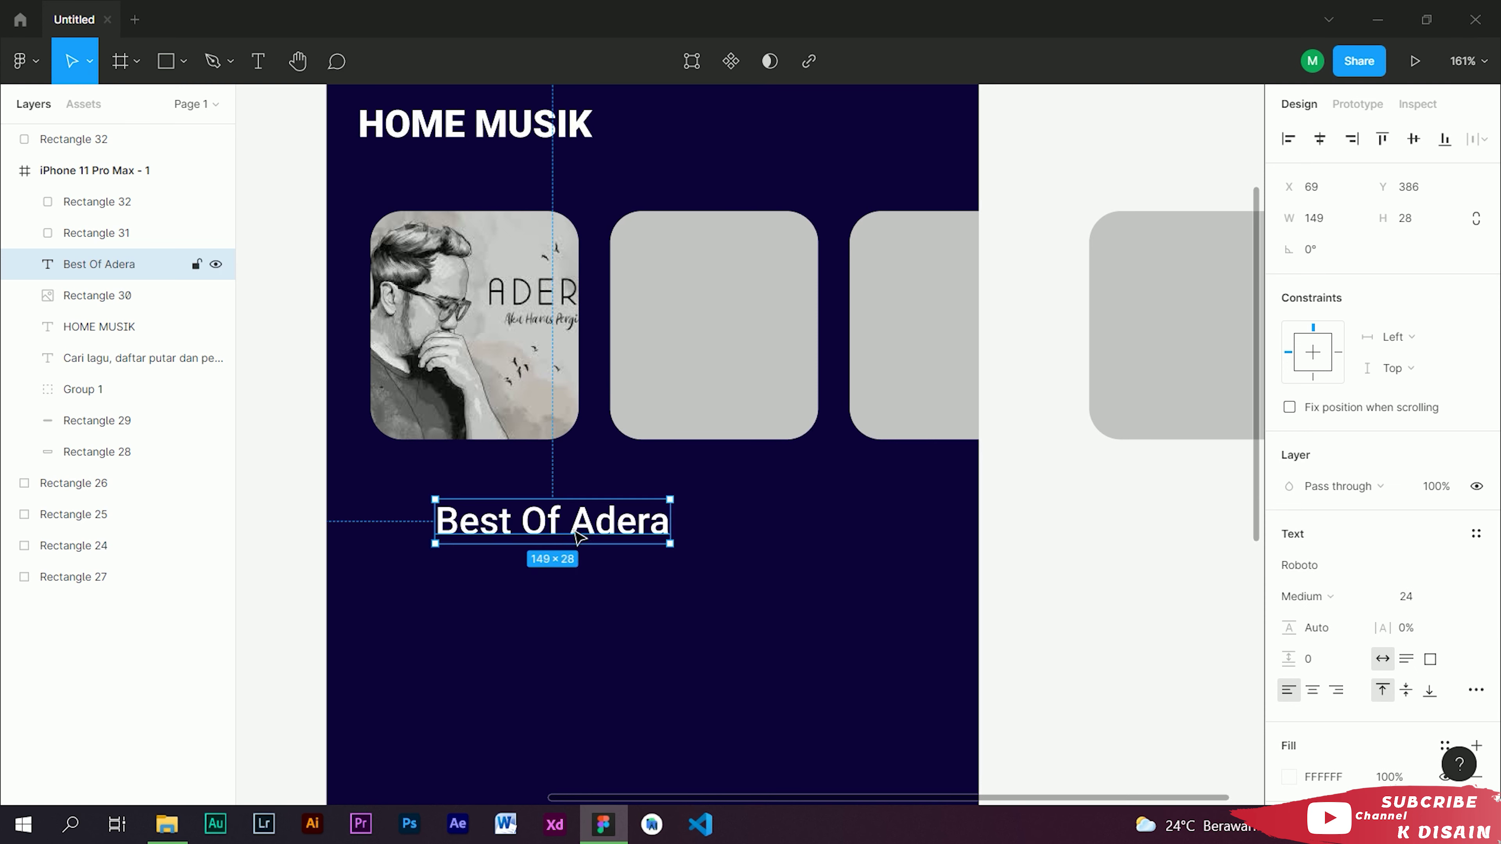
{"action": "left_click_drag", "start_coordinate": [552, 520], "coordinate": [476, 473]}
Set the Best Of Adera caption to font size 18 and nudge it into place
{"action": "scroll", "coordinate": [505, 544], "scroll_direction": "up", "scroll_amount": 5}
{"action": "scroll", "coordinate": [768, 544], "scroll_direction": "down", "scroll_amount": 5}
{"action": "left_click", "coordinate": [1411, 596]}
{"action": "type", "text": "8"}
{"action": "key", "text": "Return"}
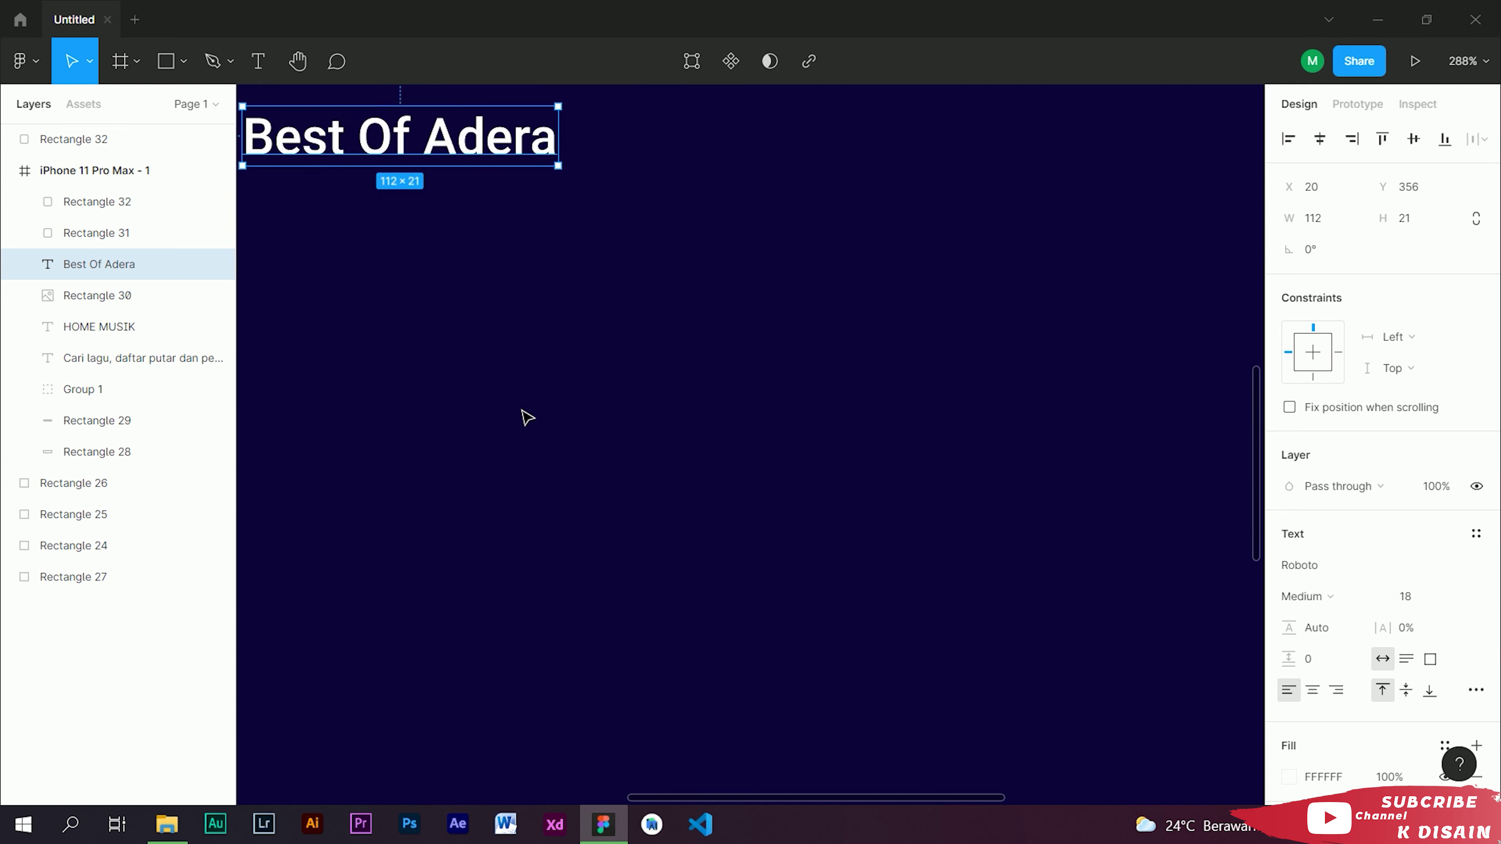
{"action": "scroll", "coordinate": [341, 430], "scroll_direction": "up", "scroll_amount": 5}
{"action": "left_click_drag", "start_coordinate": [482, 435], "coordinate": [500, 435]}
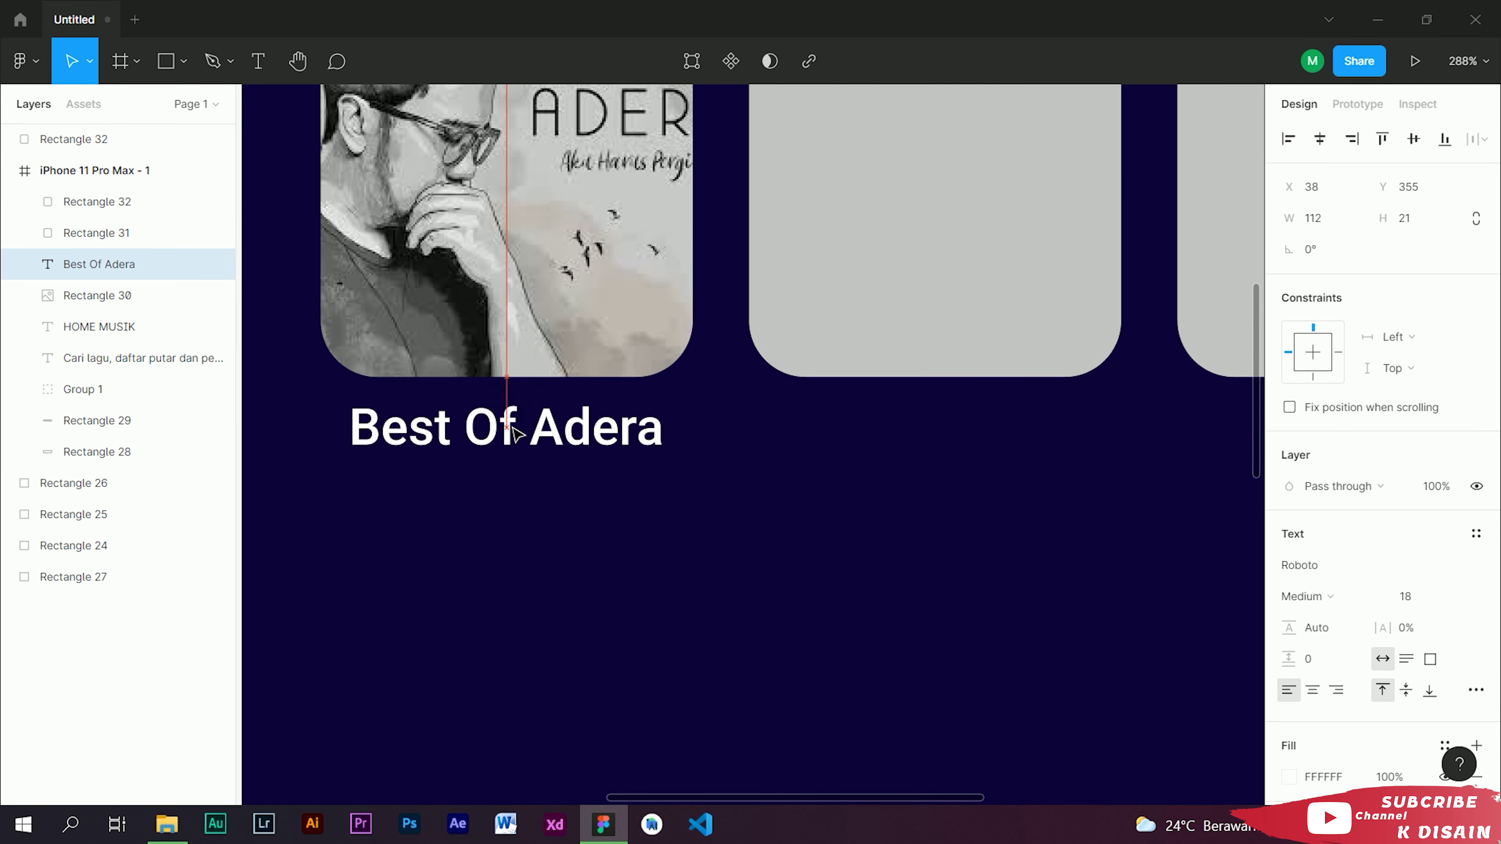
{"action": "scroll", "coordinate": [500, 434], "scroll_direction": "down", "scroll_amount": 8}
Copy the caption under the second card and fill that card with the GANGGA cover (image 002)
{"action": "left_click", "coordinate": [576, 438]}
{"action": "left_click", "coordinate": [695, 437], "text": "shift"}
{"action": "left_click", "coordinate": [814, 438], "text": "shift"}
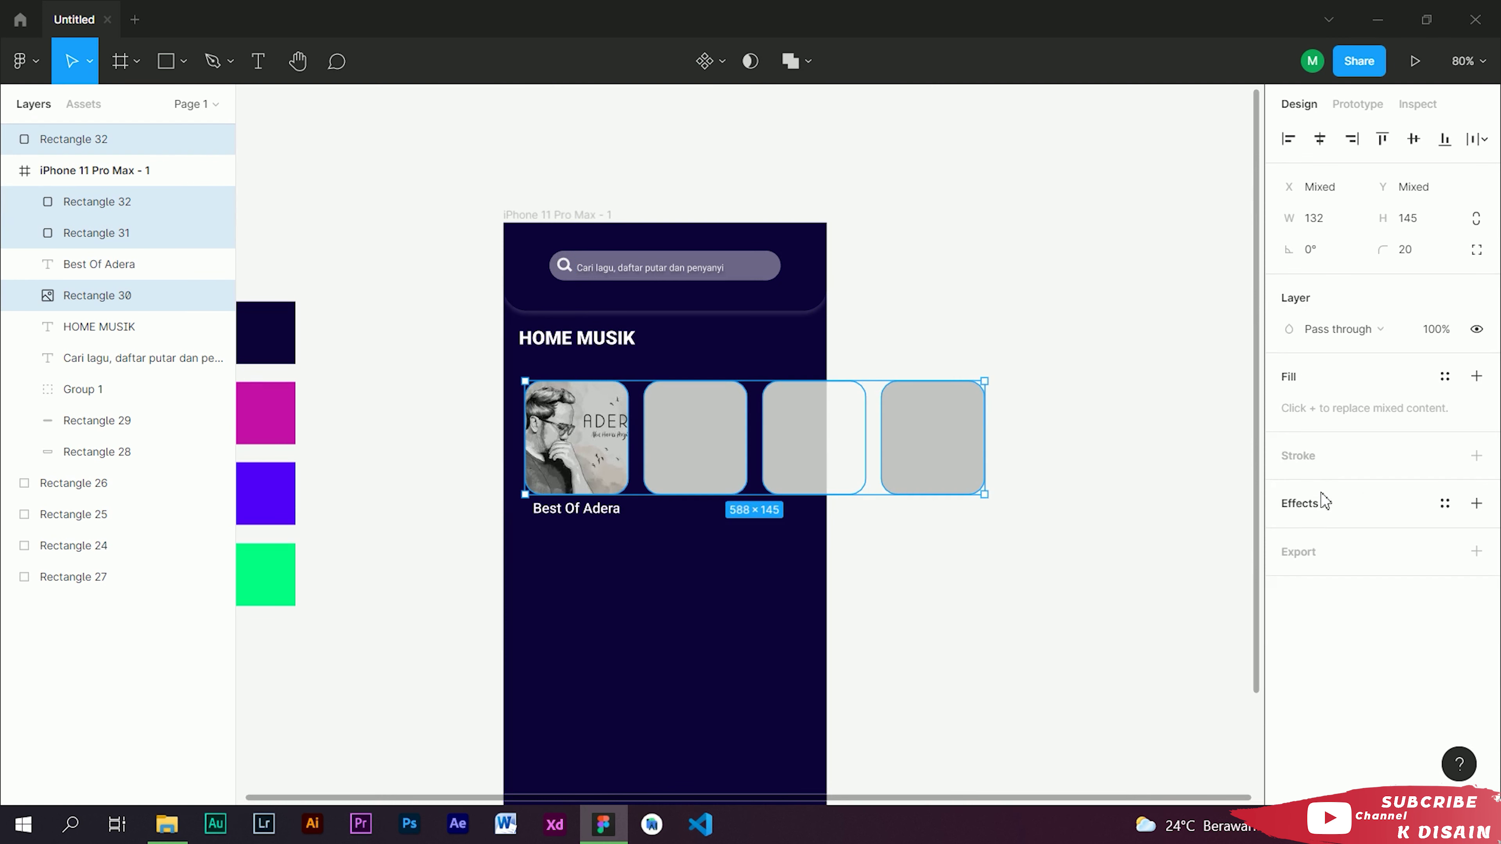
{"action": "left_click", "coordinate": [586, 603]}
{"action": "scroll", "coordinate": [613, 446], "scroll_direction": "up", "scroll_amount": 4}
{"action": "left_click", "coordinate": [599, 427]}
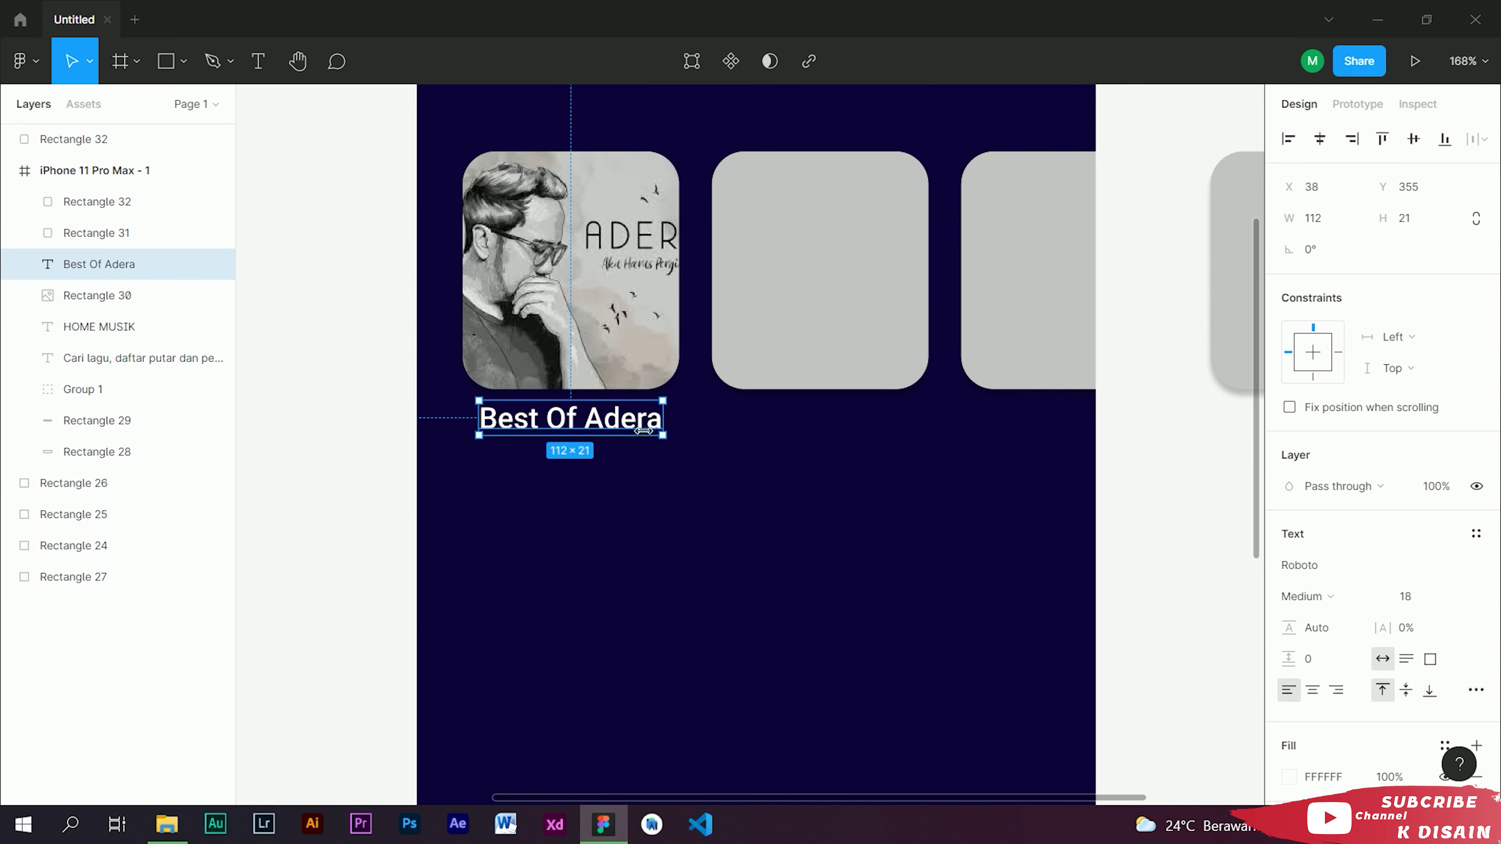
{"action": "left_click_drag", "start_coordinate": [644, 431], "coordinate": [909, 433]}
{"action": "left_click", "coordinate": [166, 824]}
{"action": "left_click", "coordinate": [501, 265]}
{"action": "left_click", "coordinate": [607, 837]}
Retitle the second caption 'It's Never Easy' and fill the third card with the BTS cover
{"action": "double_click", "coordinate": [791, 423]}
{"action": "key", "text": "BackSpace"}
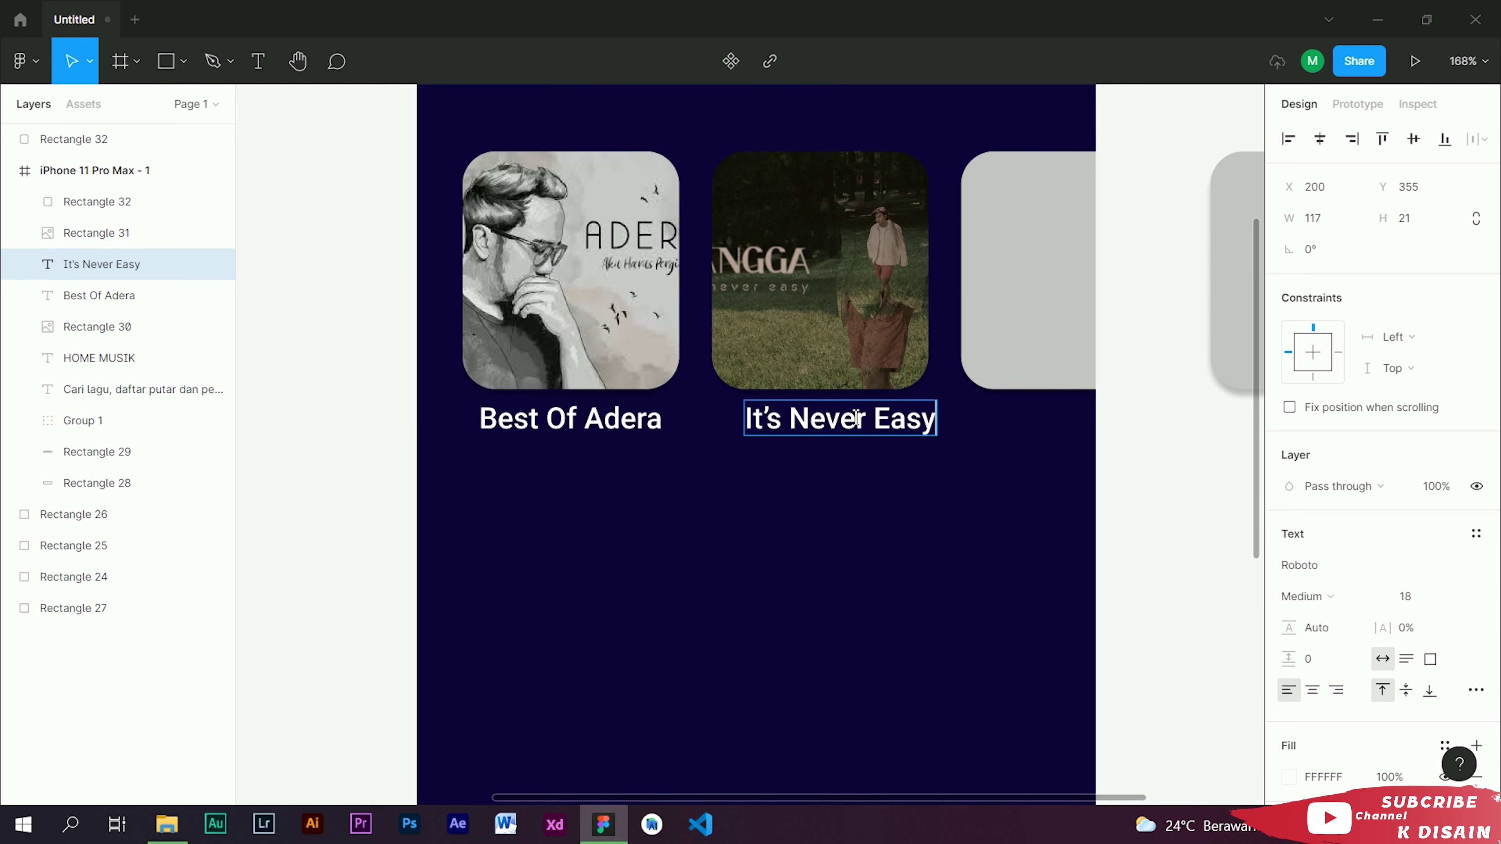
{"action": "key", "text": "Escape"}
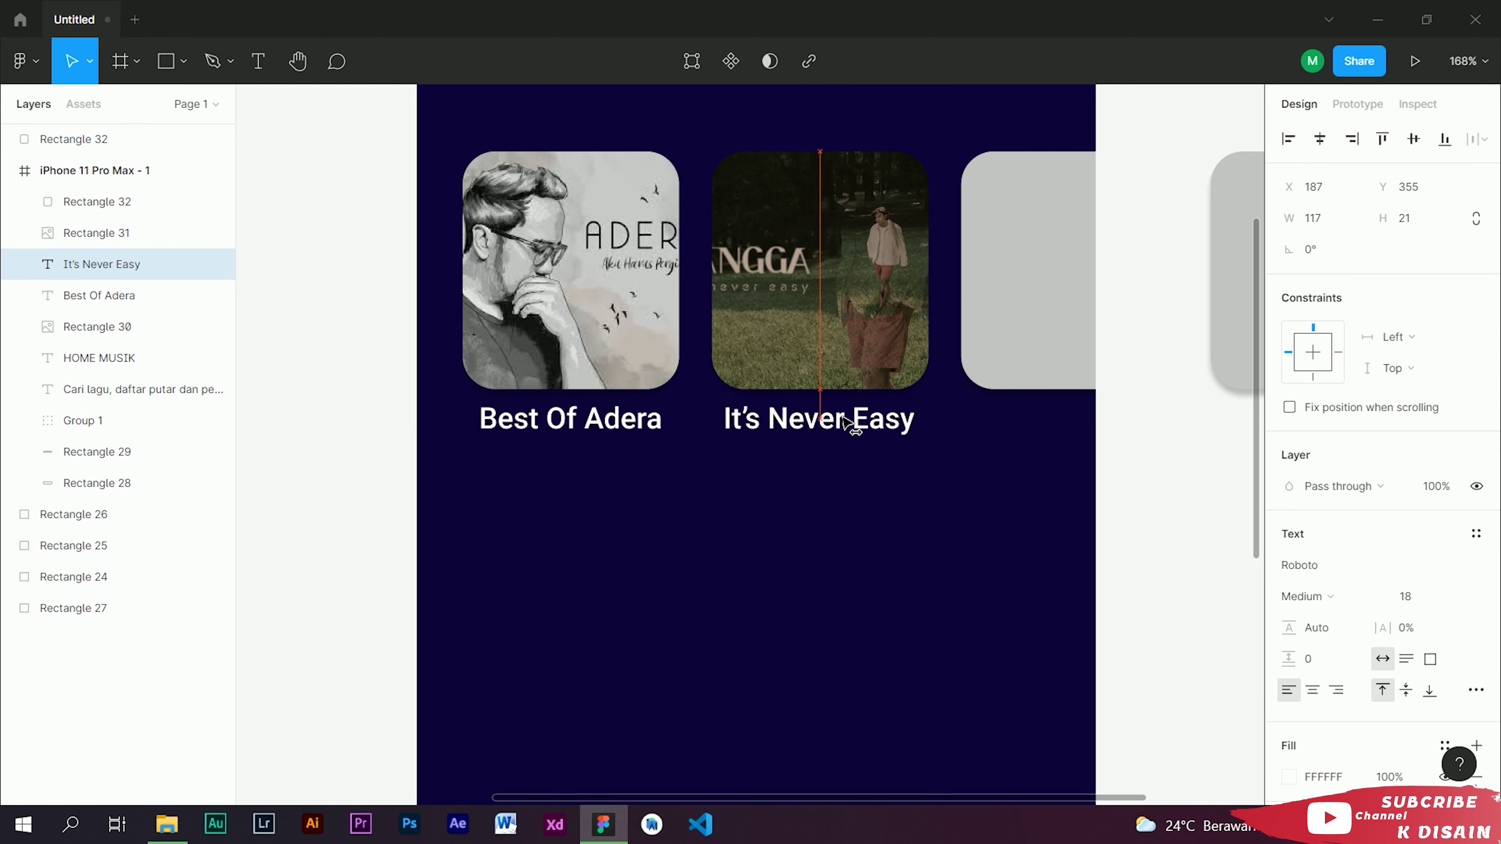
{"action": "scroll", "coordinate": [875, 489], "scroll_direction": "right", "scroll_amount": 5}
{"action": "key", "text": "alt+Tab"}
{"action": "left_click_drag", "start_coordinate": [703, 231], "coordinate": [718, 272]}
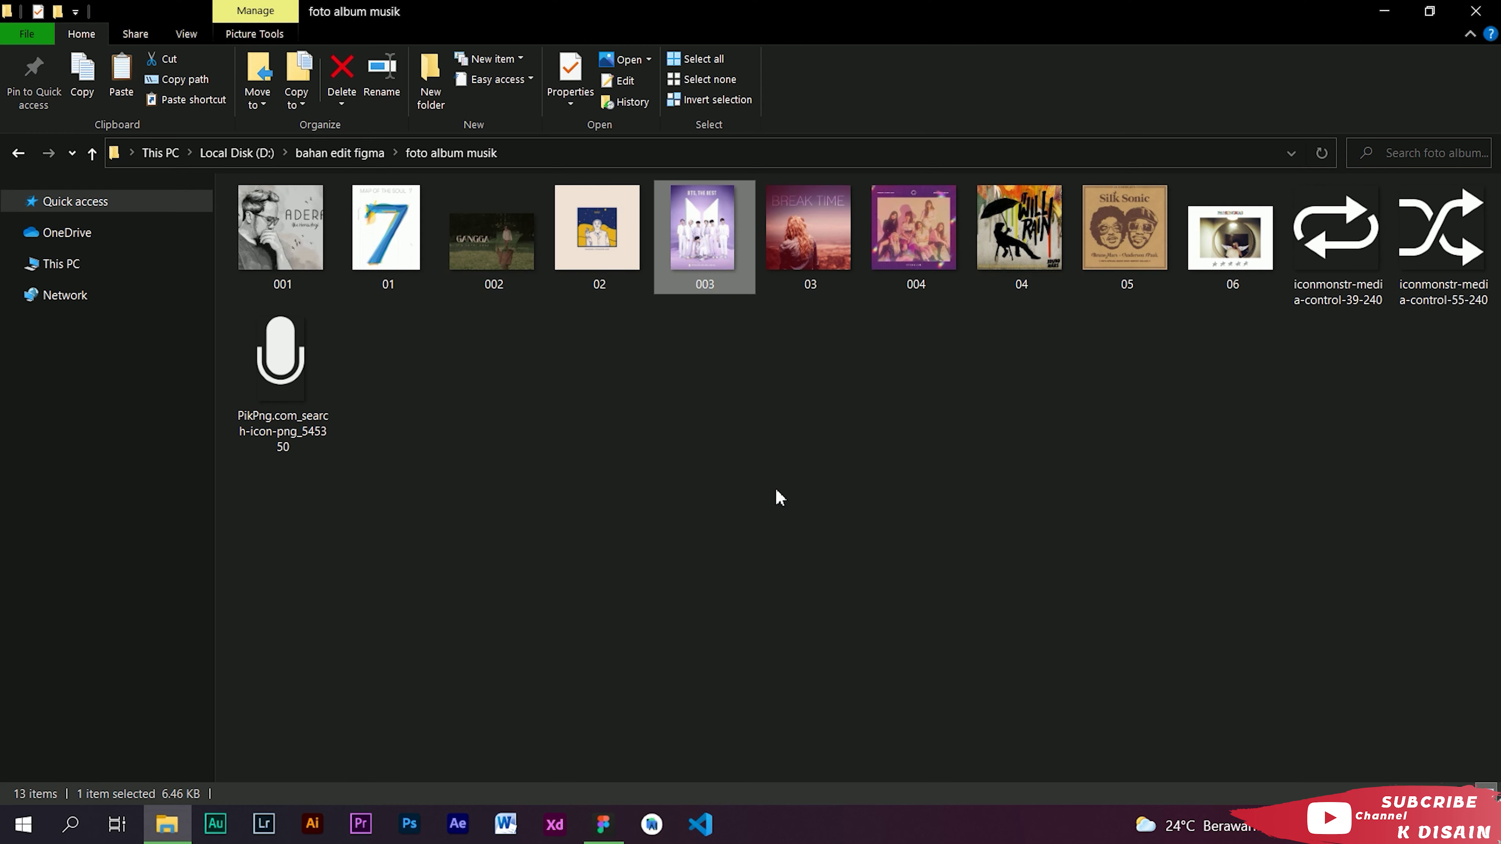
Copy a caption under the third card, retitle it 'Best Of BTS', and center it
{"action": "left_click_drag", "start_coordinate": [533, 427], "coordinate": [780, 427]}
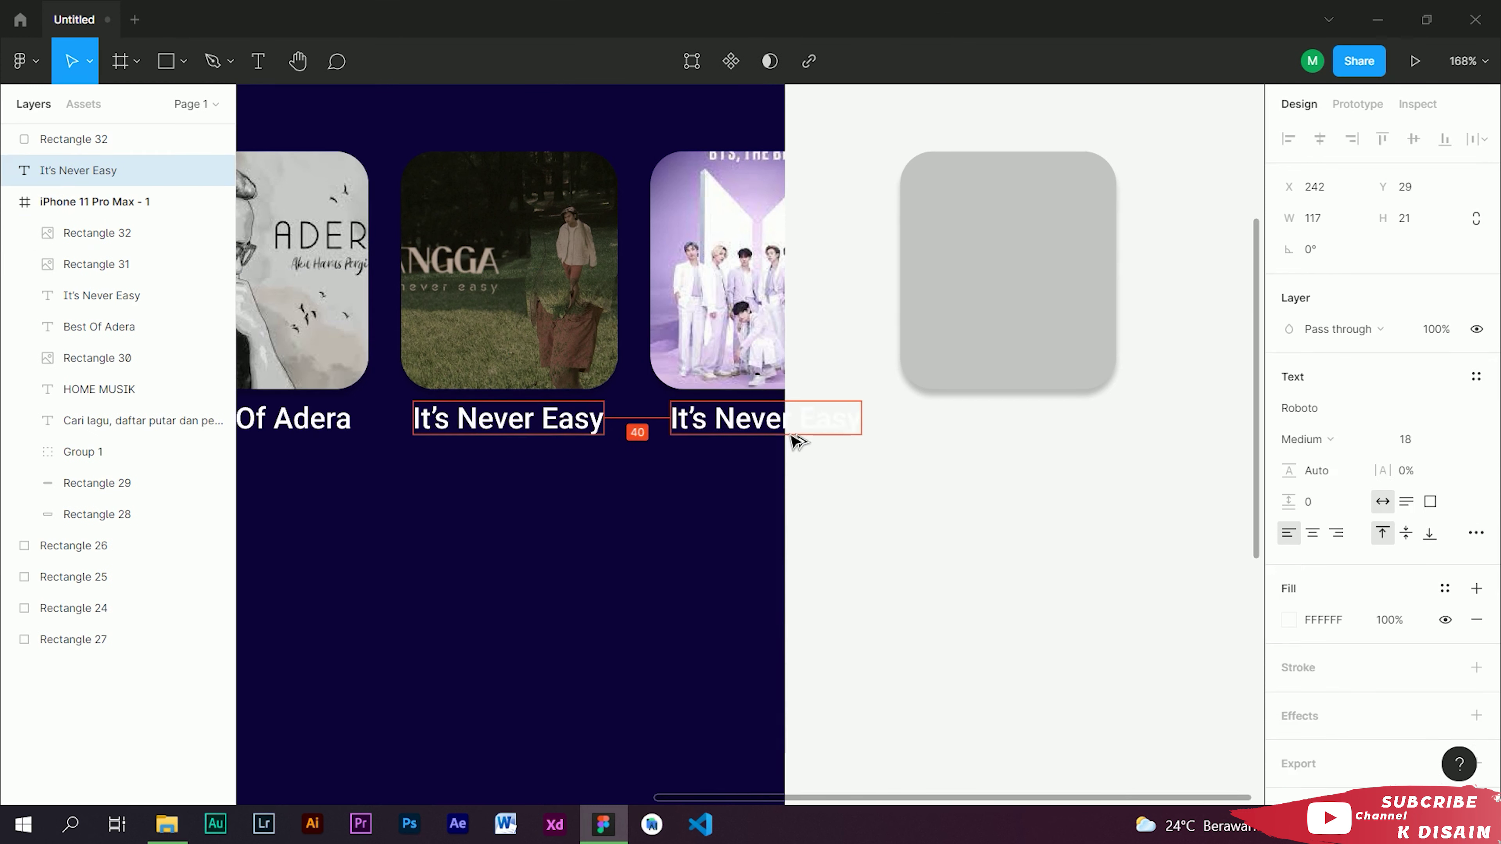
{"action": "double_click", "coordinate": [768, 420]}
{"action": "key", "text": "BackSpace"}
{"action": "type", "text": "Best Of BTS"}
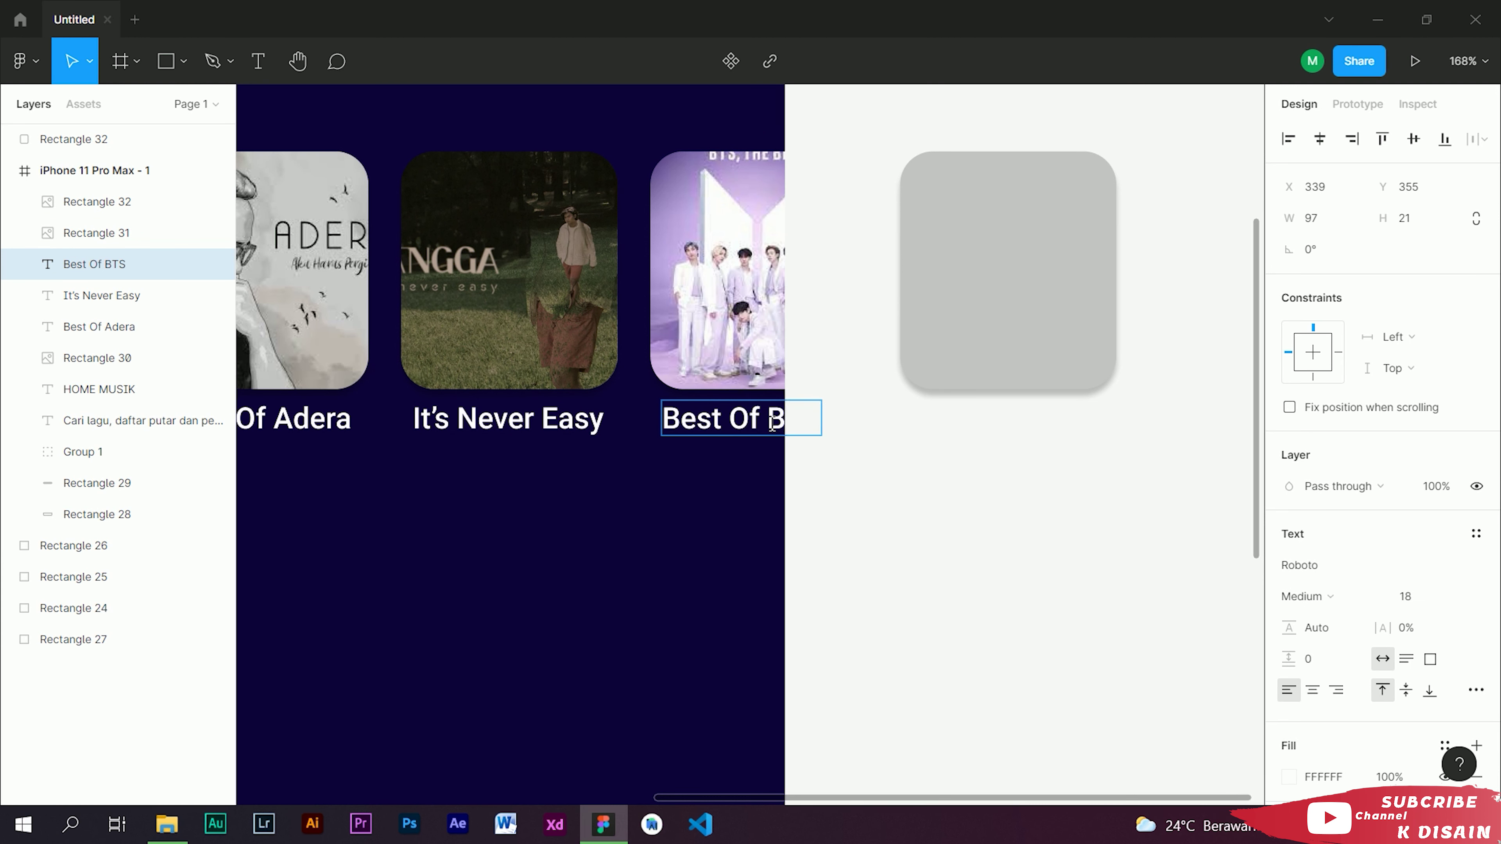
{"action": "key", "text": "Escape"}
{"action": "left_click_drag", "start_coordinate": [755, 430], "coordinate": [766, 429]}
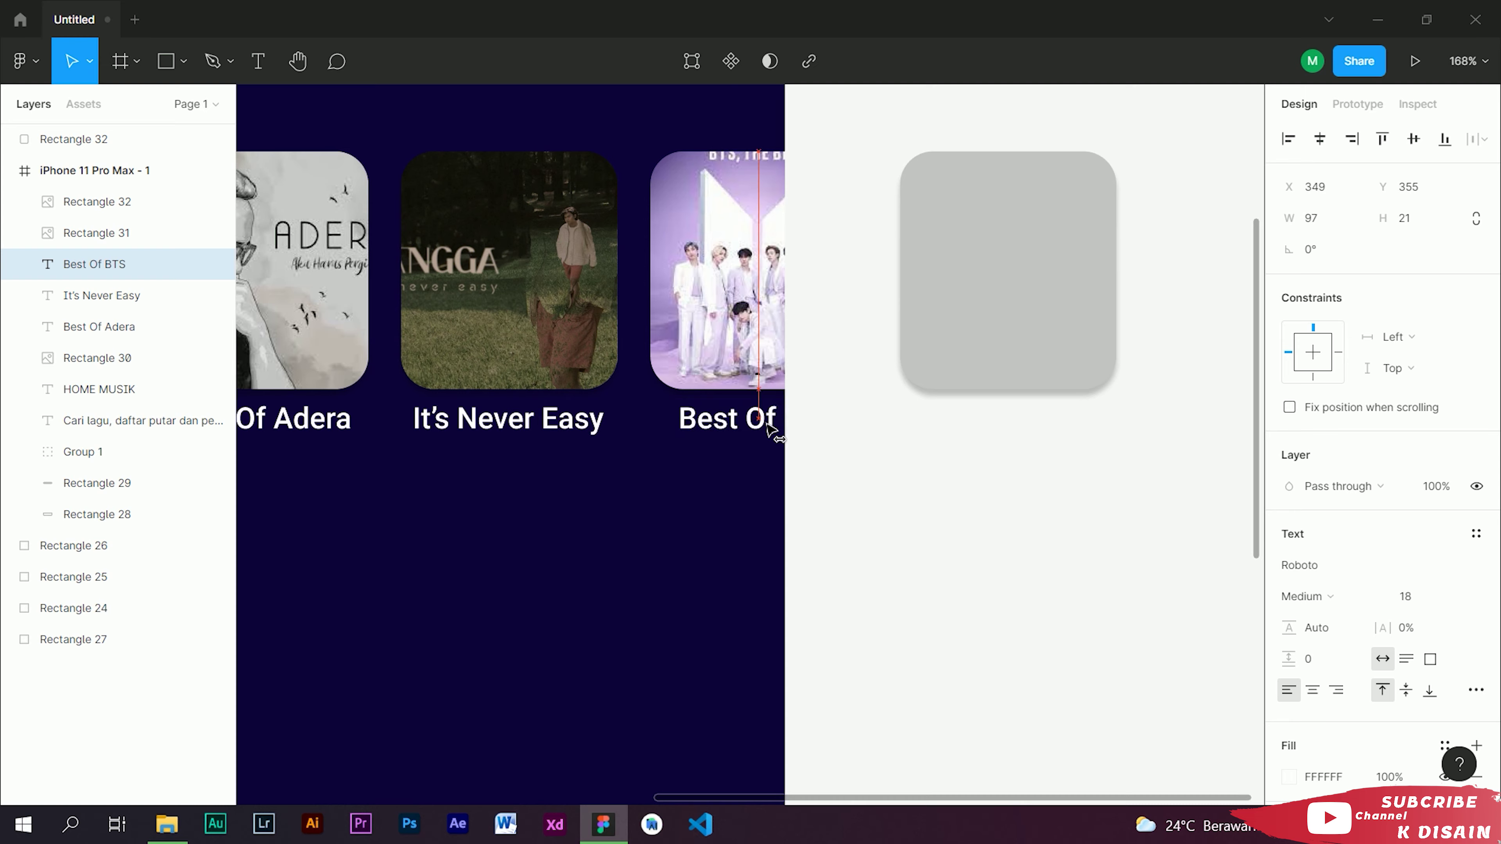
Fill the fourth card with the Everglow cover (image 004) and caption it 'Arrival Of Everglow'
{"action": "left_click", "coordinate": [1035, 291]}
{"action": "left_click", "coordinate": [167, 824]}
{"action": "left_click", "coordinate": [915, 231]}
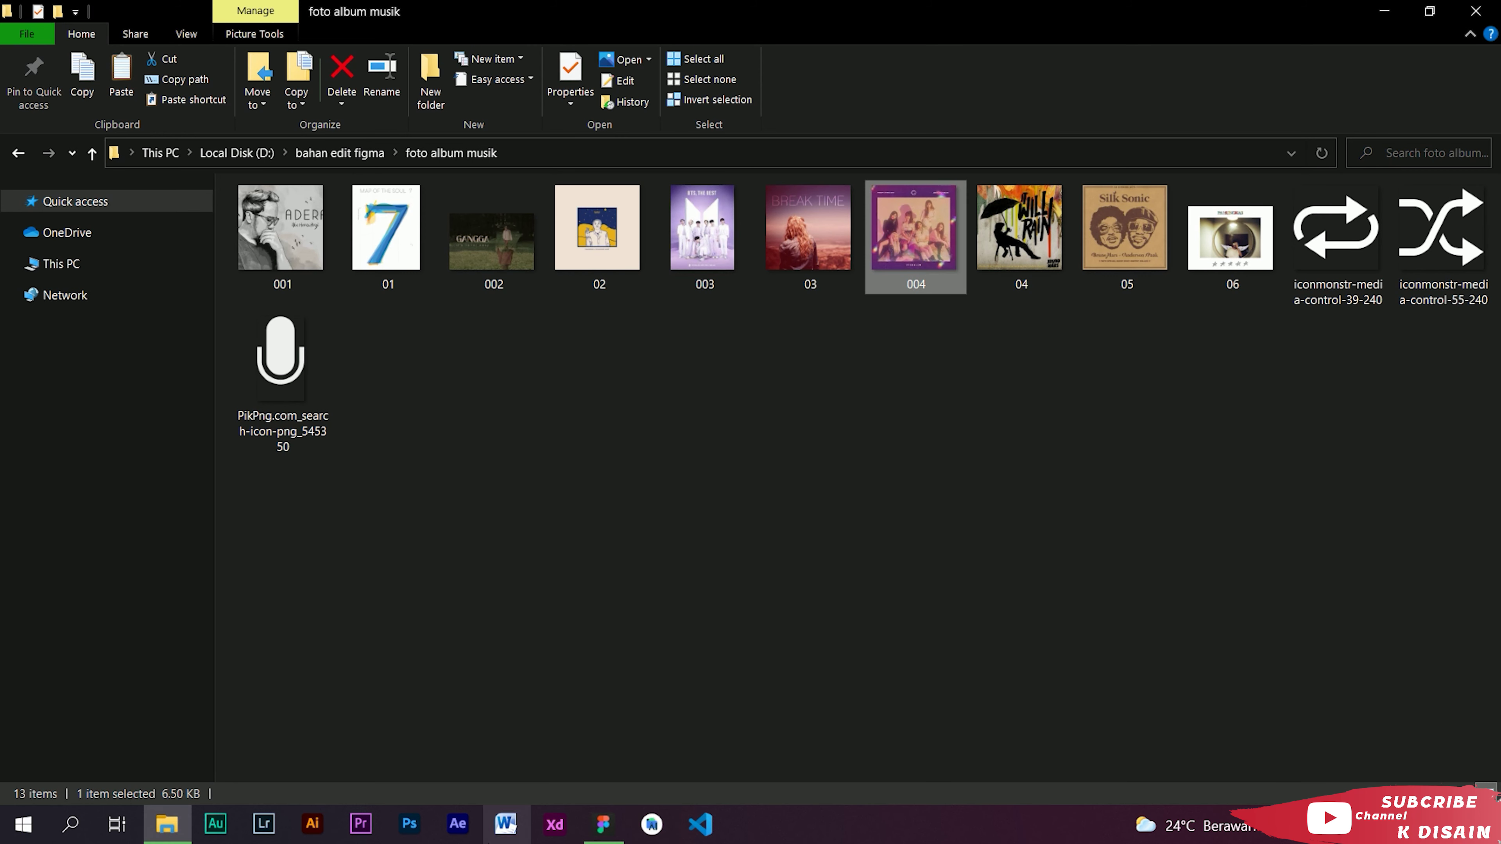
{"action": "left_click_drag", "start_coordinate": [916, 230], "coordinate": [998, 272]}
{"action": "left_click_drag", "start_coordinate": [727, 418], "coordinate": [1006, 425]}
{"action": "double_click", "coordinate": [1006, 425]}
{"action": "key", "text": "BackSpace"}
{"action": "type", "text": "Arrival Of Everglow"}
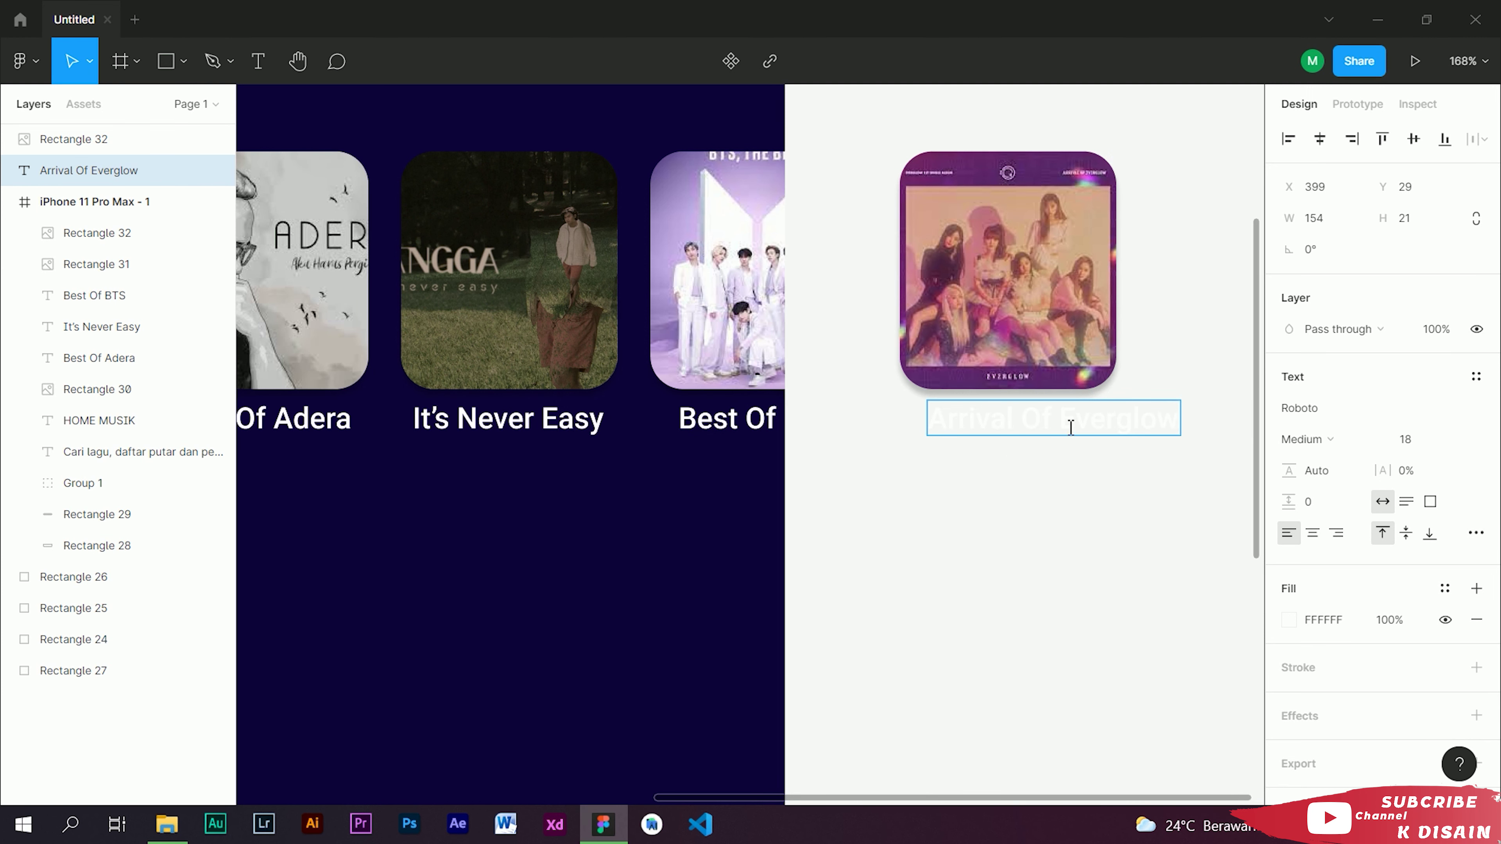
{"action": "key", "text": "Escape"}
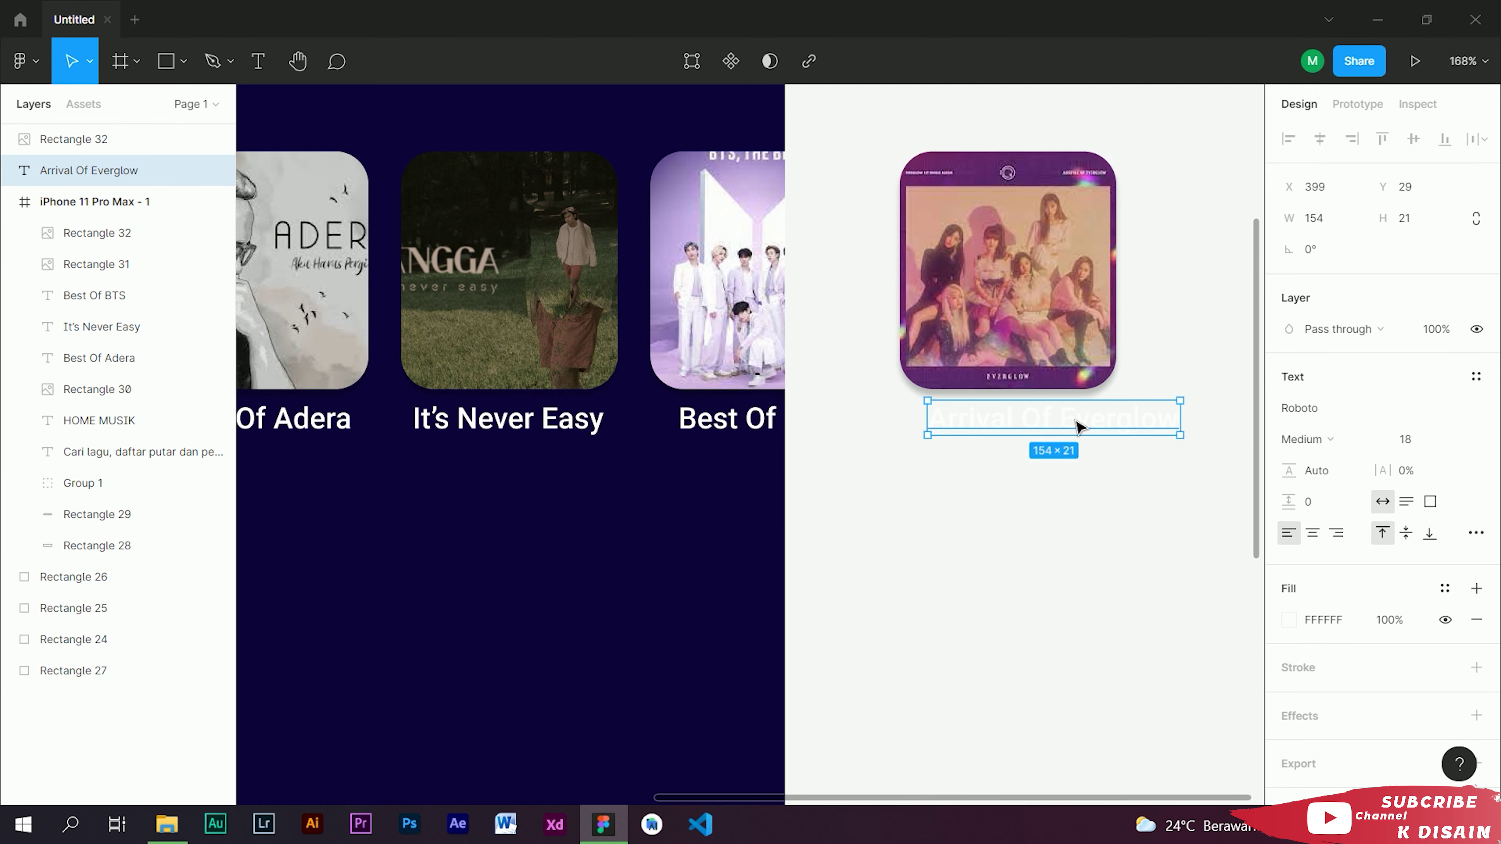
{"action": "key", "text": "Escape"}
Wrap all cards and captions in a 386 × 173 frame and move it into the phone screen
{"action": "scroll", "coordinate": [472, 610], "scroll_direction": "down", "scroll_amount": 3}
{"action": "left_click_drag", "start_coordinate": [289, 305], "coordinate": [374, 497]}
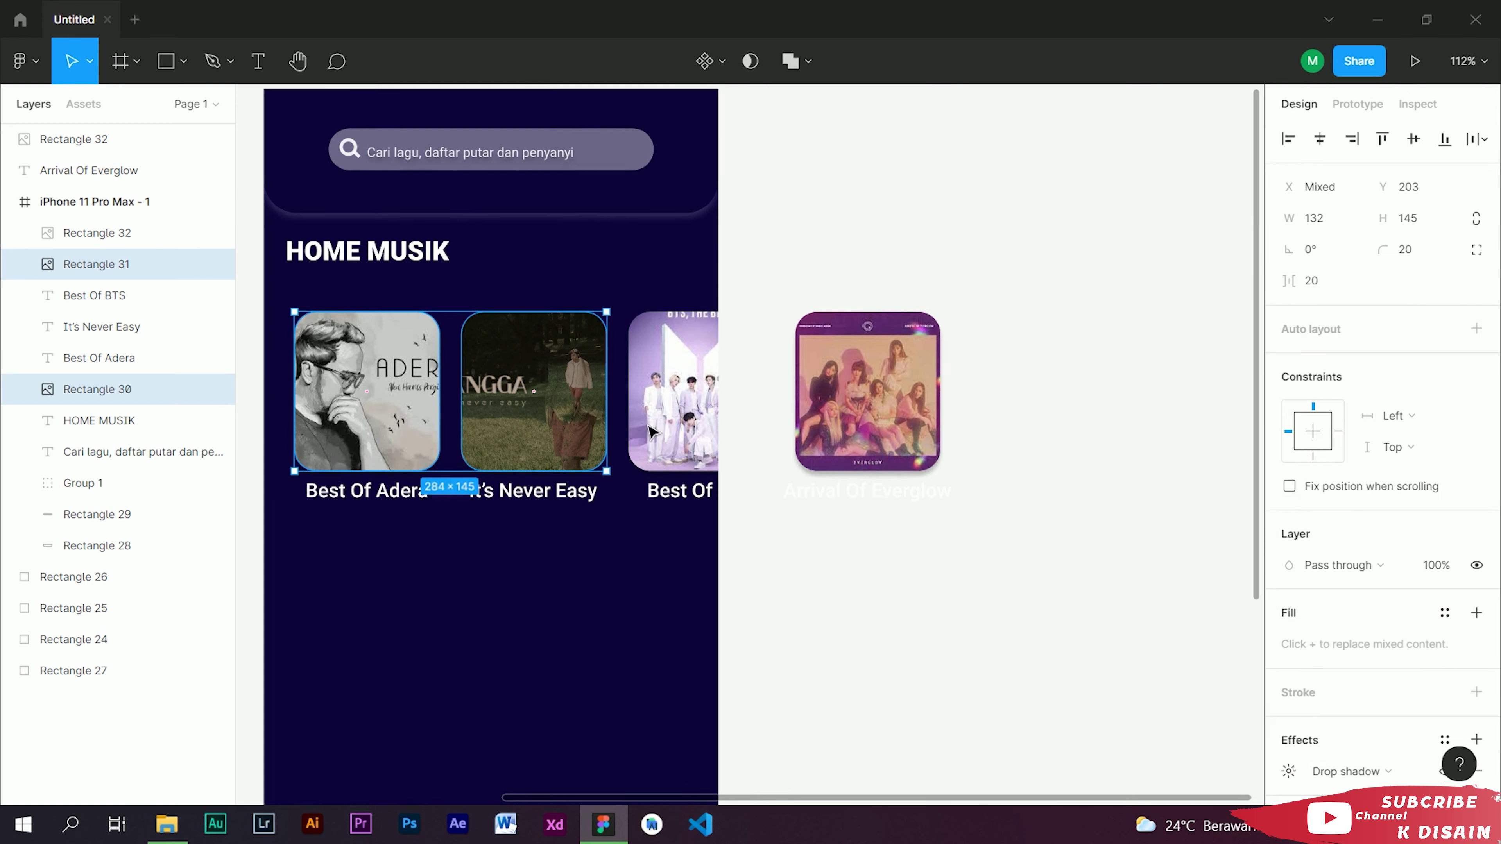
{"action": "right_click", "coordinate": [371, 497]}
{"action": "left_click", "coordinate": [453, 469]}
{"action": "left_click_drag", "start_coordinate": [952, 382], "coordinate": [740, 383]}
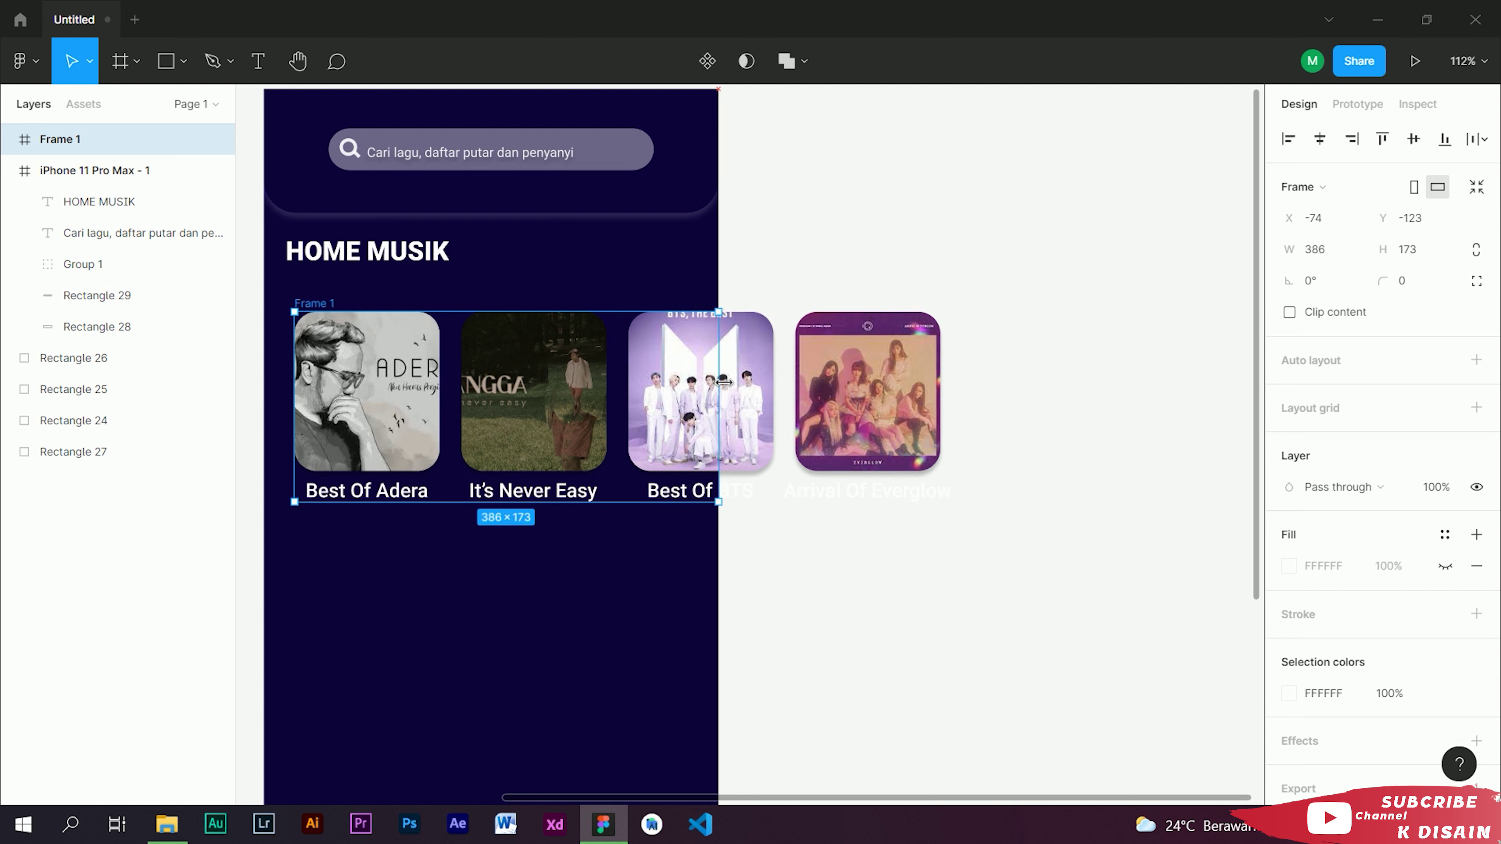
{"action": "left_click_drag", "start_coordinate": [93, 141], "coordinate": [89, 185]}
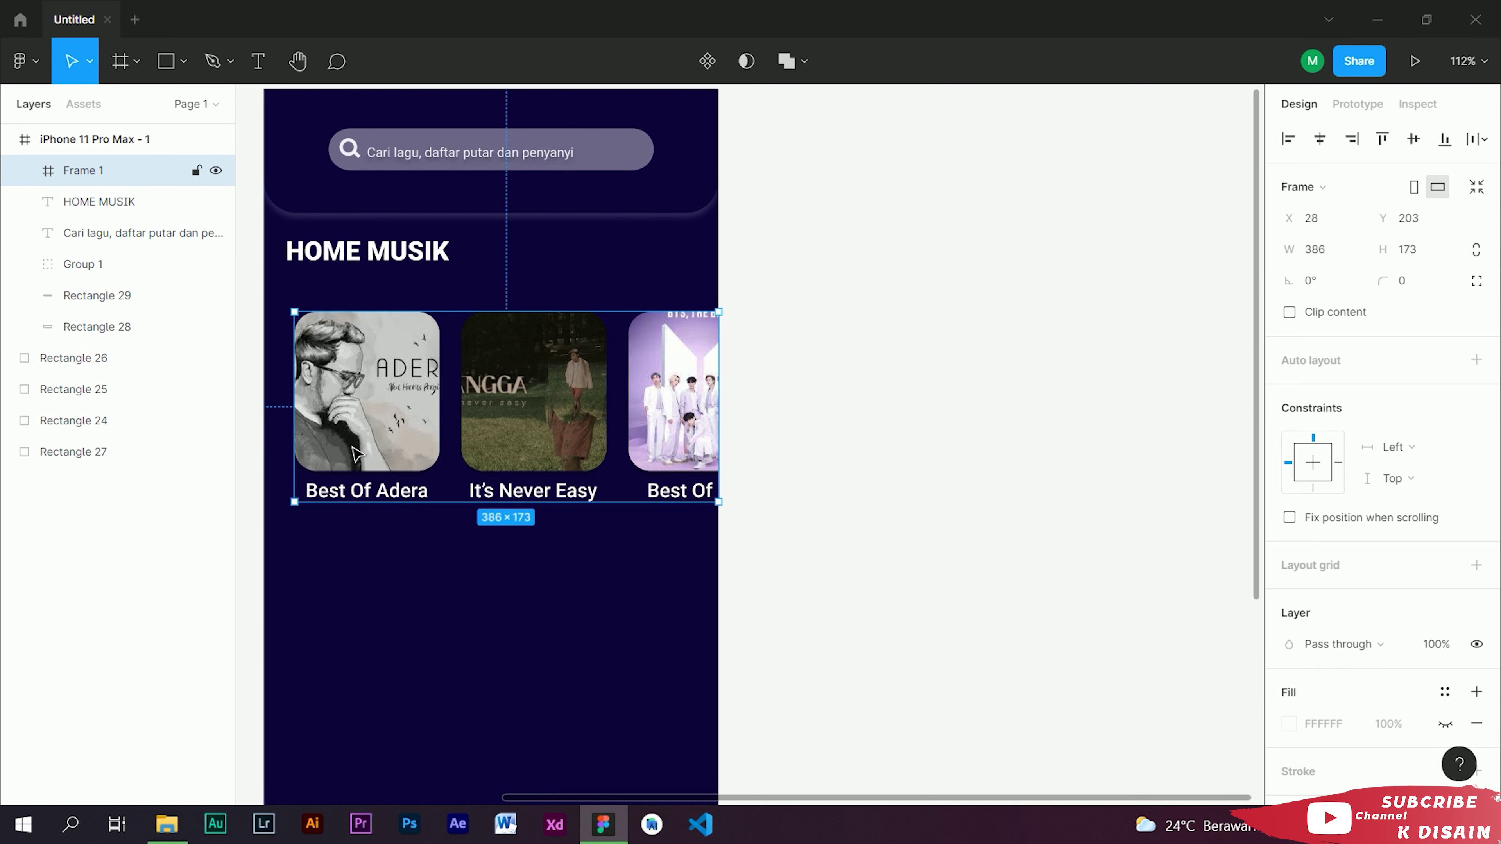
{"action": "scroll", "coordinate": [312, 590], "scroll_direction": "down", "scroll_amount": 1}
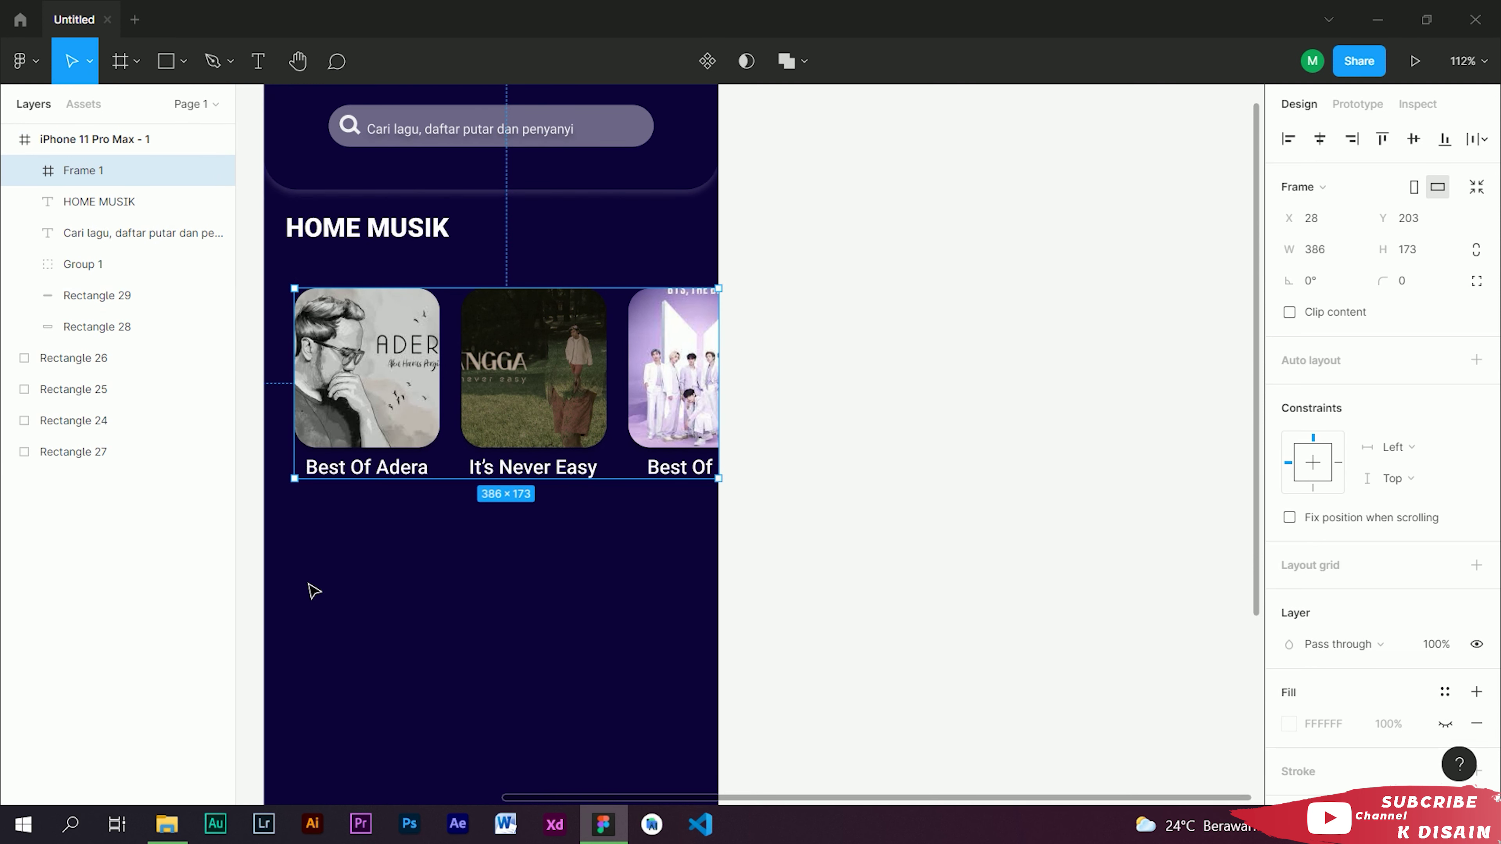
{"action": "scroll", "coordinate": [325, 596], "scroll_direction": "down", "scroll_amount": 5}
Add a 'Recomendation' heading below the album cards in the Rancho font
{"action": "key", "text": "t"}
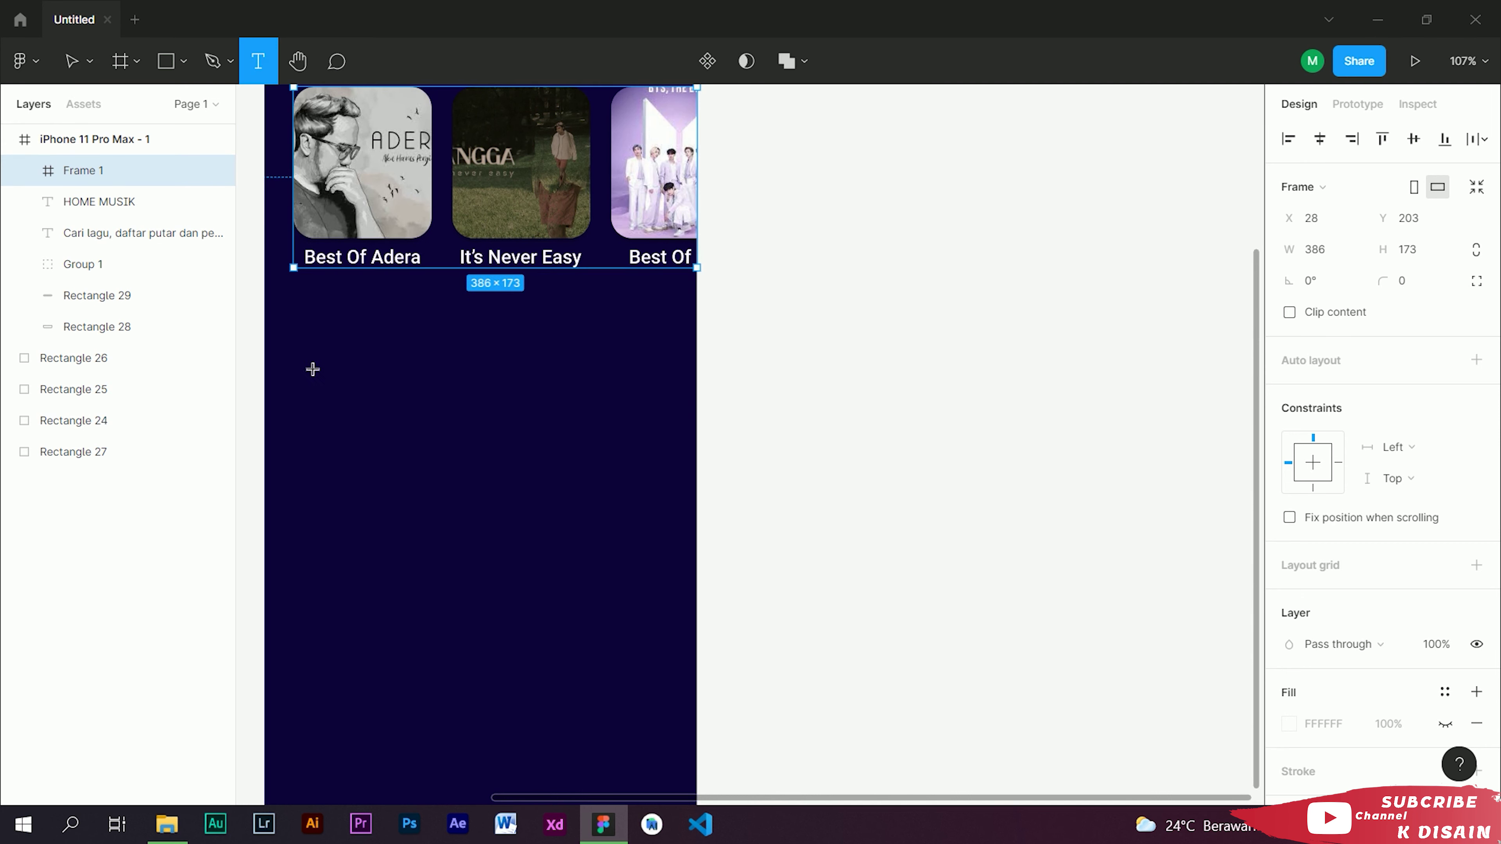
{"action": "left_click", "coordinate": [312, 370]}
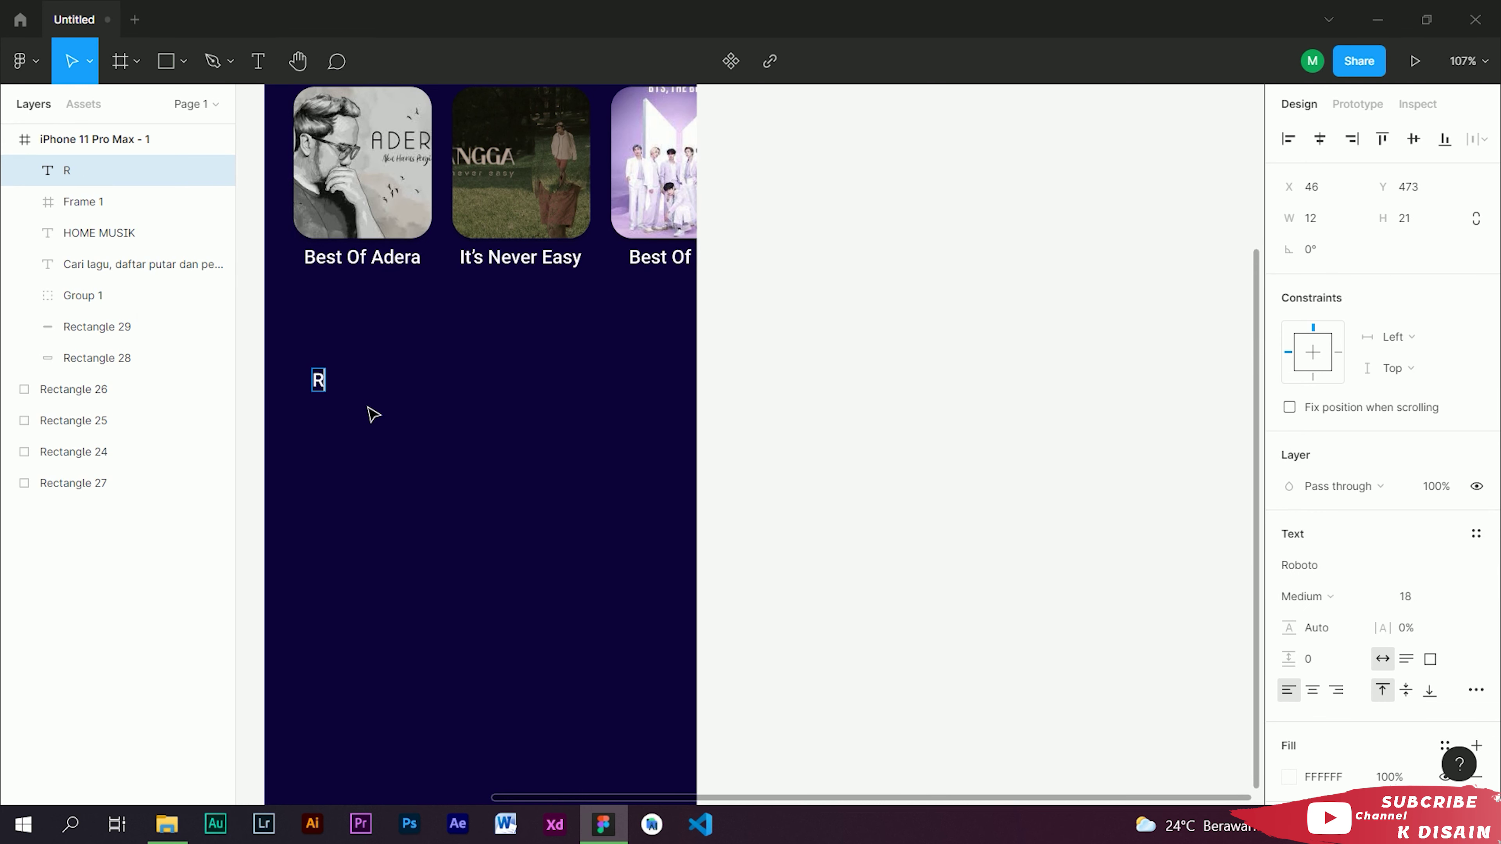
{"action": "type", "text": "Recomendation"}
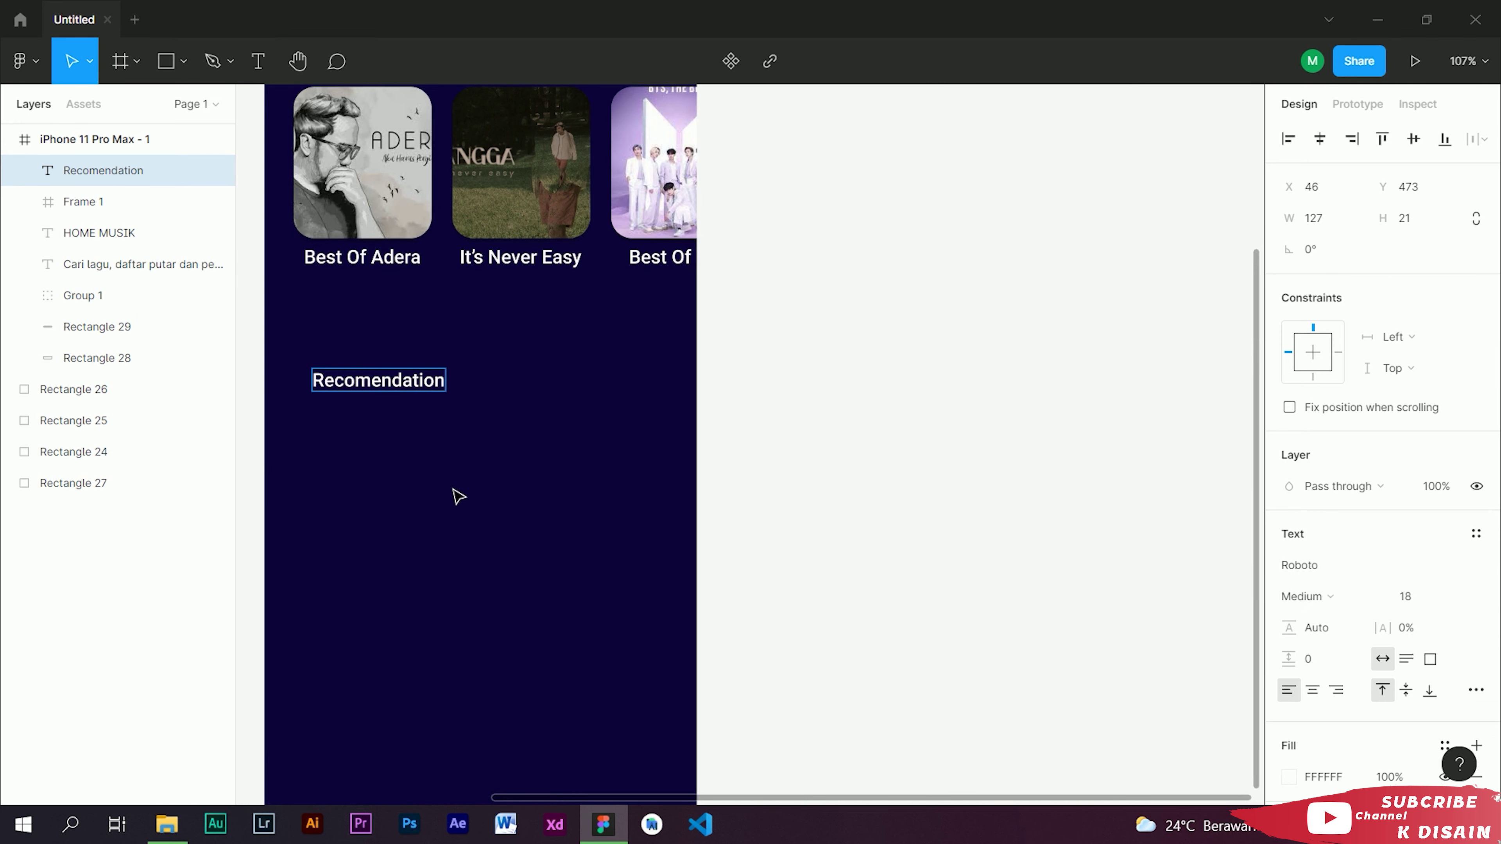
{"action": "left_click_drag", "start_coordinate": [375, 388], "coordinate": [342, 373]}
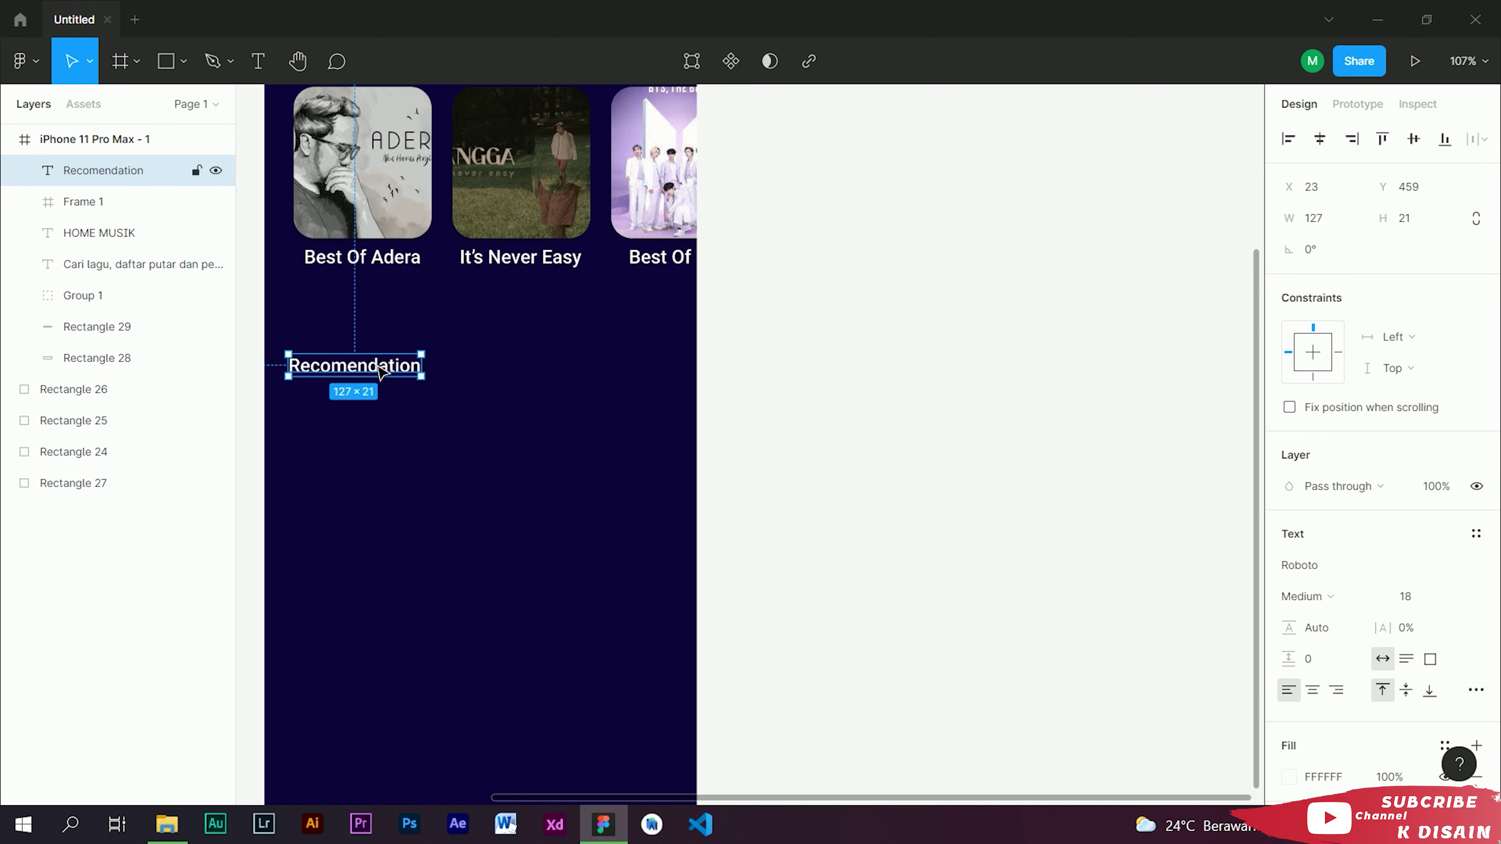
{"action": "left_click", "coordinate": [1436, 566]}
{"action": "left_click", "coordinate": [1331, 571]}
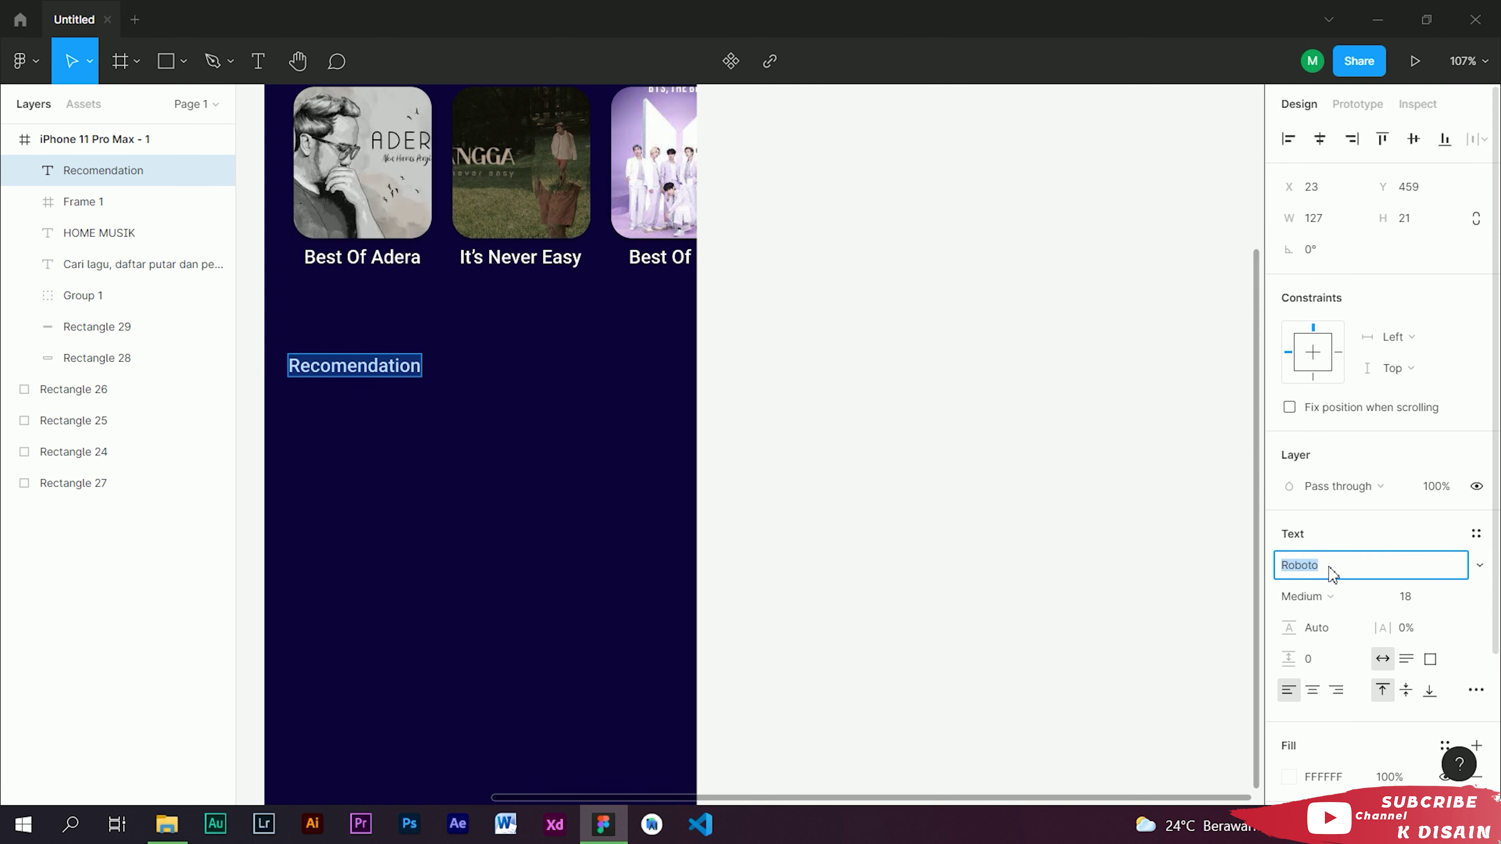
{"action": "type", "text": "Rancho"}
{"action": "key", "text": "Return"}
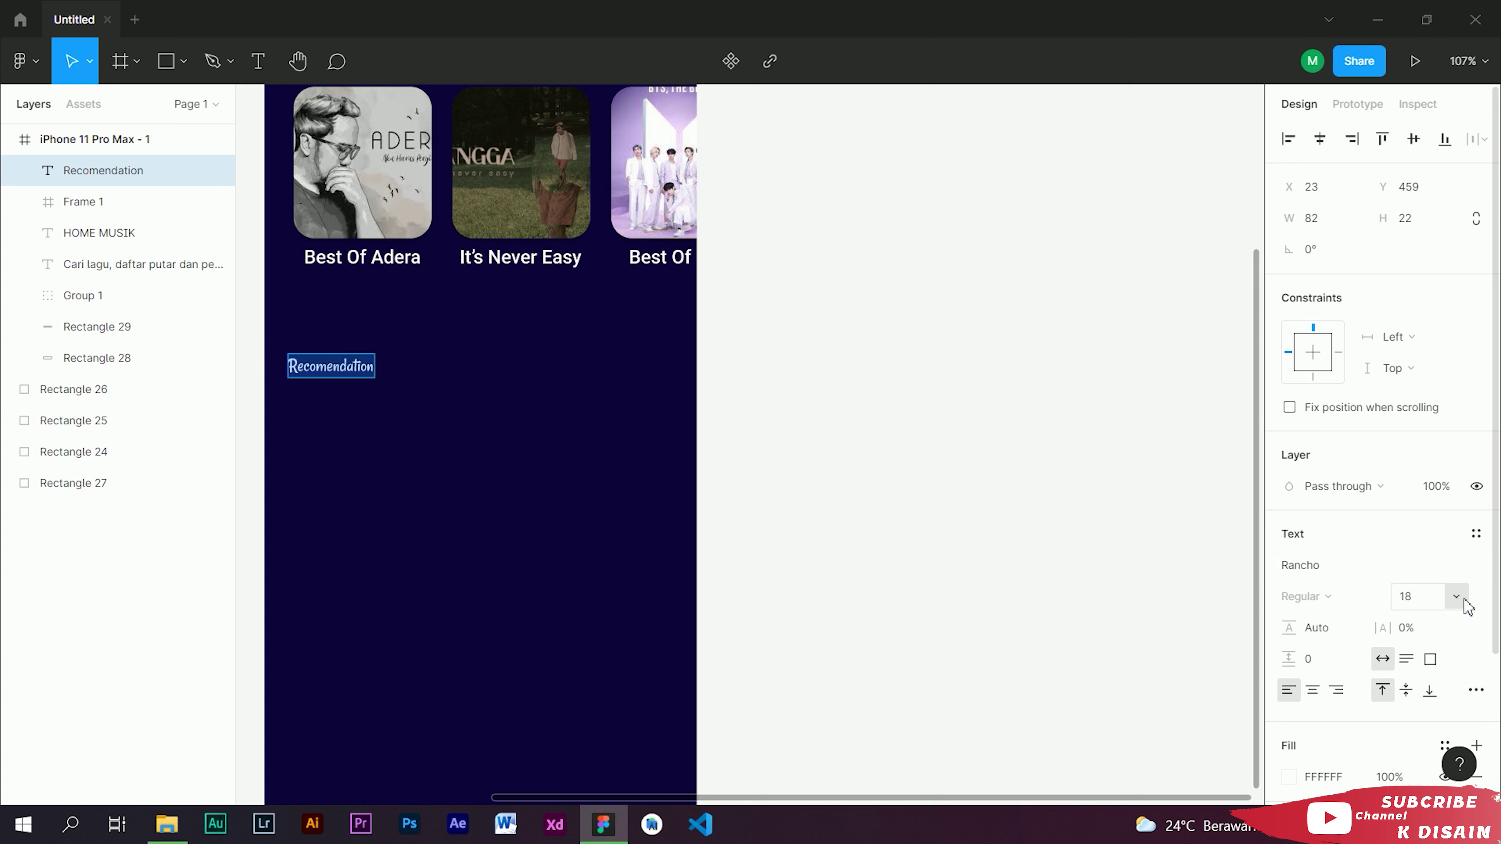
Set the Recomendation heading to size 25 and position it under the cards
{"action": "left_click", "coordinate": [1464, 599]}
{"action": "left_click", "coordinate": [1349, 569]}
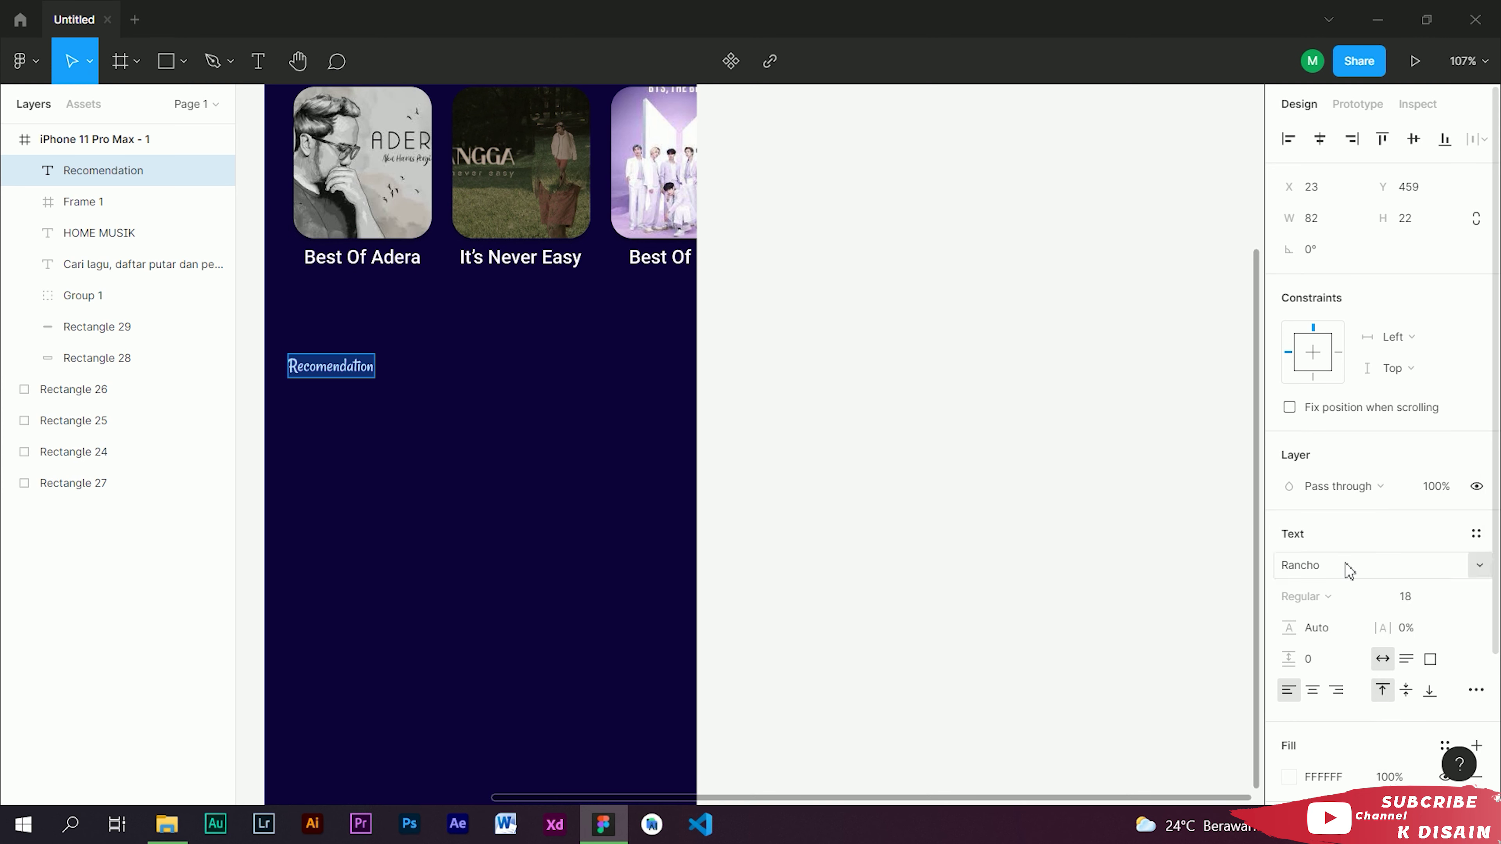
{"action": "type", "text": "35"}
{"action": "key", "text": "Return"}
{"action": "scroll", "coordinate": [255, 419], "scroll_direction": "down", "scroll_amount": 3, "text": "ctrl"}
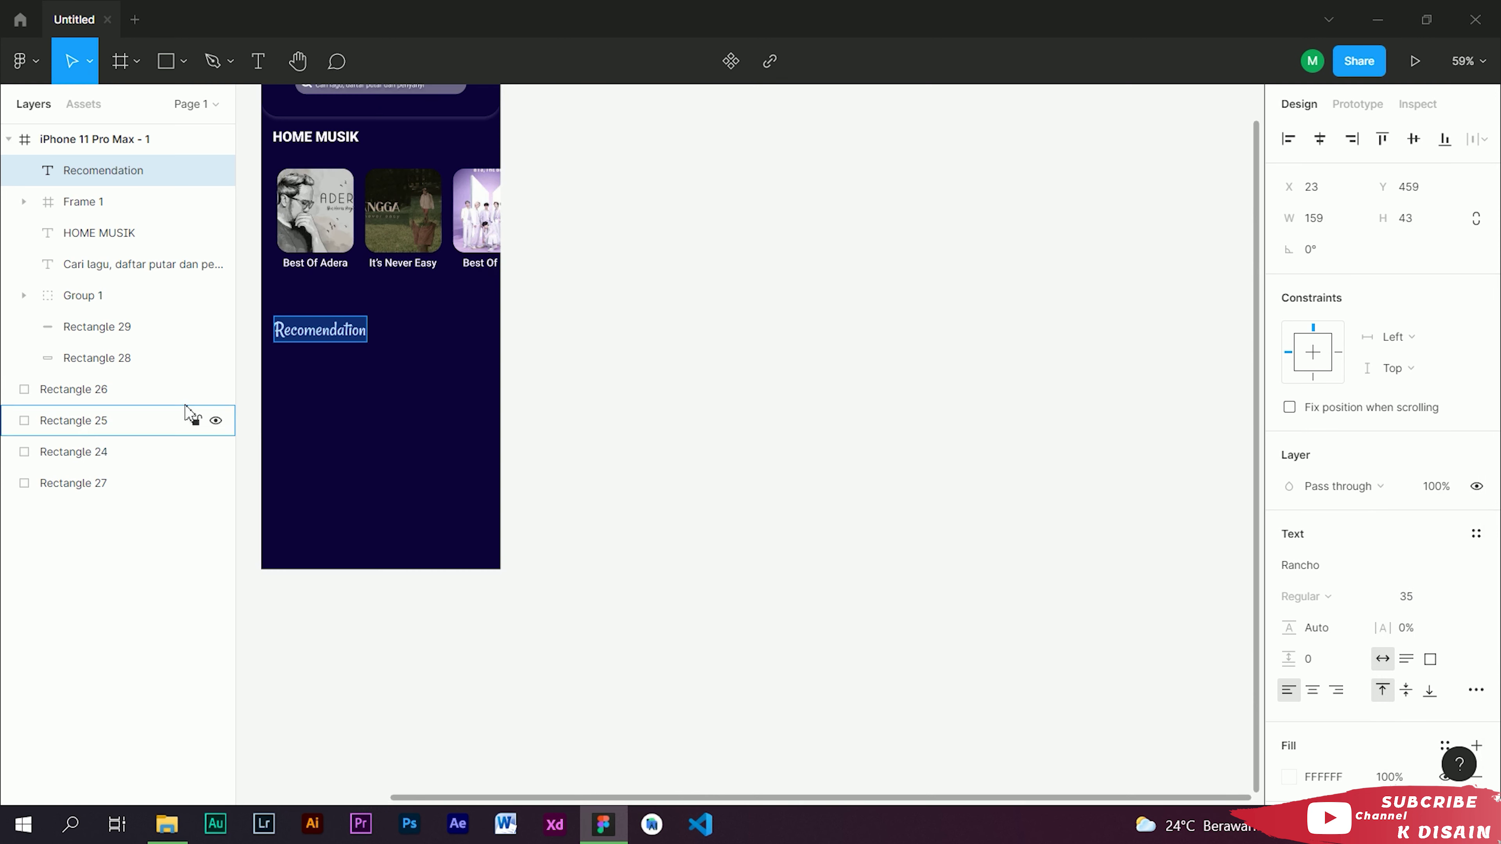
{"action": "scroll", "coordinate": [280, 360], "scroll_direction": "up", "scroll_amount": 5, "text": "ctrl"}
{"action": "left_click_drag", "start_coordinate": [386, 385], "coordinate": [393, 349]}
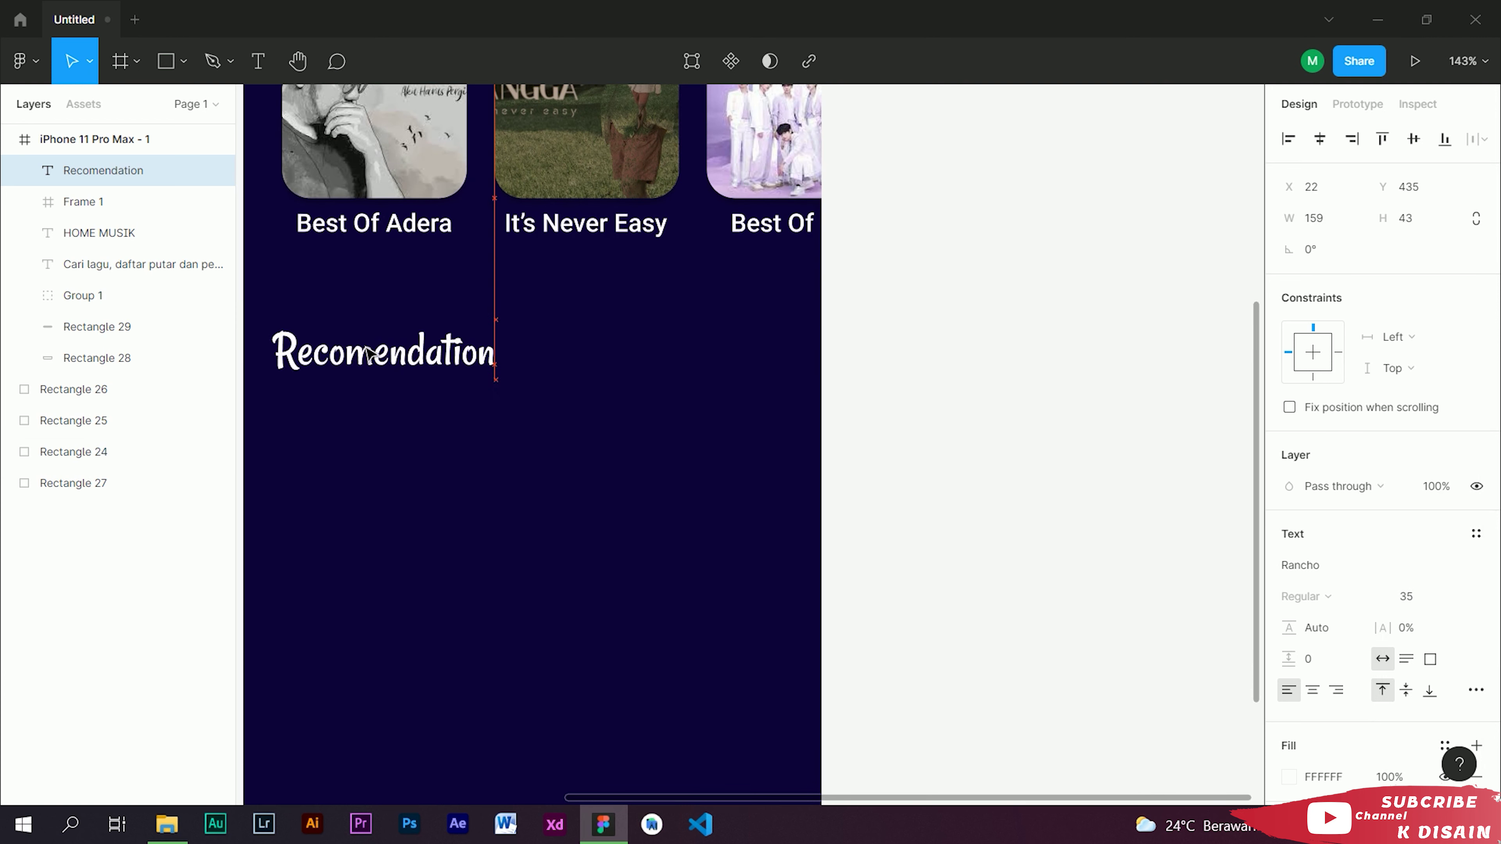
{"action": "left_click", "coordinate": [1418, 596]}
{"action": "type", "text": "25"}
{"action": "key", "text": "Return"}
{"action": "left_click", "coordinate": [379, 510]}
Duplicate the heading to the right as 'Popular' and 'New music' labels
{"action": "left_click_drag", "start_coordinate": [413, 346], "coordinate": [612, 350]}
{"action": "double_click", "coordinate": [601, 342]}
{"action": "type", "text": "Popular"}
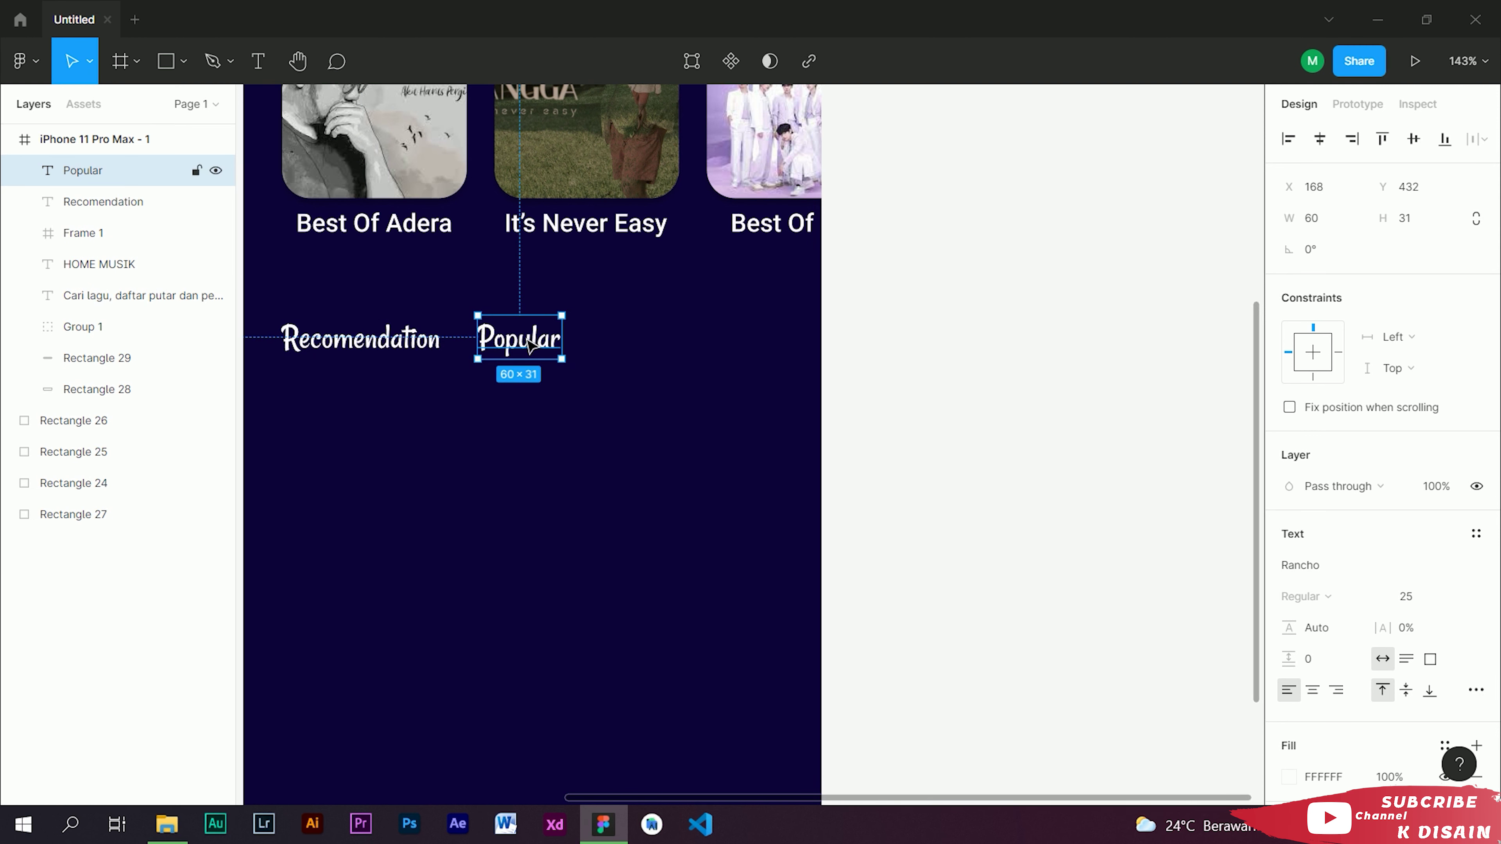
{"action": "left_click_drag", "start_coordinate": [534, 347], "coordinate": [670, 347]}
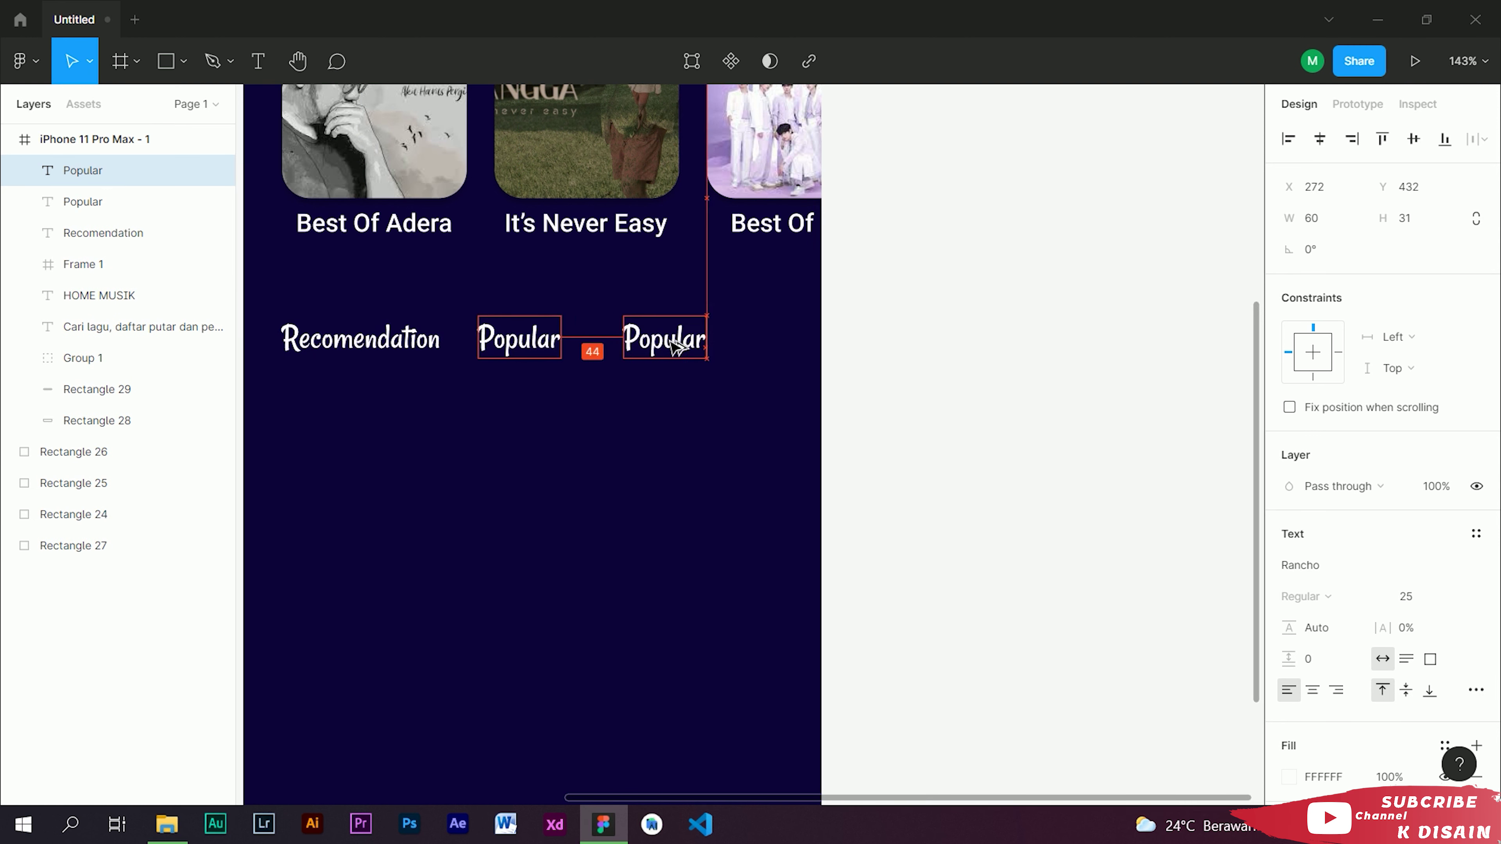
{"action": "double_click", "coordinate": [670, 348]}
{"action": "key", "text": "BackSpace"}
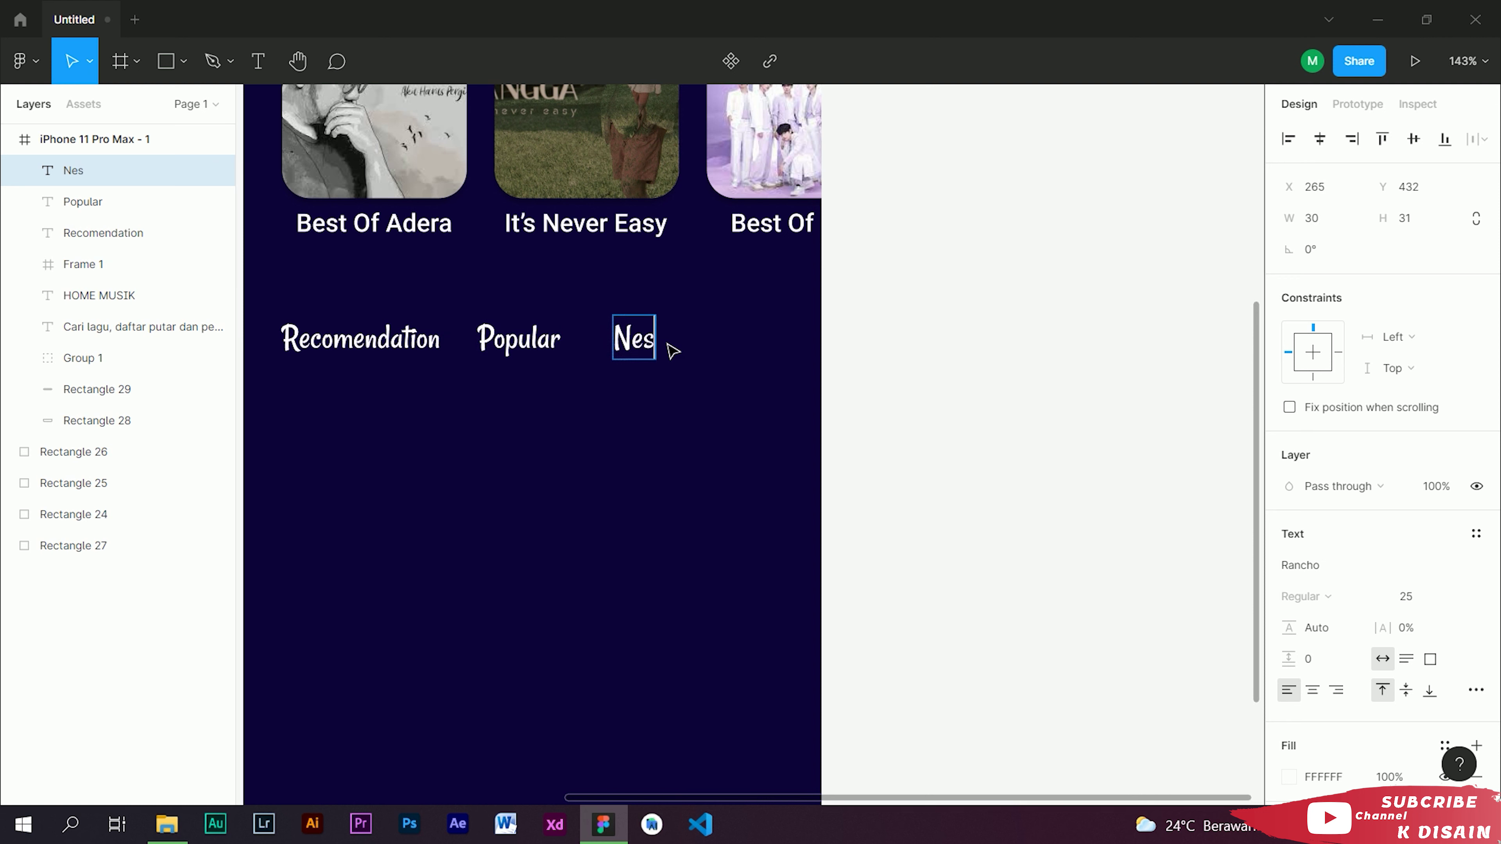
Space the Popular and New music labels evenly, 44 apart, along the row
{"action": "left_click_drag", "start_coordinate": [671, 340], "coordinate": [703, 340]}
{"action": "left_click", "coordinate": [519, 340], "text": "shift"}
{"action": "left_click_drag", "start_coordinate": [518, 340], "coordinate": [562, 352]}
{"action": "key", "text": "ctrl+z"}
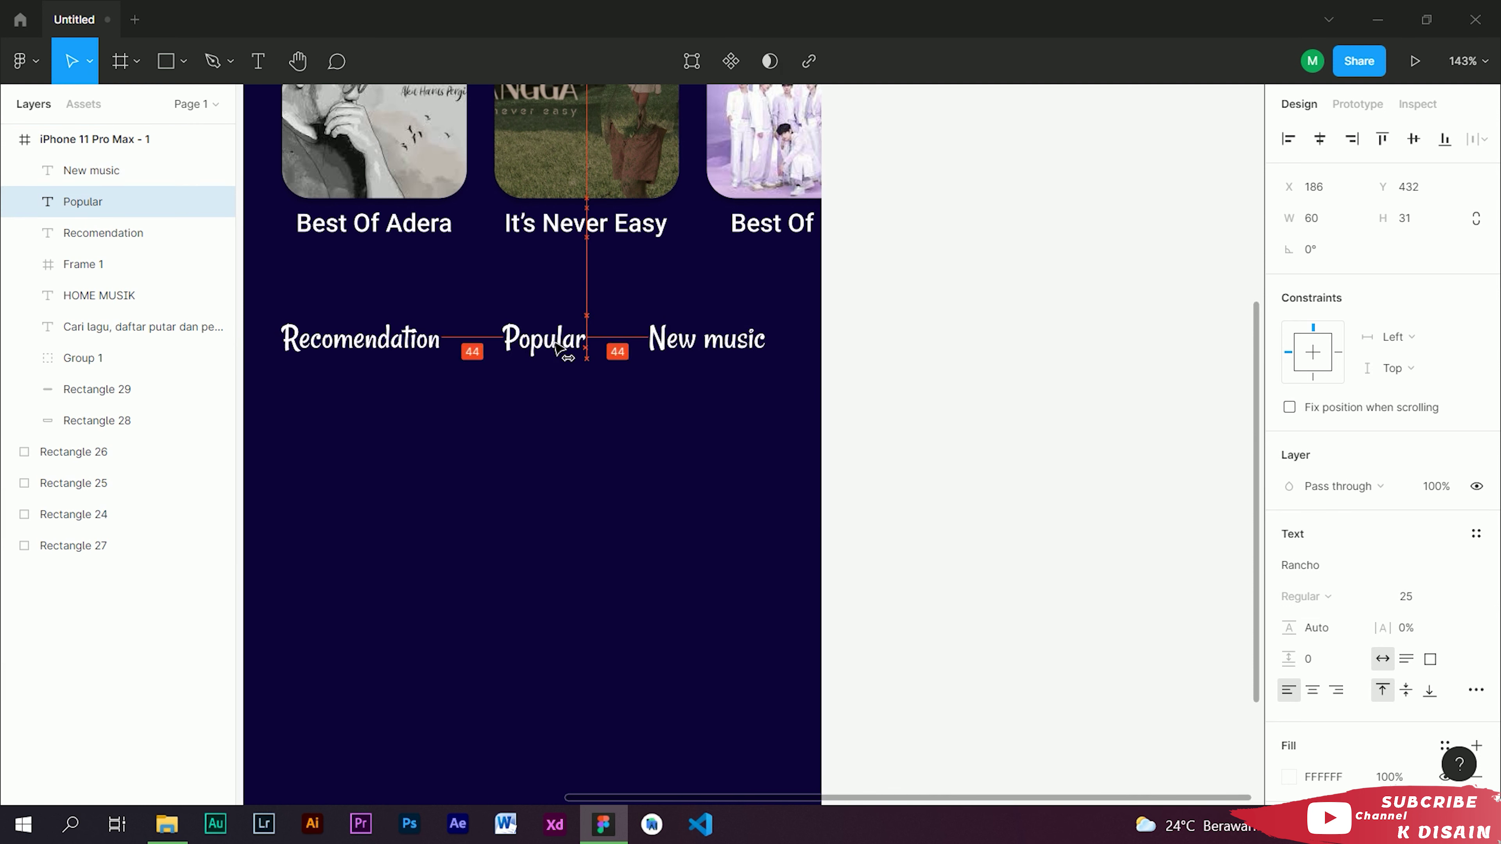
{"action": "left_click", "coordinate": [451, 330]}
{"action": "scroll", "coordinate": [451, 330], "scroll_direction": "down", "scroll_amount": 2}
Draw a 74 × 76 grey rectangle aligned under the Recomendation heading's left edge
{"action": "key", "text": "r"}
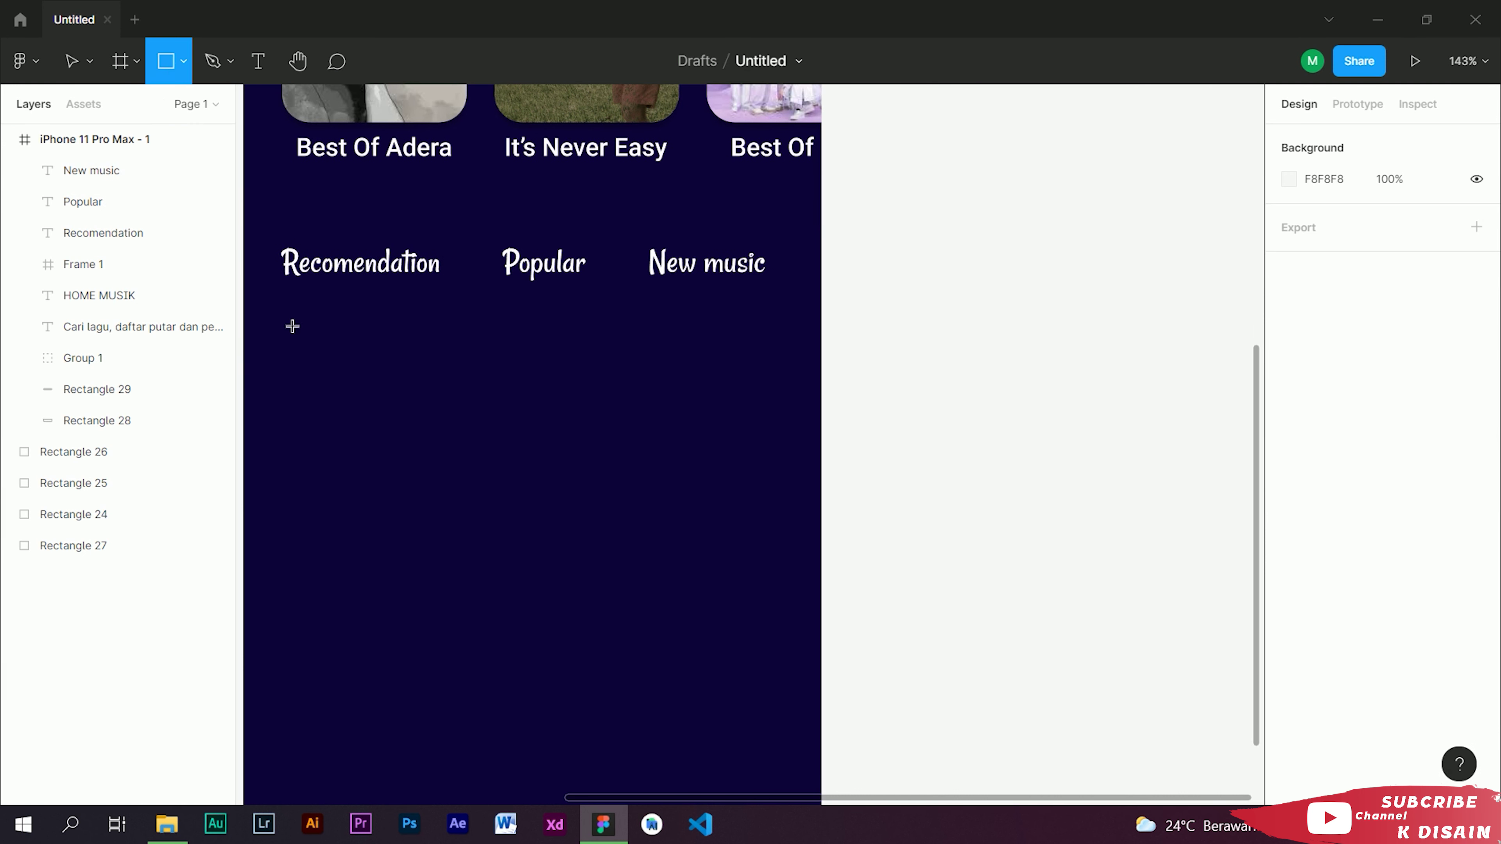
{"action": "left_click_drag", "start_coordinate": [292, 326], "coordinate": [407, 432]}
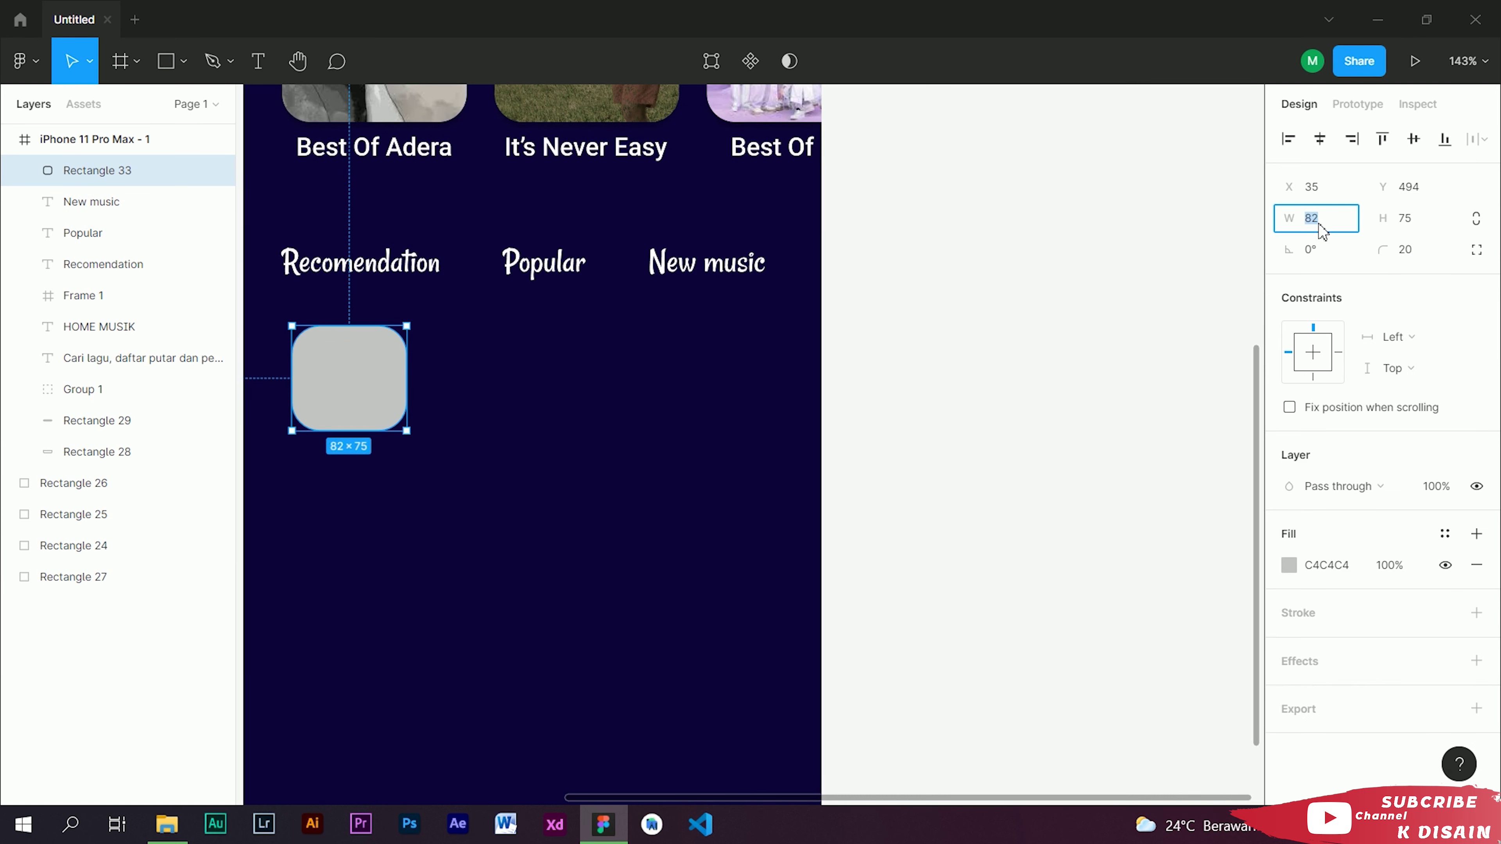
{"action": "left_click", "coordinate": [1410, 218]}
{"action": "type", "text": "76"}
{"action": "key", "text": "Return"}
{"action": "scroll", "coordinate": [322, 431], "scroll_direction": "down", "scroll_amount": 5}
{"action": "scroll", "coordinate": [323, 430], "scroll_direction": "up", "scroll_amount": 5}
{"action": "scroll", "coordinate": [323, 461], "scroll_direction": "left", "scroll_amount": 2}
{"action": "left_click_drag", "start_coordinate": [421, 395], "coordinate": [412, 394]}
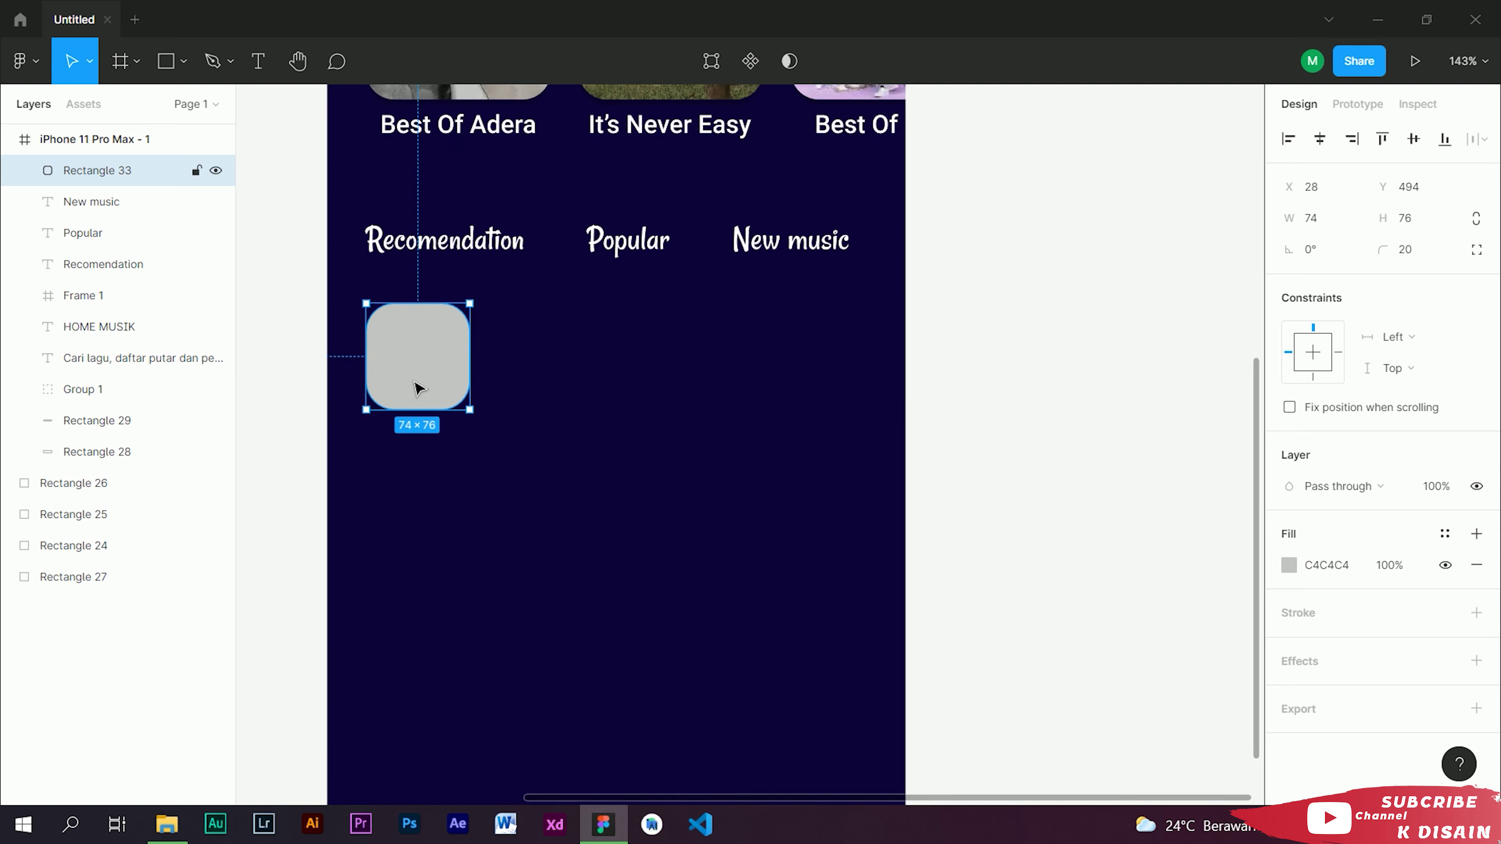
{"action": "scroll", "coordinate": [417, 389], "scroll_direction": "down", "scroll_amount": 3}
{"action": "scroll", "coordinate": [416, 389], "scroll_direction": "down", "scroll_amount": 2}
{"action": "scroll", "coordinate": [461, 355], "scroll_direction": "up", "scroll_amount": 5}
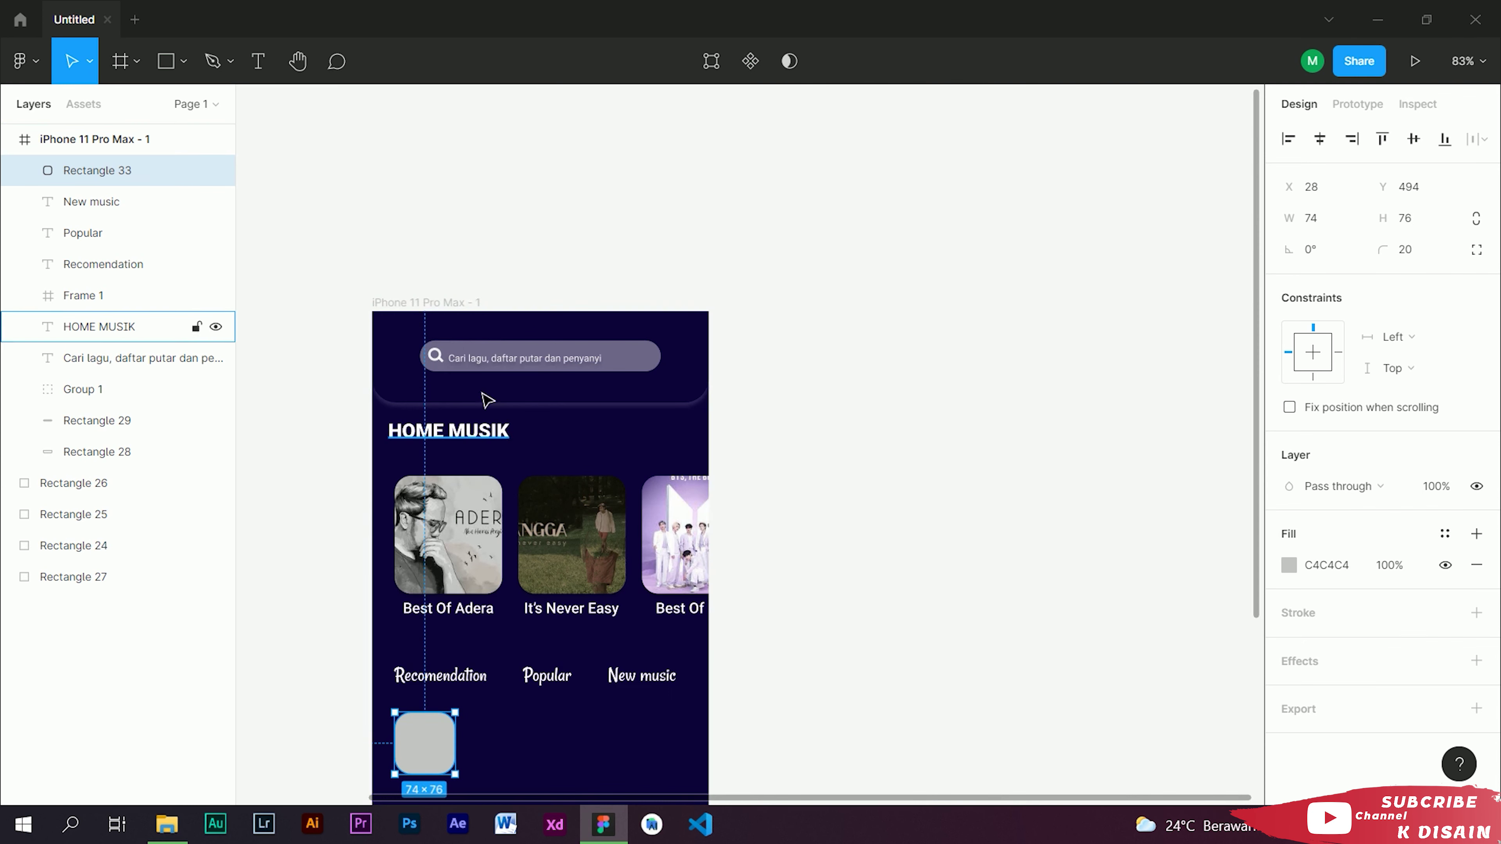
Duplicate the rounded square downward into a column spaced 23 px apart
{"action": "left_click", "coordinate": [486, 400]}
{"action": "scroll", "coordinate": [461, 449], "scroll_direction": "down", "scroll_amount": 3}
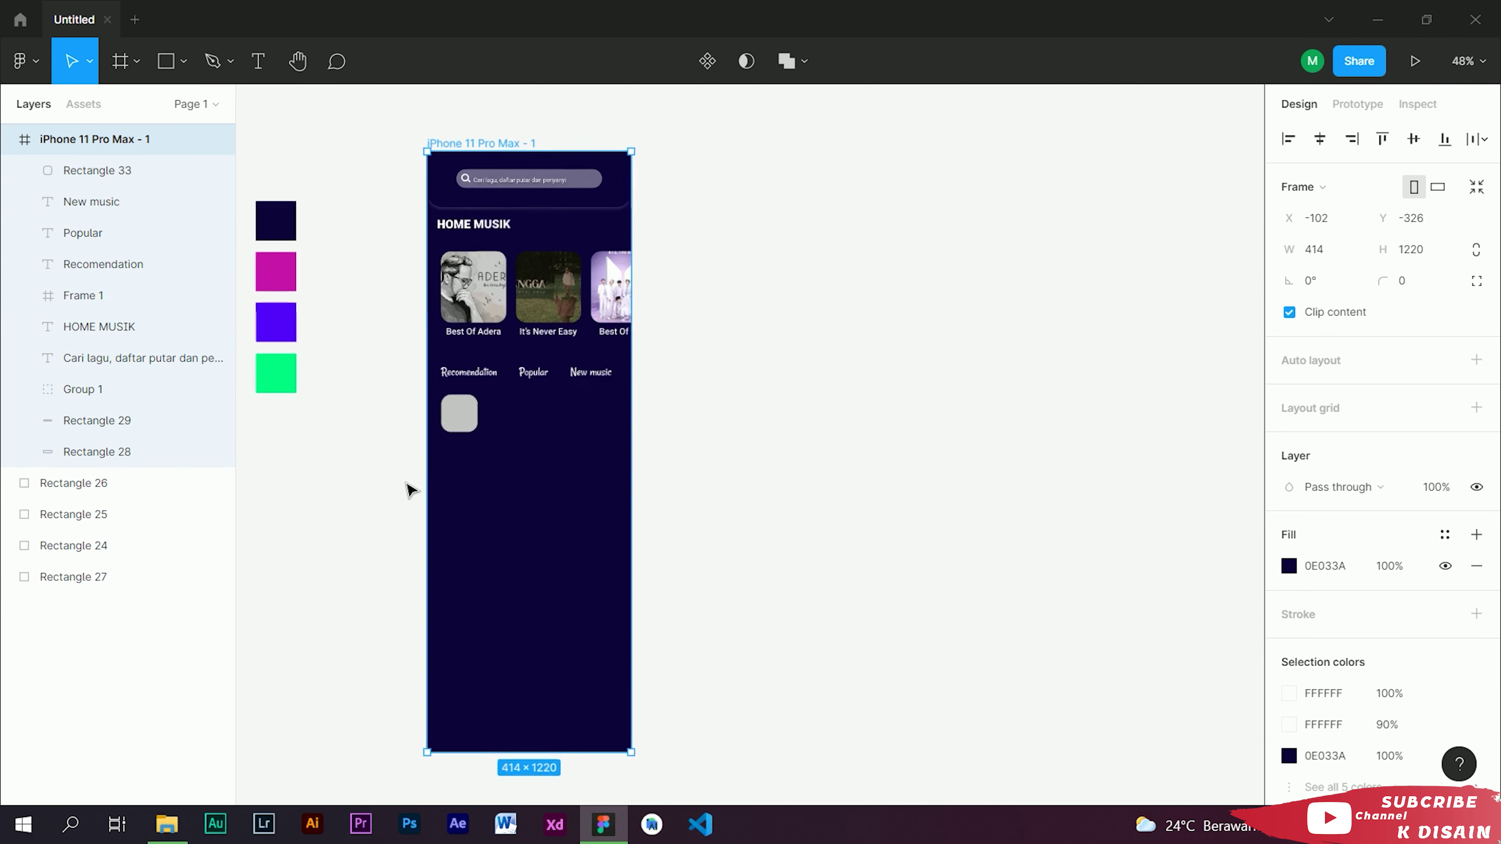
{"action": "scroll", "coordinate": [409, 489], "scroll_direction": "up", "scroll_amount": 4}
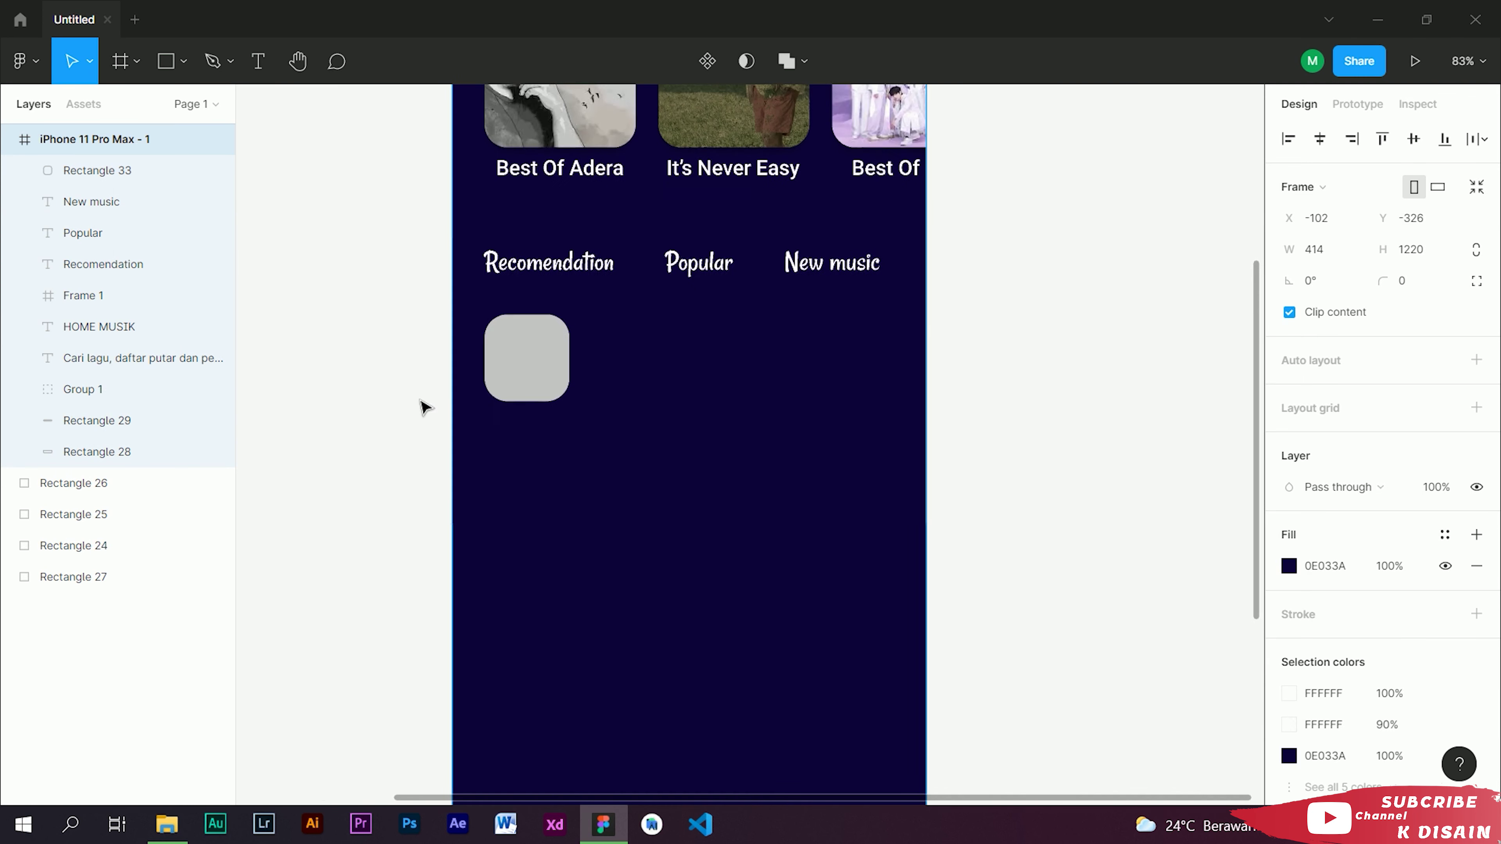
{"action": "left_click", "coordinate": [552, 369]}
{"action": "left_click_drag", "start_coordinate": [551, 370], "coordinate": [536, 532]}
{"action": "scroll", "coordinate": [538, 456], "scroll_direction": "down", "scroll_amount": 2}
{"action": "scroll", "coordinate": [536, 532], "scroll_direction": "down", "scroll_amount": 3}
{"action": "left_click_drag", "start_coordinate": [535, 369], "coordinate": [535, 462]}
{"action": "scroll", "coordinate": [538, 460], "scroll_direction": "down", "scroll_amount": 3}
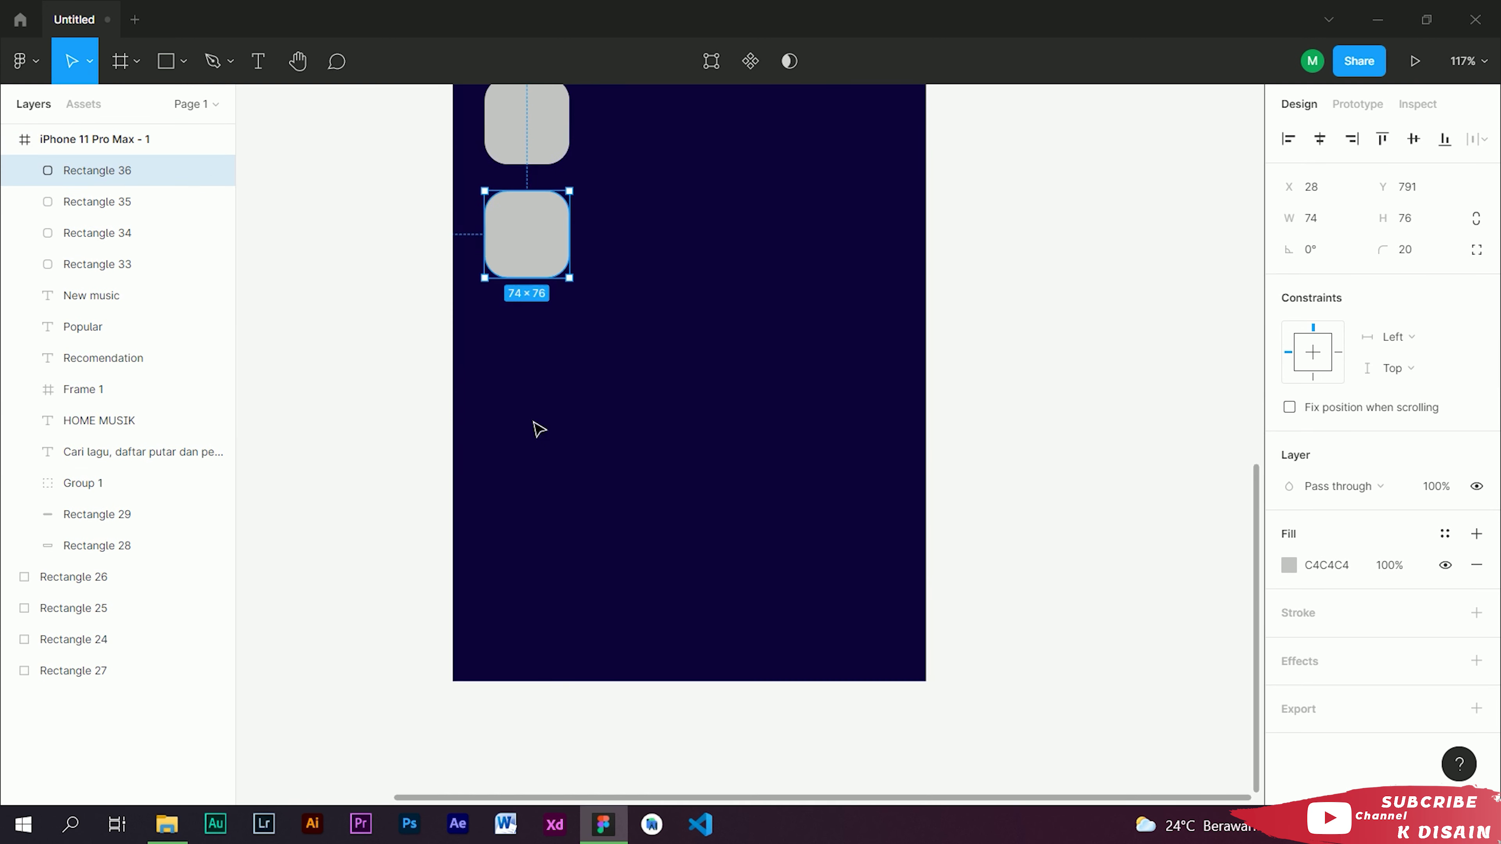
{"action": "left_click_drag", "start_coordinate": [536, 248], "coordinate": [542, 593]}
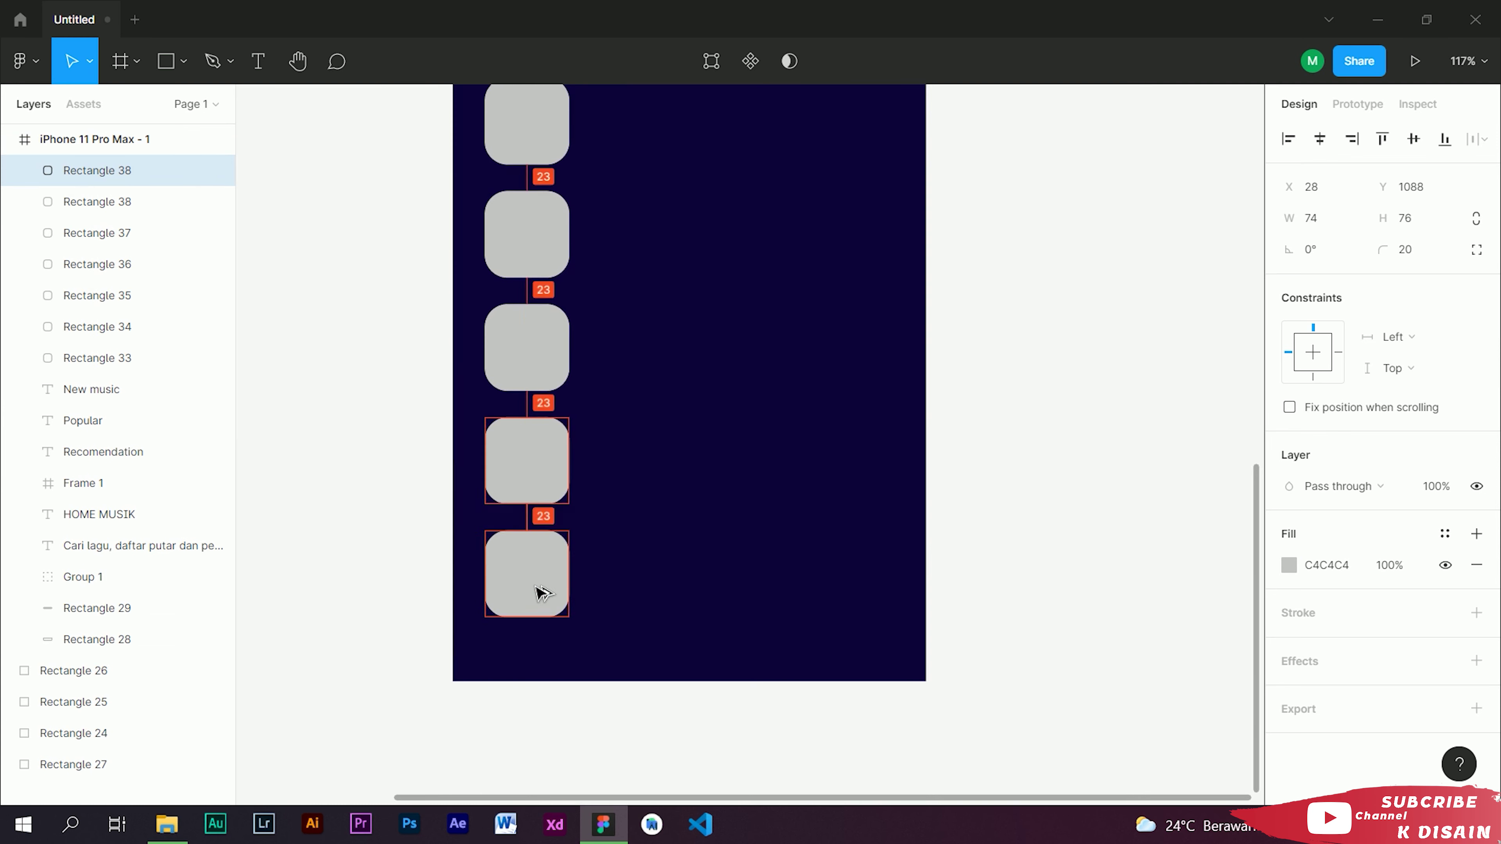
{"action": "scroll", "coordinate": [636, 495], "scroll_direction": "down", "scroll_amount": 3}
{"action": "scroll", "coordinate": [686, 467], "scroll_direction": "up", "scroll_amount": 3}
{"action": "scroll", "coordinate": [687, 462], "scroll_direction": "up", "scroll_amount": 5}
{"action": "left_click", "coordinate": [512, 330]}
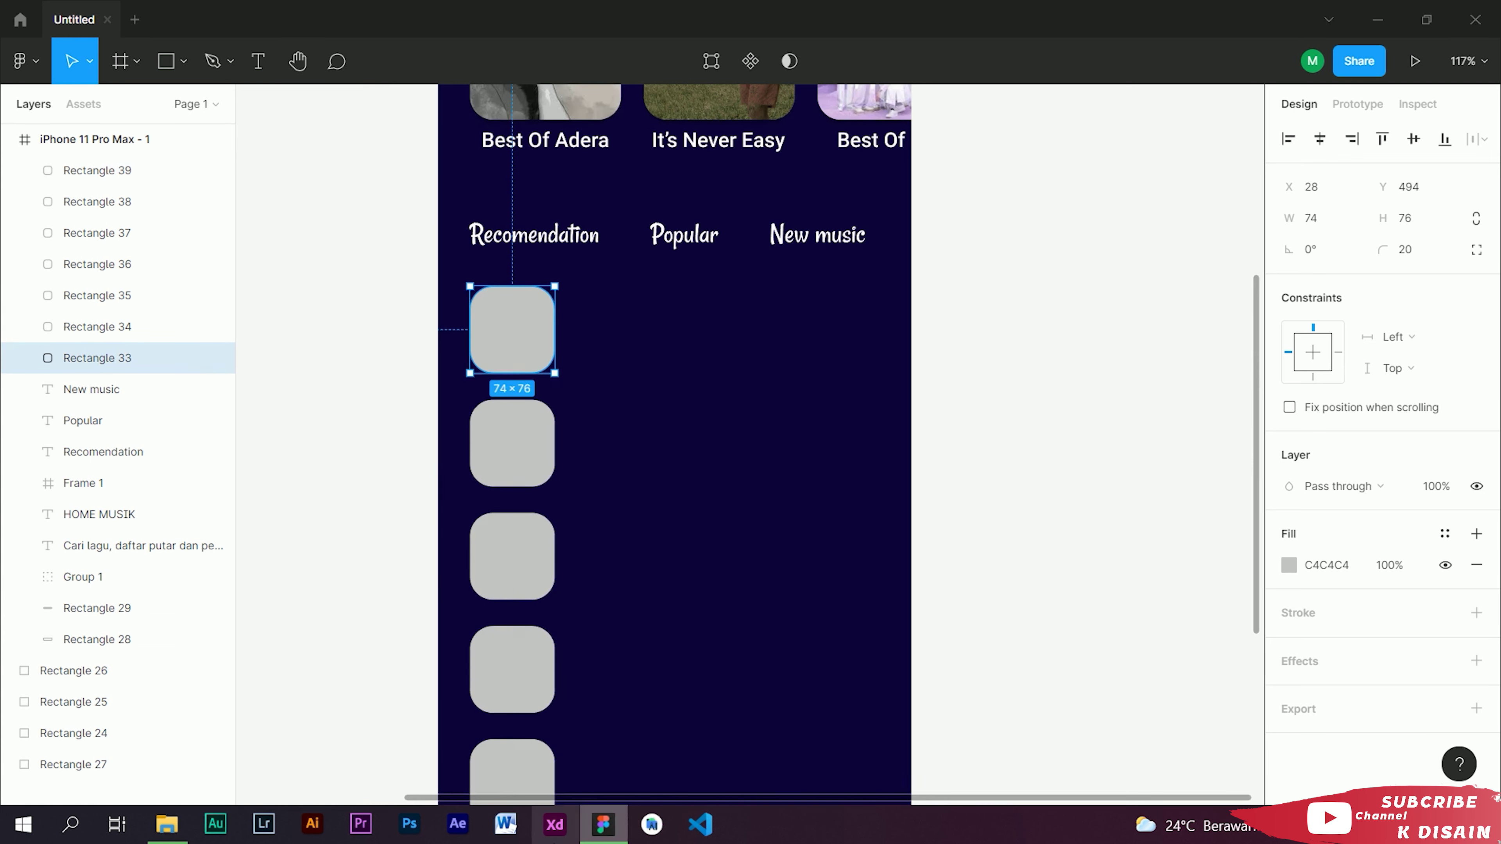
{"action": "key", "text": "alt+Tab"}
{"action": "key", "text": "alt+Tab"}
Paste the album image and discard a stray empty text box beside it
{"action": "key", "text": "ctrl+v"}
{"action": "scroll", "coordinate": [653, 469], "scroll_direction": "up", "scroll_amount": 5}
{"action": "scroll", "coordinate": [591, 414], "scroll_direction": "up", "scroll_amount": 3}
{"action": "left_click", "coordinate": [259, 61]}
{"action": "left_click", "coordinate": [566, 331]}
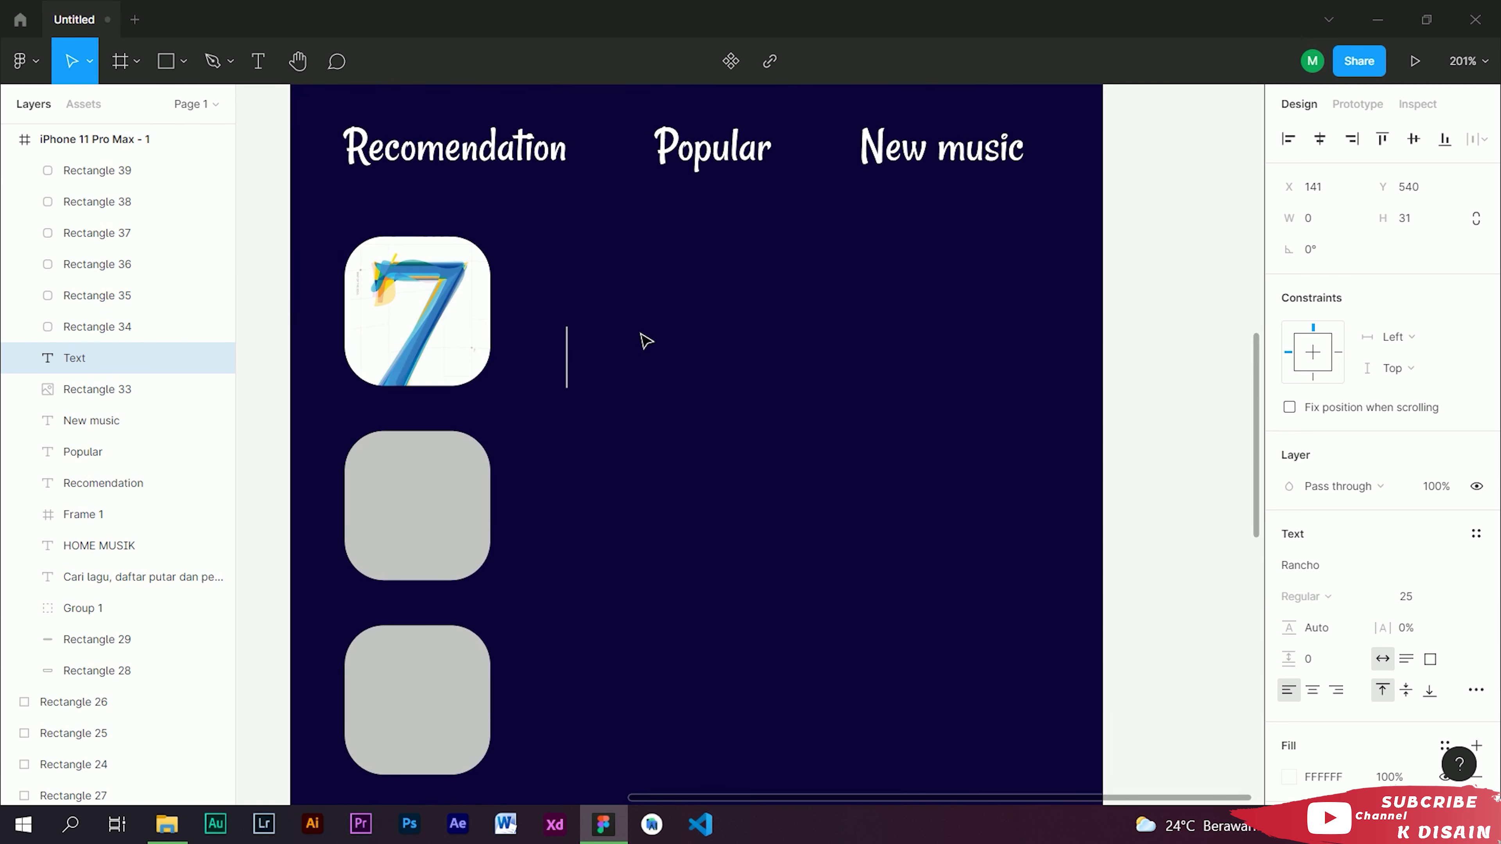
{"action": "key", "text": "BackSpace"}
{"action": "left_click", "coordinate": [1323, 569]}
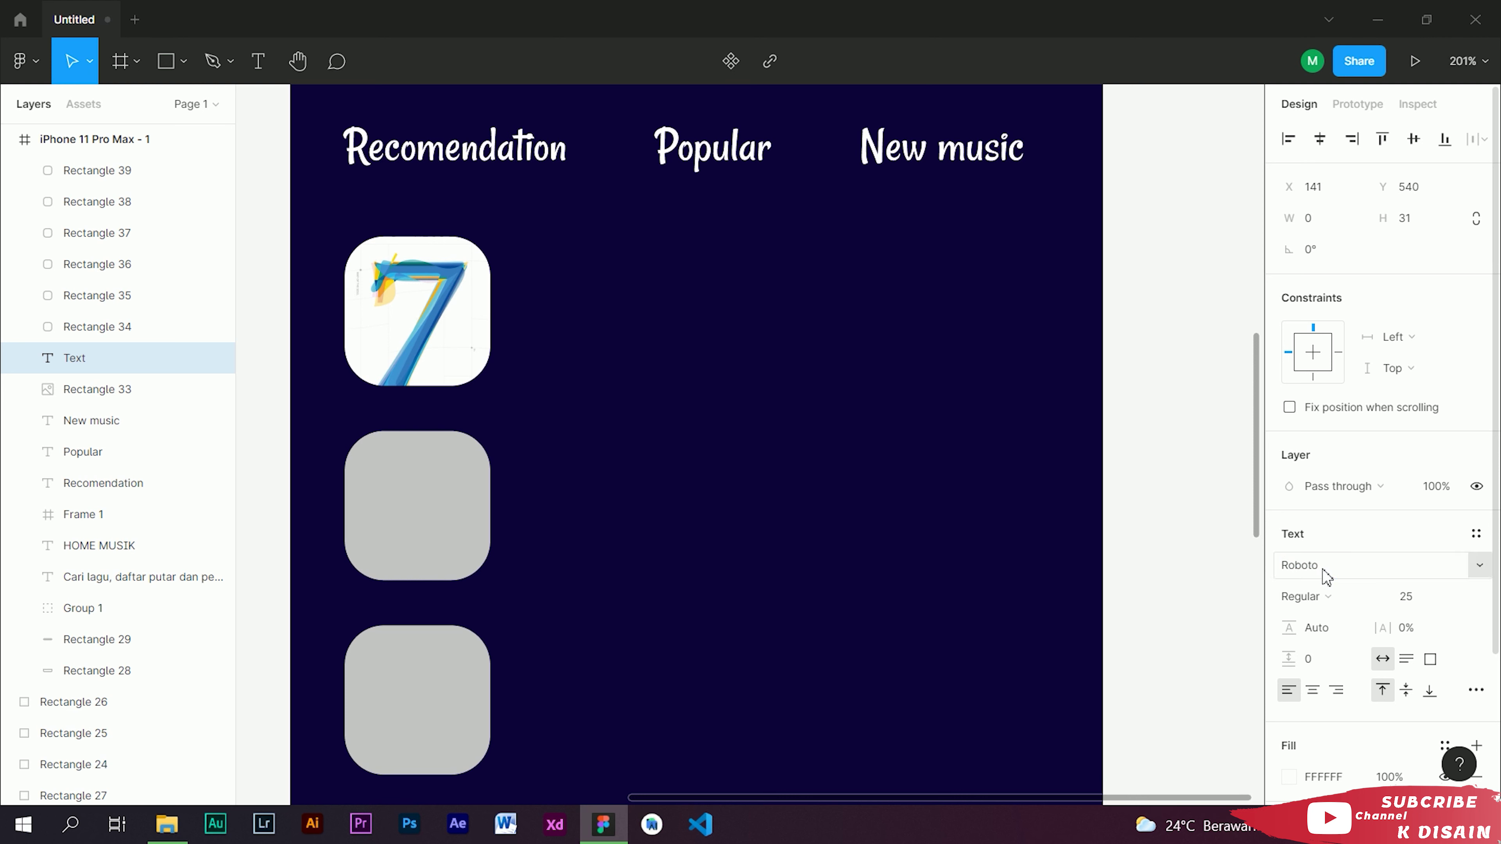
{"action": "left_click", "coordinate": [584, 316]}
Add the song title 'We Are Bulletproof' at font size 18 beside the album image
{"action": "left_click", "coordinate": [258, 61]}
{"action": "left_click", "coordinate": [559, 319]}
{"action": "type", "text": "We "}
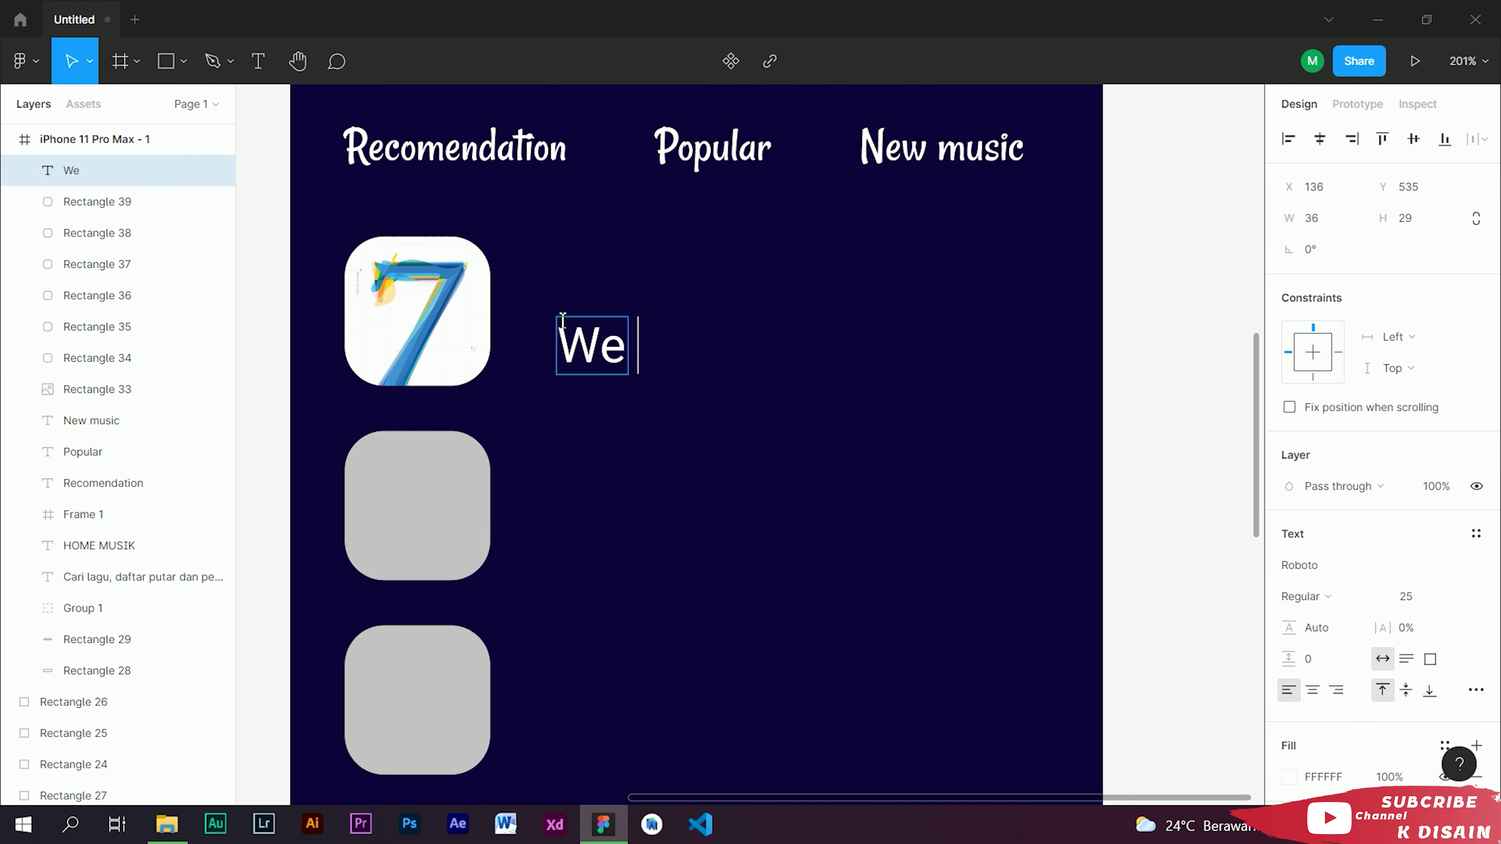
{"action": "type", "text": "Are Bullet["}
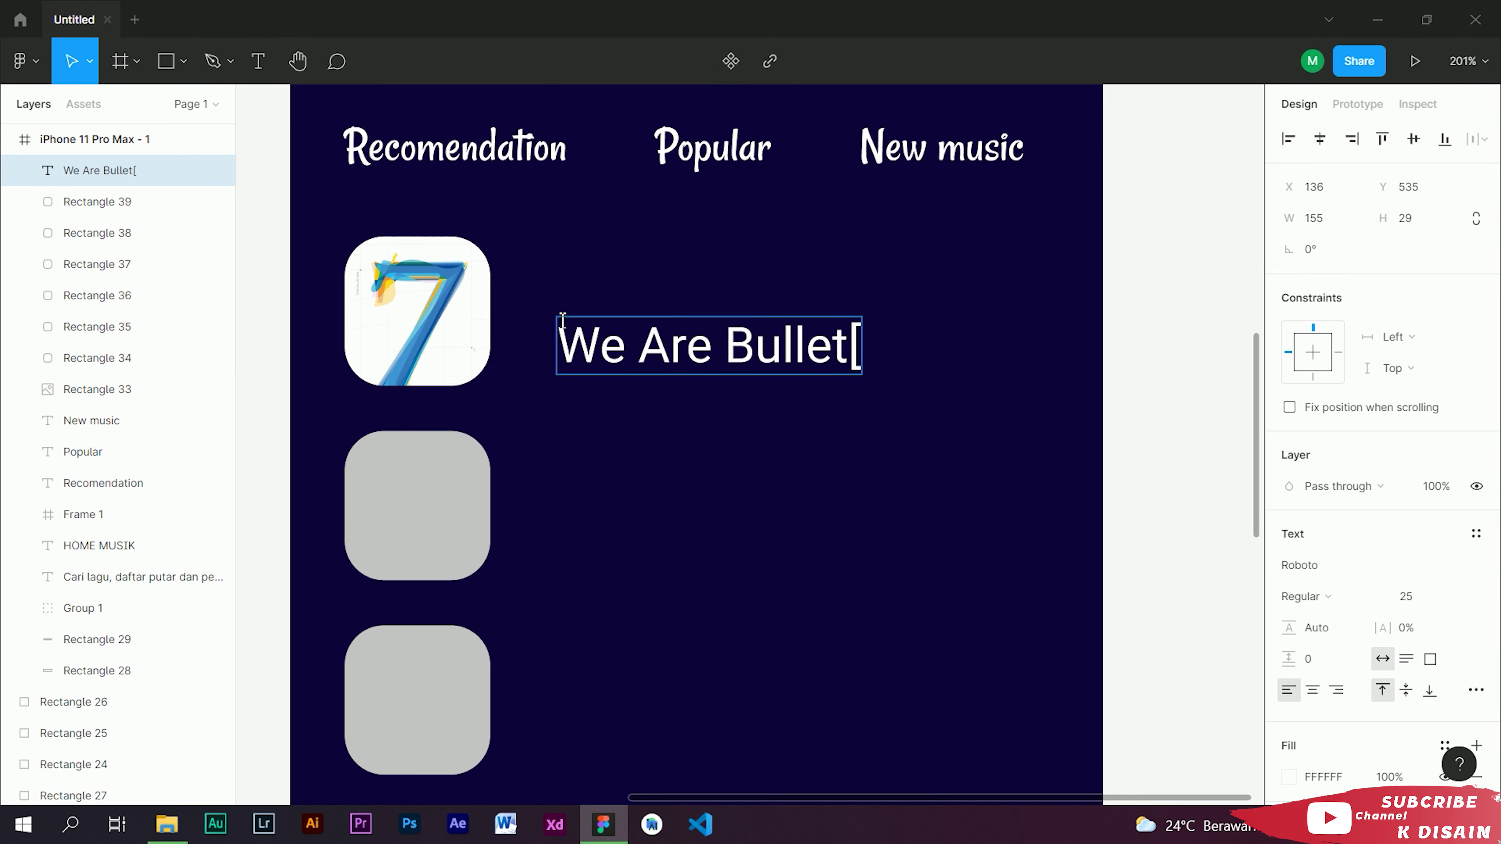
{"action": "key", "text": "ctrl+a"}
{"action": "left_click", "coordinate": [1405, 596]}
{"action": "type", "text": "18"}
{"action": "key", "text": "Return"}
{"action": "key", "text": "Escape"}
{"action": "mouse_move", "coordinate": [729, 348]}
{"action": "left_mouse_down"}
{"action": "mouse_move", "coordinate": [691, 307]}
{"action": "mouse_move", "coordinate": [609, 332]}
{"action": "left_mouse_up"}
Turn the copied title into the artist line 'The Eksternal Font' at size 14 and 40% opacity
{"action": "double_click", "coordinate": [639, 329]}
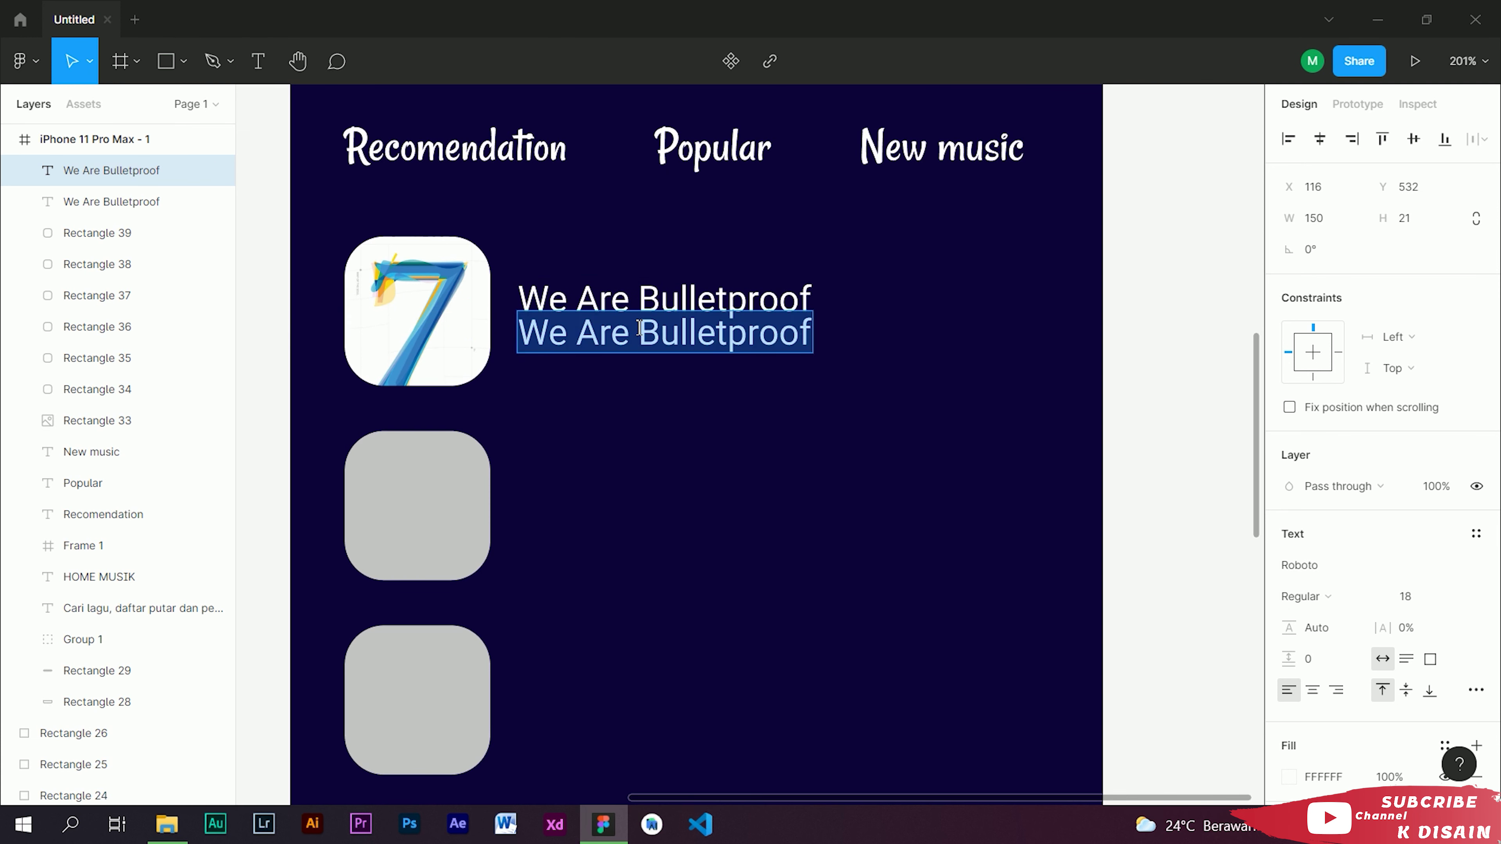
{"action": "key", "text": "BackSpace"}
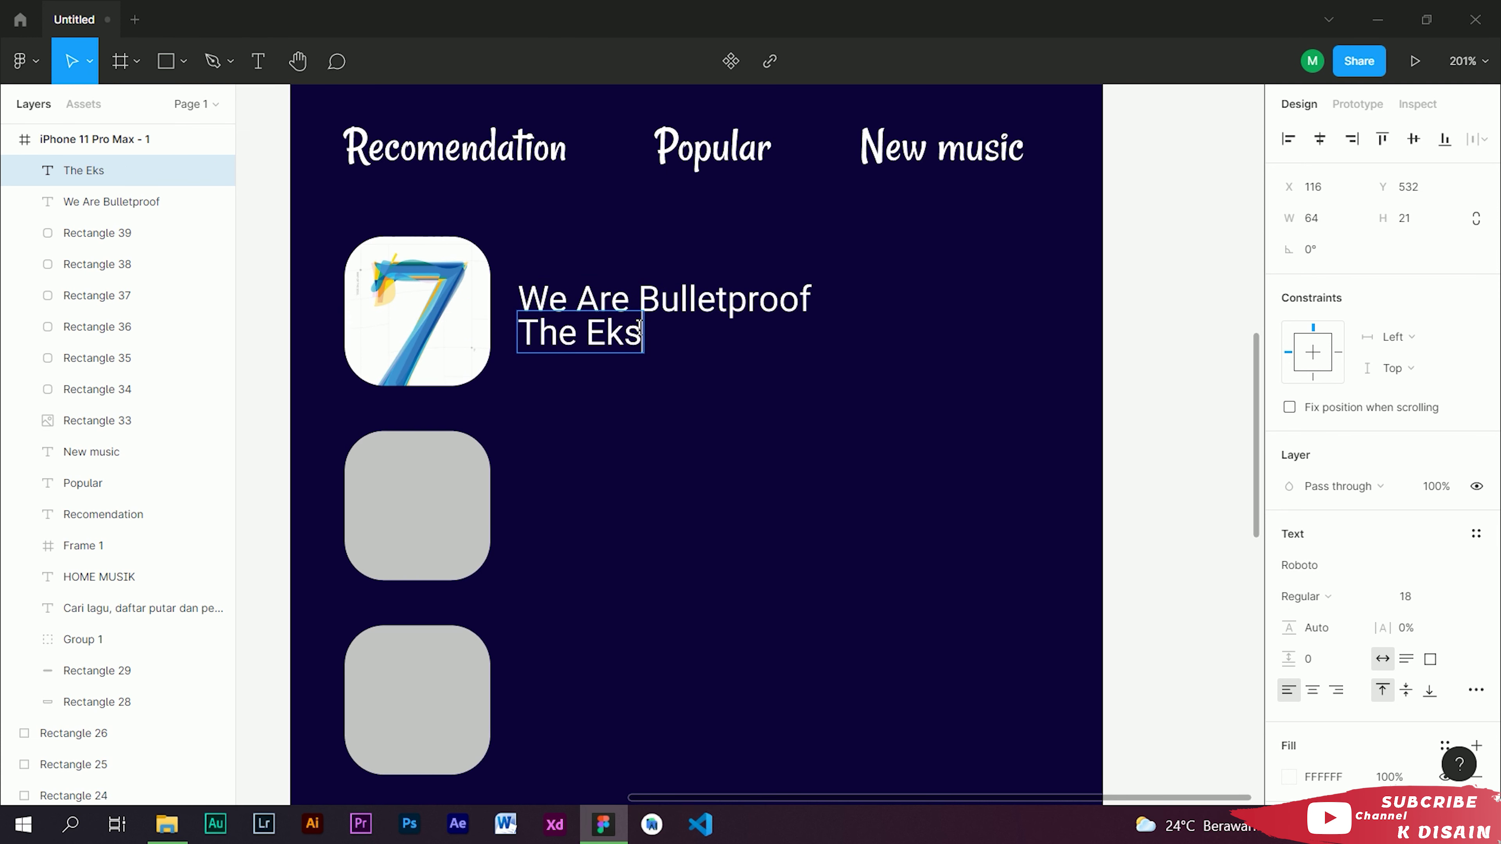
{"action": "type", "text": "The Eksternal Font"}
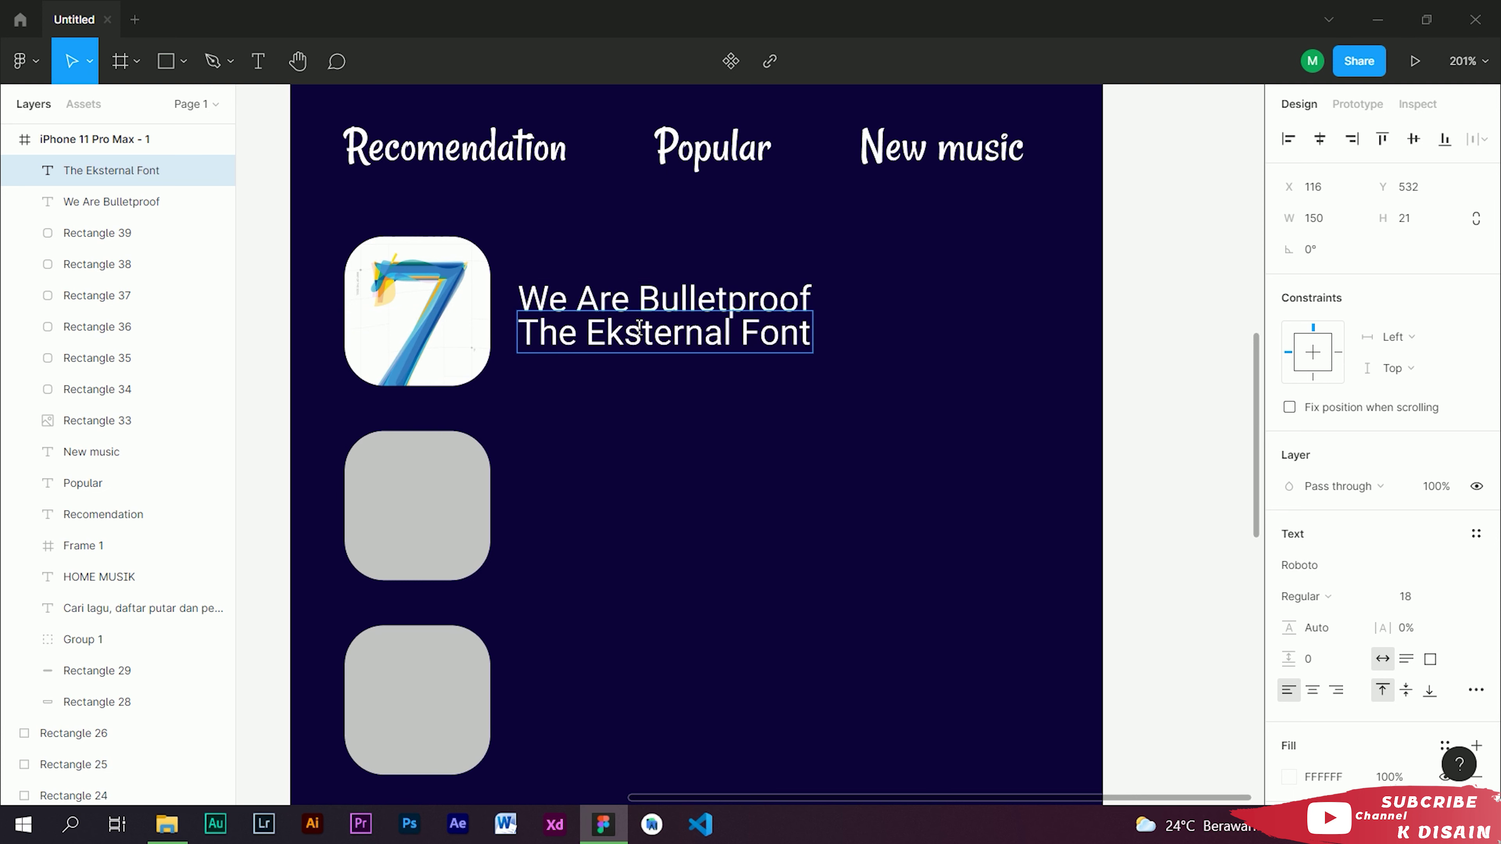
{"action": "key", "text": "ctrl+a"}
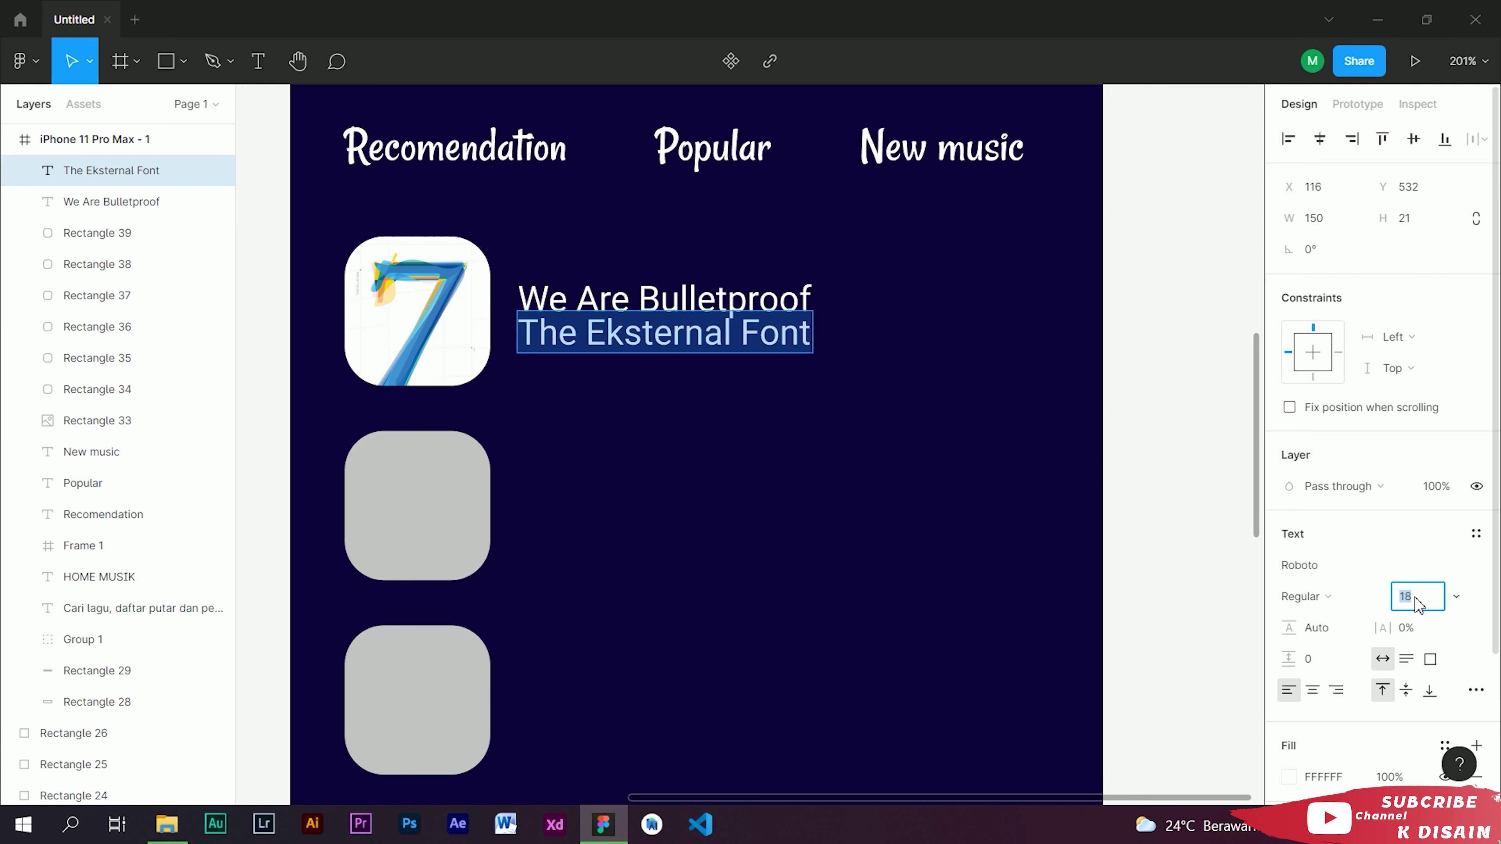
{"action": "type", "text": "14"}
{"action": "key", "text": "Return"}
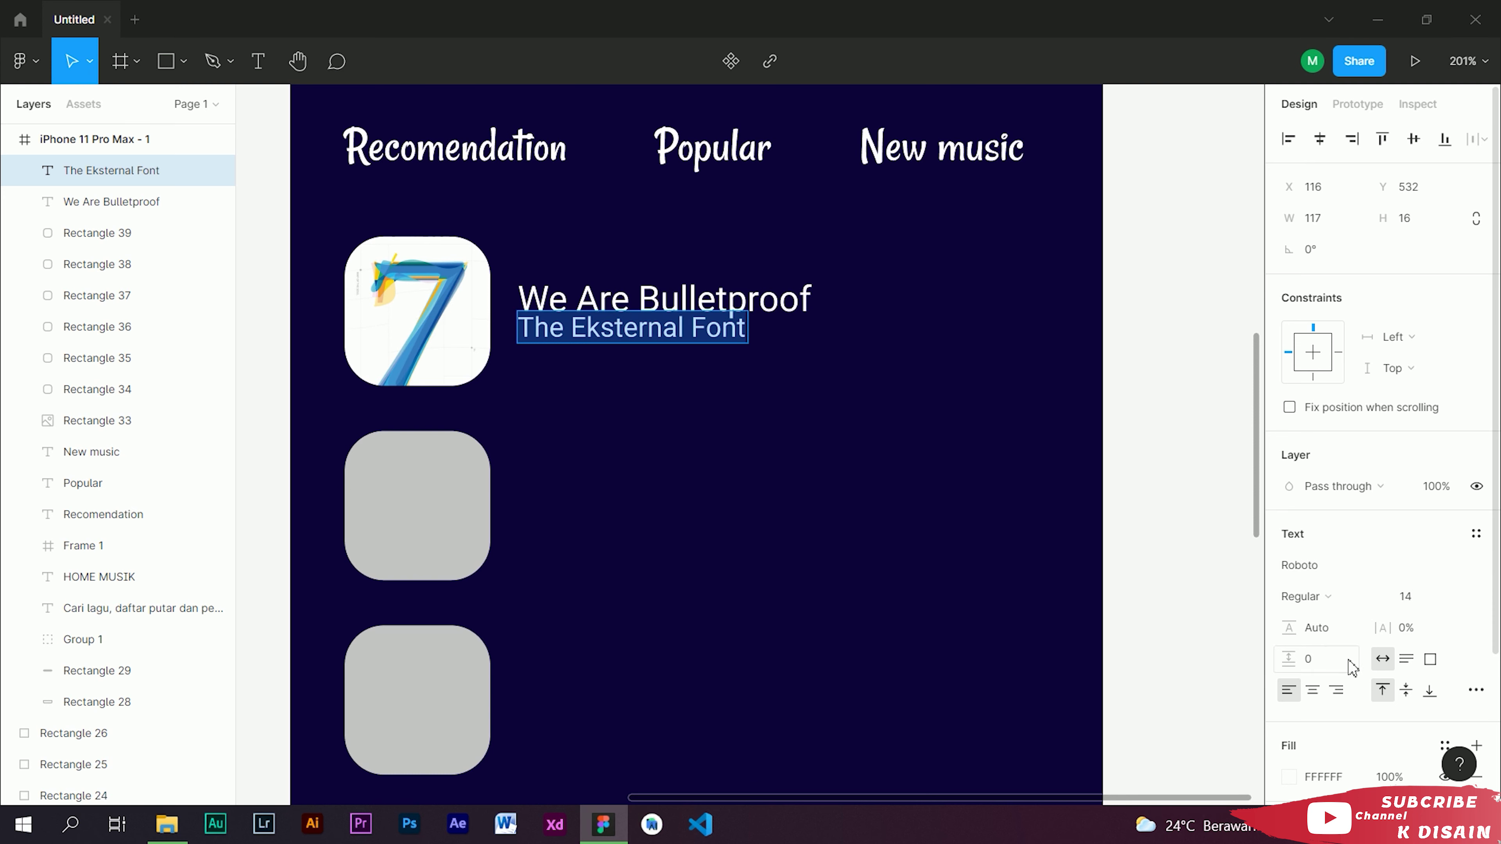
{"action": "scroll", "coordinate": [1353, 667], "scroll_direction": "down", "scroll_amount": 3}
{"action": "type", "text": "0"}
{"action": "key", "text": "Return"}
Fine-tune the positions of the song title and the artist line below it
{"action": "scroll", "coordinate": [606, 447], "scroll_direction": "up", "scroll_amount": 3}
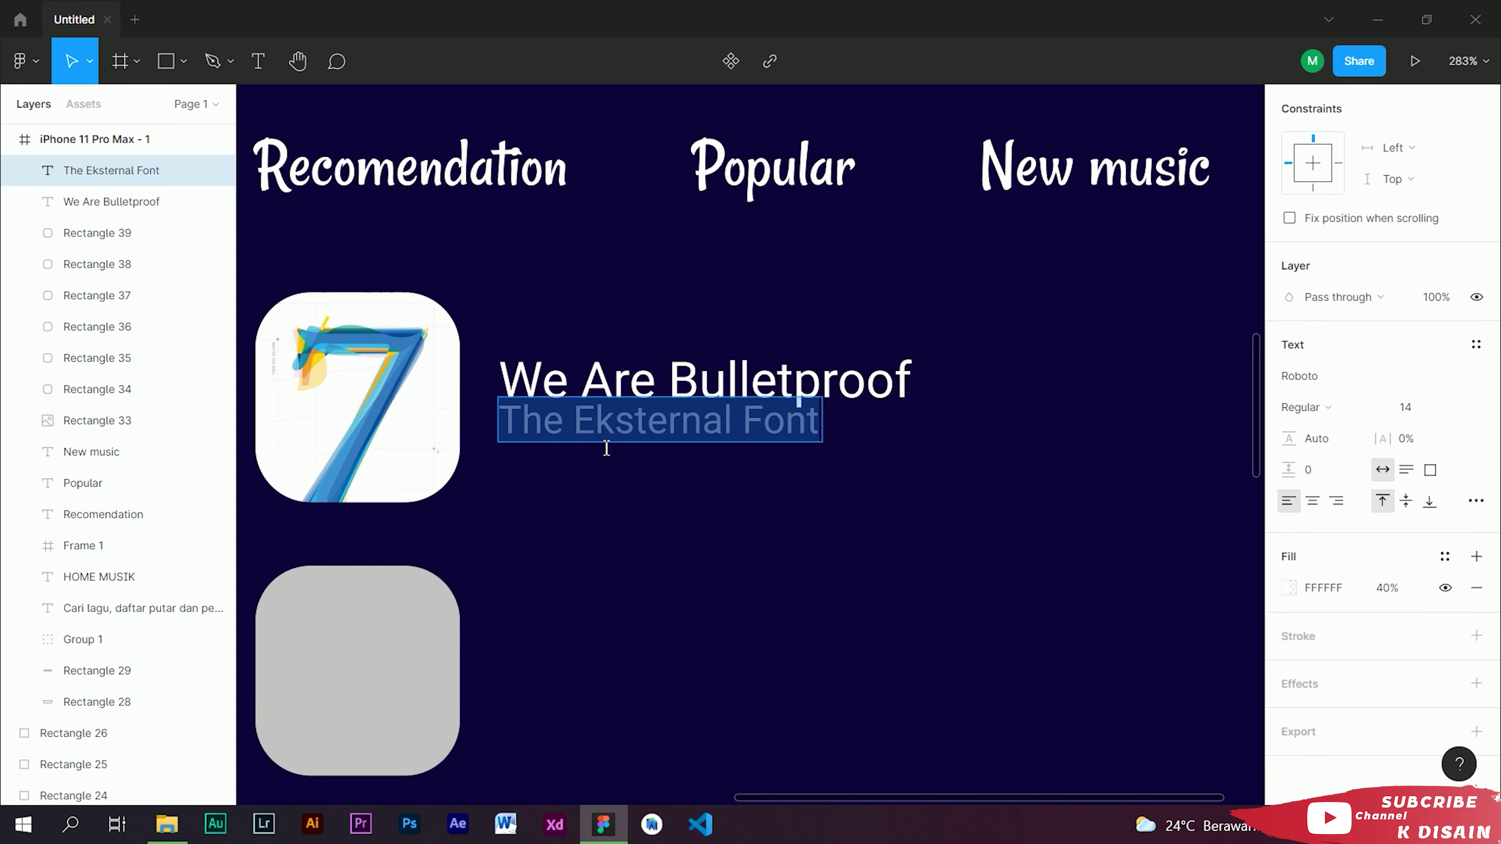
{"action": "key", "text": "Escape"}
{"action": "left_click_drag", "start_coordinate": [591, 421], "coordinate": [591, 440]}
{"action": "left_click_drag", "start_coordinate": [595, 382], "coordinate": [593, 382]}
{"action": "scroll", "coordinate": [592, 382], "scroll_direction": "down", "scroll_amount": 2}
{"action": "left_click", "coordinate": [686, 437]}
{"action": "scroll", "coordinate": [588, 414], "scroll_direction": "up", "scroll_amount": 1}
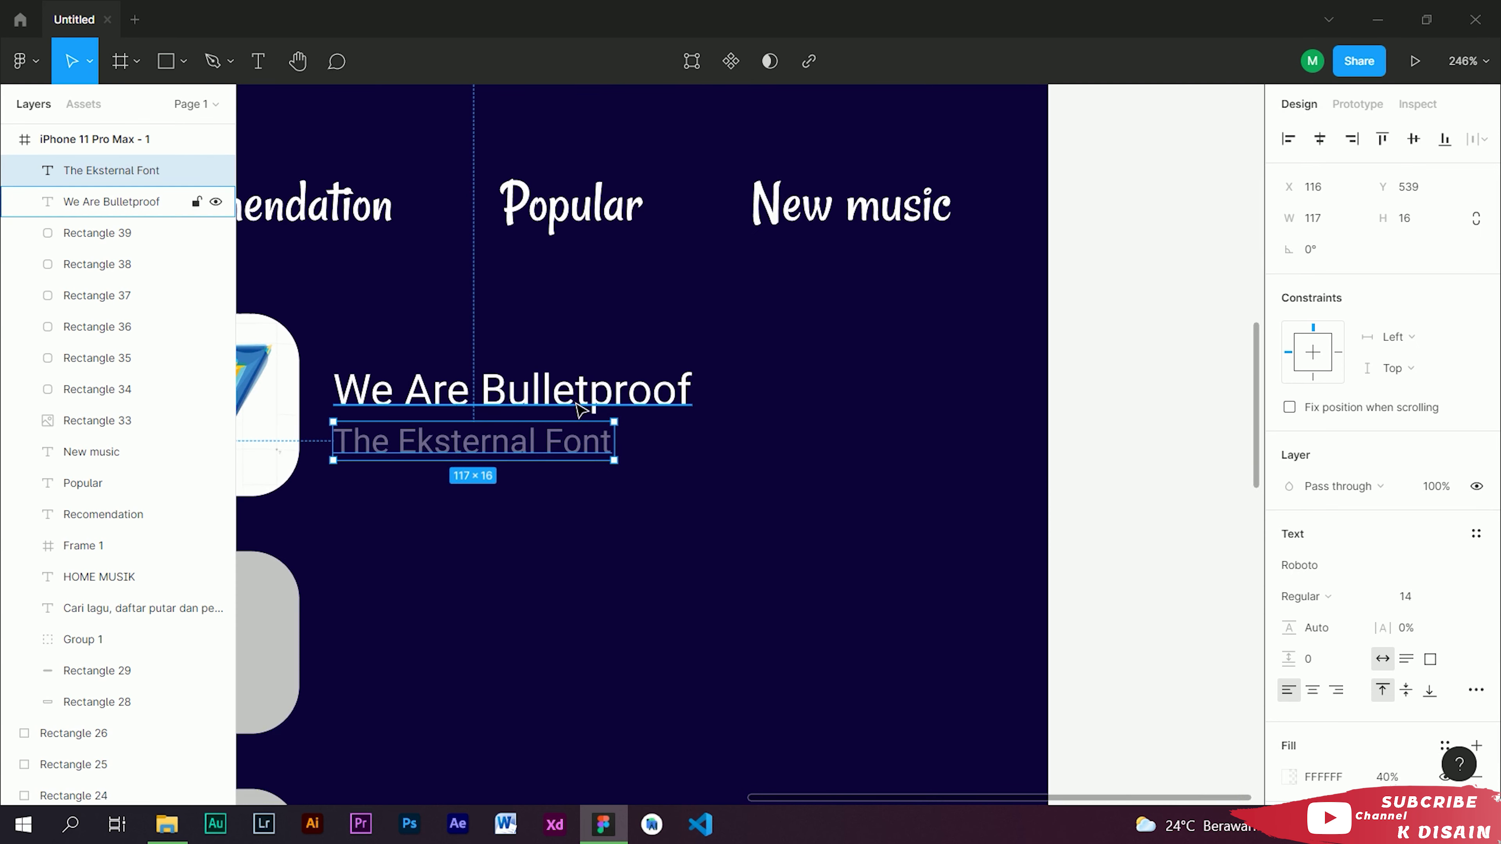
Drop an album cover into the second rounded square and select the title and artist texts
{"action": "scroll", "coordinate": [376, 435], "scroll_direction": "left", "scroll_amount": 3}
{"action": "left_click", "coordinate": [354, 650]}
{"action": "left_click", "coordinate": [169, 834]}
{"action": "left_click_drag", "start_coordinate": [597, 237], "coordinate": [409, 661]}
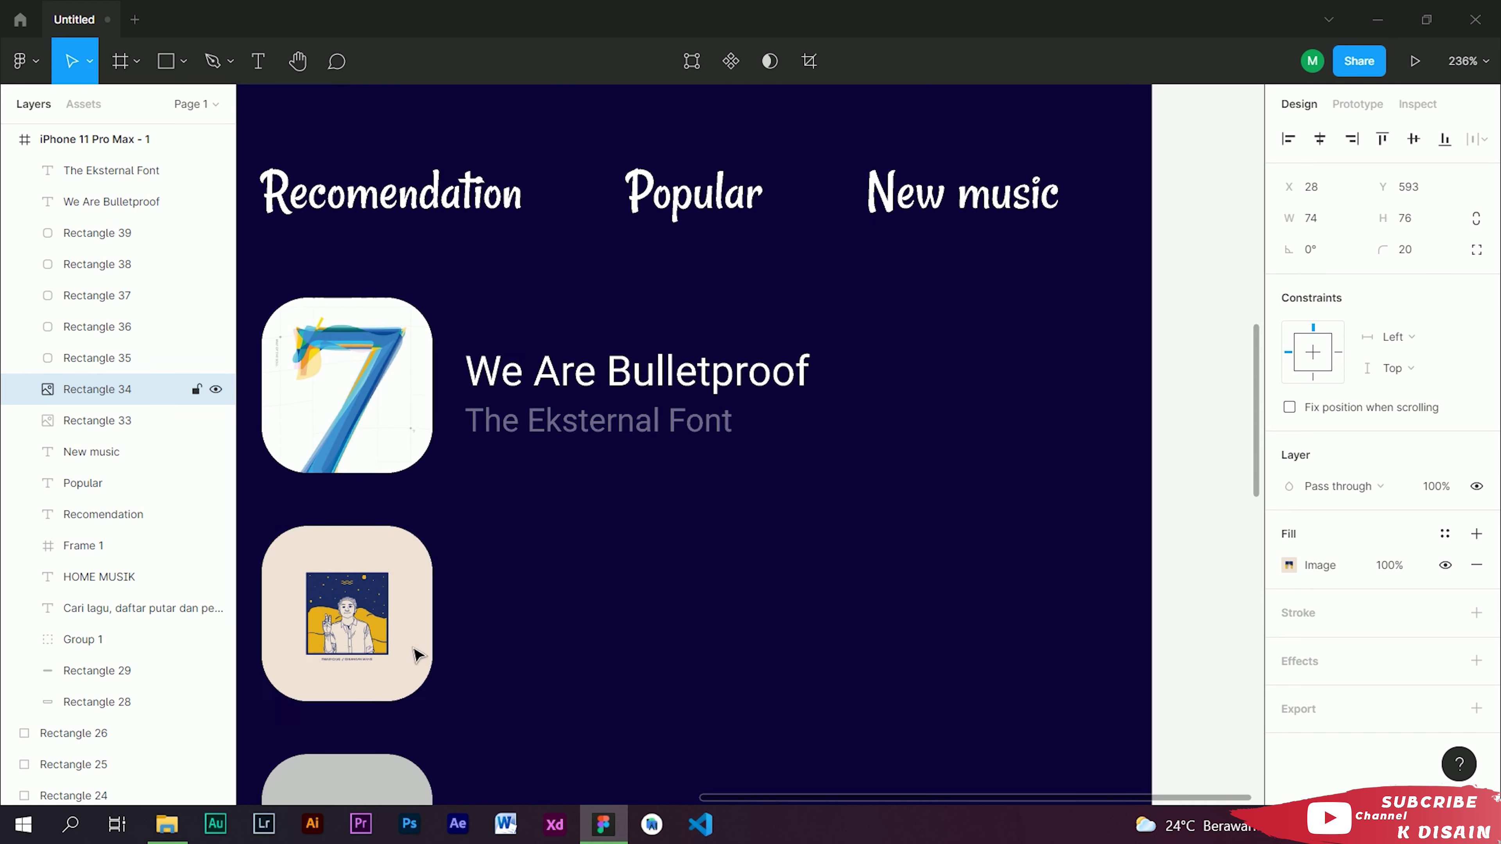
{"action": "left_click", "coordinate": [585, 419]}
{"action": "left_click", "coordinate": [577, 381], "text": "shift"}
Copy the texts beside the second cover and retype them as 'Kenangan Manis Streem' by 'Pamungkas'
{"action": "left_click_drag", "start_coordinate": [584, 418], "coordinate": [588, 639]}
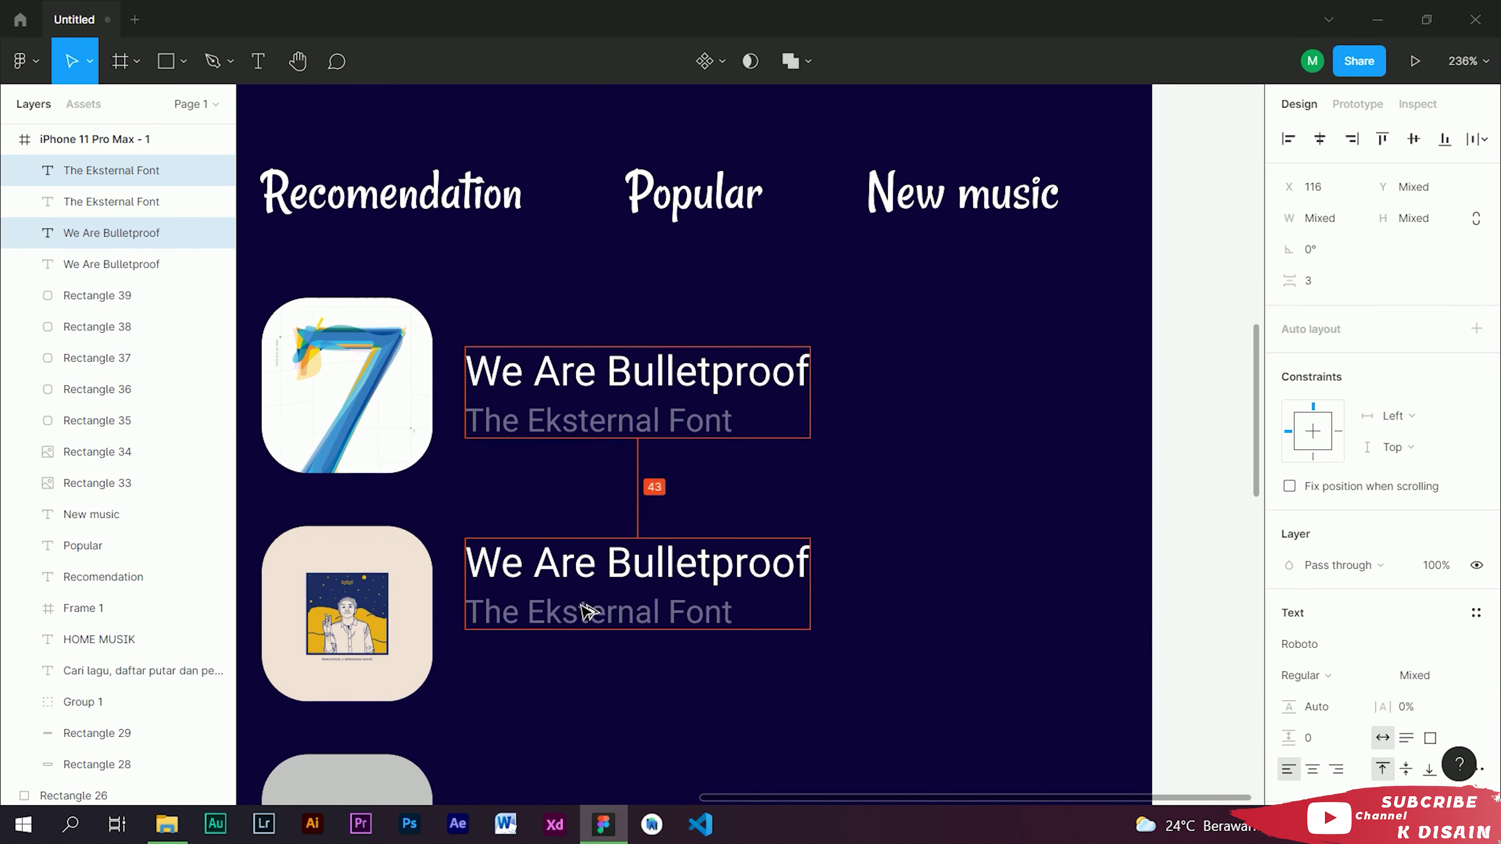
{"action": "left_click", "coordinate": [573, 687]}
{"action": "double_click", "coordinate": [680, 591]}
{"action": "key", "text": "BackSpace"}
{"action": "type", "text": "K"}
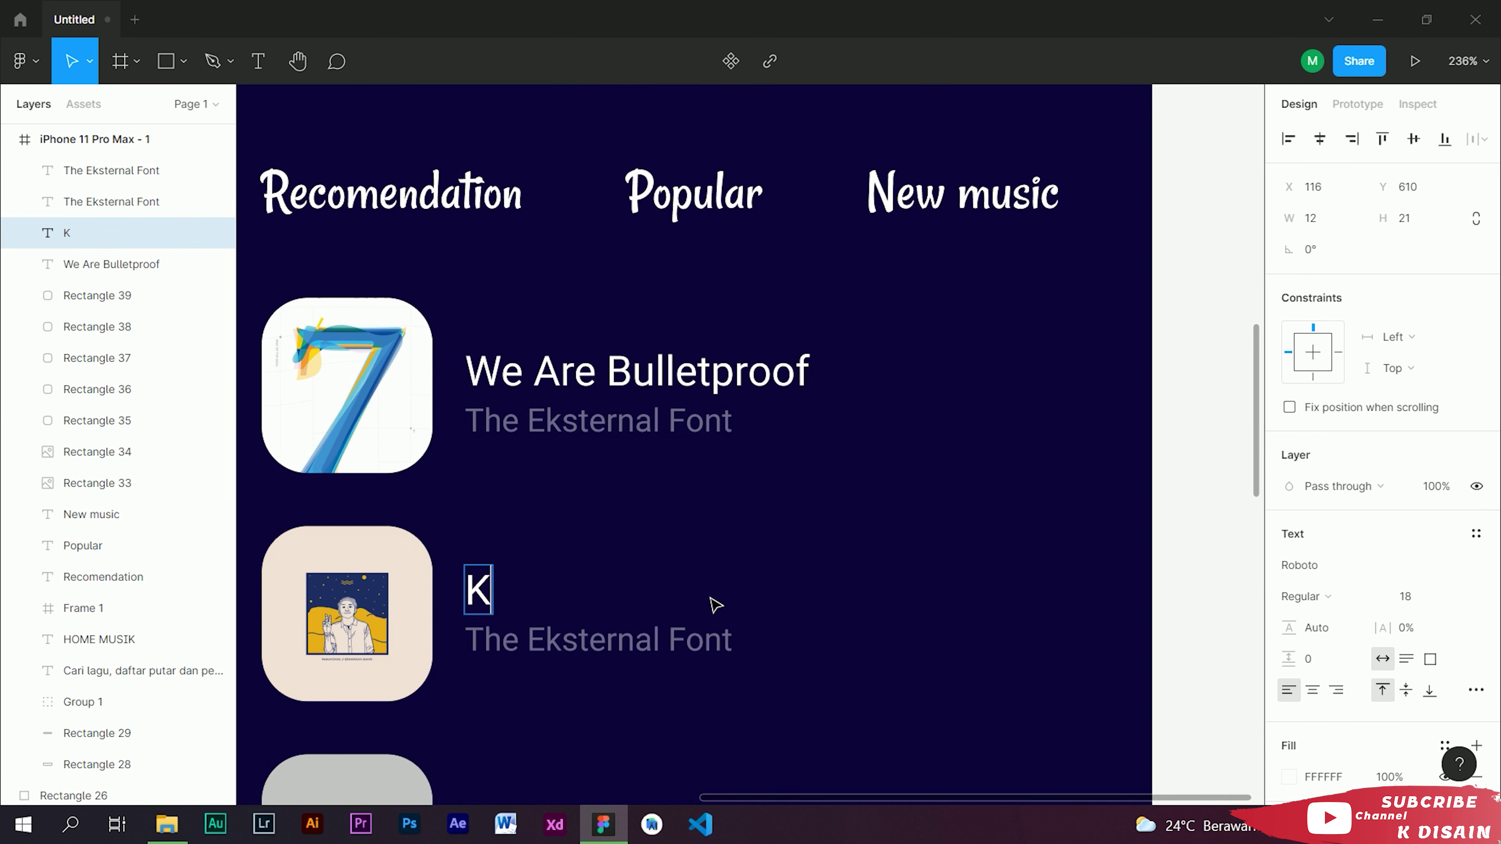
{"action": "type", "text": "enangan Menis"}
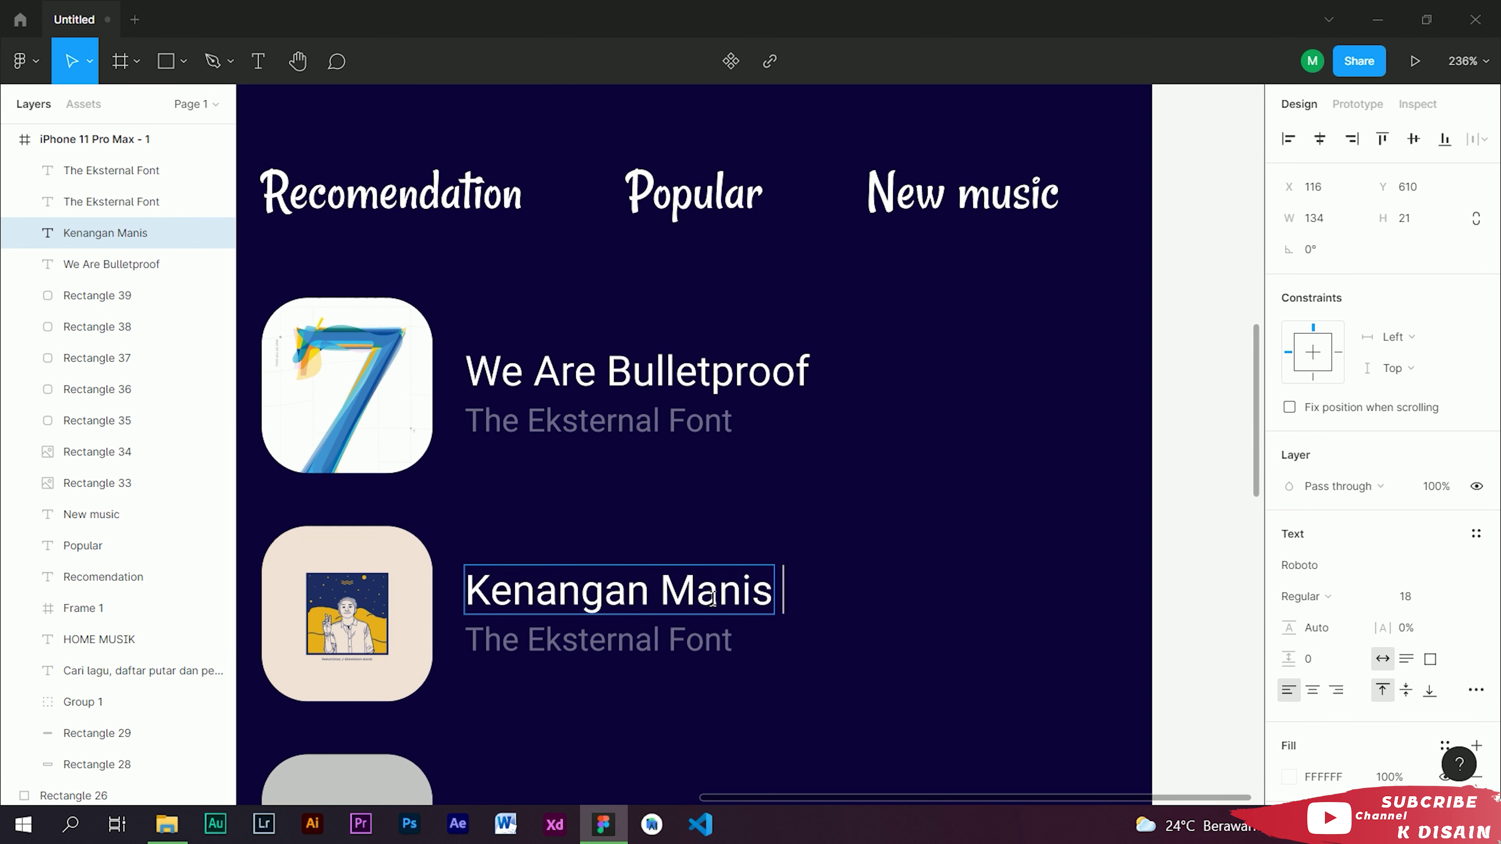
{"action": "type", "text": "Streem"}
{"action": "left_click", "coordinate": [615, 639]}
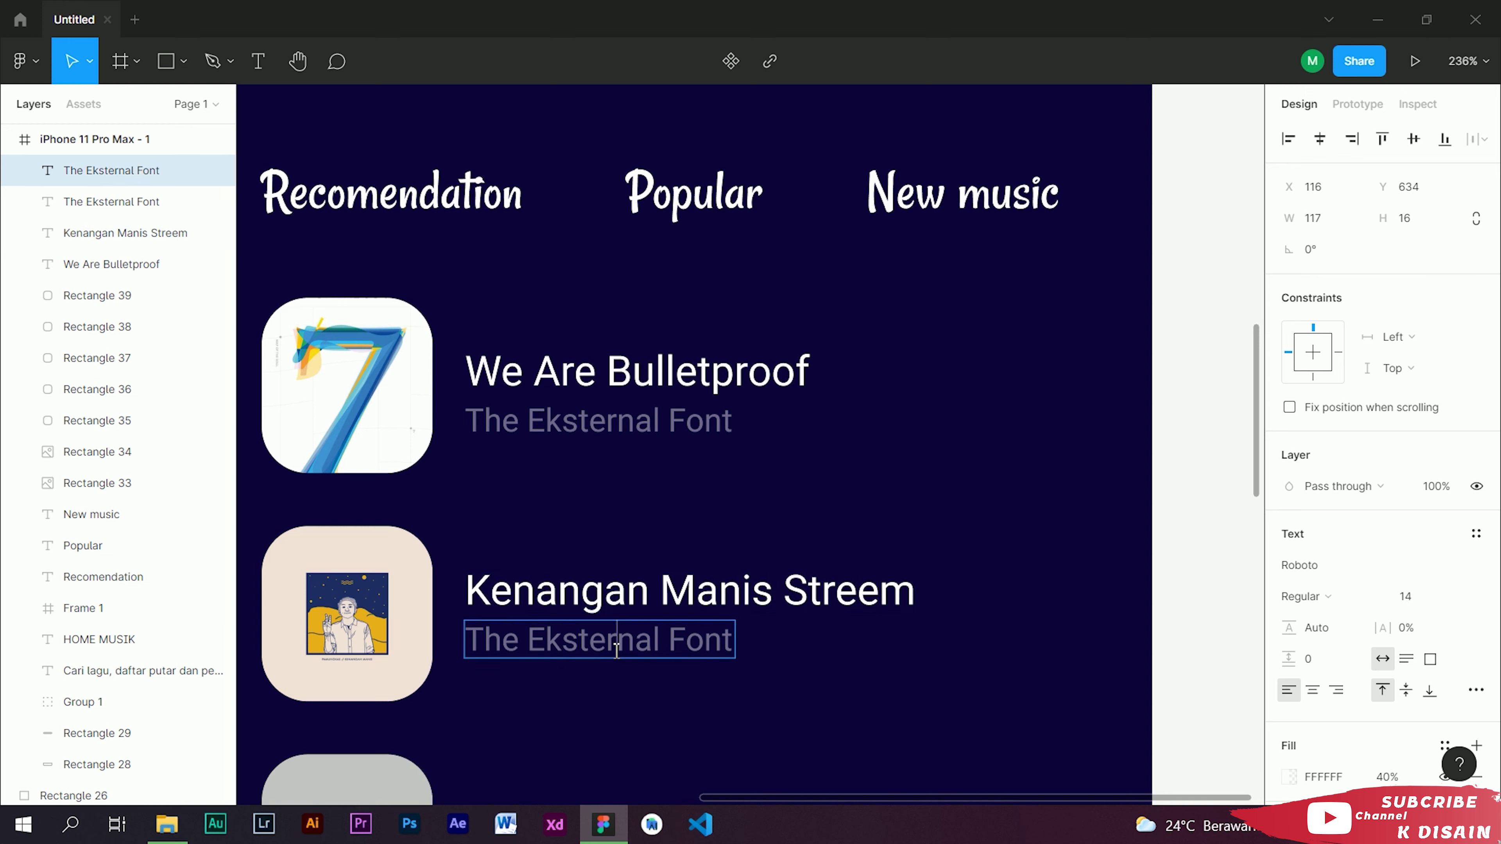
{"action": "double_click", "coordinate": [615, 639]}
{"action": "key", "text": "BackSpace"}
{"action": "type", "text": "kas"}
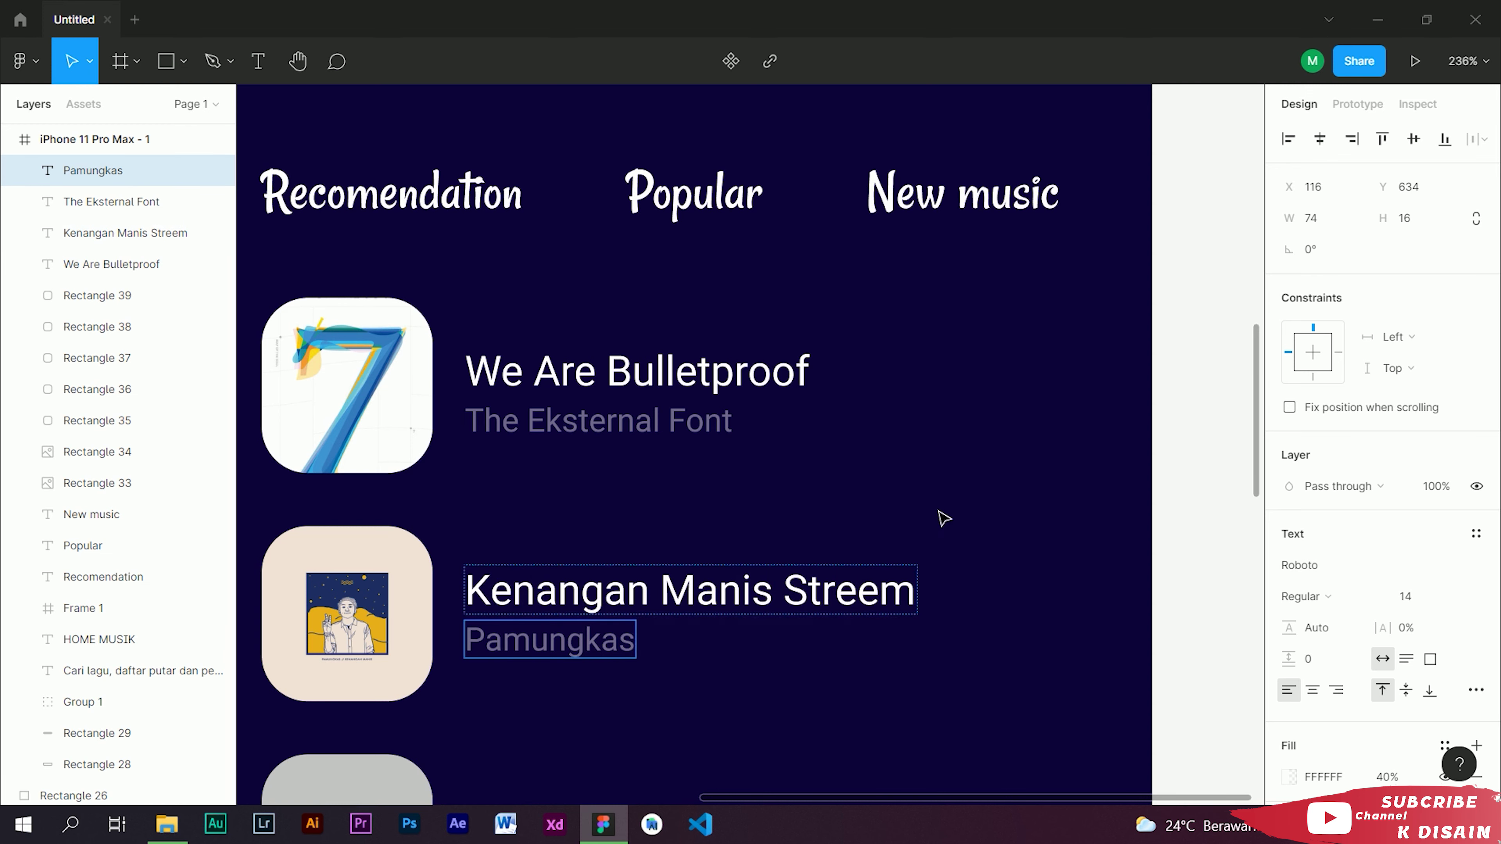
{"action": "scroll", "coordinate": [738, 503], "scroll_direction": "down", "scroll_amount": 3}
{"action": "key", "text": "Escape"}
Drop the Break Time cover into the third square and copy the title and artist beside it
{"action": "key", "text": "alt+Tab"}
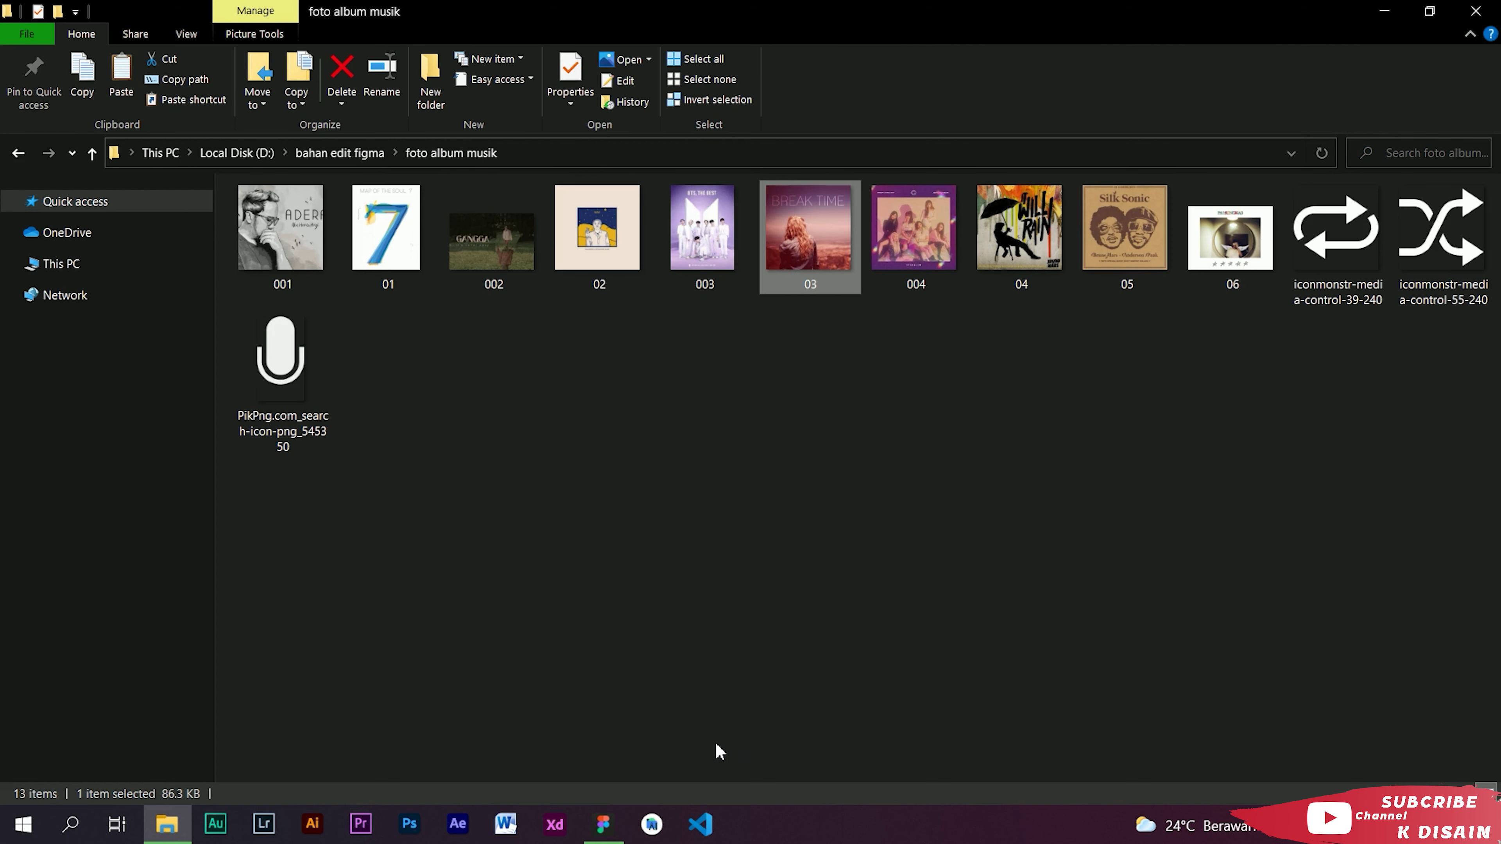
{"action": "left_click_drag", "start_coordinate": [788, 272], "coordinate": [406, 634]}
{"action": "scroll", "coordinate": [405, 633], "scroll_direction": "down", "scroll_amount": 3}
{"action": "left_click", "coordinate": [550, 253]}
{"action": "left_click", "coordinate": [566, 198], "text": "shift"}
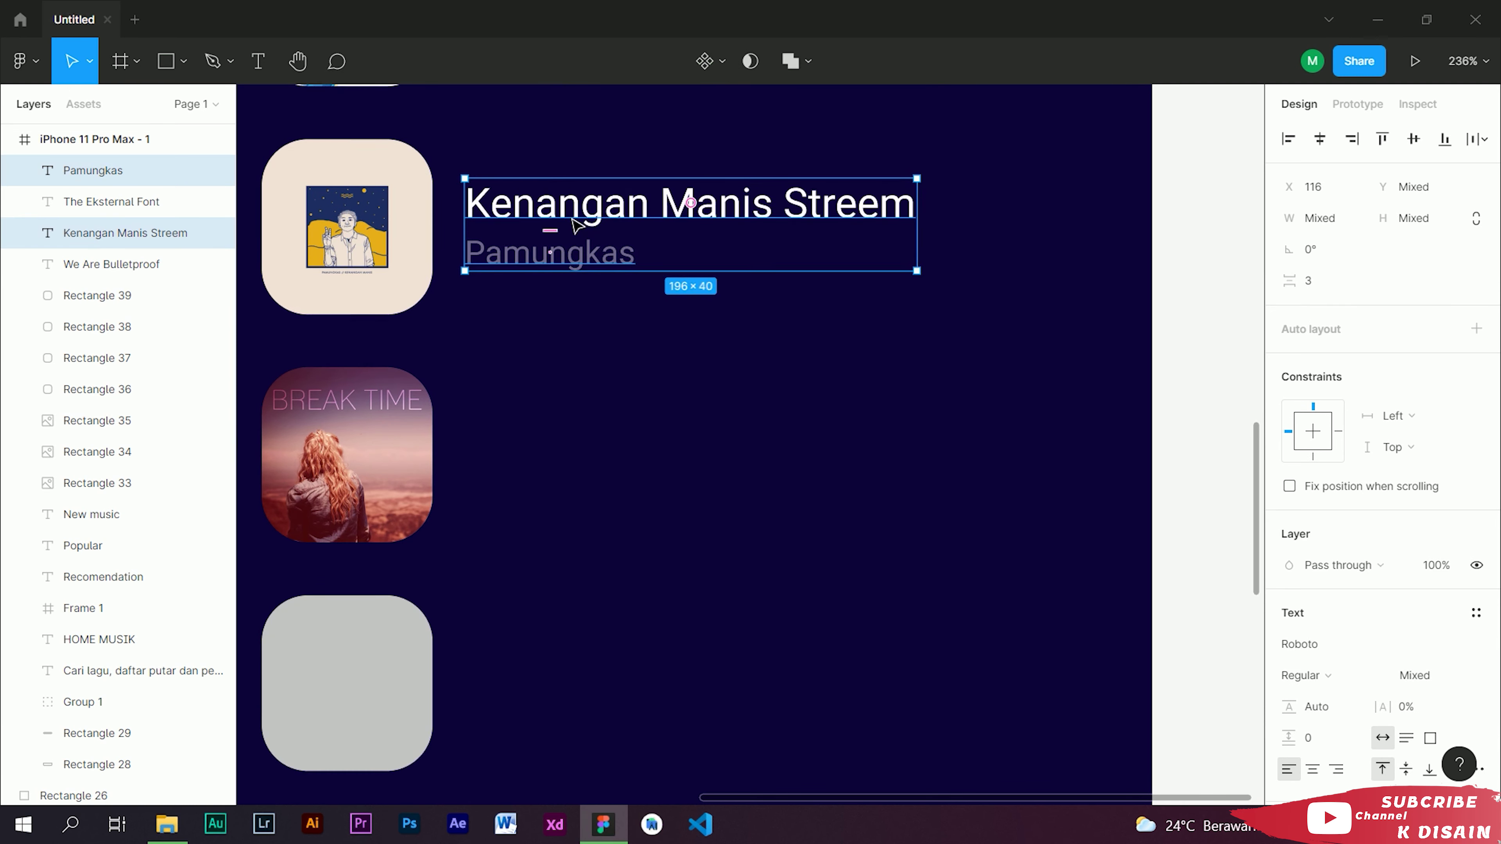
{"action": "left_click_drag", "start_coordinate": [570, 214], "coordinate": [597, 438]}
Retype the copied texts as 'Break Time' by 'London Relaxing Music Academy'
{"action": "double_click", "coordinate": [620, 438]}
{"action": "key", "text": "BackSpace"}
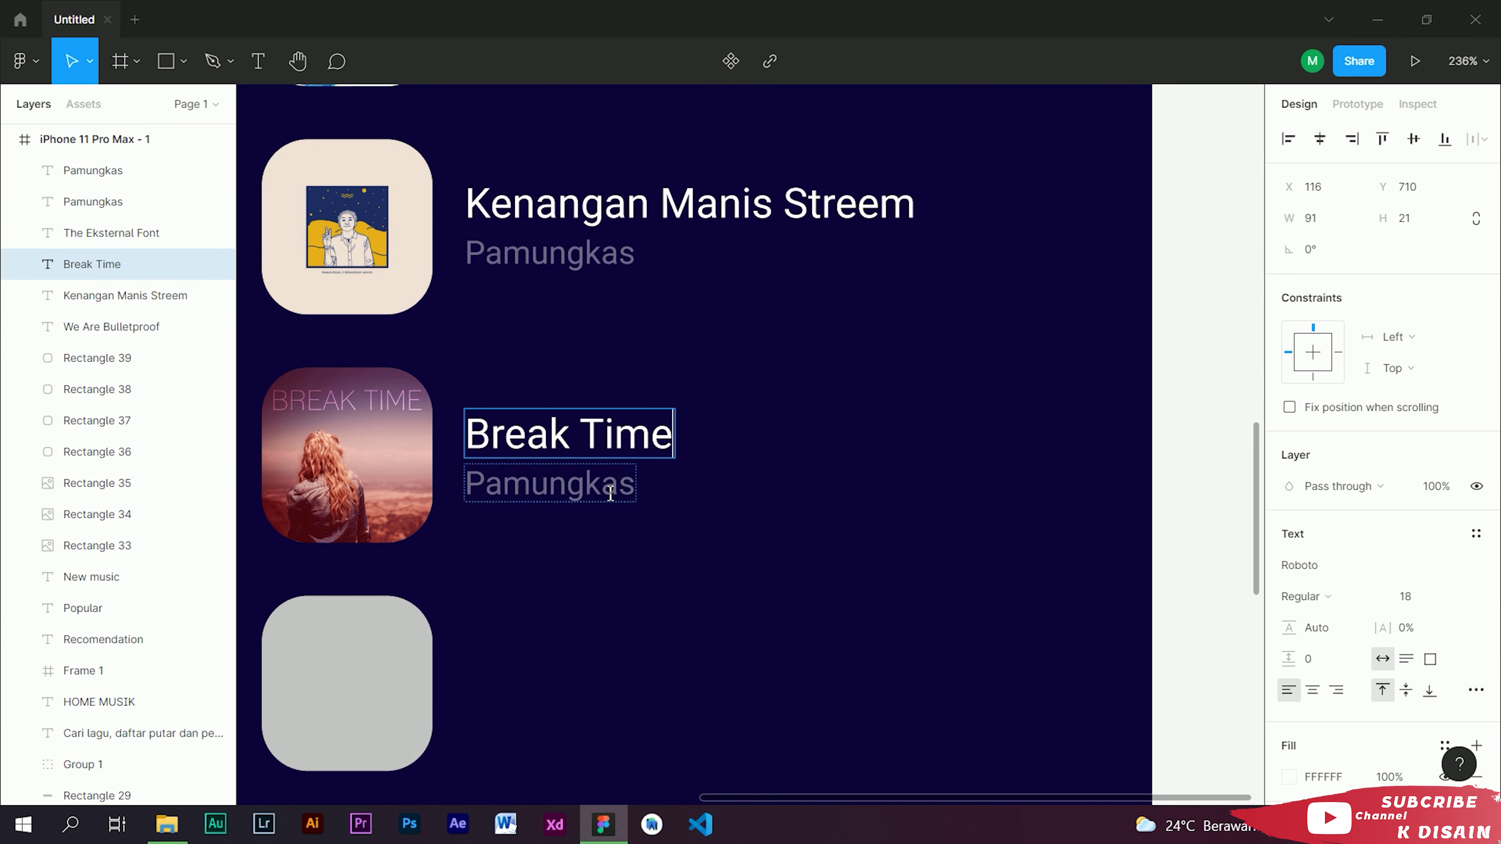
{"action": "double_click", "coordinate": [611, 472]}
{"action": "key", "text": "BackSpace"}
{"action": "type", "text": "London Relaxing Music Academy"}
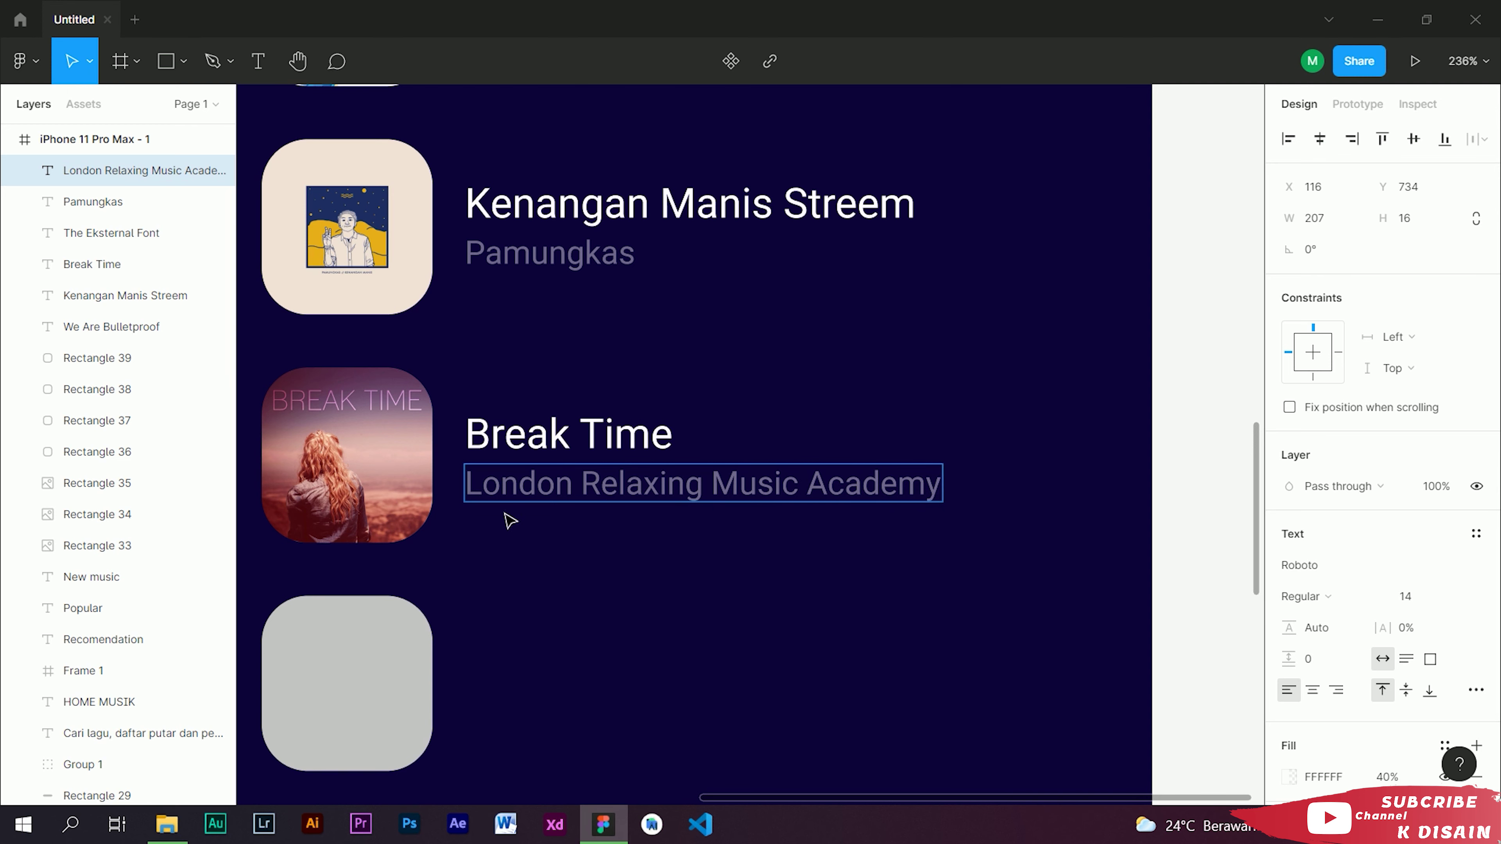
{"action": "key", "text": "Escape"}
Drop the It Will Rain album cover into the fourth square
{"action": "left_click", "coordinate": [167, 824]}
{"action": "left_click_drag", "start_coordinate": [1019, 237], "coordinate": [393, 704]}
{"action": "scroll", "coordinate": [530, 359], "scroll_direction": "down", "scroll_amount": 5}
Copy the texts beside the It Will Rain cover and retype them as 'It Will Rain' by 'Bruno Mars'
{"action": "left_click", "coordinate": [703, 200]}
{"action": "left_click", "coordinate": [579, 154], "text": "shift"}
{"action": "left_click_drag", "start_coordinate": [580, 155], "coordinate": [579, 382]}
{"action": "double_click", "coordinate": [582, 381]}
{"action": "key", "text": "BackSpace"}
{"action": "type", "text": "It Will Rai"}
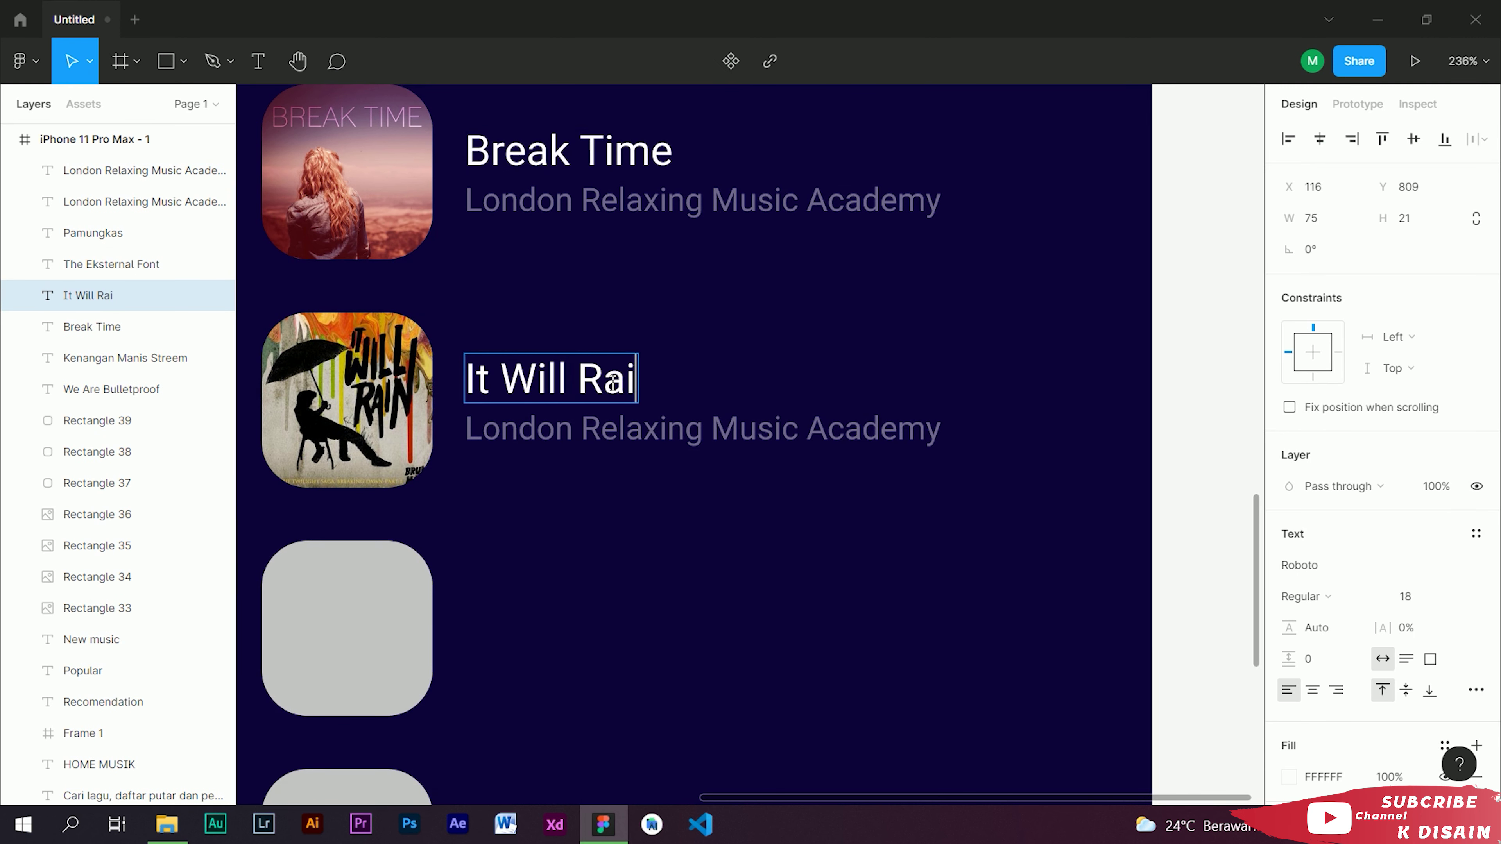
{"action": "type", "text": "n"}
{"action": "double_click", "coordinate": [660, 429]}
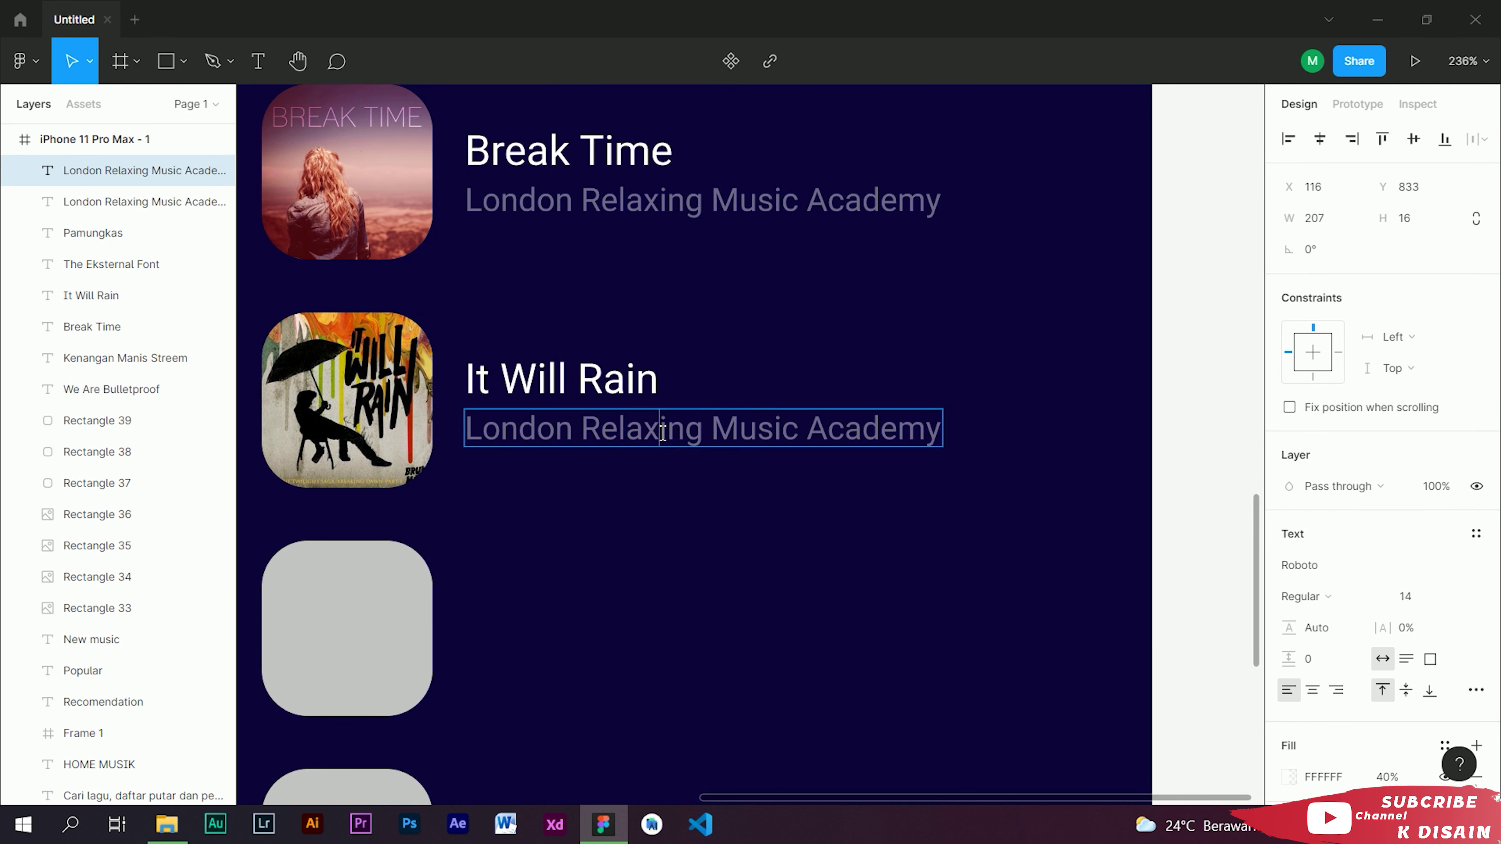
{"action": "type", "text": "Bruno"}
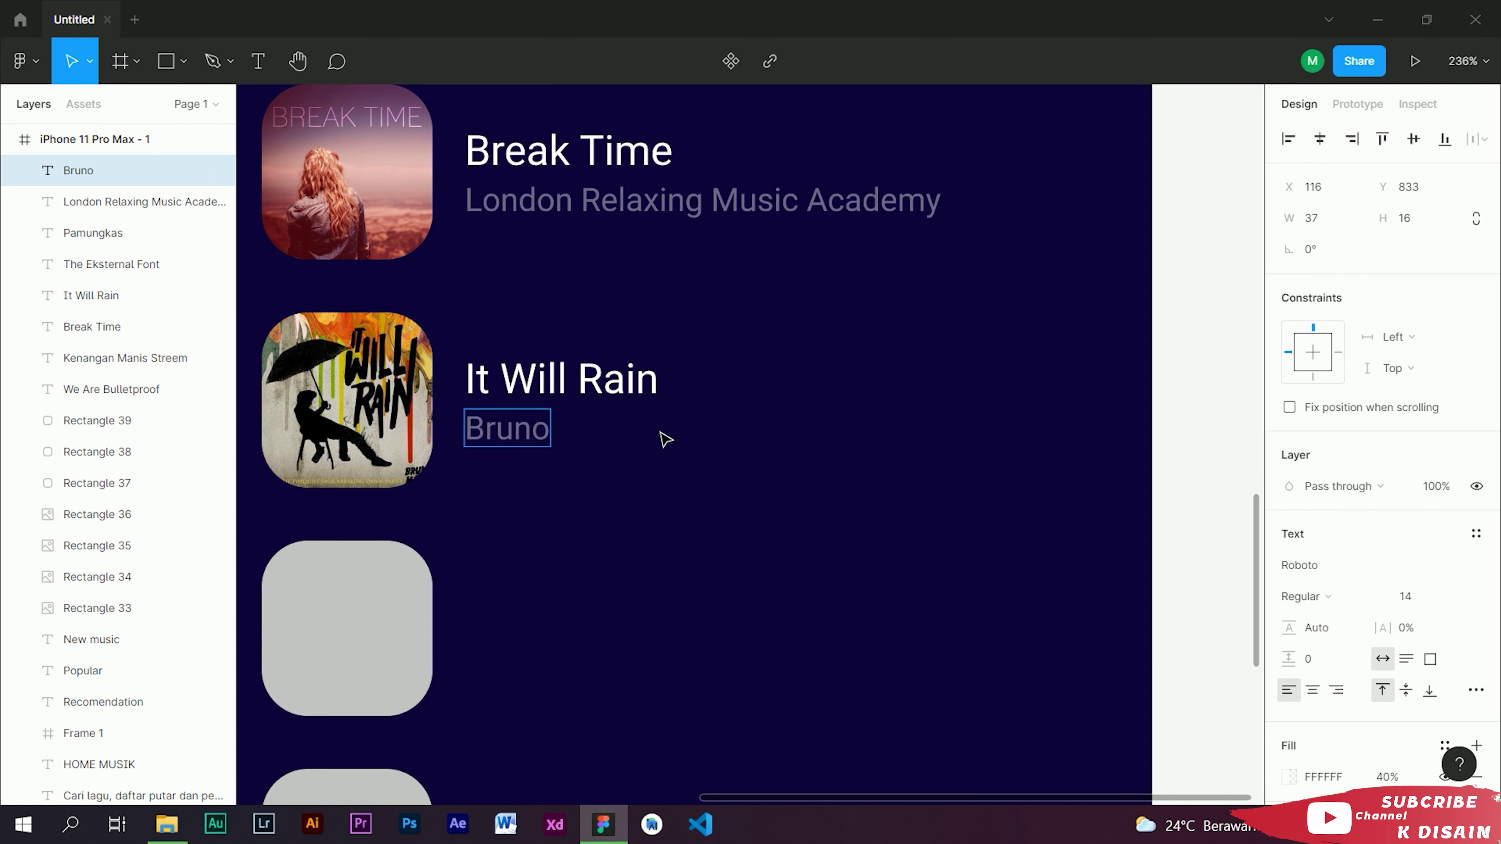
{"action": "type", "text": "s"}
{"action": "key", "text": "Escape"}
Drop the Silk Sonic cover into the fifth square and copy the title and artist beside it
{"action": "left_click", "coordinate": [347, 628]}
{"action": "left_click", "coordinate": [167, 824]}
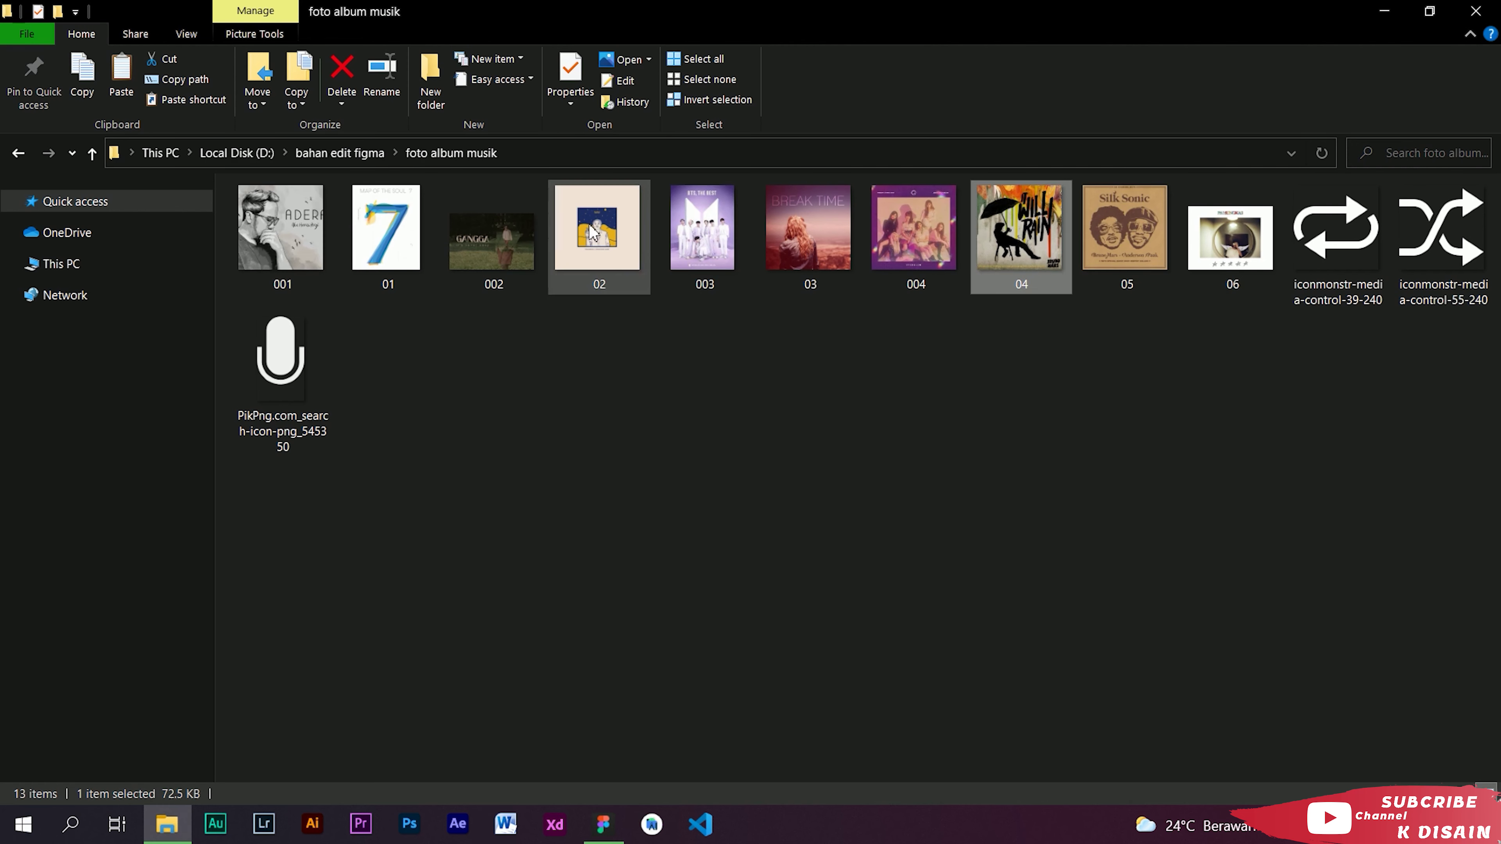
{"action": "left_click_drag", "start_coordinate": [1100, 295], "coordinate": [366, 627]}
{"action": "left_click", "coordinate": [567, 429]}
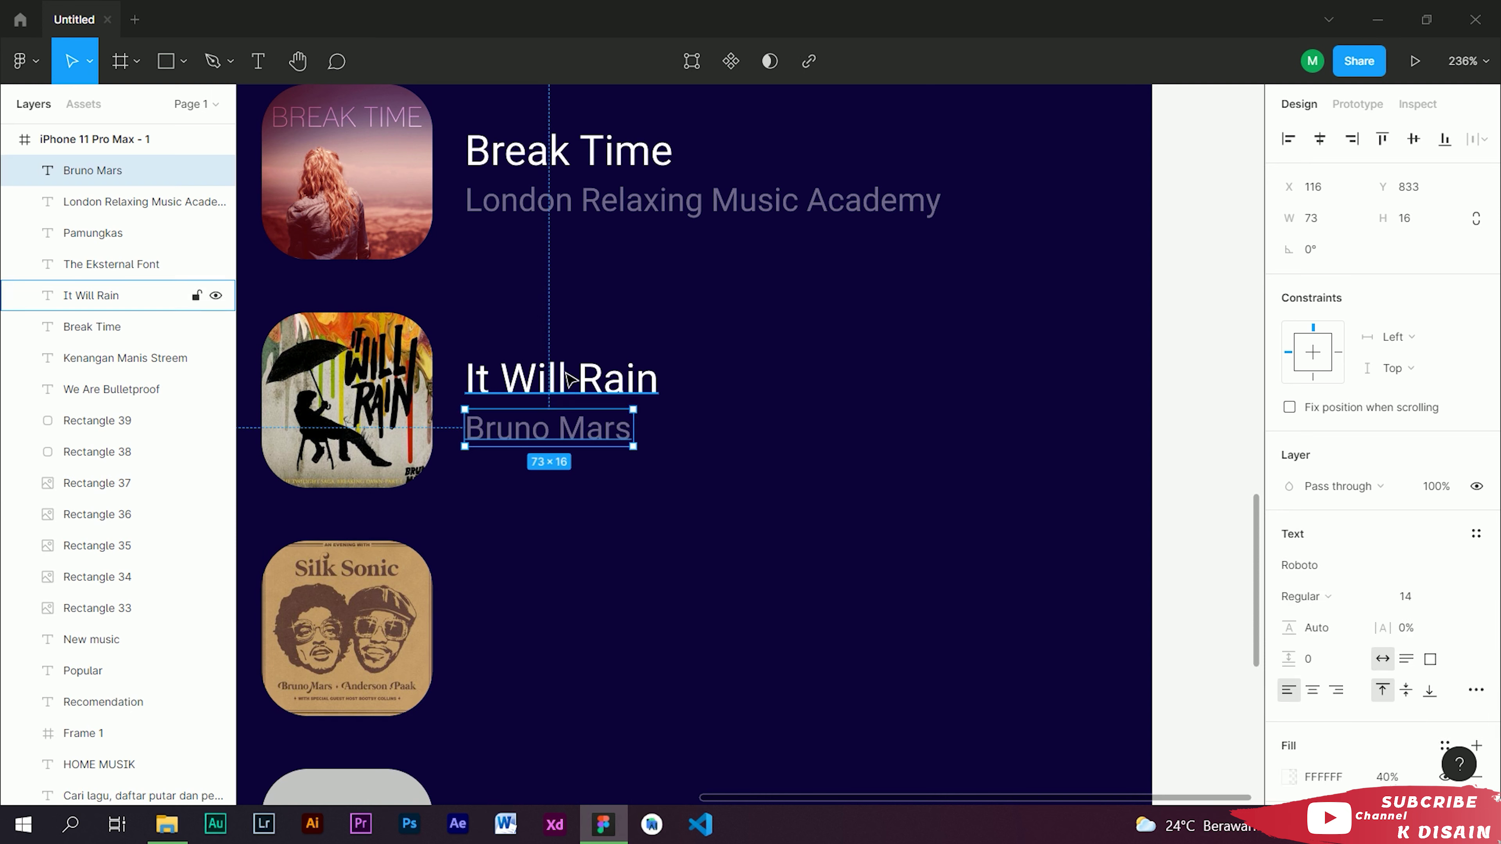
{"action": "left_click", "coordinate": [588, 384], "text": "shift"}
{"action": "left_click_drag", "start_coordinate": [588, 396], "coordinate": [597, 624]}
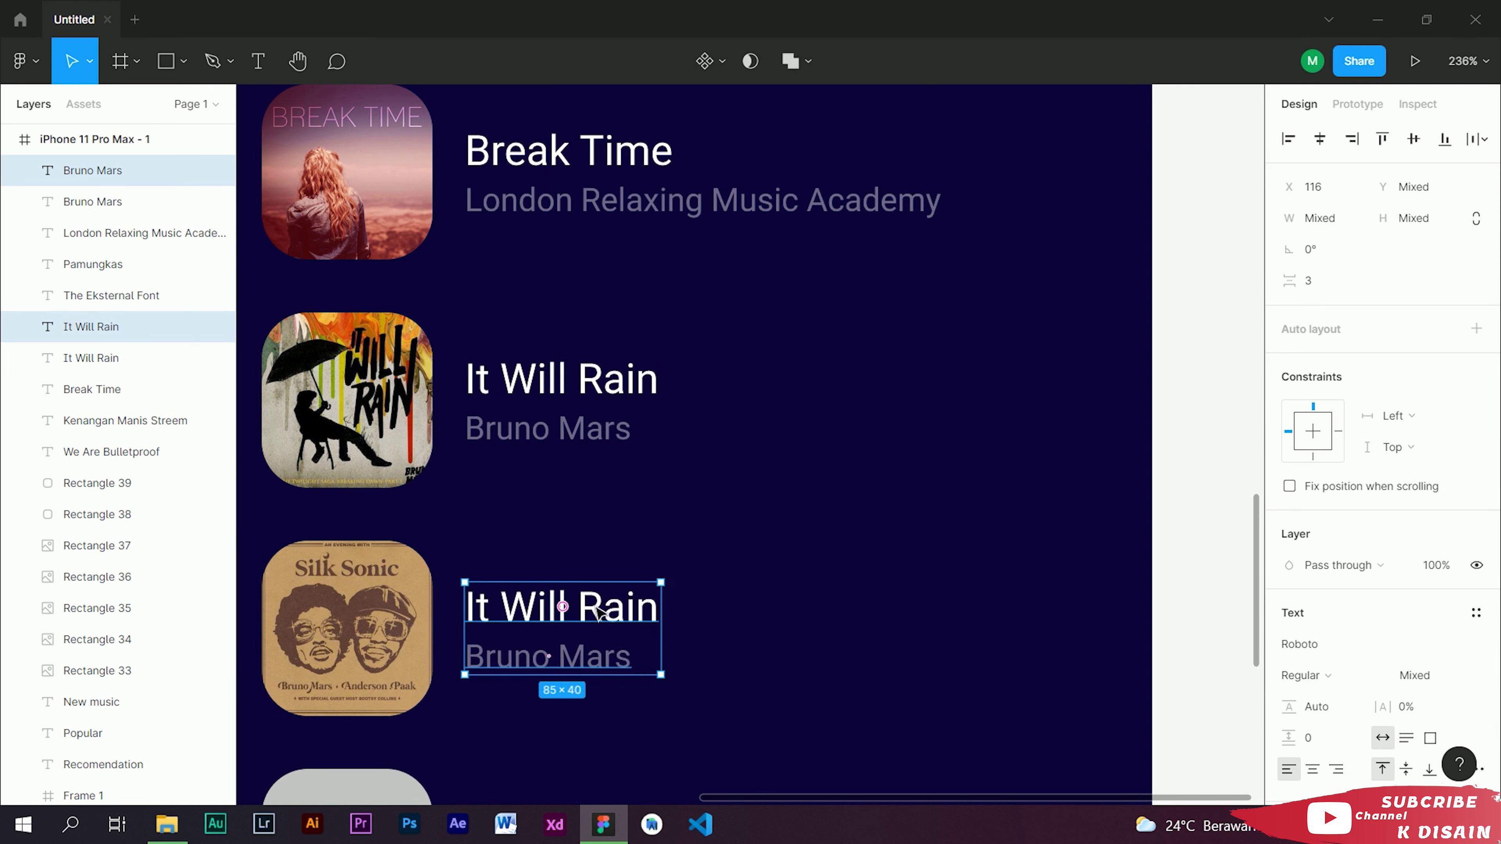
Retype the copied song title as 'Leave The Door Open'
{"action": "double_click", "coordinate": [600, 615]}
{"action": "key", "text": "BackSpace"}
{"action": "type", "text": "Leave"}
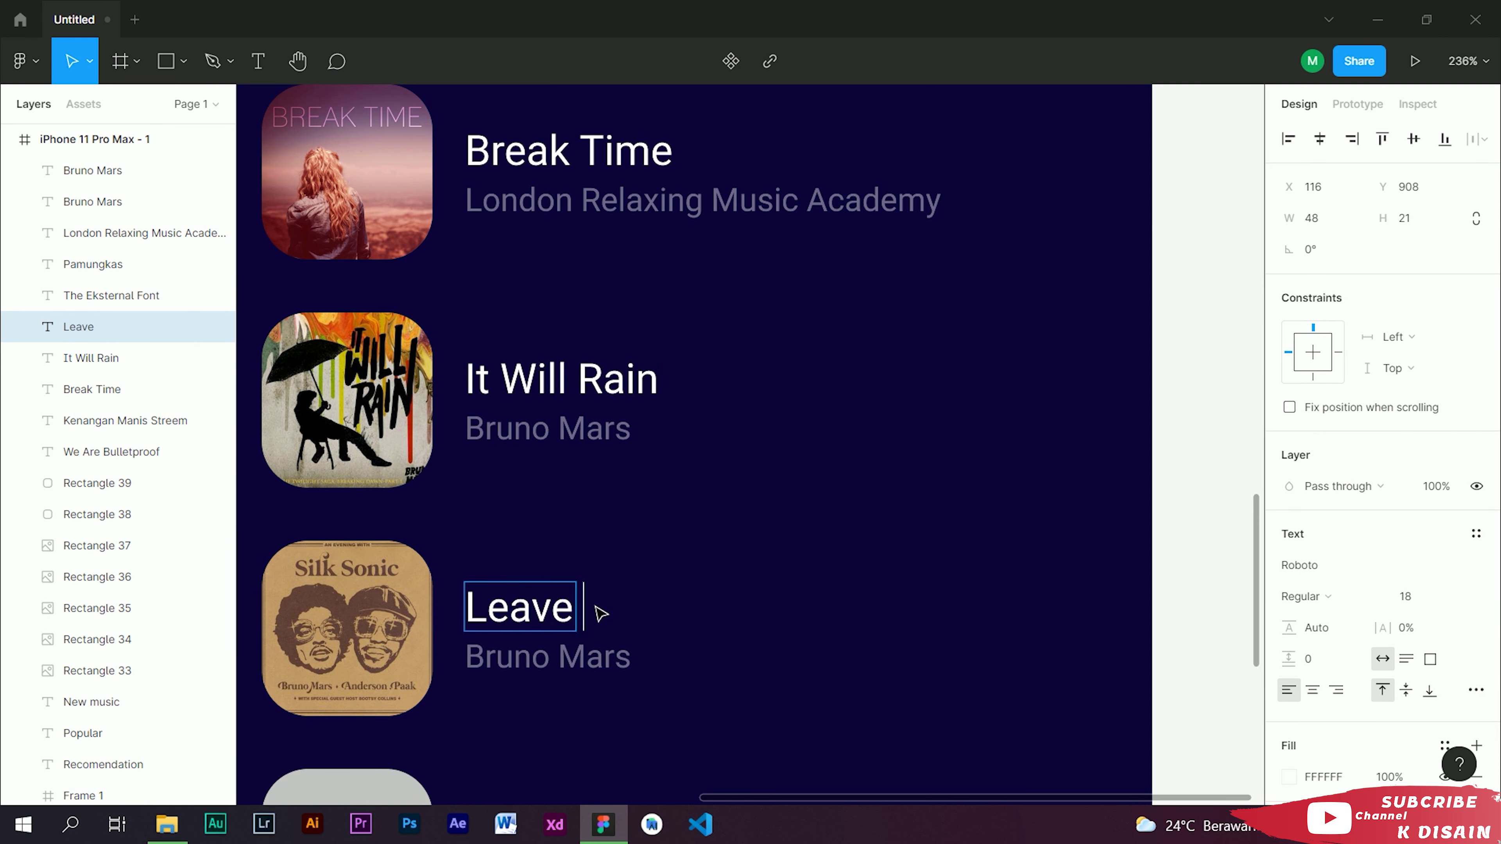
{"action": "type", "text": "The Door Open"}
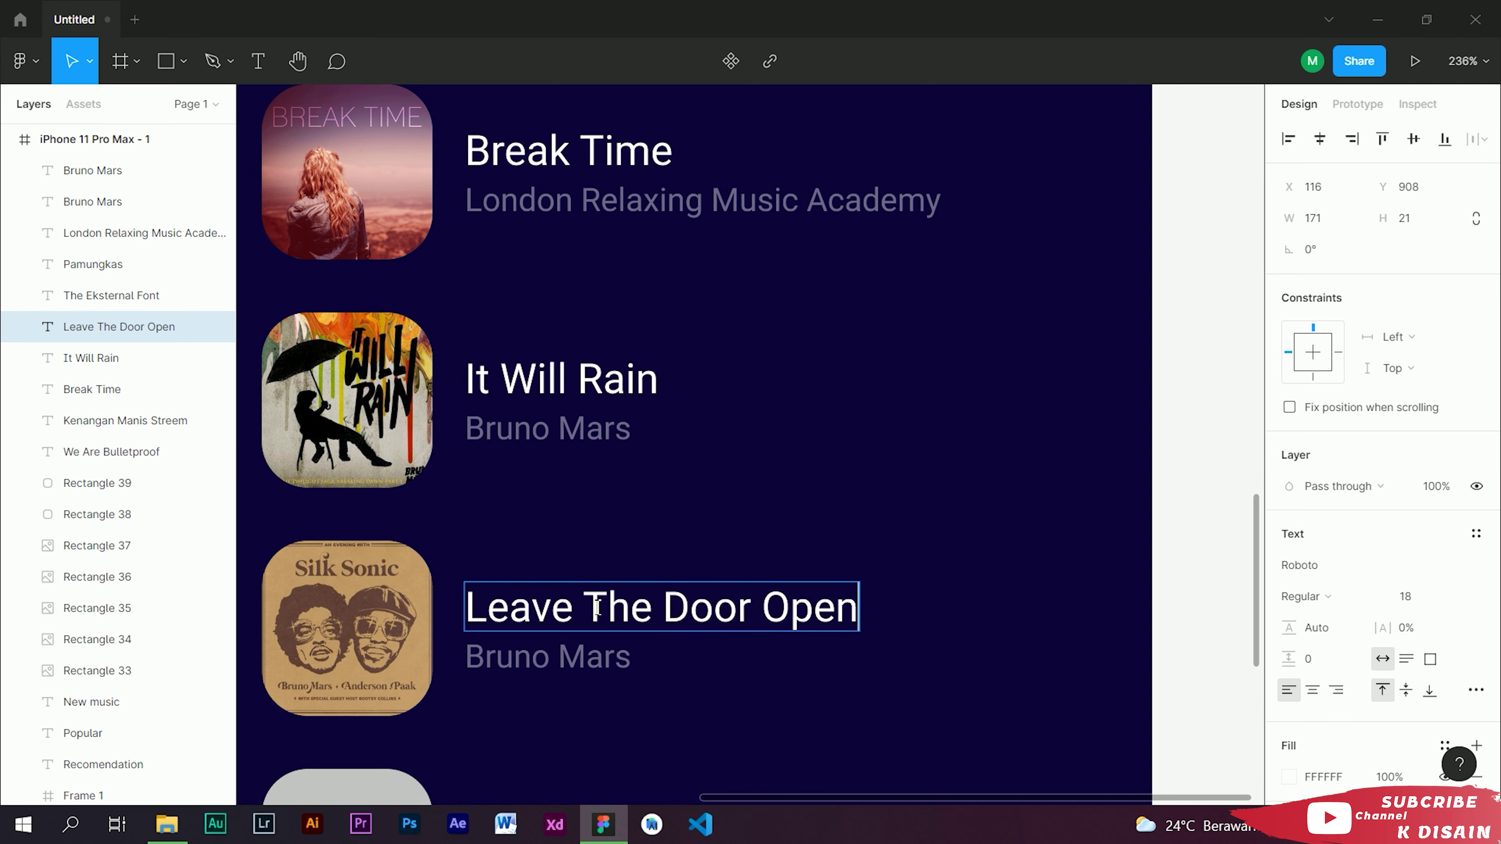
{"action": "scroll", "coordinate": [523, 639], "scroll_direction": "down", "scroll_amount": 2}
{"action": "scroll", "coordinate": [433, 638], "scroll_direction": "down", "scroll_amount": 4}
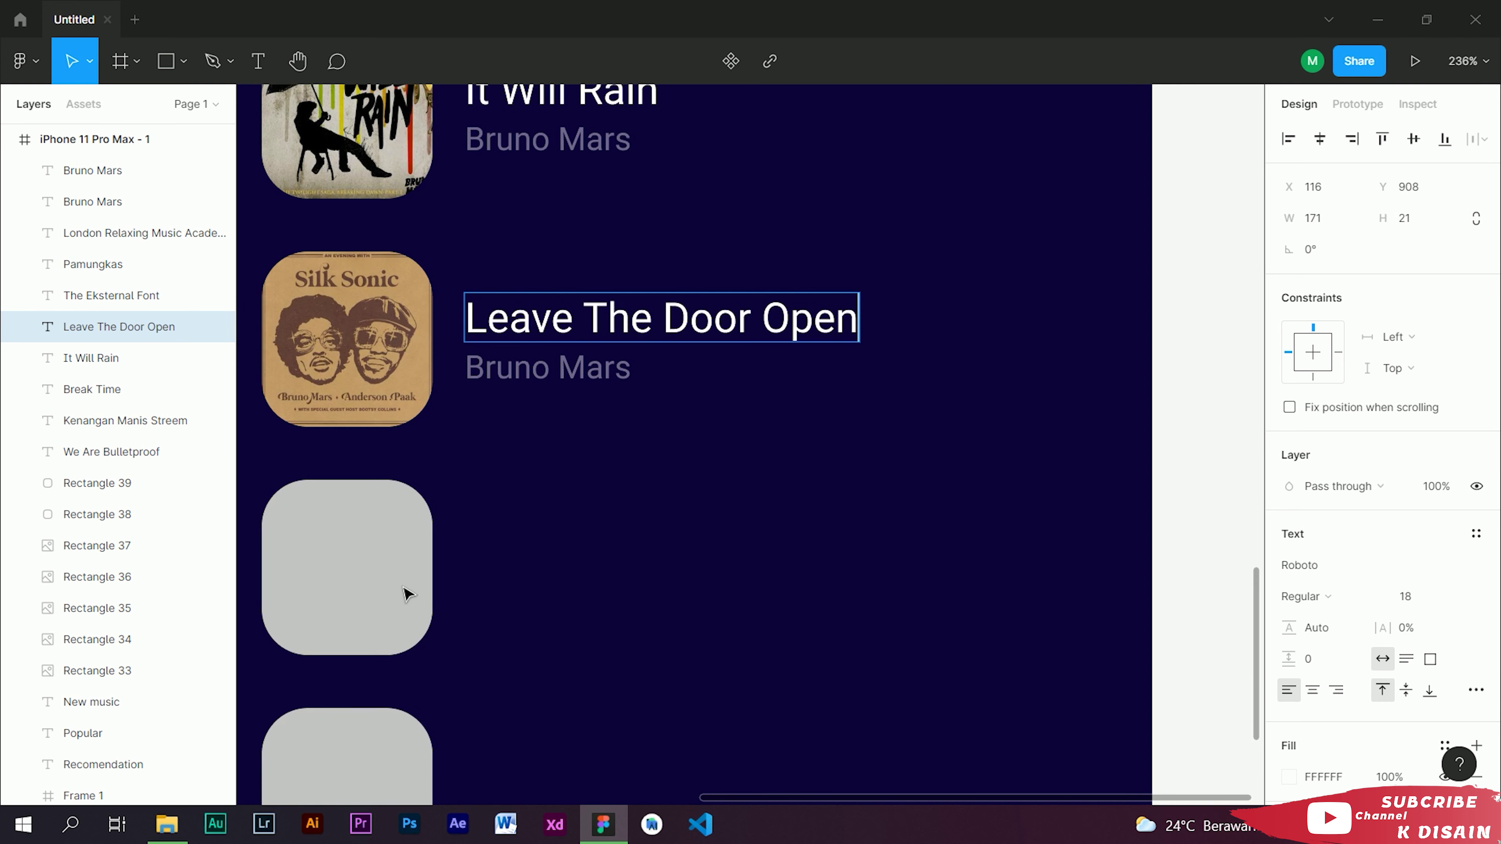
{"action": "scroll", "coordinate": [418, 567], "scroll_direction": "down", "scroll_amount": 3, "text": "ctrl"}
{"action": "scroll", "coordinate": [417, 565], "scroll_direction": "up", "scroll_amount": 2}
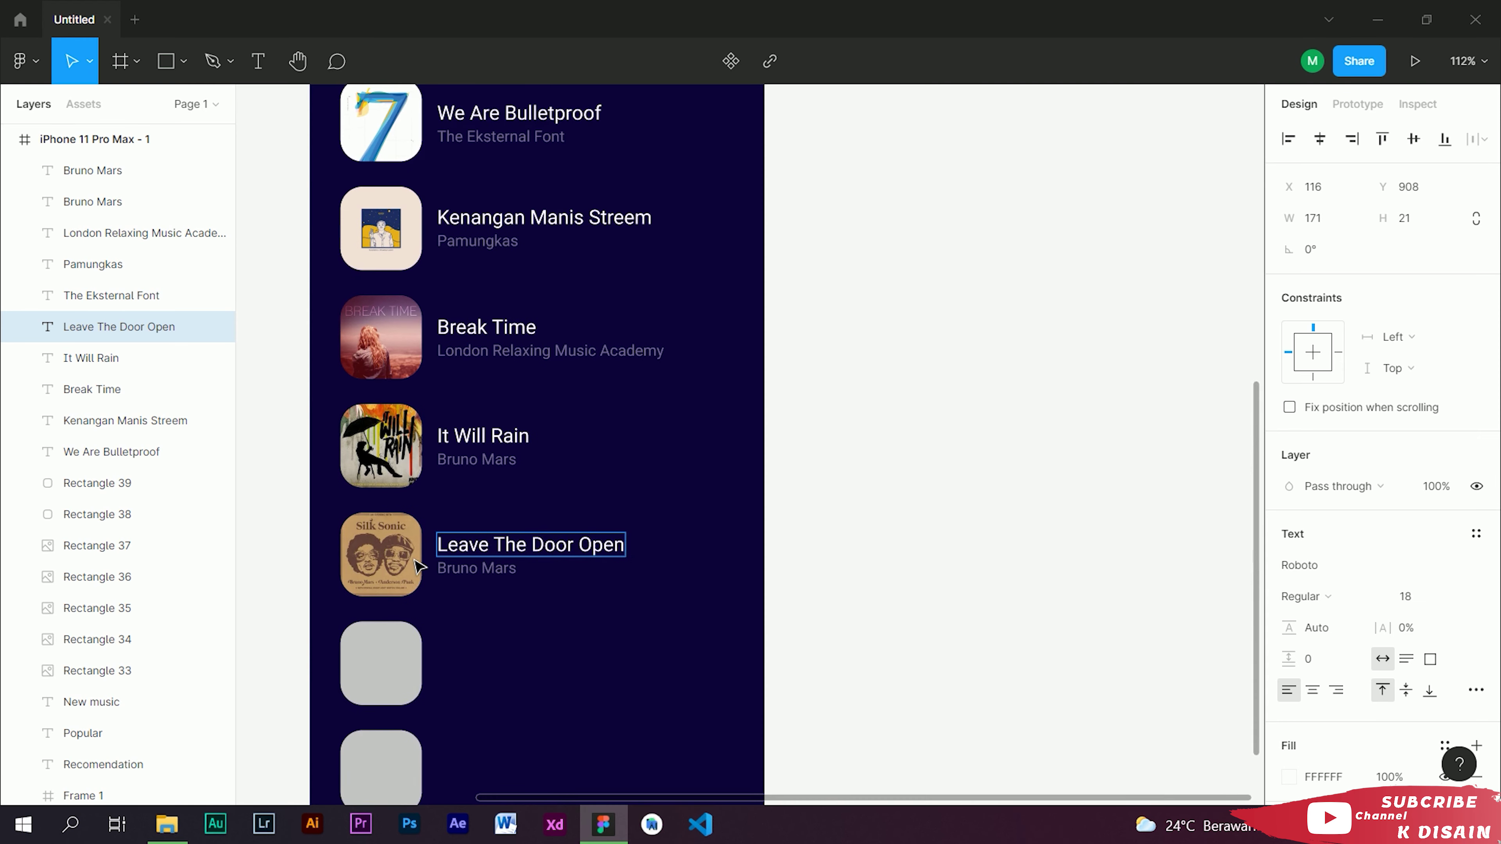
{"action": "scroll", "coordinate": [417, 565], "scroll_direction": "down", "scroll_amount": 4}
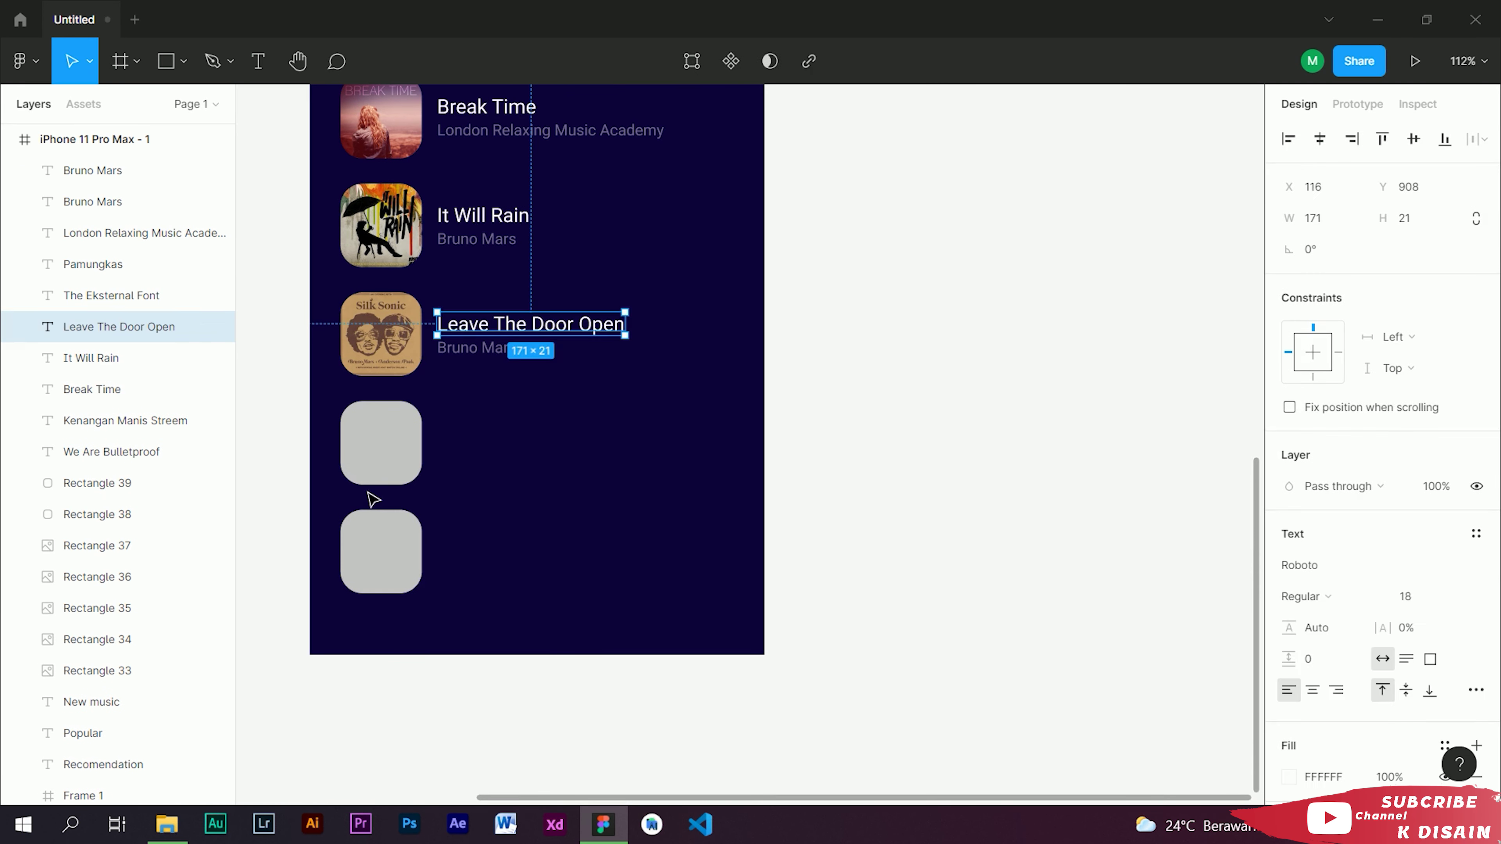
Delete the extra grey placeholder and paste the Risalah Hati cover into the last square
{"action": "left_click", "coordinate": [373, 572]}
{"action": "key", "text": "Delete"}
{"action": "left_click", "coordinate": [381, 470]}
{"action": "left_click", "coordinate": [166, 824]}
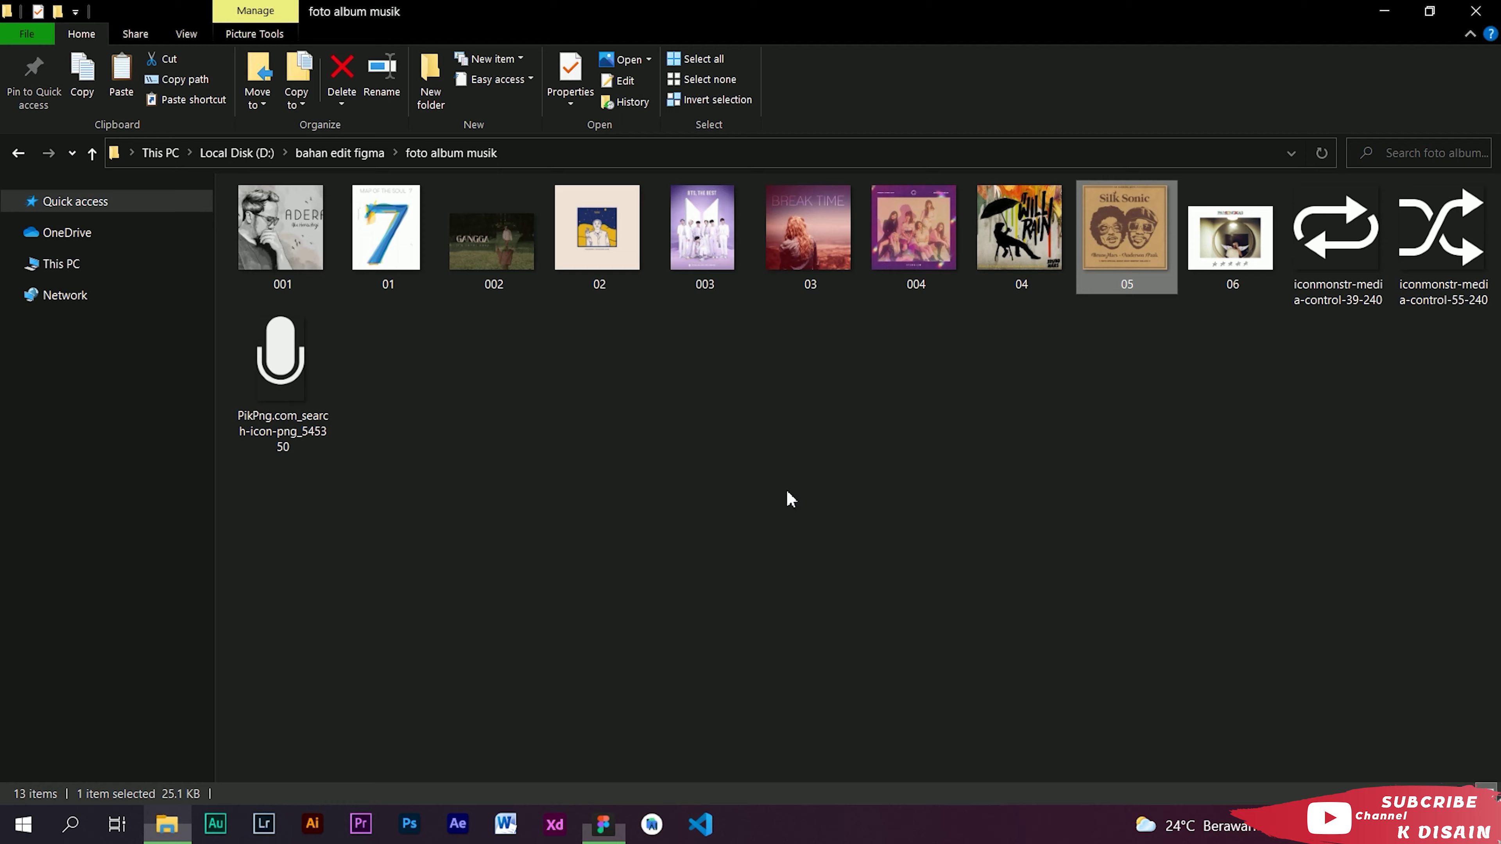
{"action": "left_click", "coordinate": [603, 824]}
{"action": "key", "text": "ctrl+v"}
Copy the texts beside the last cover and retype them as 'Risalah Hati' by 'Pamungkas'
{"action": "scroll", "coordinate": [491, 443], "scroll_direction": "up", "scroll_amount": 5, "text": "ctrl"}
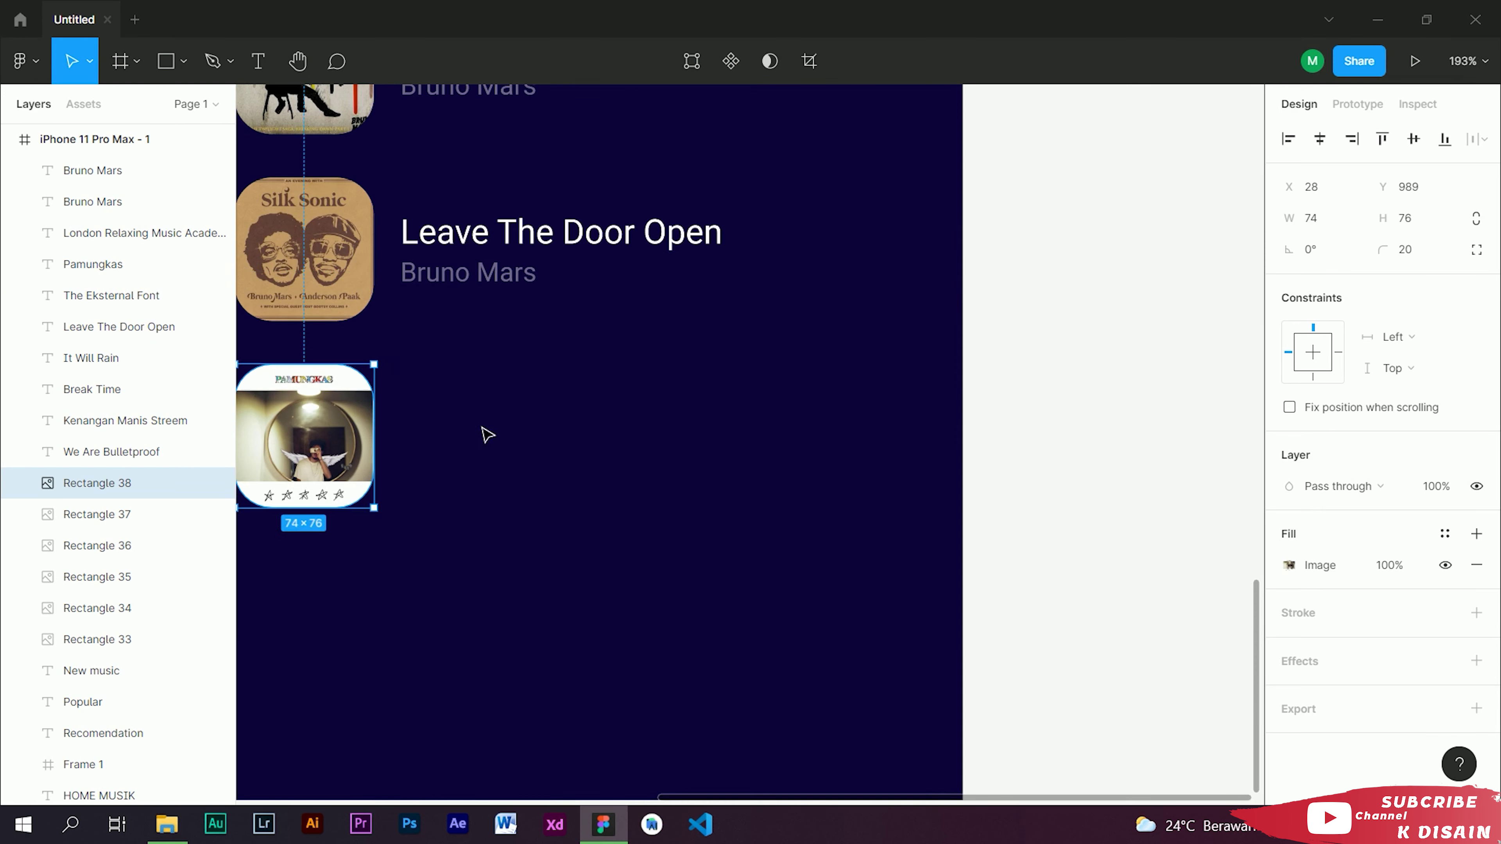
{"action": "left_click", "coordinate": [473, 272]}
{"action": "left_click", "coordinate": [506, 236], "text": "shift"}
{"action": "left_click_drag", "start_coordinate": [507, 240], "coordinate": [507, 427], "text": "alt"}
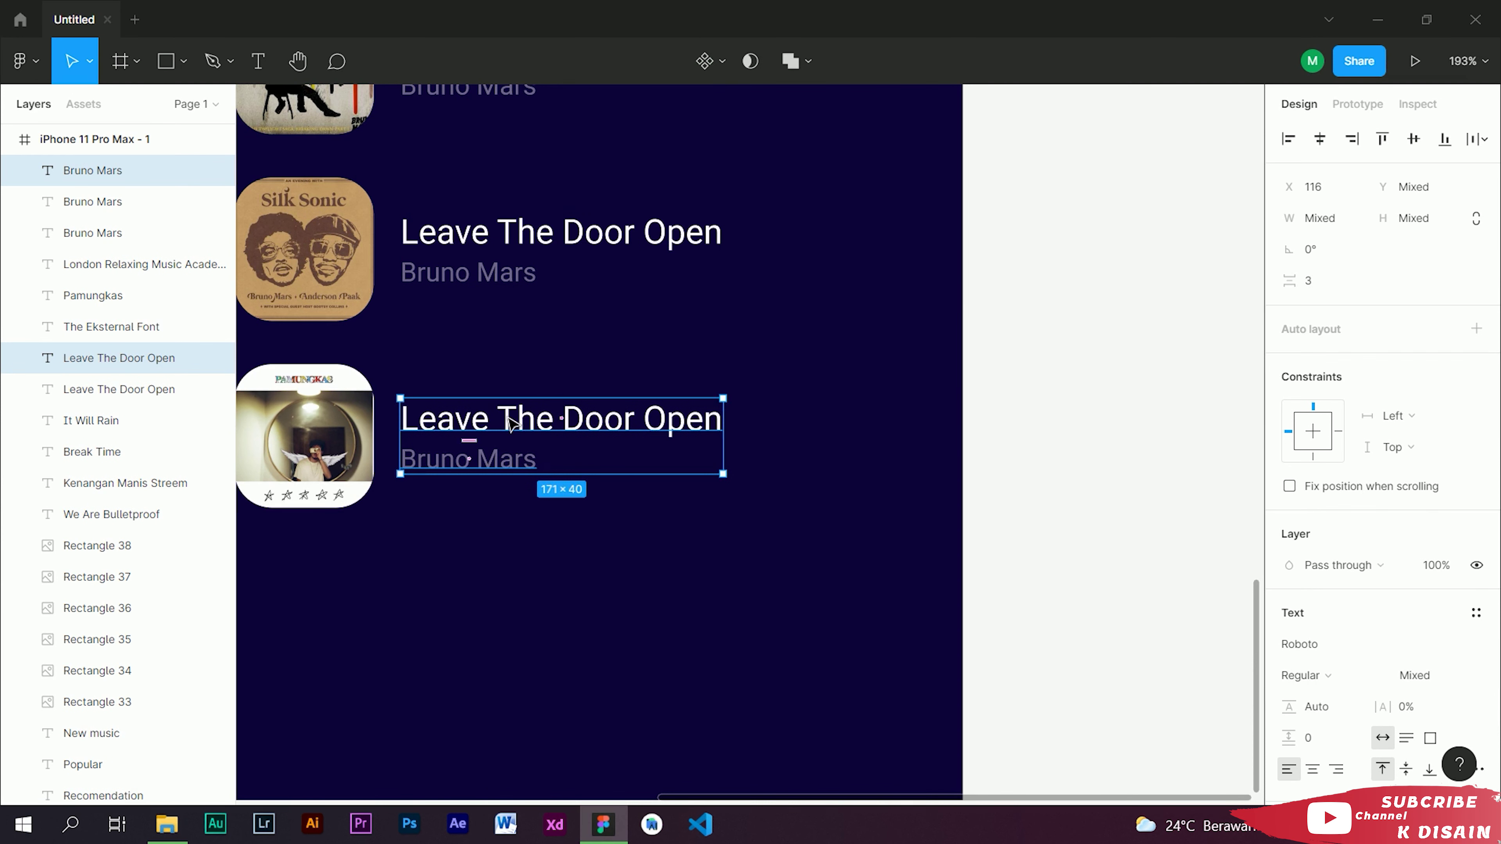
{"action": "double_click", "coordinate": [449, 418]}
{"action": "key", "text": "BackSpace"}
{"action": "type", "text": "Risalah Hati"}
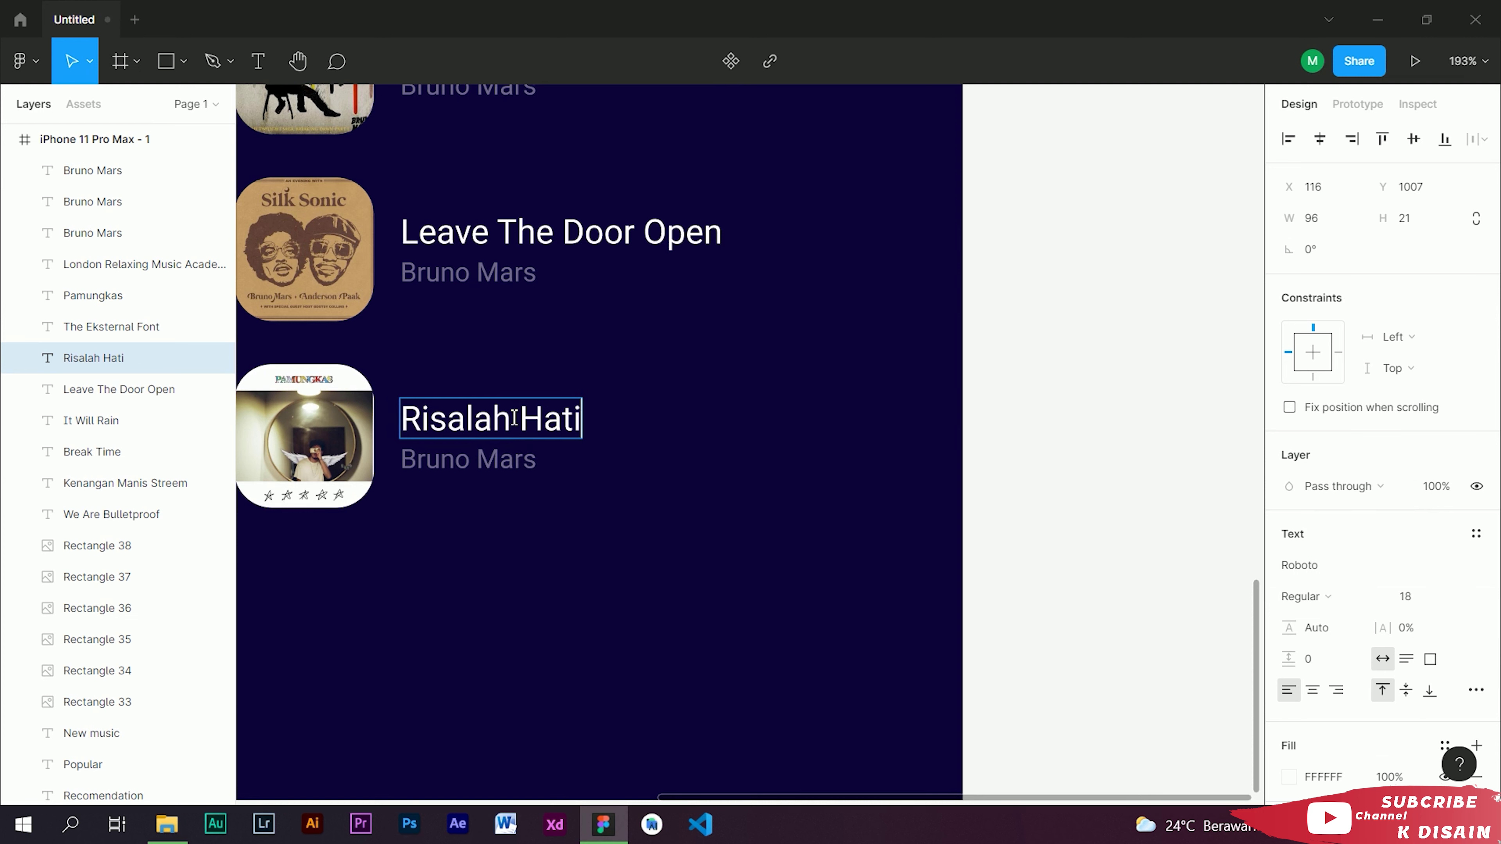
{"action": "left_click", "coordinate": [517, 460]}
{"action": "double_click", "coordinate": [517, 460]}
{"action": "key", "text": "BackSpace"}
{"action": "type", "text": "s"}
{"action": "key", "text": "Escape"}
Marquee-select all six album covers
{"action": "scroll", "coordinate": [520, 597], "scroll_direction": "down", "scroll_amount": 5, "text": "ctrl"}
{"action": "scroll", "coordinate": [470, 514], "scroll_direction": "down", "scroll_amount": 5, "text": "ctrl"}
{"action": "left_click_drag", "start_coordinate": [392, 152], "coordinate": [440, 520]}
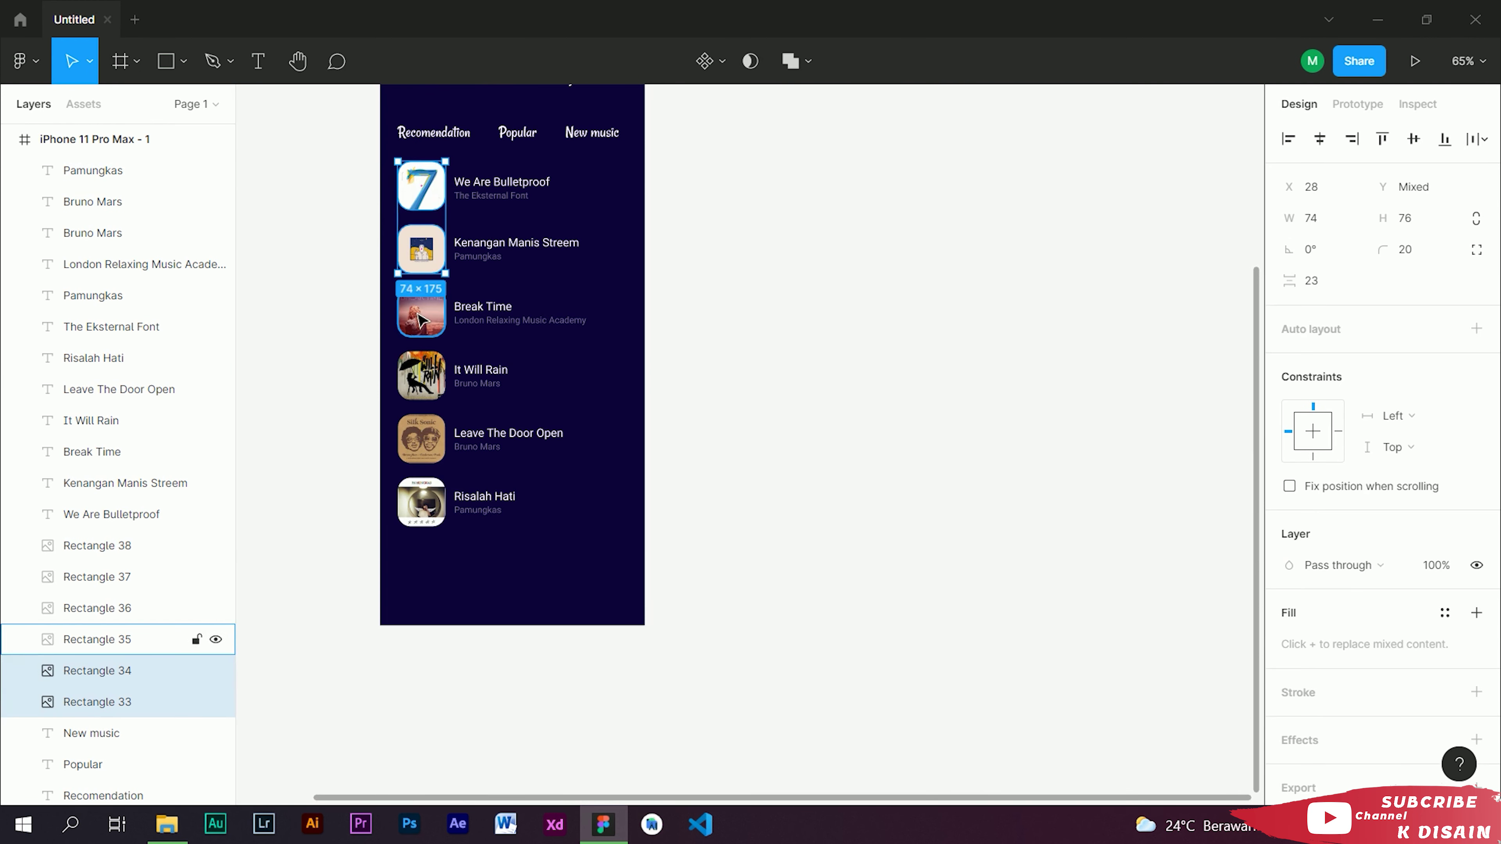
Add a '...' text to the right of the first song and set its font size to 24
{"action": "left_click", "coordinate": [827, 650]}
{"action": "scroll", "coordinate": [459, 573], "scroll_direction": "up", "scroll_amount": 3}
{"action": "scroll", "coordinate": [609, 500], "scroll_direction": "down", "scroll_amount": 2}
{"action": "scroll", "coordinate": [542, 505], "scroll_direction": "up", "scroll_amount": 8}
{"action": "scroll", "coordinate": [542, 505], "scroll_direction": "down", "scroll_amount": 5}
{"action": "scroll", "coordinate": [650, 496], "scroll_direction": "up", "scroll_amount": 5, "text": "ctrl"}
{"action": "scroll", "coordinate": [686, 496], "scroll_direction": "up", "scroll_amount": 2, "text": "ctrl"}
{"action": "scroll", "coordinate": [440, 485], "scroll_direction": "left", "scroll_amount": 5}
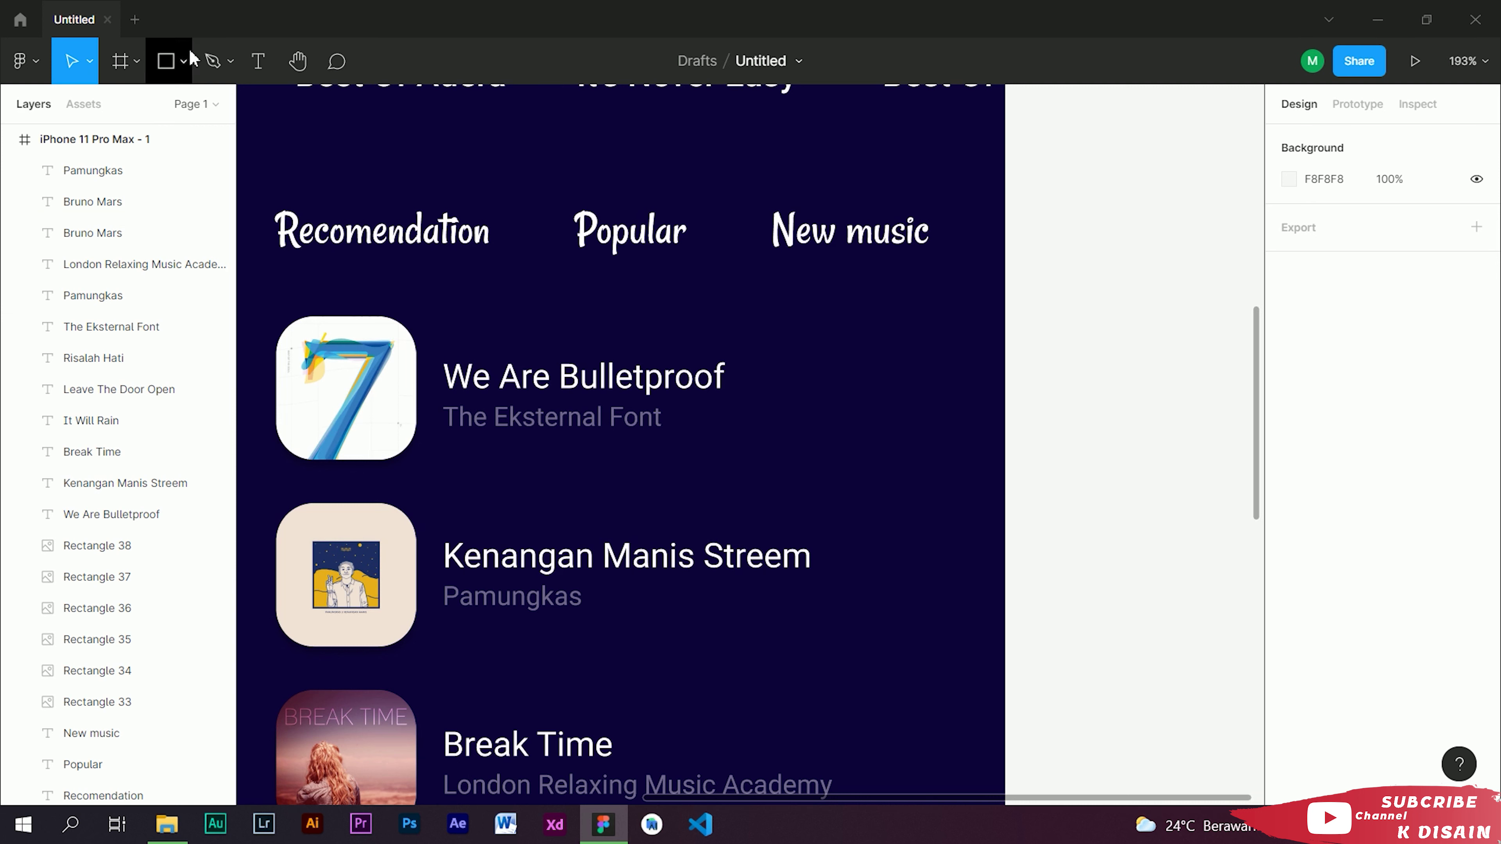
{"action": "key", "text": "t"}
{"action": "left_click", "coordinate": [829, 414]}
{"action": "type", "text": "..."}
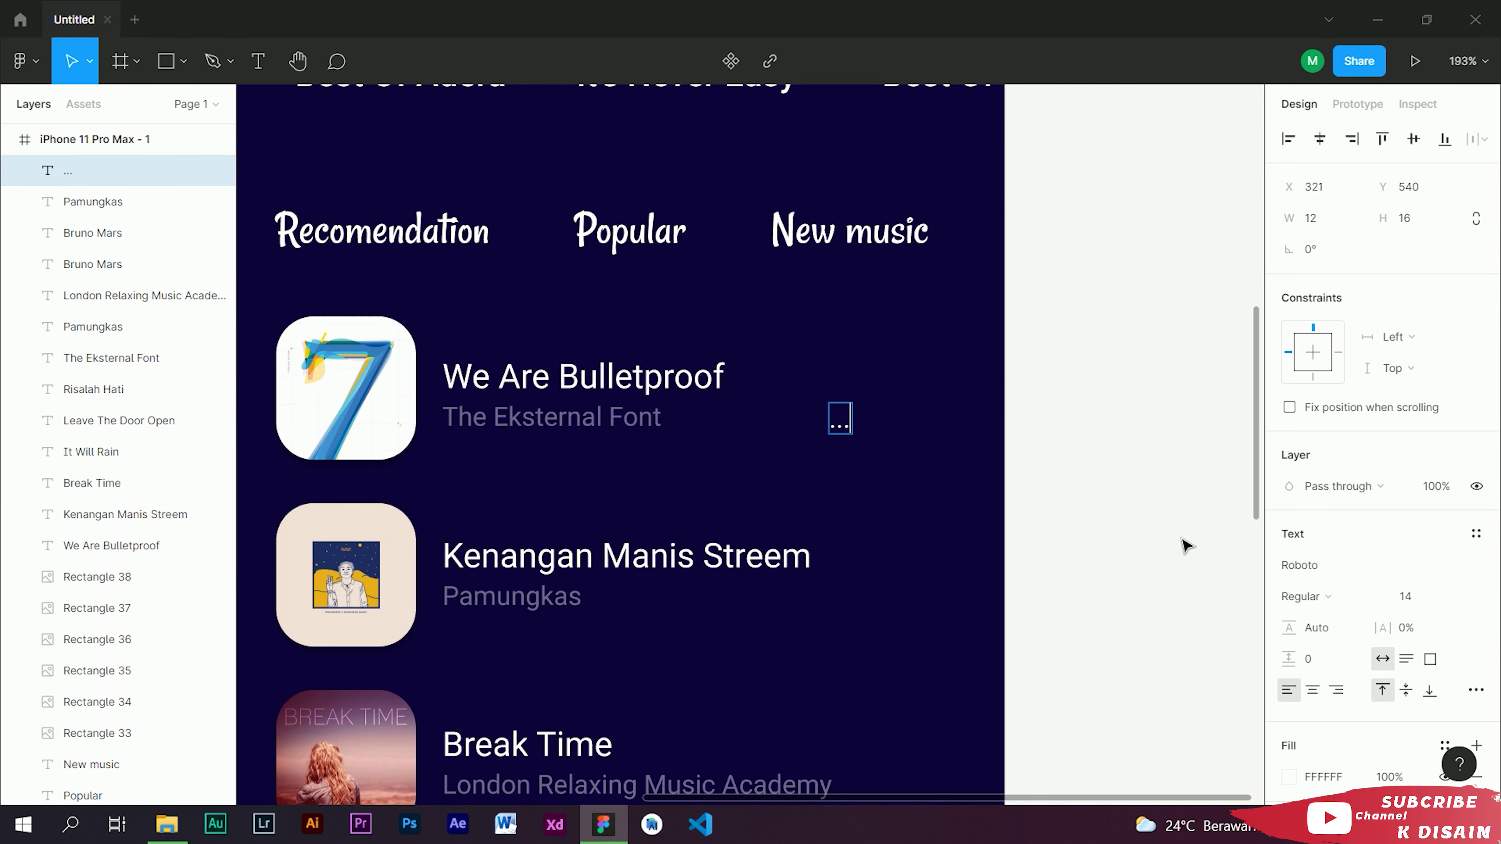
{"action": "left_click", "coordinate": [1418, 598]}
{"action": "left_click", "coordinate": [1453, 596]}
Move the three dots level with the We Are Bulletproof title
{"action": "left_click", "coordinate": [1435, 661]}
{"action": "left_click", "coordinate": [847, 493]}
{"action": "left_click", "coordinate": [857, 453]}
{"action": "mouse_move", "coordinate": [857, 453]}
{"action": "left_mouse_down"}
{"action": "mouse_move", "coordinate": [921, 410]}
{"action": "mouse_move", "coordinate": [931, 573]}
{"action": "left_mouse_up"}
Alt-drag copies of the three dots onto each remaining song row down to Risalah Hati
{"action": "scroll", "coordinate": [928, 573], "scroll_direction": "down", "scroll_amount": 3}
{"action": "scroll", "coordinate": [928, 572], "scroll_direction": "down", "scroll_amount": 3}
{"action": "left_click_drag", "start_coordinate": [913, 174], "coordinate": [923, 373]}
{"action": "scroll", "coordinate": [923, 373], "scroll_direction": "down", "scroll_amount": 3}
{"action": "left_click_drag", "start_coordinate": [928, 173], "coordinate": [910, 520]}
{"action": "scroll", "coordinate": [922, 369], "scroll_direction": "down", "scroll_amount": 1}
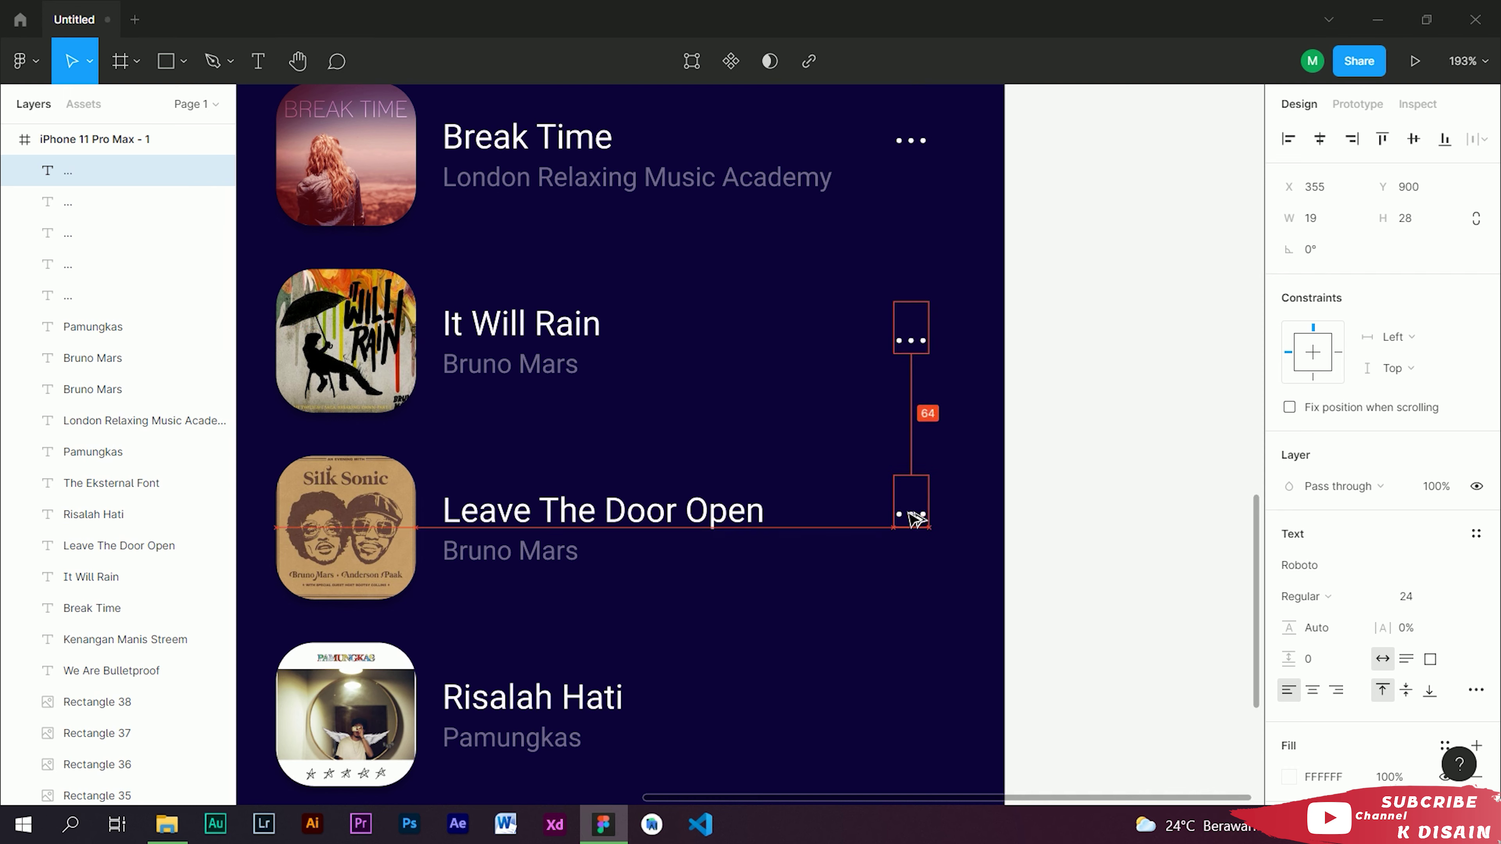
{"action": "scroll", "coordinate": [901, 513], "scroll_direction": "down", "scroll_amount": 3}
{"action": "left_click_drag", "start_coordinate": [911, 322], "coordinate": [918, 539]}
{"action": "scroll", "coordinate": [911, 532], "scroll_direction": "down", "scroll_amount": 3}
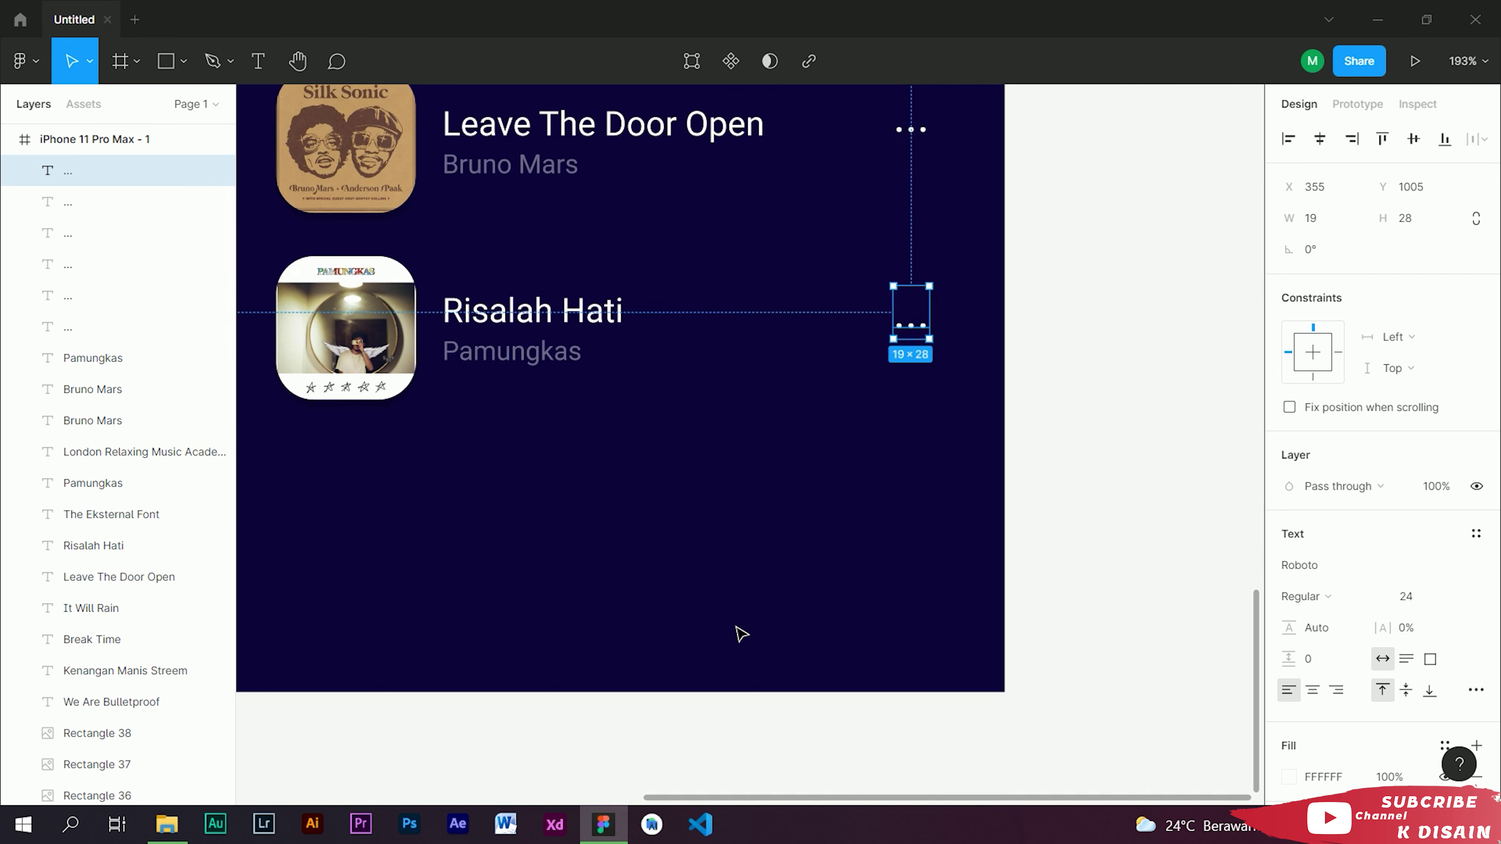
Clear the selection and switch to the Line tool from the shape menu
{"action": "left_click", "coordinate": [740, 630]}
{"action": "left_click", "coordinate": [183, 72]}
{"action": "left_click", "coordinate": [119, 126]}
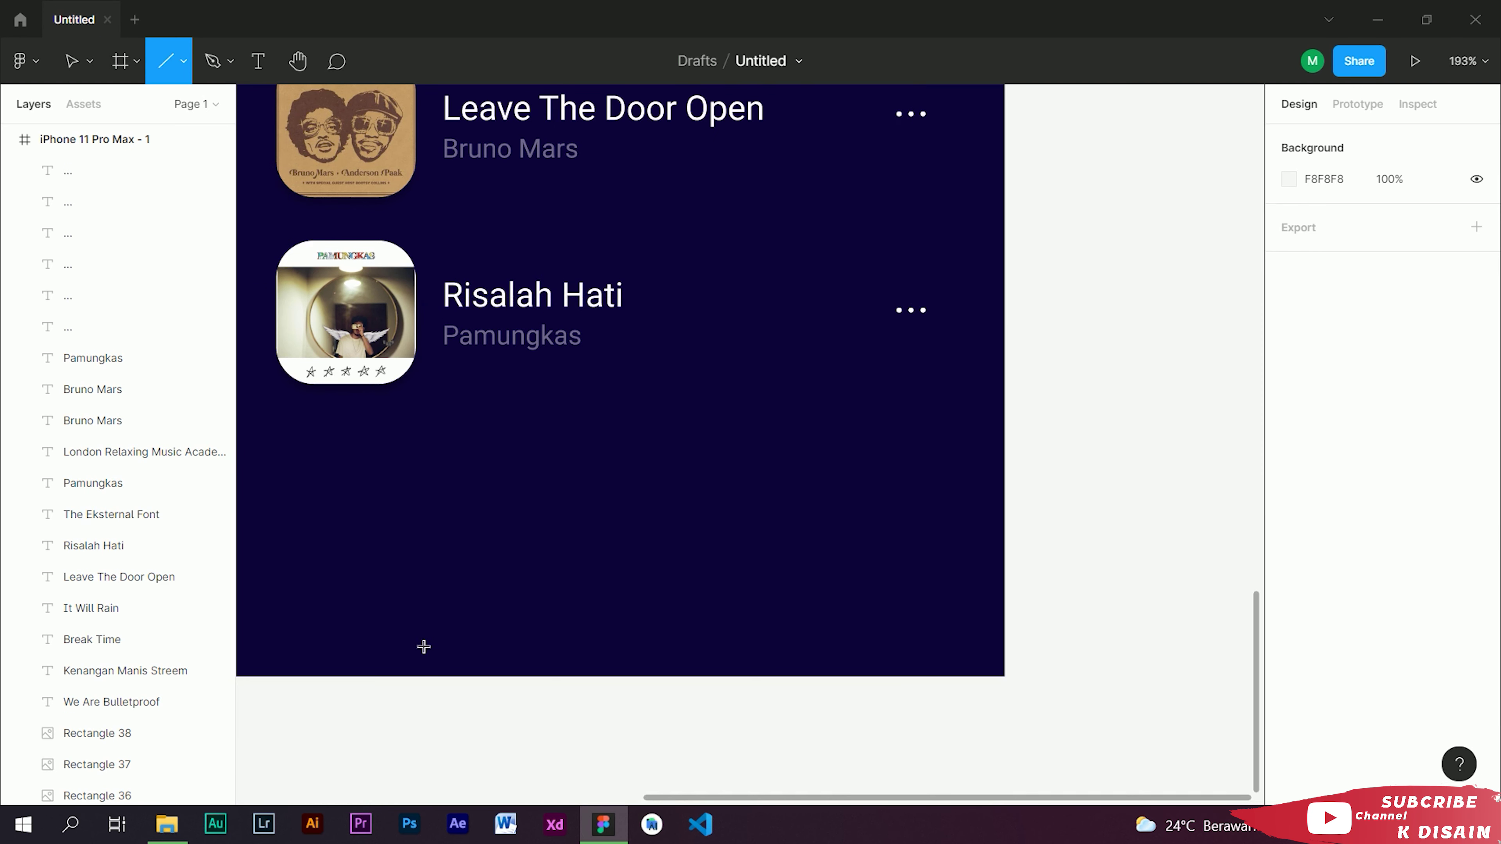
Draw a horizontal line near the frame bottom with a thicker white FFFFFF stroke
{"action": "left_click_drag", "start_coordinate": [424, 646], "coordinate": [739, 648]}
{"action": "left_click", "coordinate": [1324, 676]}
{"action": "left_click", "coordinate": [1323, 615]}
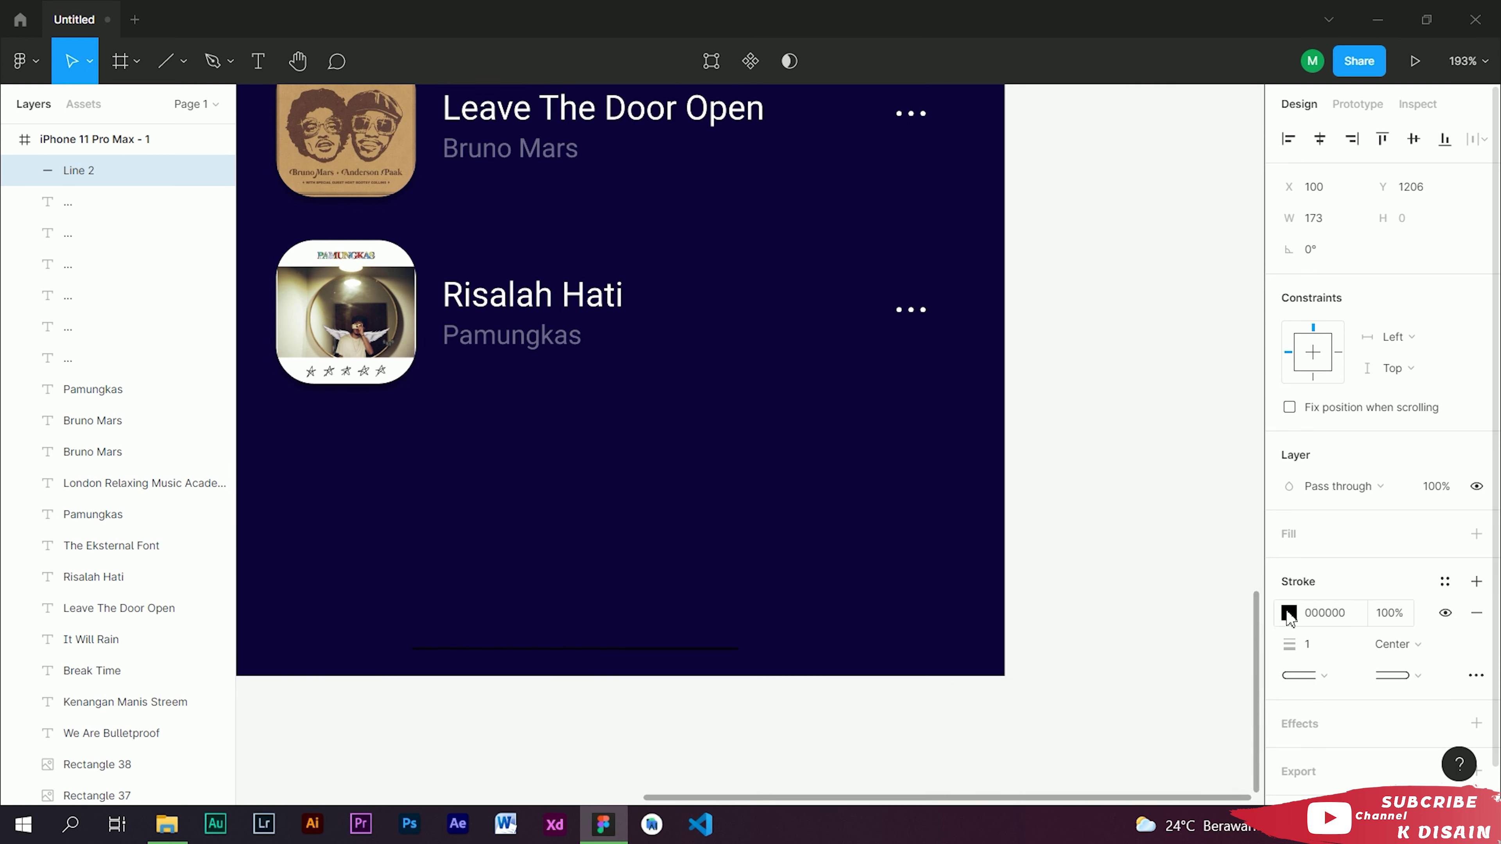
{"action": "type", "text": "FFFFFF"}
{"action": "key", "text": "Return"}
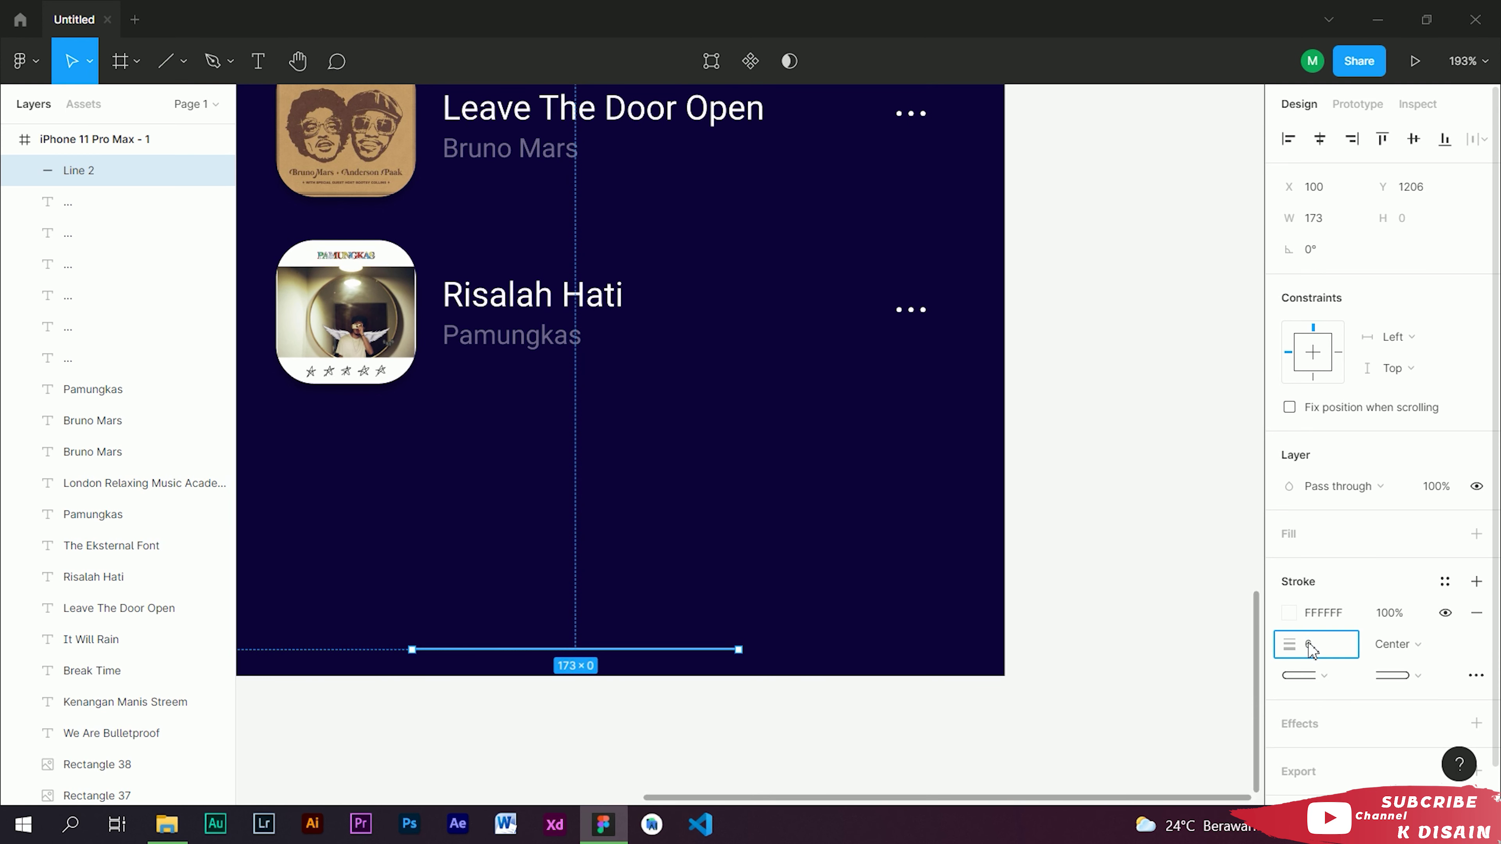
{"action": "key", "text": "Return"}
{"action": "left_click", "coordinate": [946, 744]}
Move the white line up into place as the home-indicator bar
{"action": "scroll", "coordinate": [720, 711], "scroll_direction": "down", "scroll_amount": 3}
{"action": "scroll", "coordinate": [703, 707], "scroll_direction": "down", "scroll_amount": 3}
{"action": "scroll", "coordinate": [694, 686], "scroll_direction": "up", "scroll_amount": 3}
{"action": "left_click", "coordinate": [707, 536]}
{"action": "left_click_drag", "start_coordinate": [706, 536], "coordinate": [714, 436]}
{"action": "left_click", "coordinate": [697, 540]}
Select the whole home screen frame and scroll to review the layout
{"action": "scroll", "coordinate": [619, 242], "scroll_direction": "down", "scroll_amount": 3}
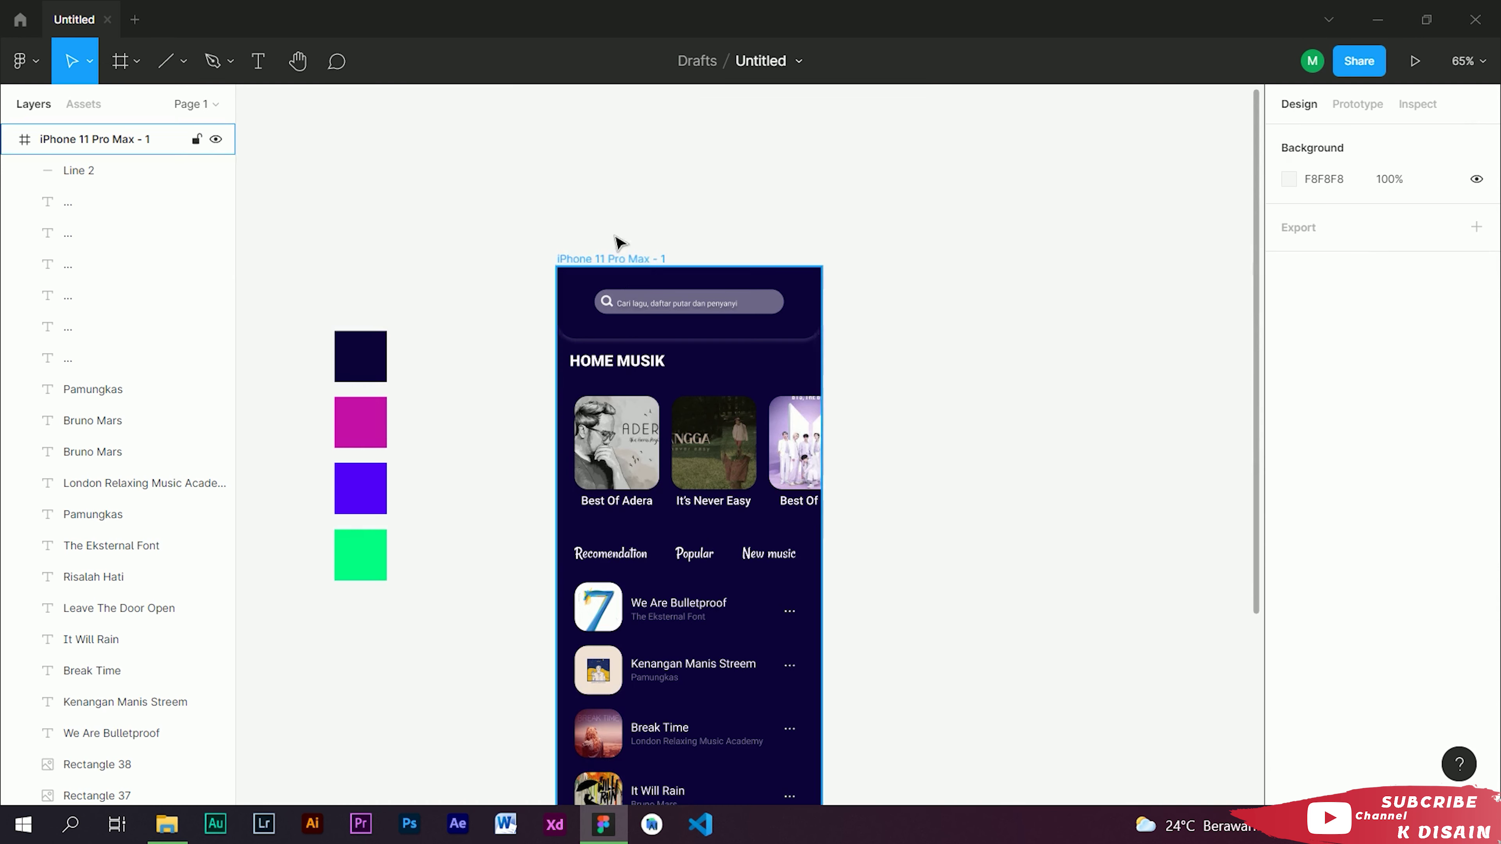
{"action": "left_click", "coordinate": [614, 256]}
{"action": "scroll", "coordinate": [650, 296], "scroll_direction": "down", "scroll_amount": 5}
{"action": "scroll", "coordinate": [679, 331], "scroll_direction": "up", "scroll_amount": 3}
{"action": "scroll", "coordinate": [709, 346], "scroll_direction": "down", "scroll_amount": 1}
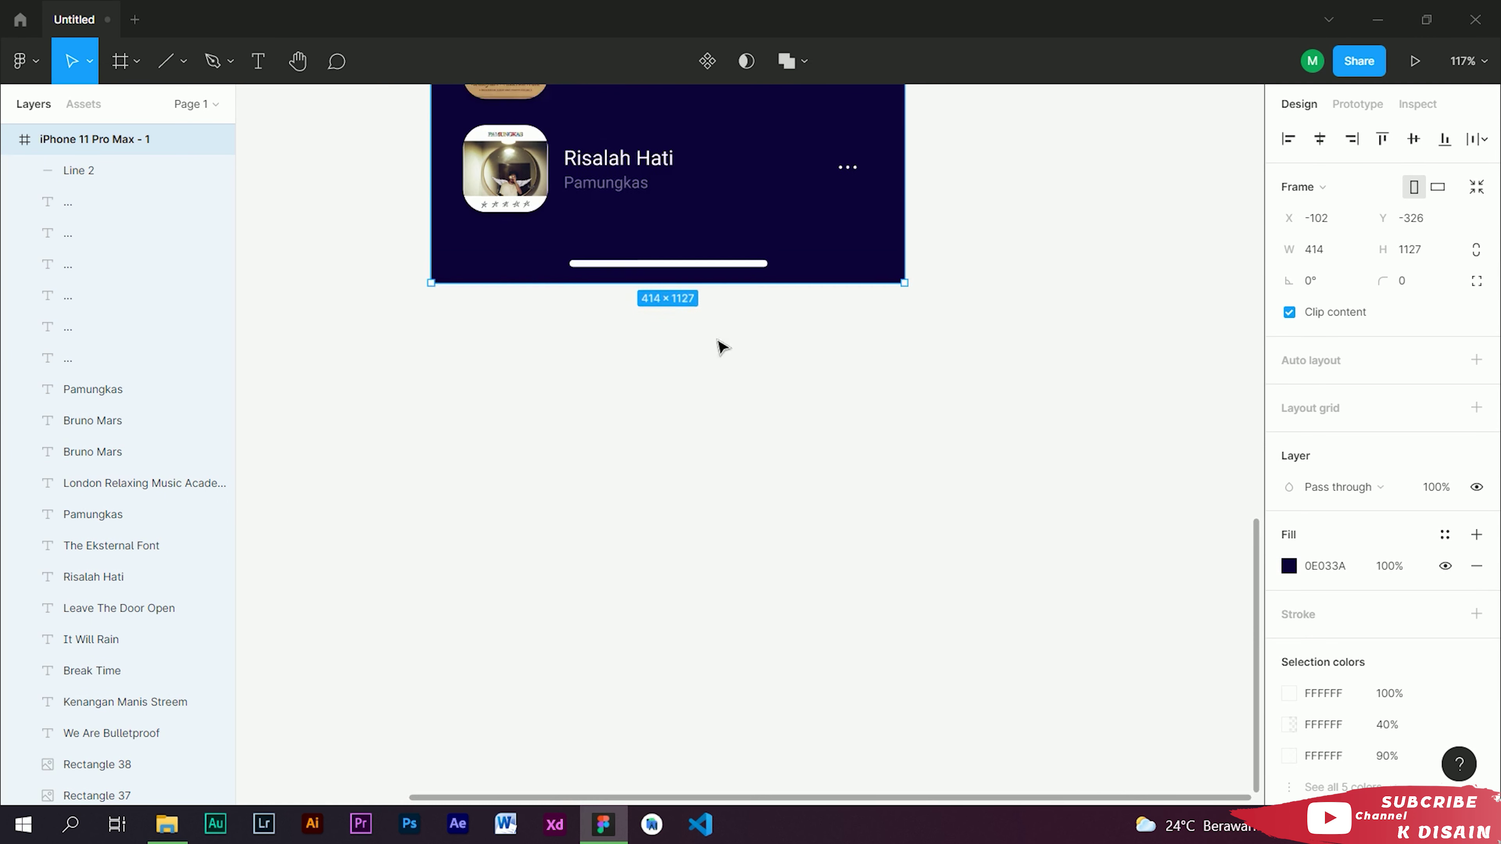
{"action": "scroll", "coordinate": [795, 439], "scroll_direction": "up", "scroll_amount": 8}
{"action": "scroll", "coordinate": [795, 438], "scroll_direction": "up", "scroll_amount": 3}
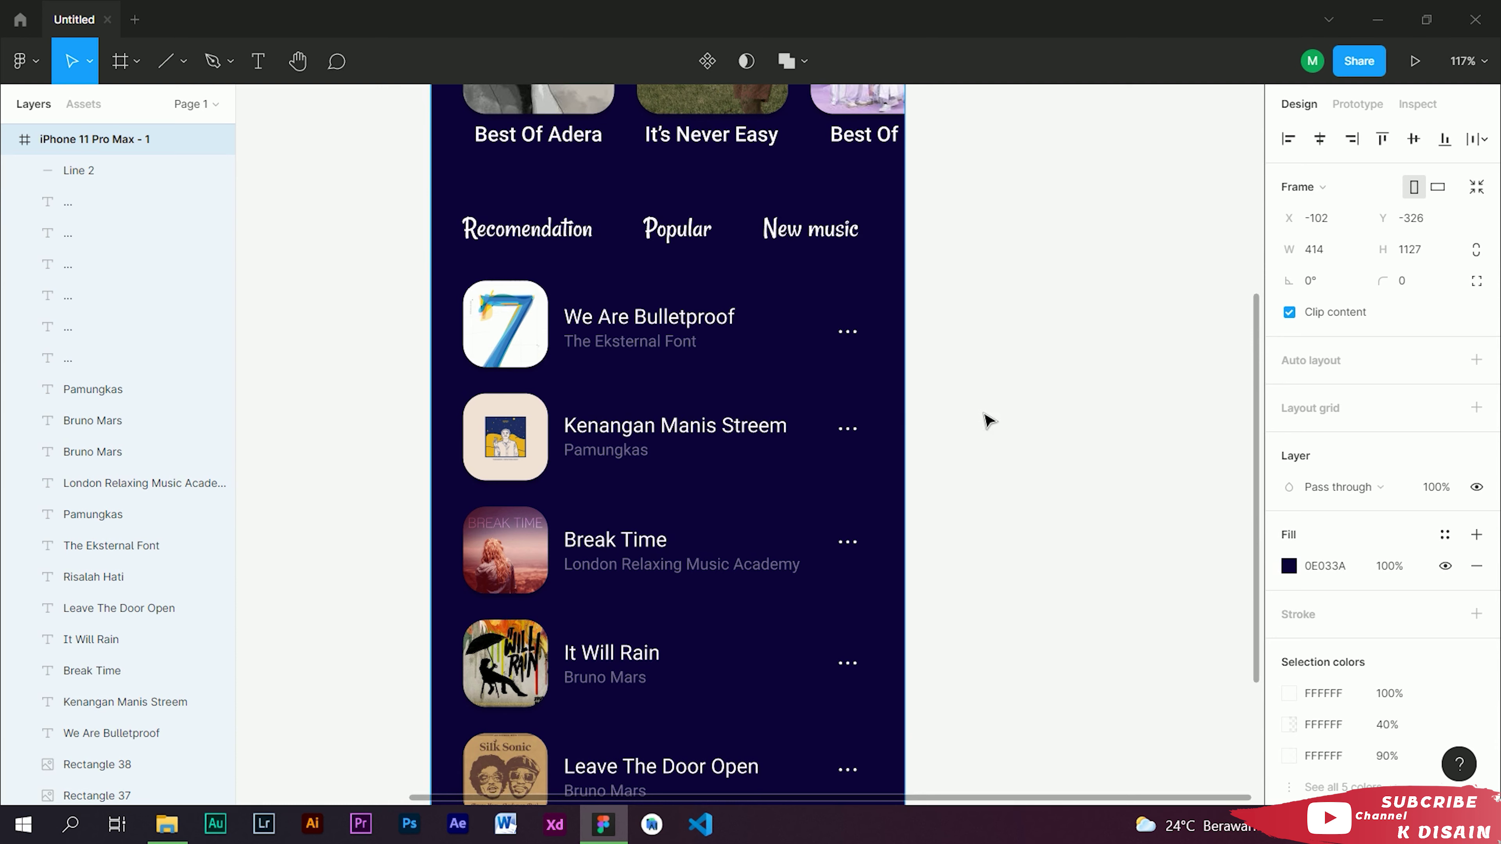
{"action": "scroll", "coordinate": [795, 390], "scroll_direction": "up", "scroll_amount": 6}
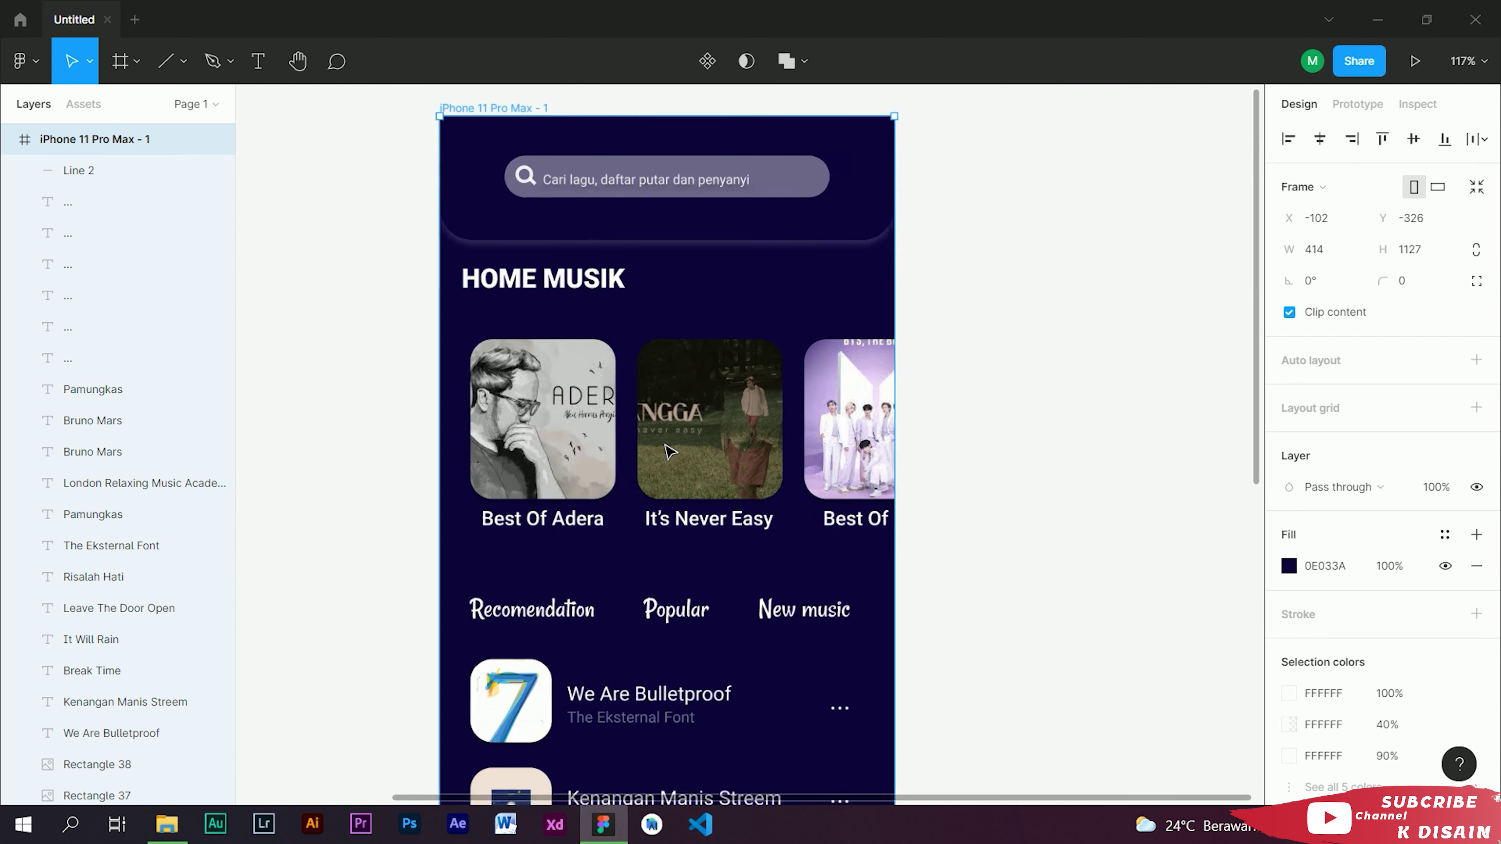
{"action": "scroll", "coordinate": [654, 425], "scroll_direction": "down", "scroll_amount": 5}
{"action": "left_click", "coordinate": [184, 61]}
Draw a large circle filled with the magenta swatch and give it a 300 layer blur
{"action": "left_click", "coordinate": [169, 179]}
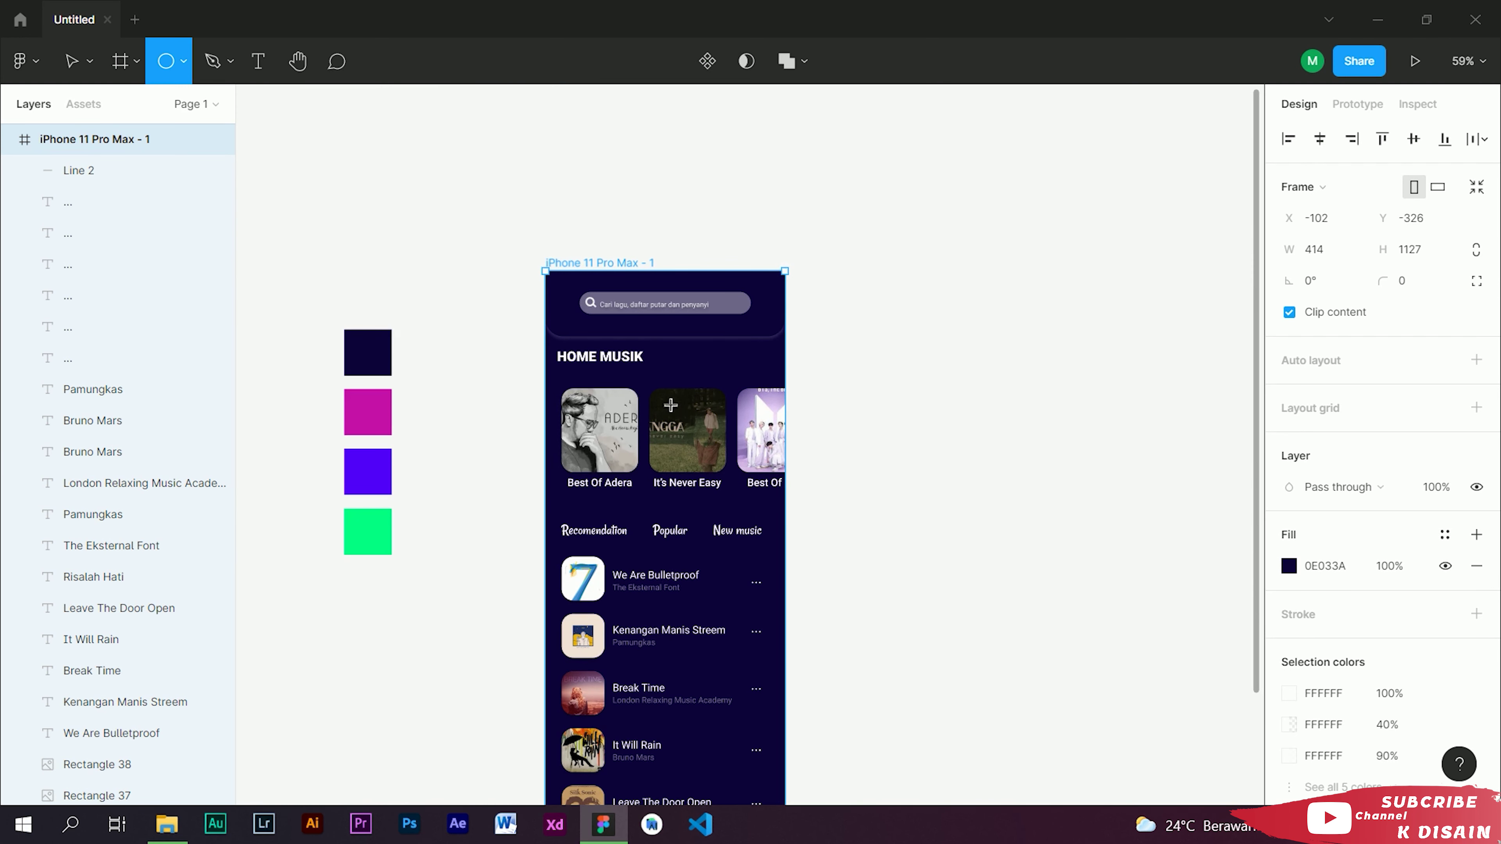
{"action": "left_click_drag", "start_coordinate": [677, 389], "coordinate": [832, 545]}
{"action": "left_click", "coordinate": [1315, 631]}
{"action": "left_click", "coordinate": [1288, 533]}
{"action": "left_click", "coordinate": [1059, 587]}
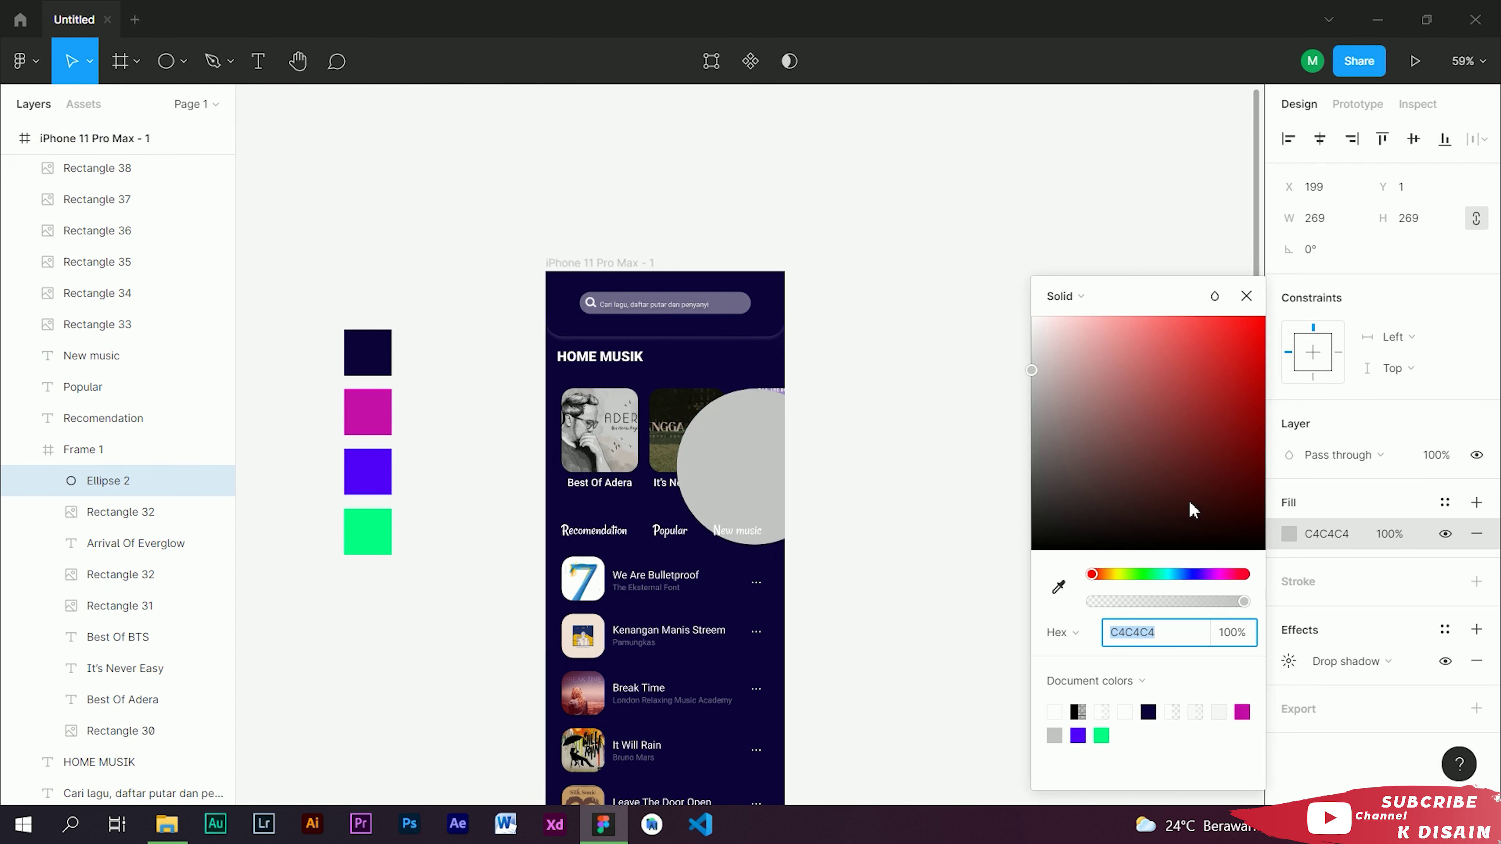
{"action": "left_click", "coordinate": [367, 412]}
{"action": "key", "text": "Escape"}
{"action": "left_click", "coordinate": [1359, 661]}
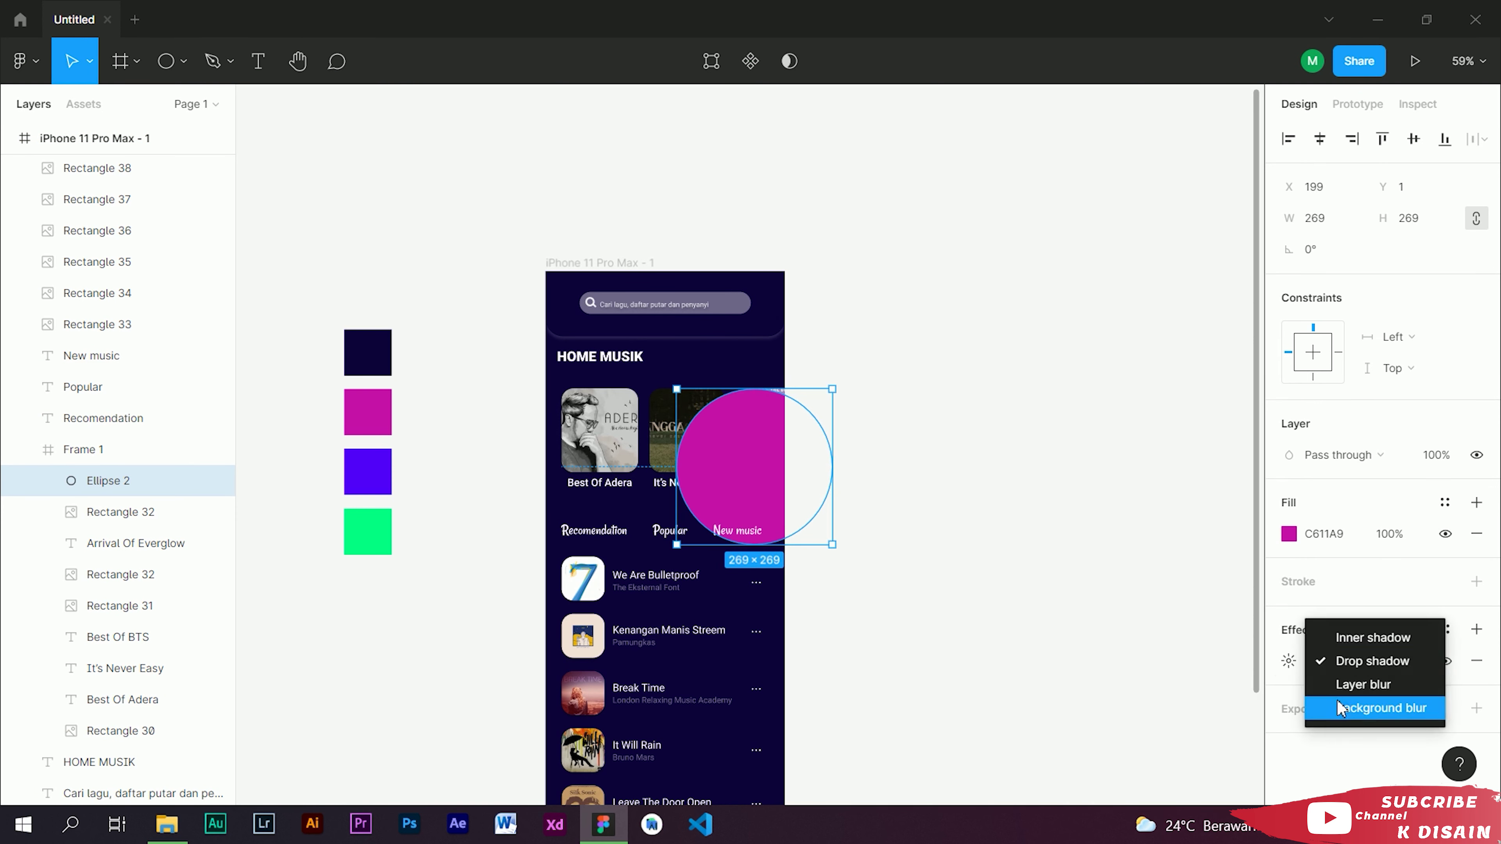
{"action": "left_click", "coordinate": [1288, 661]}
{"action": "left_click", "coordinate": [1092, 709]}
{"action": "type", "text": "300"}
{"action": "key", "text": "Return"}
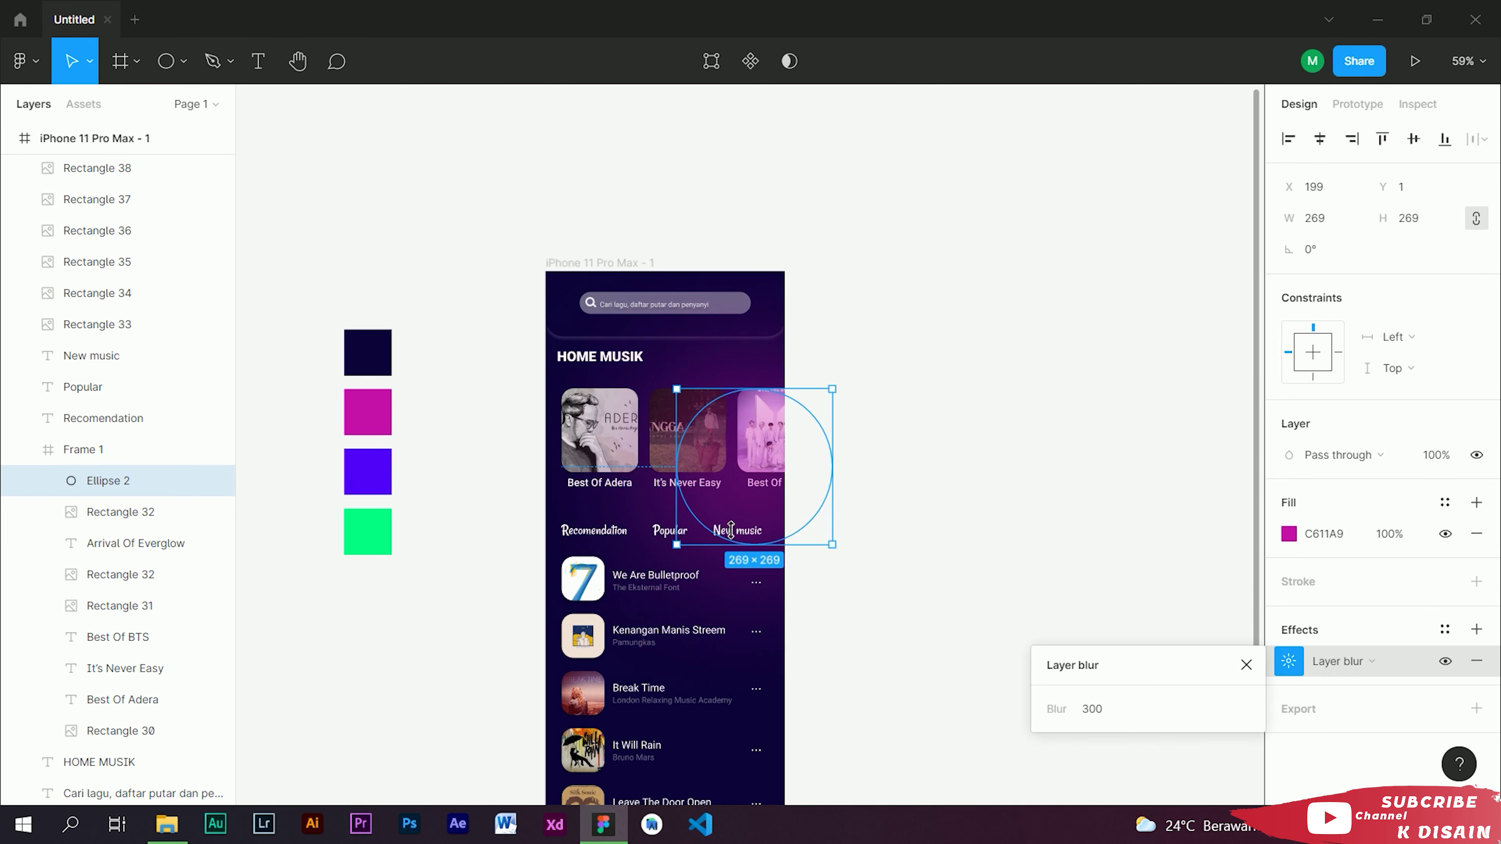
Move the magenta glow inside the phone frame, behind the screen's content
{"action": "left_click_drag", "start_coordinate": [754, 451], "coordinate": [765, 341]}
{"action": "mouse_move", "coordinate": [127, 455]}
{"action": "left_mouse_down"}
{"action": "mouse_move", "coordinate": [120, 751]}
{"action": "mouse_move", "coordinate": [122, 621]}
{"action": "left_mouse_up"}
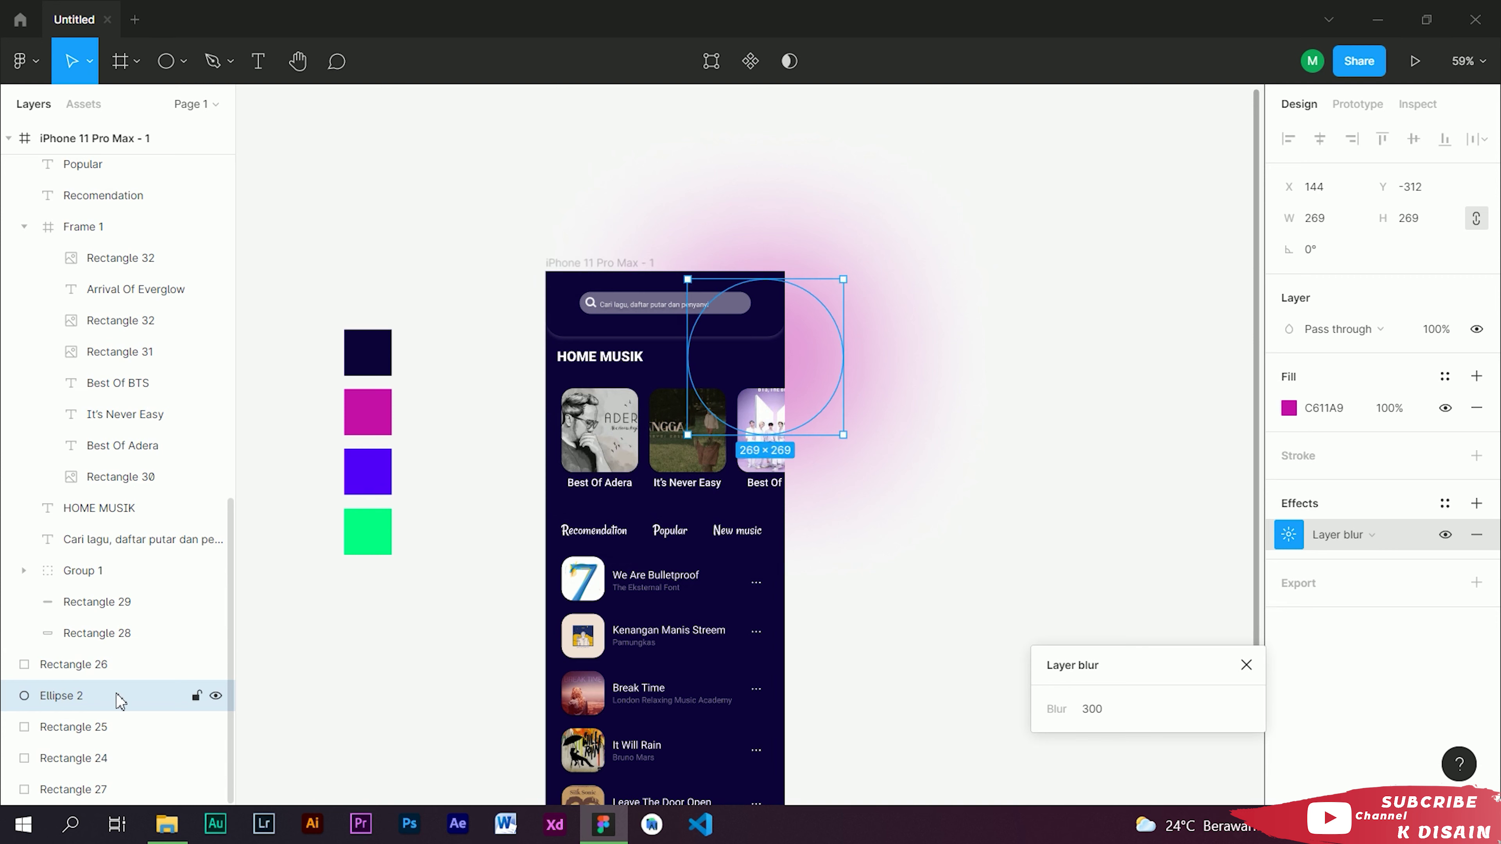
{"action": "left_click_drag", "start_coordinate": [796, 390], "coordinate": [782, 389]}
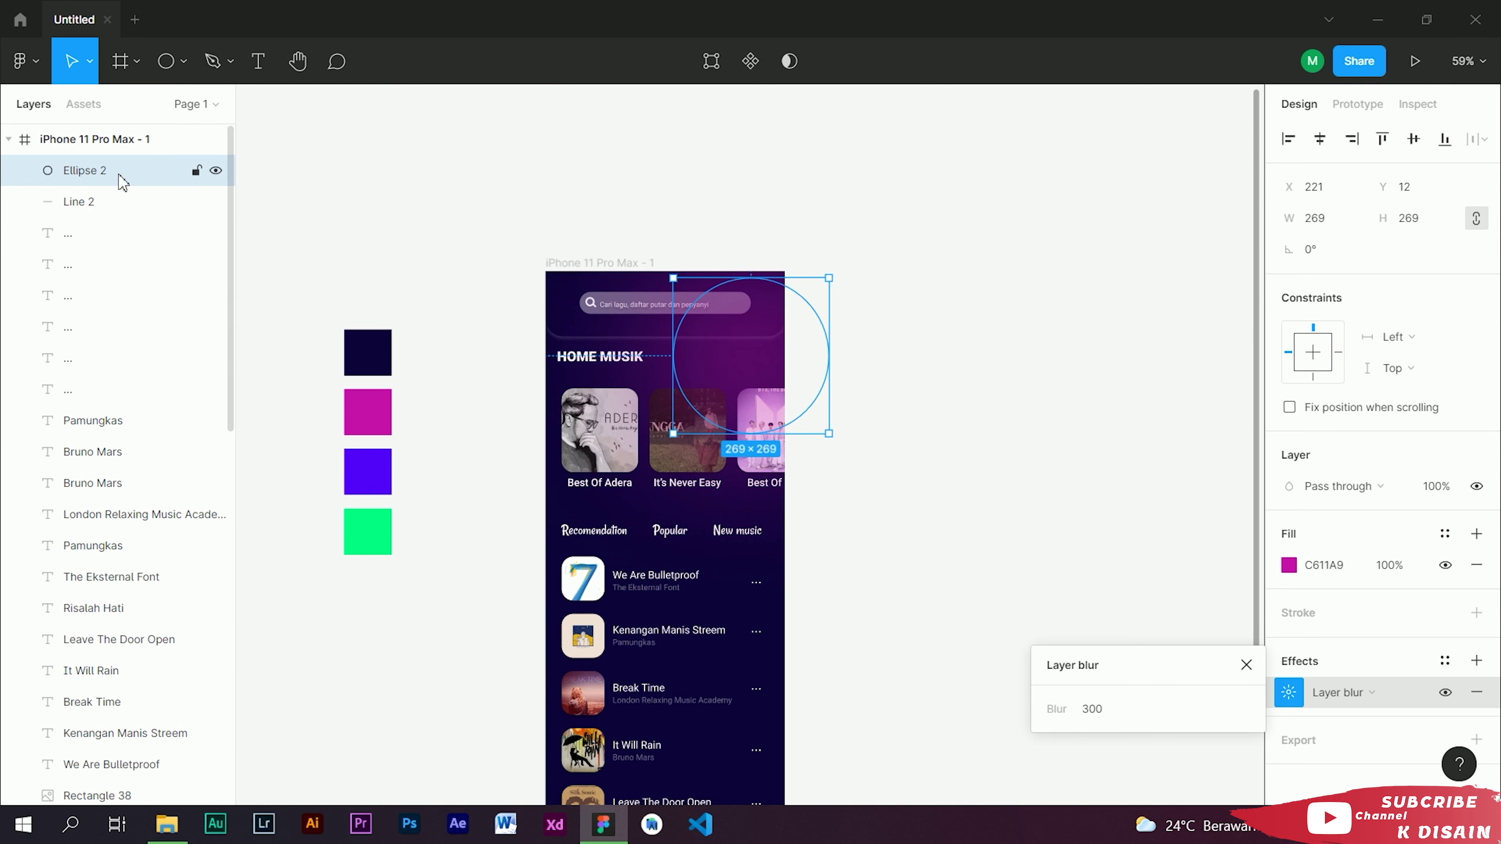
{"action": "scroll", "coordinate": [137, 664], "scroll_direction": "down", "scroll_amount": 2}
{"action": "scroll", "coordinate": [95, 355], "scroll_direction": "up", "scroll_amount": 3}
{"action": "scroll", "coordinate": [91, 289], "scroll_direction": "down", "scroll_amount": 8}
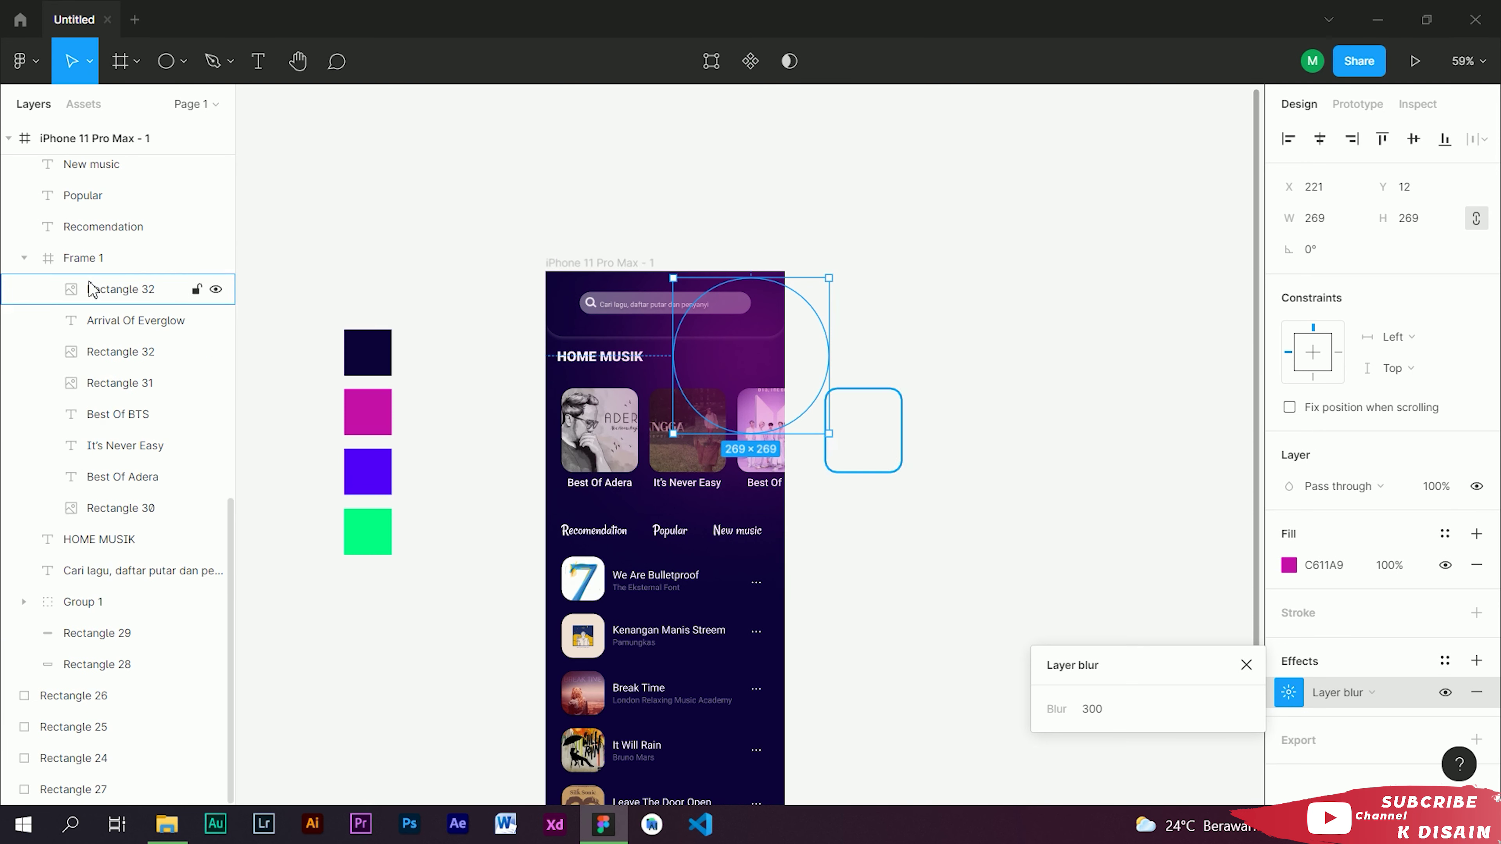
{"action": "left_click", "coordinate": [120, 707]}
{"action": "scroll", "coordinate": [101, 426], "scroll_direction": "up", "scroll_amount": 5}
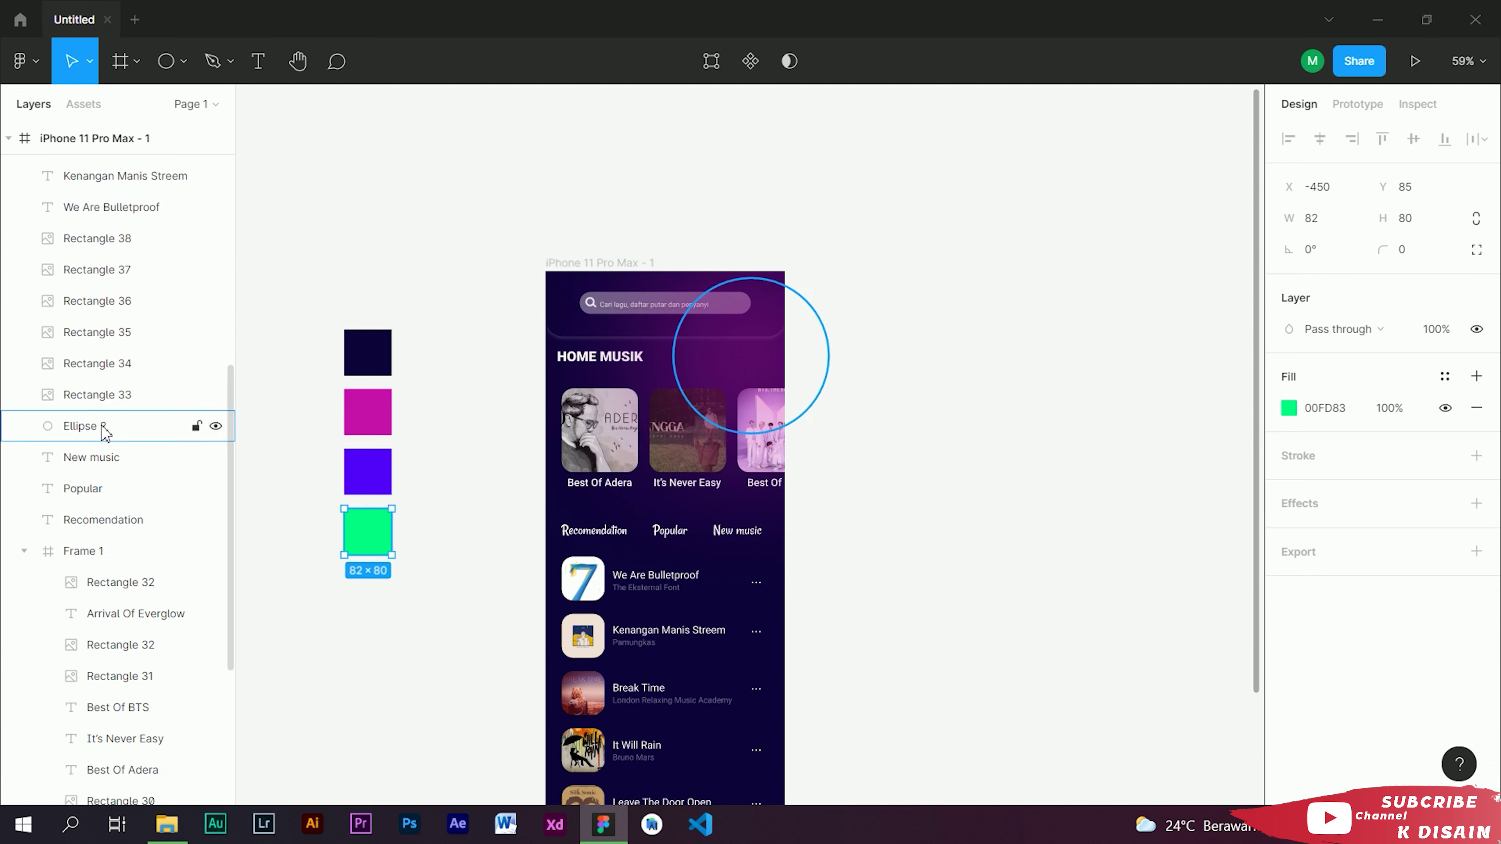
{"action": "scroll", "coordinate": [117, 295], "scroll_direction": "down", "scroll_amount": 6}
{"action": "left_click_drag", "start_coordinate": [118, 320], "coordinate": [142, 536]}
{"action": "left_click_drag", "start_coordinate": [137, 679], "coordinate": [137, 679]}
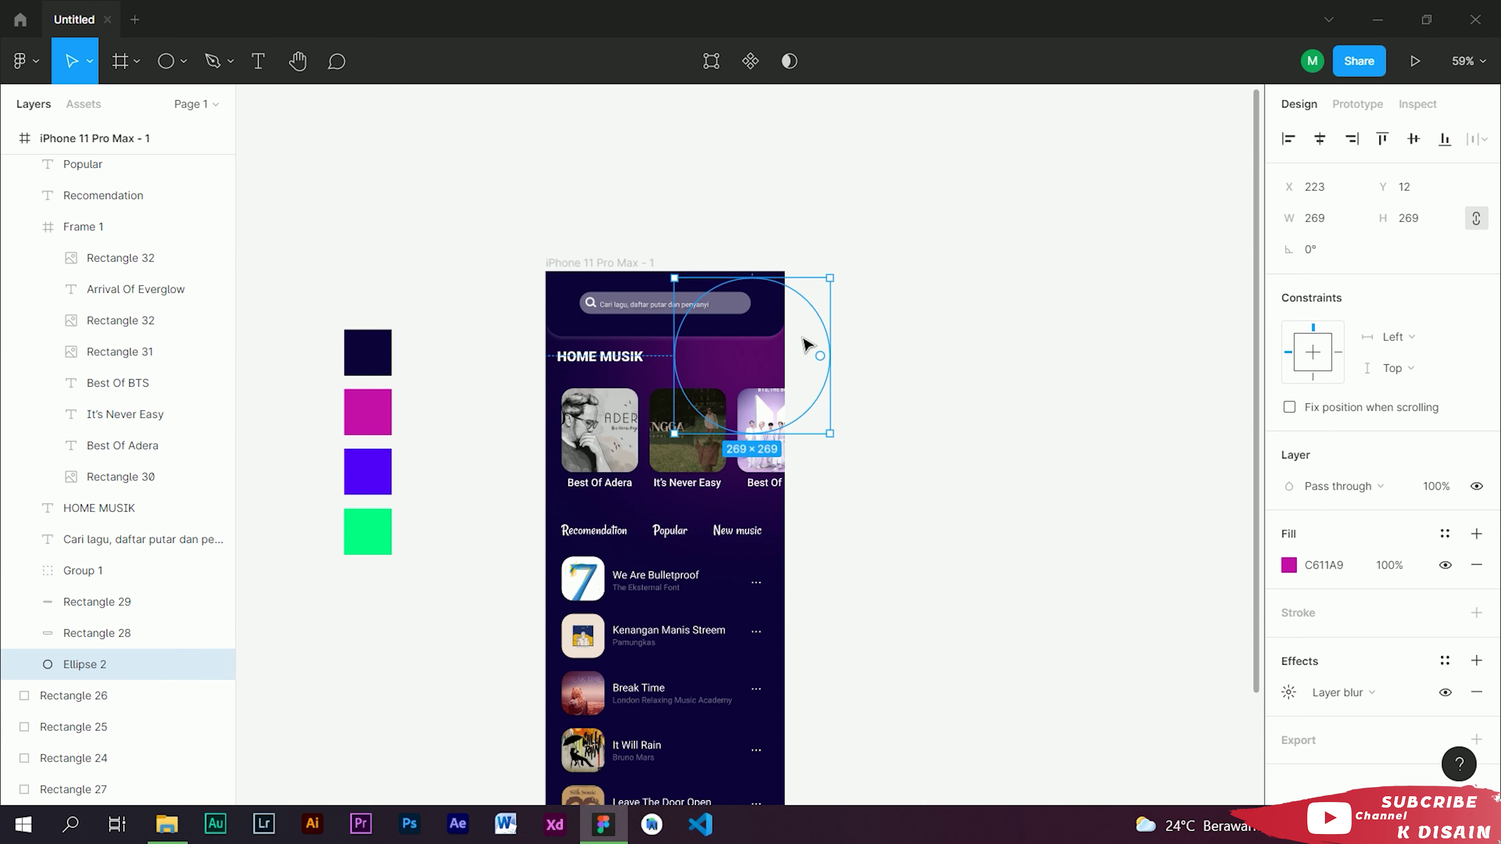
Duplicate the glow to the lower left and recolour the copy with the purple swatch
{"action": "left_click_drag", "start_coordinate": [755, 392], "coordinate": [568, 582]}
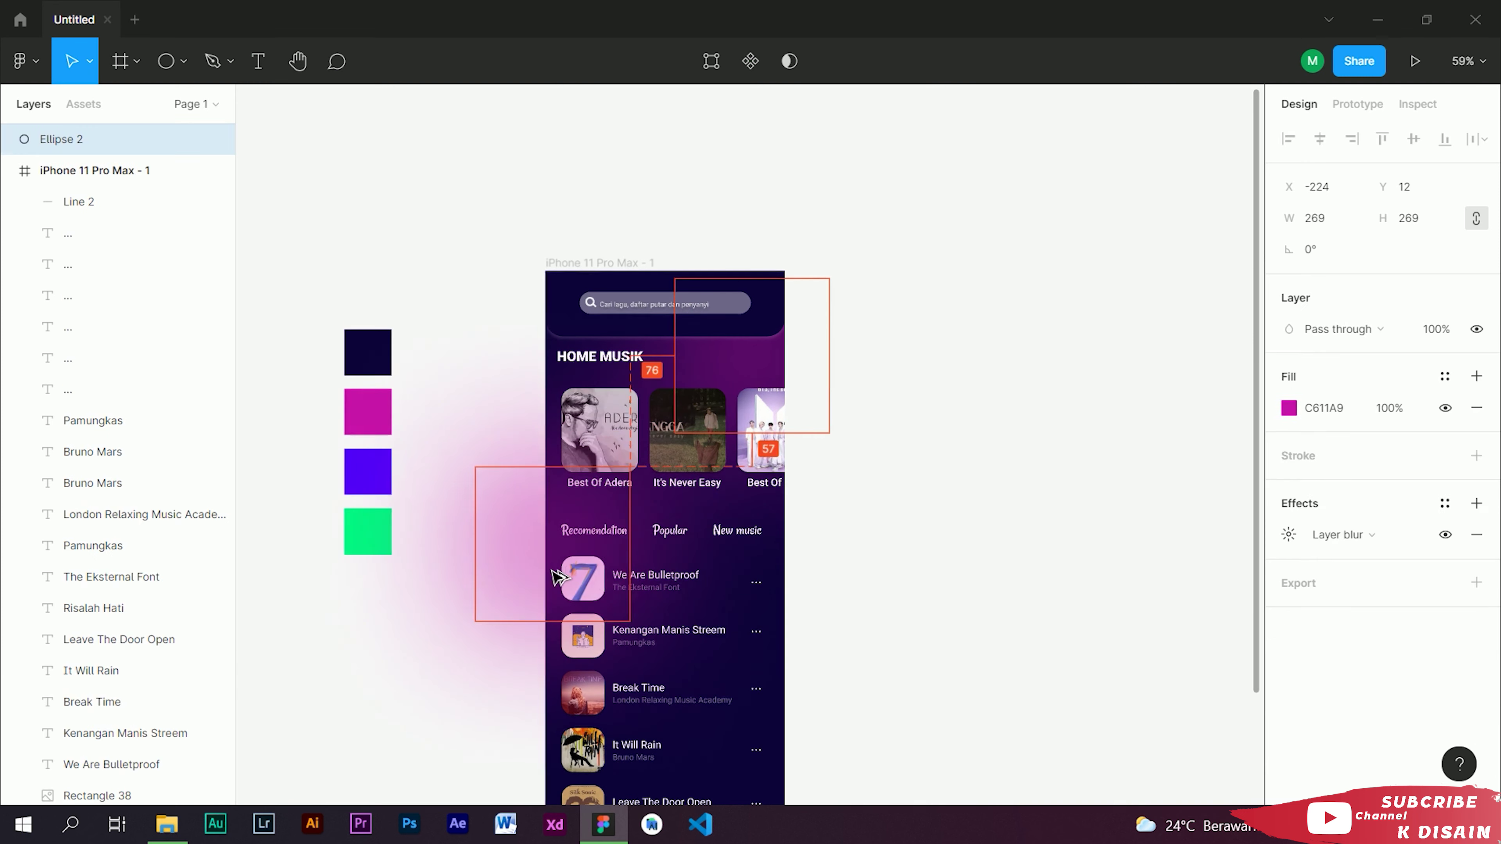
{"action": "left_click", "coordinate": [1289, 556]}
{"action": "left_click", "coordinate": [1057, 587]}
{"action": "left_click", "coordinate": [367, 472]}
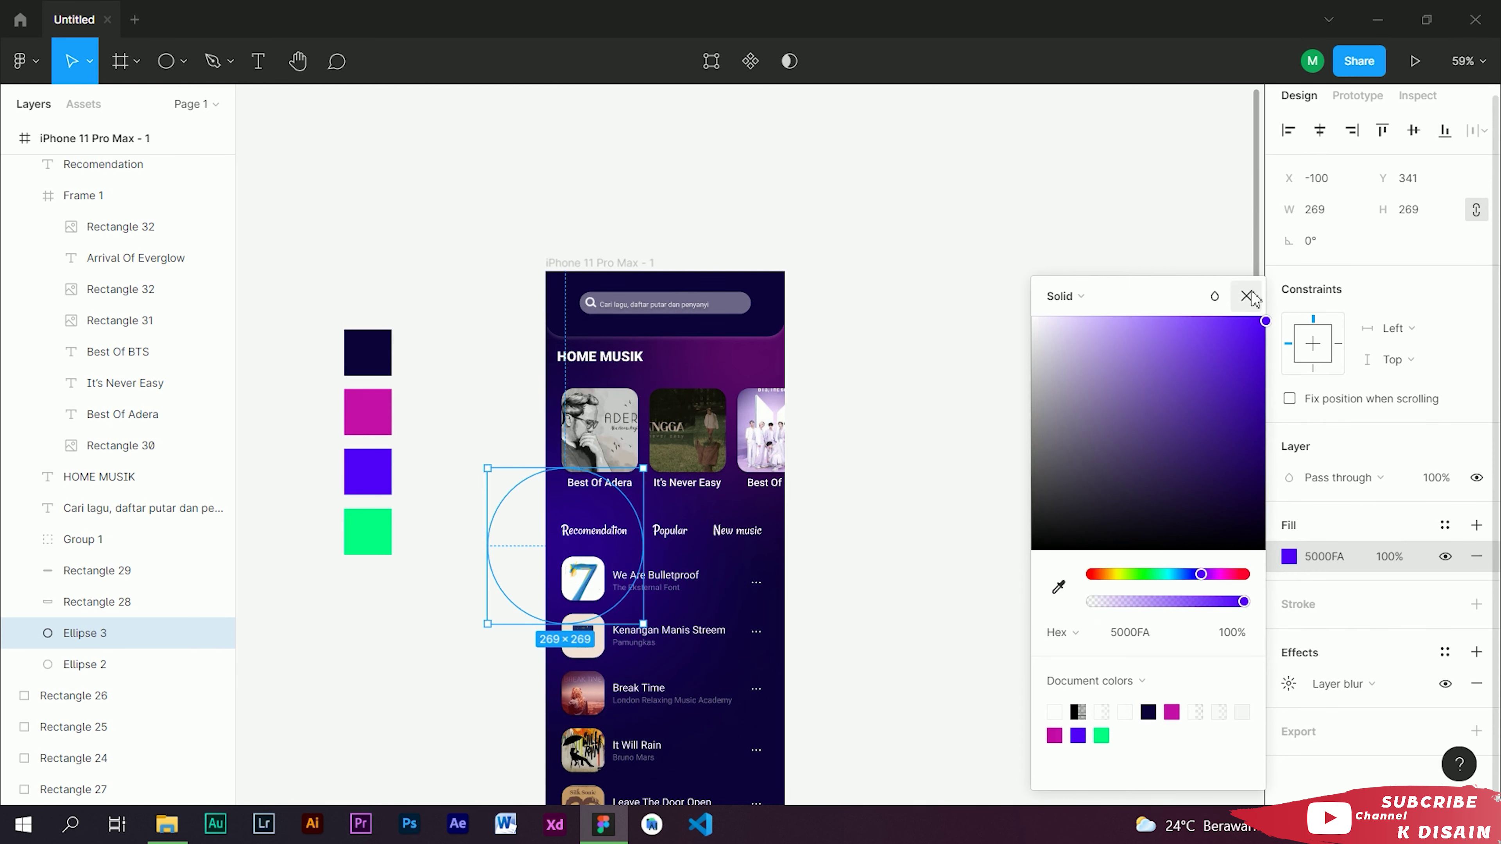
{"action": "left_click", "coordinate": [1246, 295]}
Reposition a glow circle mid-list and recolour it with the green swatch (00FD83)
{"action": "left_click", "coordinate": [104, 163]}
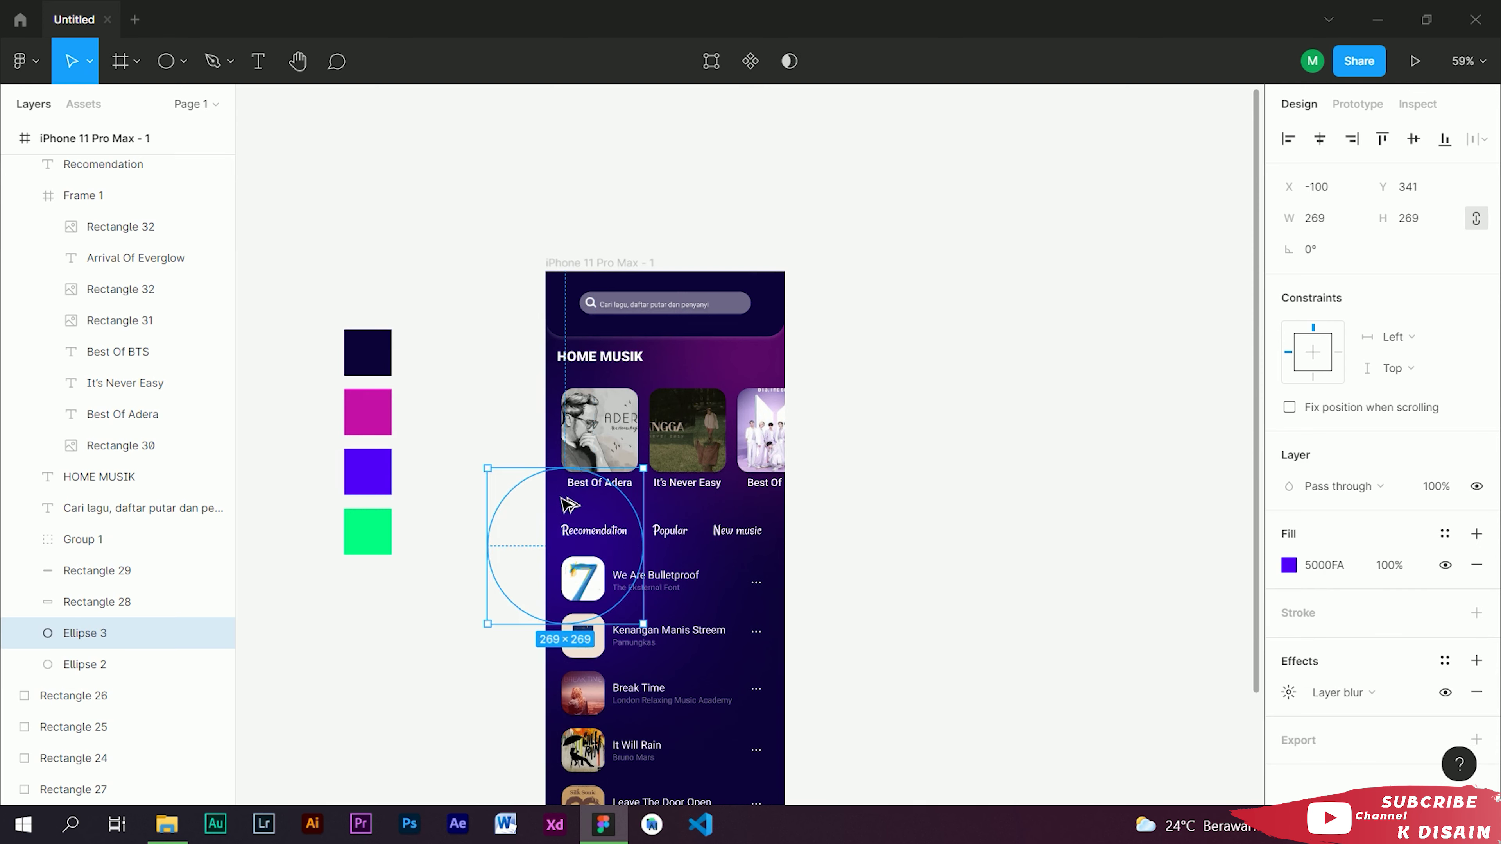
{"action": "left_click_drag", "start_coordinate": [568, 503], "coordinate": [737, 686]}
{"action": "scroll", "coordinate": [750, 552], "scroll_direction": "down", "scroll_amount": 3}
{"action": "left_click", "coordinate": [1289, 565]}
{"action": "left_click", "coordinate": [1058, 587]}
{"action": "left_click", "coordinate": [367, 319]}
{"action": "left_click", "coordinate": [750, 467]}
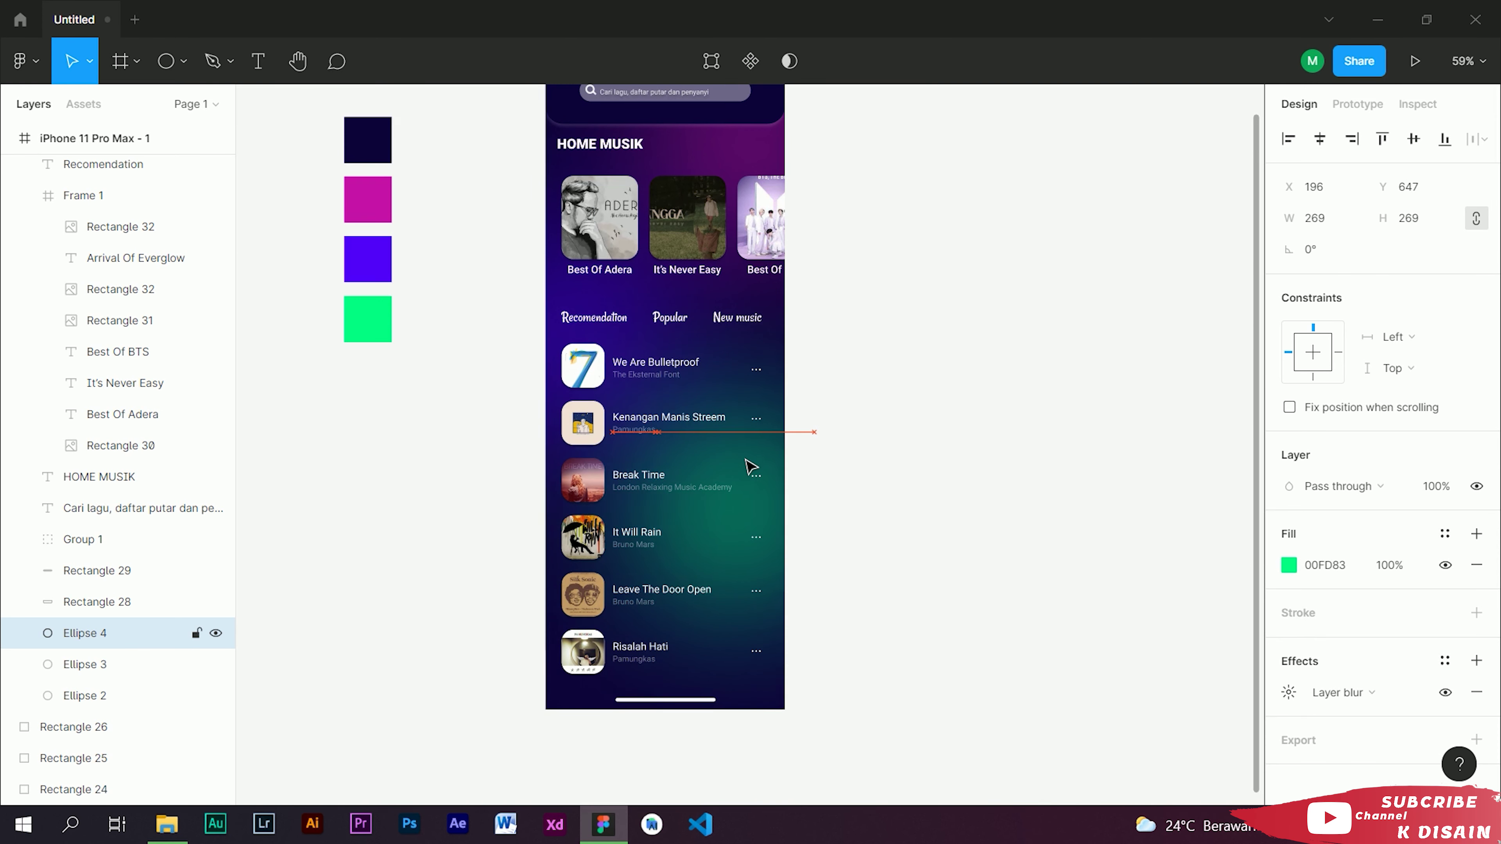
Duplicate the green glow, recolour it magenta C611A9, and place it at the frame bottom
{"action": "mouse_move", "coordinate": [774, 537]}
{"action": "left_mouse_down"}
{"action": "mouse_move", "coordinate": [572, 674]}
{"action": "mouse_move", "coordinate": [572, 566]}
{"action": "left_mouse_up"}
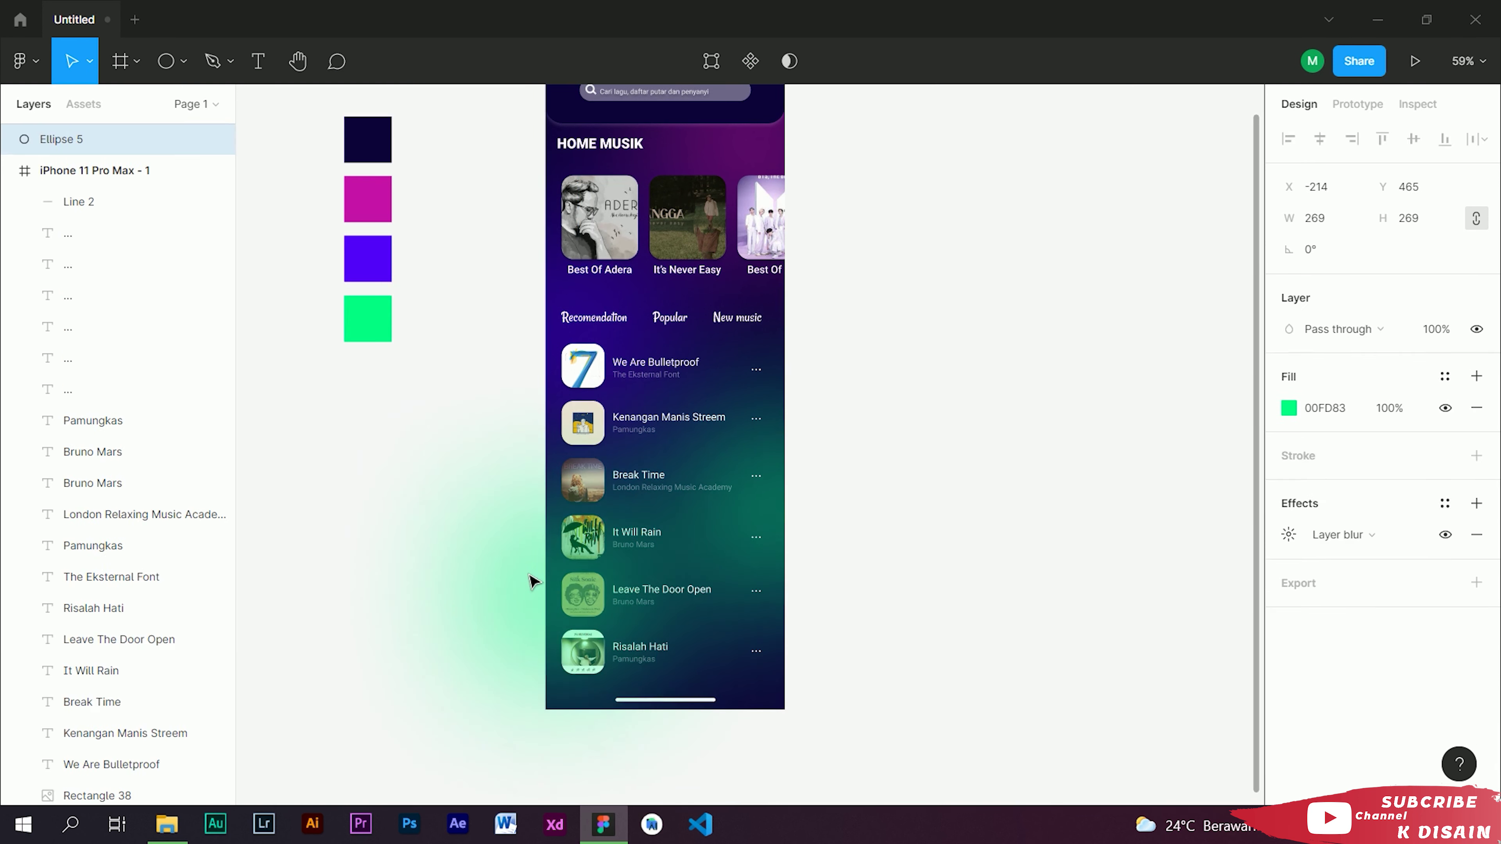
{"action": "left_click", "coordinate": [1289, 565]}
{"action": "left_click", "coordinate": [1058, 586]}
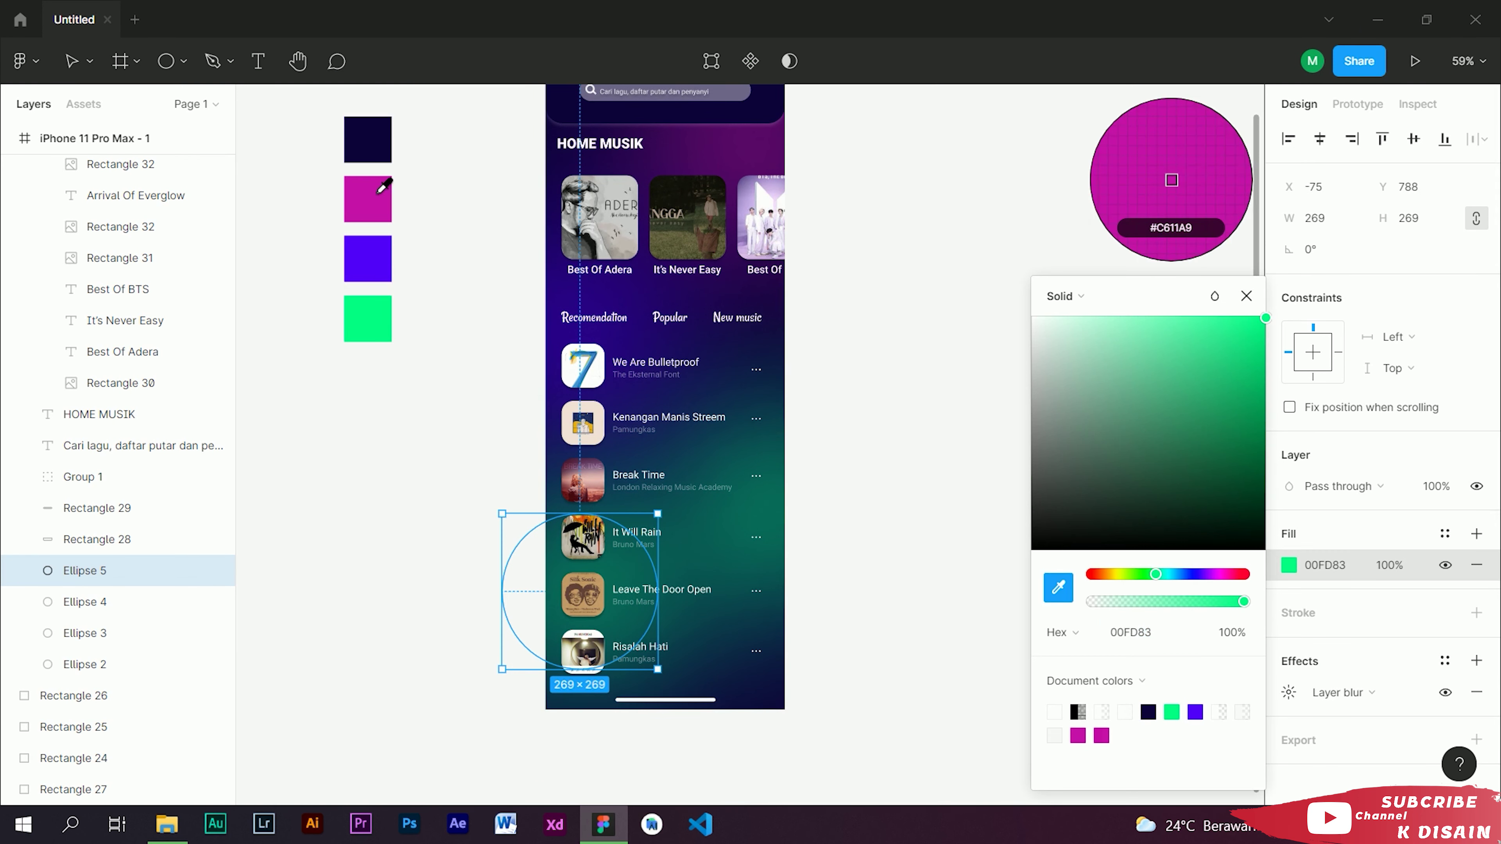
{"action": "left_click", "coordinate": [387, 192]}
{"action": "left_click", "coordinate": [1245, 295]}
{"action": "left_click", "coordinate": [844, 352]}
{"action": "scroll", "coordinate": [844, 352], "scroll_direction": "up", "scroll_amount": 3}
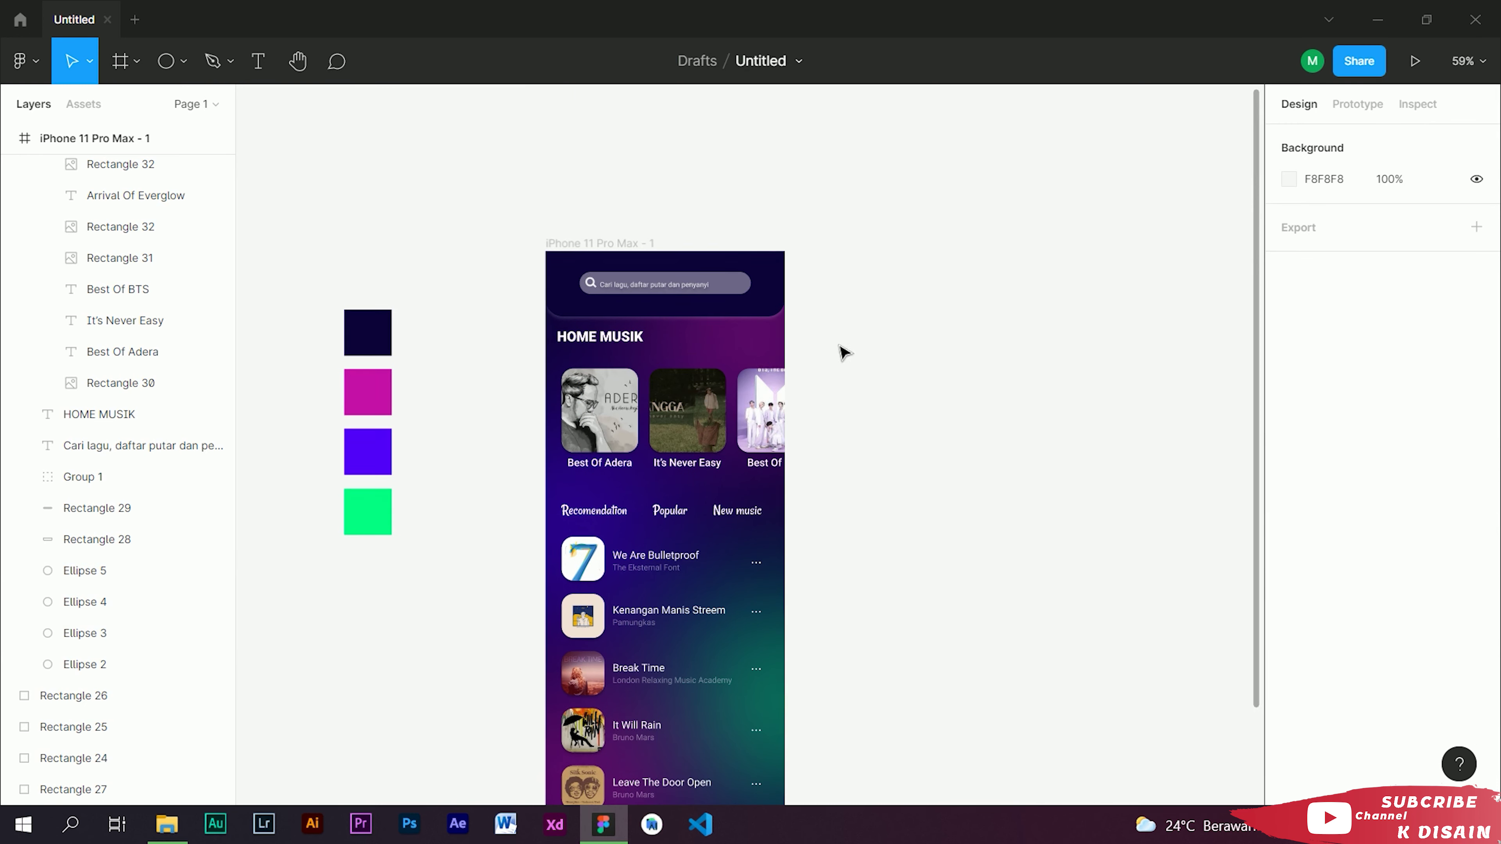
{"action": "left_click", "coordinate": [755, 355]}
{"action": "scroll", "coordinate": [755, 355], "scroll_direction": "down", "scroll_amount": 3}
{"action": "left_click_drag", "start_coordinate": [733, 172], "coordinate": [633, 718]}
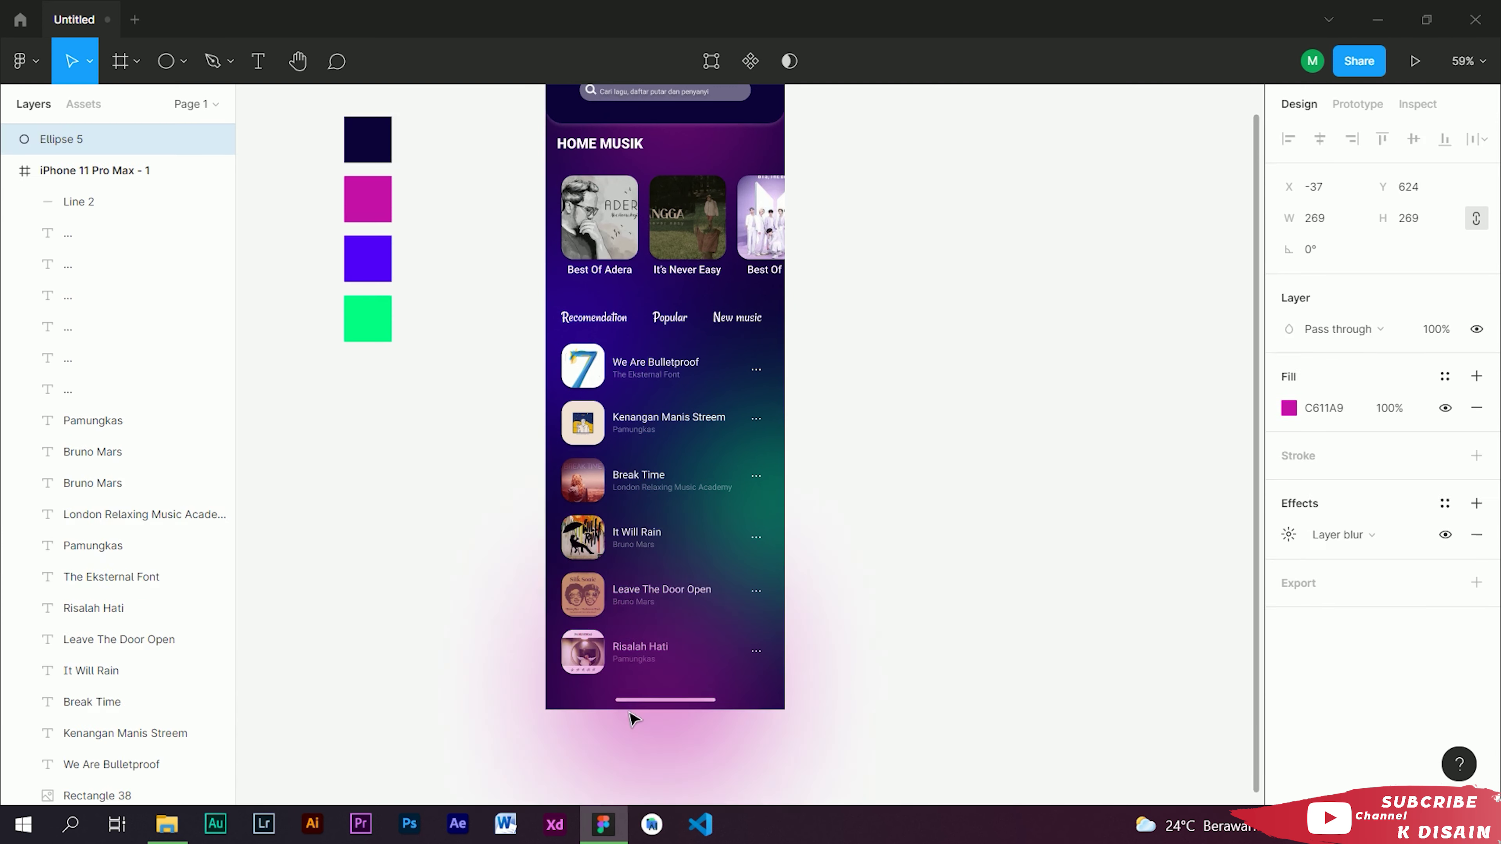
{"action": "left_click_drag", "start_coordinate": [620, 679], "coordinate": [630, 698]}
{"action": "left_click", "coordinate": [965, 635]}
{"action": "scroll", "coordinate": [1032, 536], "scroll_direction": "up", "scroll_amount": 5, "text": "ctrl"}
Import the PikPng microphone image and size it to 15×27 at the search bar's right end
{"action": "scroll", "coordinate": [918, 379], "scroll_direction": "up", "scroll_amount": 3}
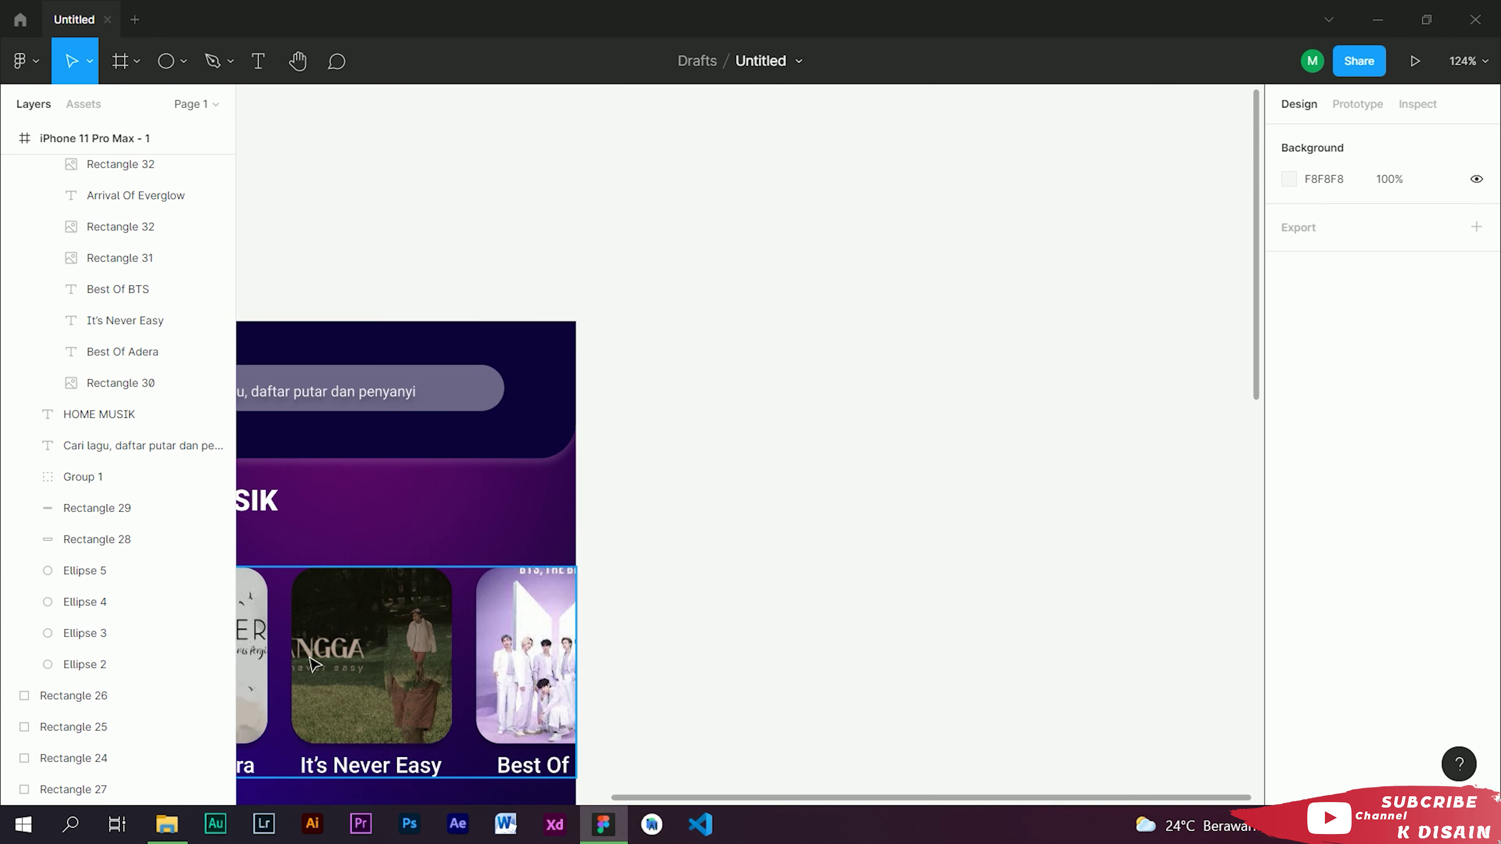
{"action": "key", "text": "alt+Tab"}
{"action": "left_click_drag", "start_coordinate": [291, 417], "coordinate": [469, 496]}
{"action": "mouse_move", "coordinate": [690, 127]}
{"action": "left_mouse_down"}
{"action": "mouse_move", "coordinate": [386, 585]}
{"action": "mouse_move", "coordinate": [542, 442]}
{"action": "left_mouse_up"}
{"action": "scroll", "coordinate": [657, 384], "scroll_direction": "up", "scroll_amount": 5, "text": "ctrl"}
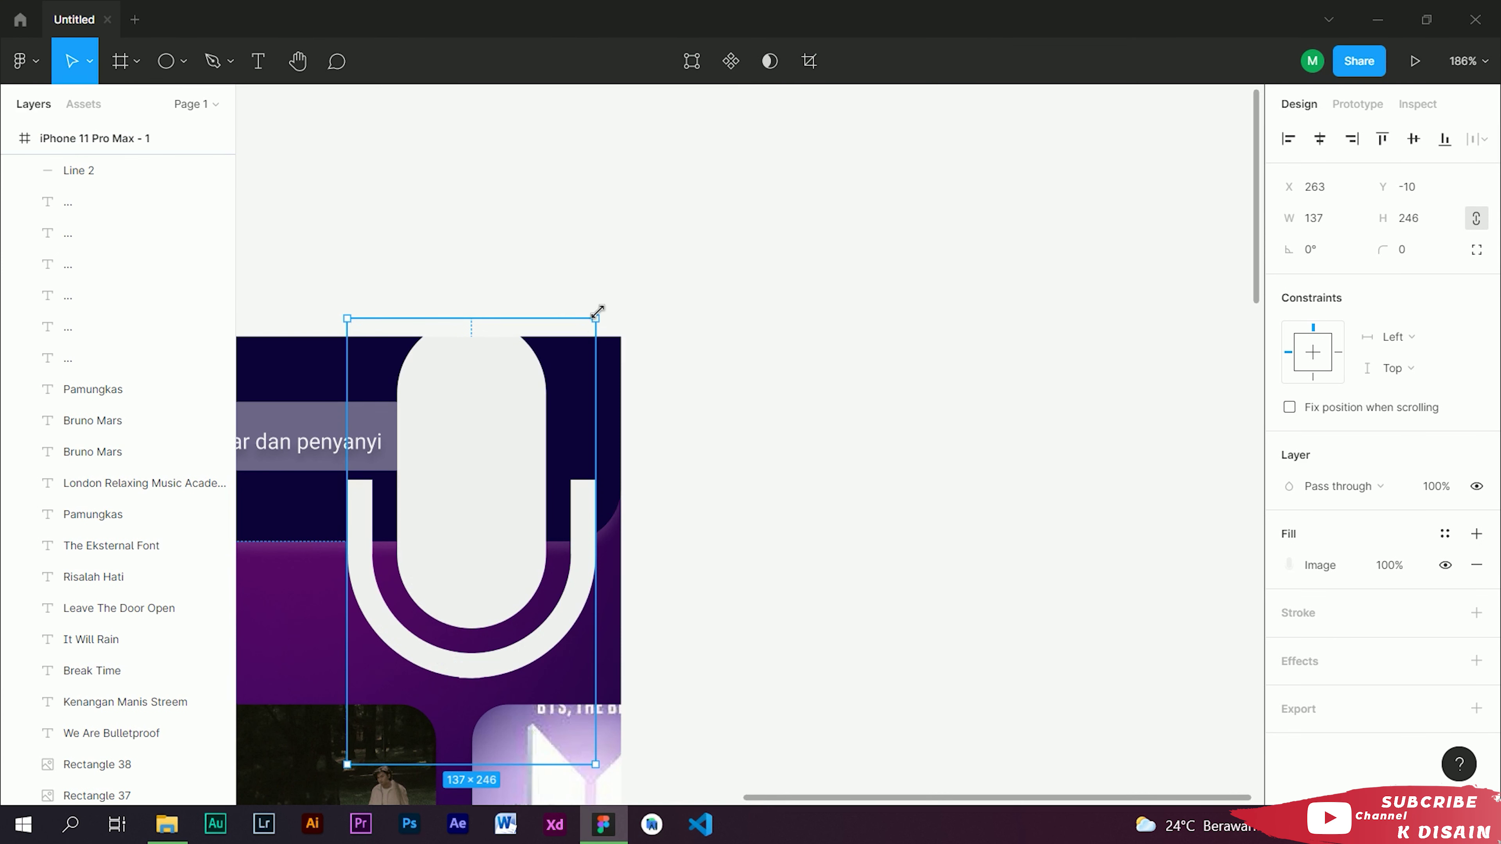
{"action": "left_click_drag", "start_coordinate": [596, 319], "coordinate": [452, 568]}
{"action": "left_click_drag", "start_coordinate": [395, 637], "coordinate": [486, 429]}
{"action": "left_click_drag", "start_coordinate": [512, 379], "coordinate": [472, 459]}
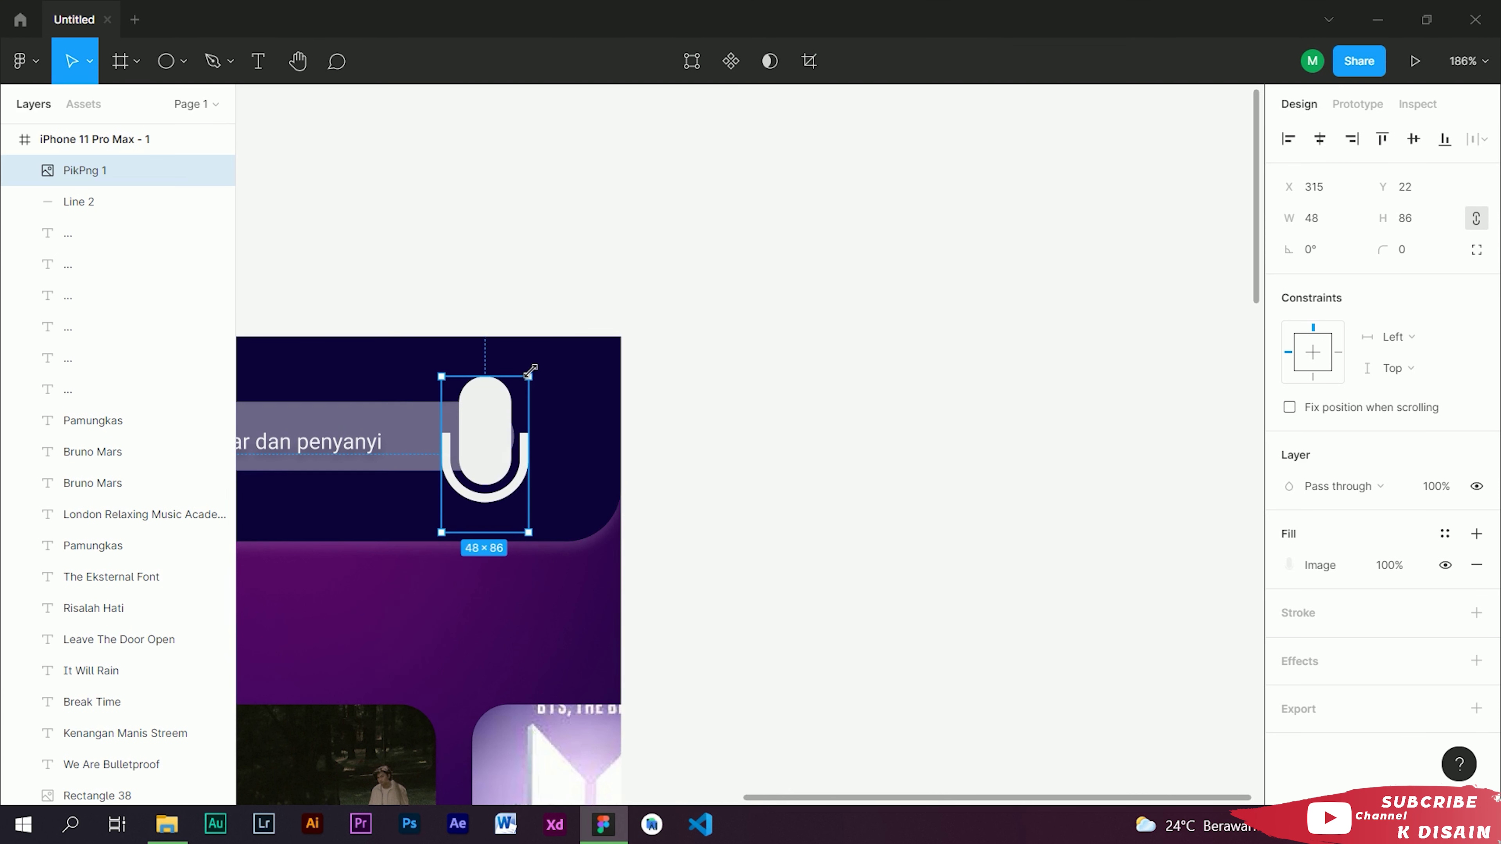
{"action": "scroll", "coordinate": [465, 466], "scroll_direction": "up", "scroll_amount": 5}
{"action": "left_click_drag", "start_coordinate": [522, 532], "coordinate": [570, 414]}
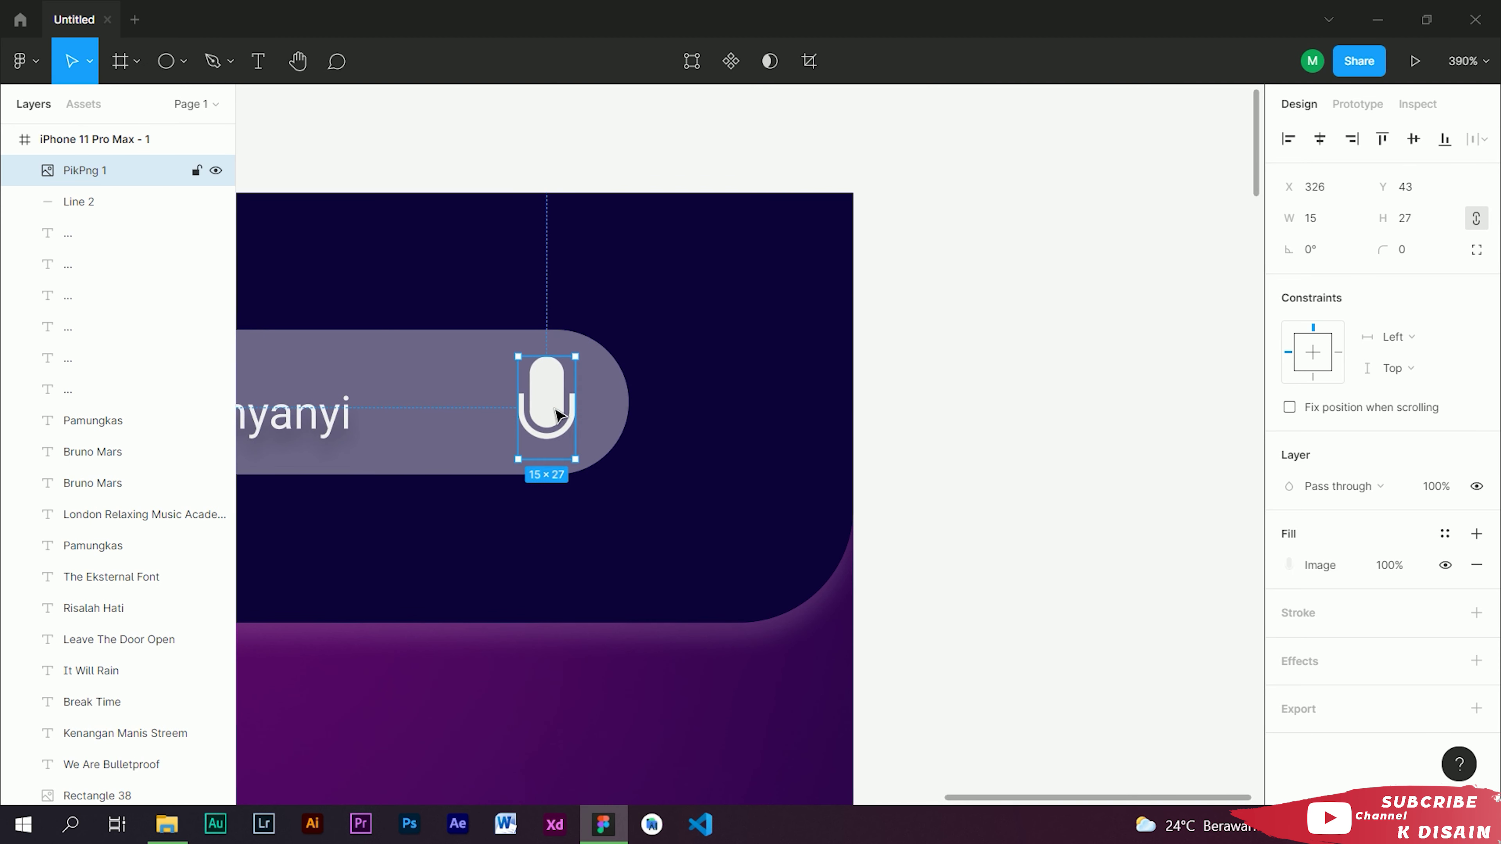
Set the microphone image to 50% opacity
{"action": "left_click", "coordinate": [1392, 566]}
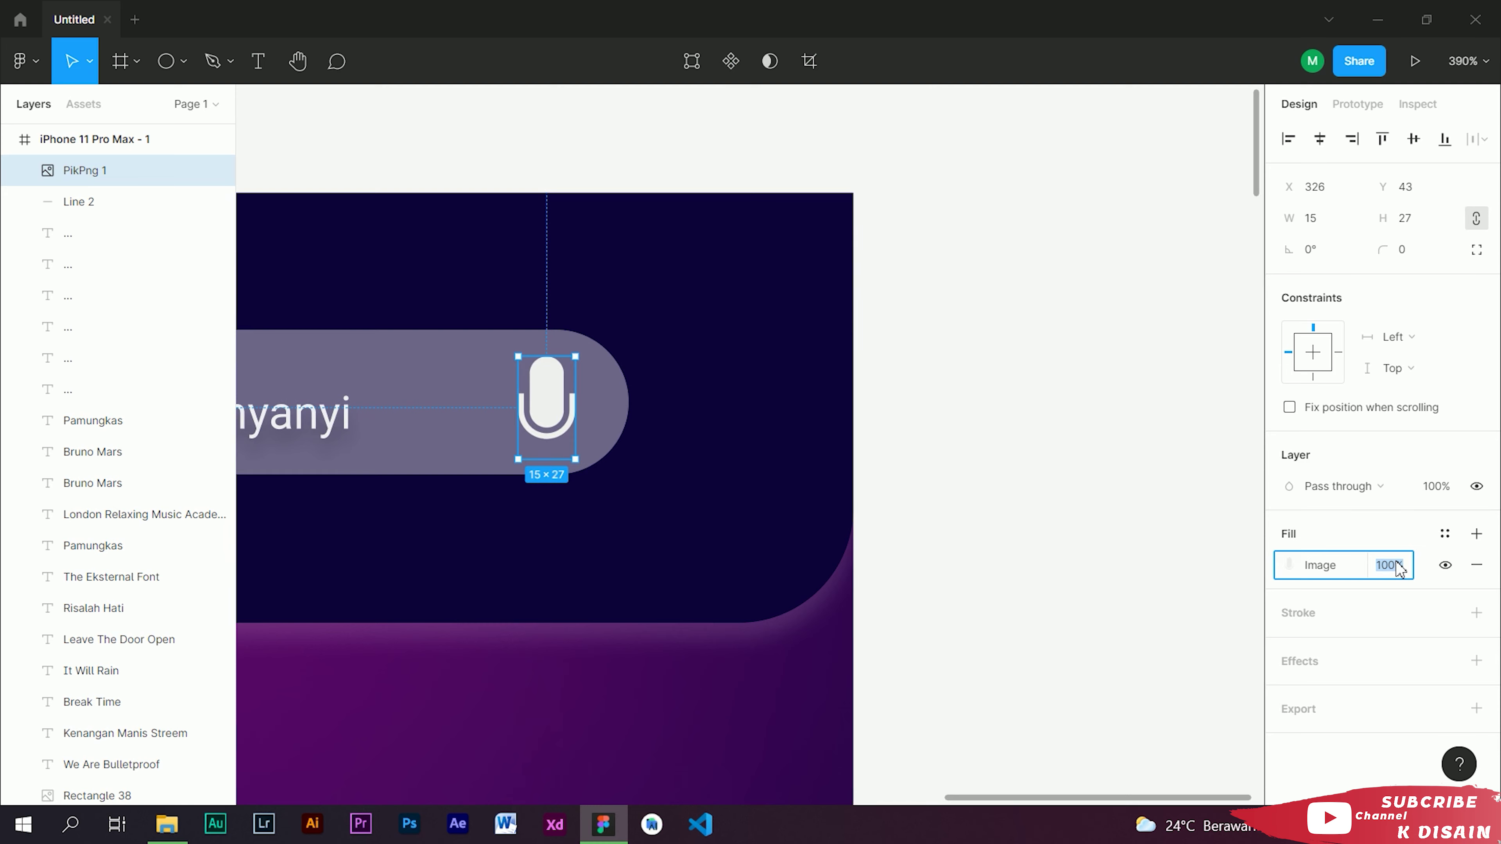
{"action": "type", "text": "50"}
{"action": "key", "text": "Return"}
{"action": "left_click", "coordinate": [596, 614]}
{"action": "scroll", "coordinate": [520, 654], "scroll_direction": "down", "scroll_amount": 5}
{"action": "scroll", "coordinate": [520, 653], "scroll_direction": "down", "scroll_amount": 3}
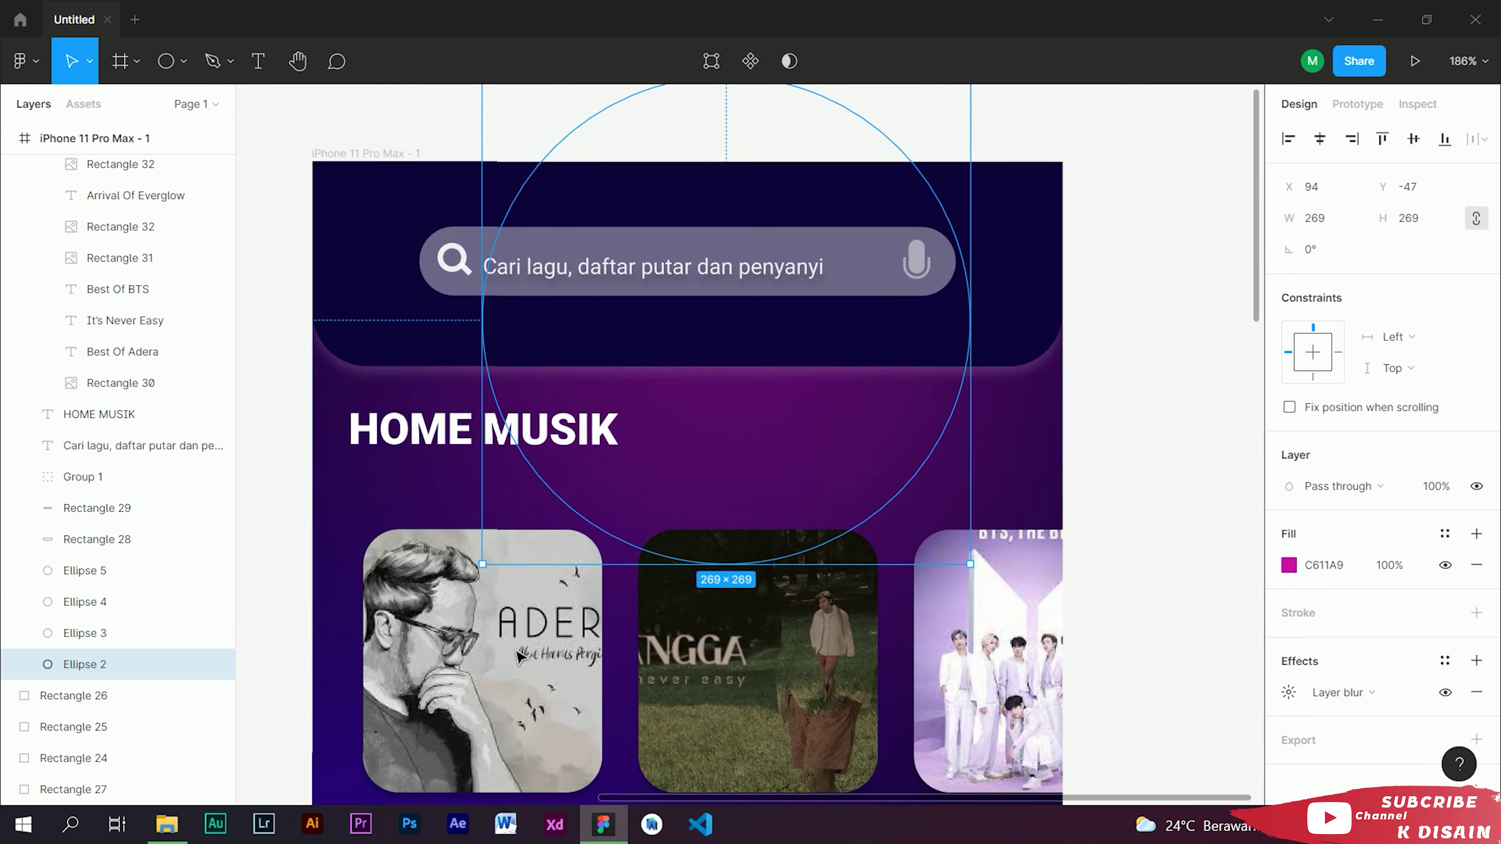
{"action": "scroll", "coordinate": [379, 530], "scroll_direction": "down", "scroll_amount": 5}
{"action": "scroll", "coordinate": [888, 660], "scroll_direction": "down", "scroll_amount": 3}
Clear the selection and select the whole home screen frame
{"action": "left_click", "coordinate": [965, 590]}
{"action": "scroll", "coordinate": [965, 590], "scroll_direction": "down", "scroll_amount": 1}
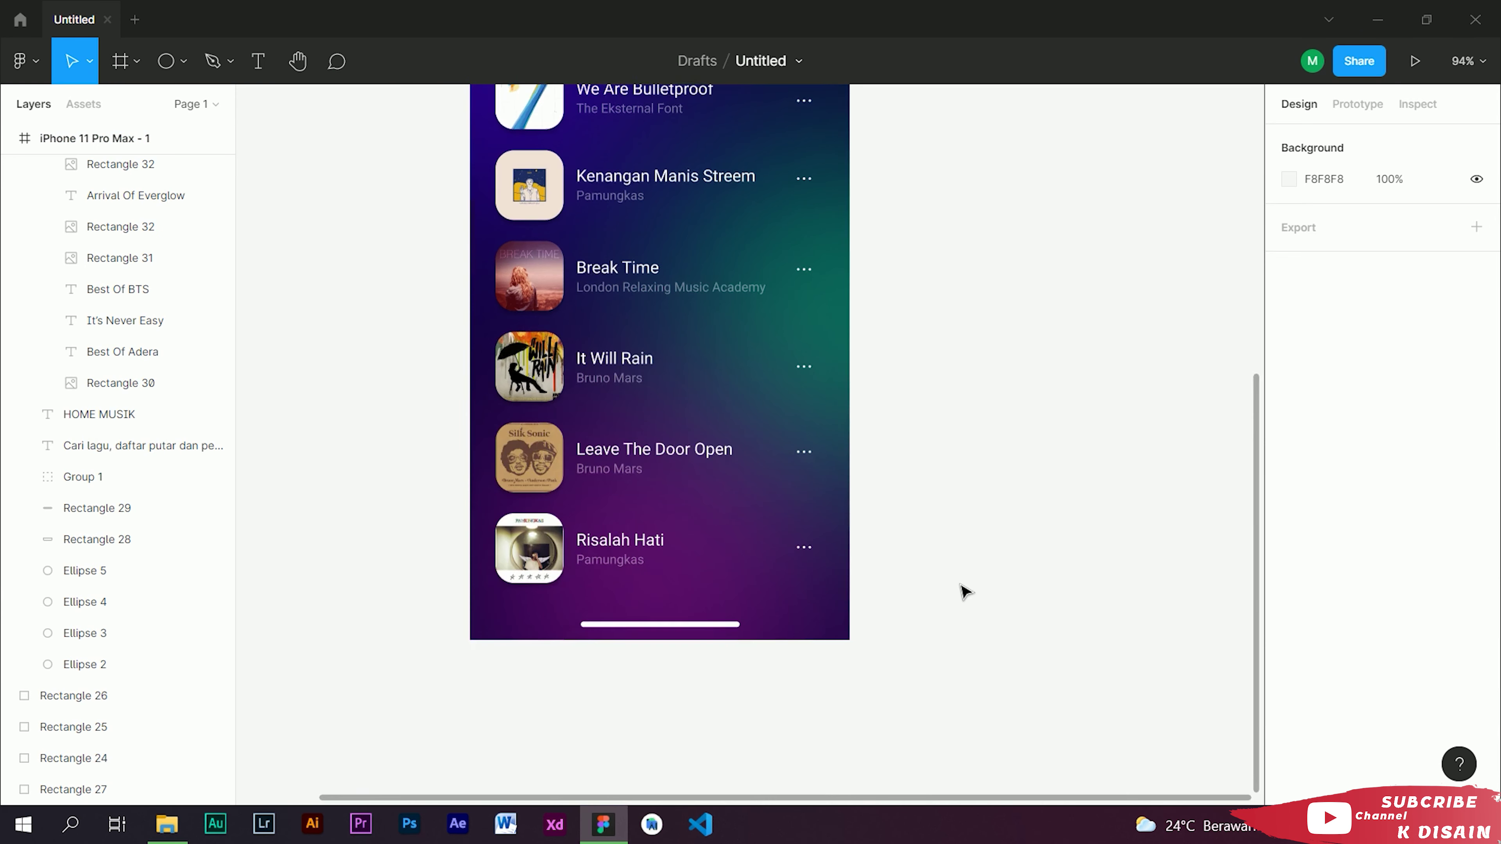
{"action": "scroll", "coordinate": [965, 591], "scroll_direction": "up", "scroll_amount": 8}
{"action": "scroll", "coordinate": [966, 590], "scroll_direction": "down", "scroll_amount": 2}
{"action": "left_click", "coordinate": [680, 384]}
Duplicate the home screen frame as a second screen to the right
{"action": "left_click_drag", "start_coordinate": [680, 384], "coordinate": [996, 387]}
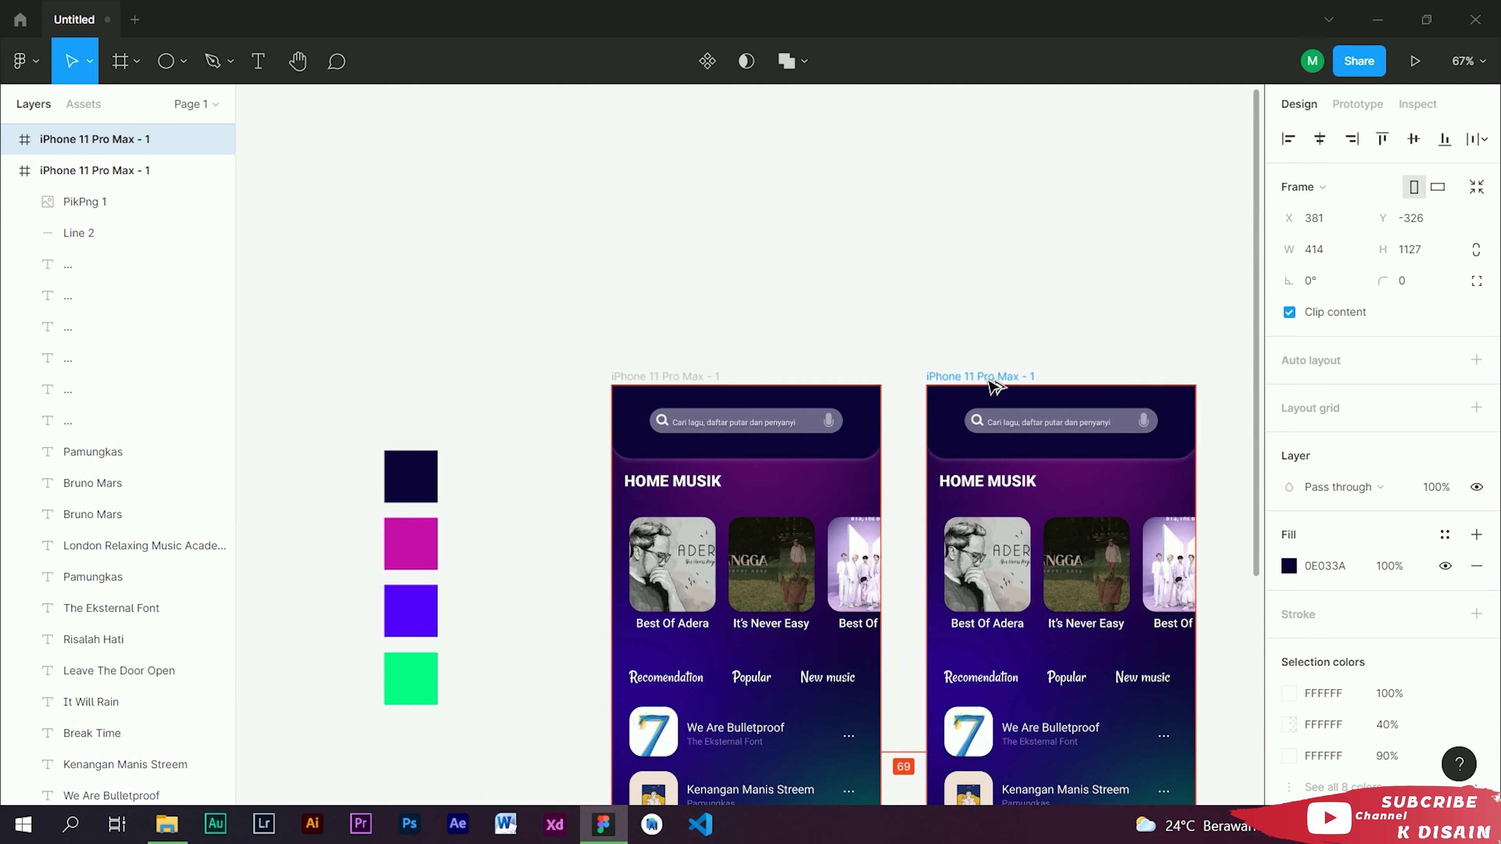
{"action": "scroll", "coordinate": [995, 390], "scroll_direction": "down", "scroll_amount": 3}
{"action": "scroll", "coordinate": [995, 394], "scroll_direction": "down", "scroll_amount": 5}
{"action": "scroll", "coordinate": [981, 430], "scroll_direction": "up", "scroll_amount": 5}
{"action": "scroll", "coordinate": [981, 429], "scroll_direction": "right", "scroll_amount": 5}
{"action": "scroll", "coordinate": [878, 429], "scroll_direction": "down", "scroll_amount": 1}
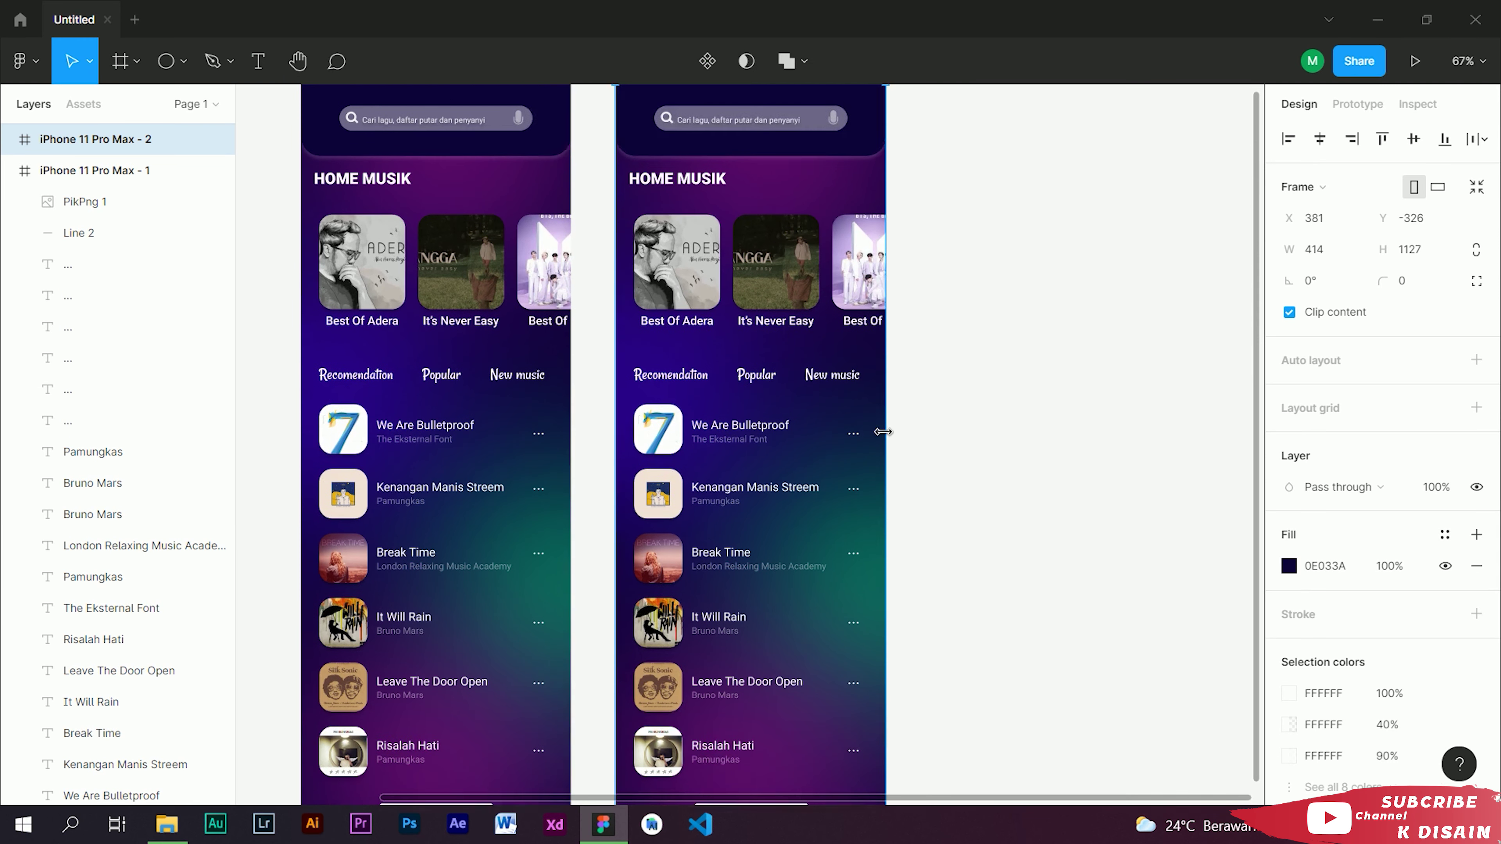
Delete the second screen's tab labels and first song, undoing the Kenangan Manis Streem deletion
{"action": "left_click", "coordinate": [687, 454], "text": "ctrl"}
{"action": "key", "text": "Delete"}
{"action": "left_click", "coordinate": [737, 509], "text": "ctrl"}
{"action": "key", "text": "Delete"}
{"action": "left_click", "coordinate": [658, 567], "text": "ctrl"}
{"action": "key", "text": "Delete"}
{"action": "key", "text": "ctrl+z"}
{"action": "key", "text": "ctrl+z"}
{"action": "key", "text": "ctrl+z"}
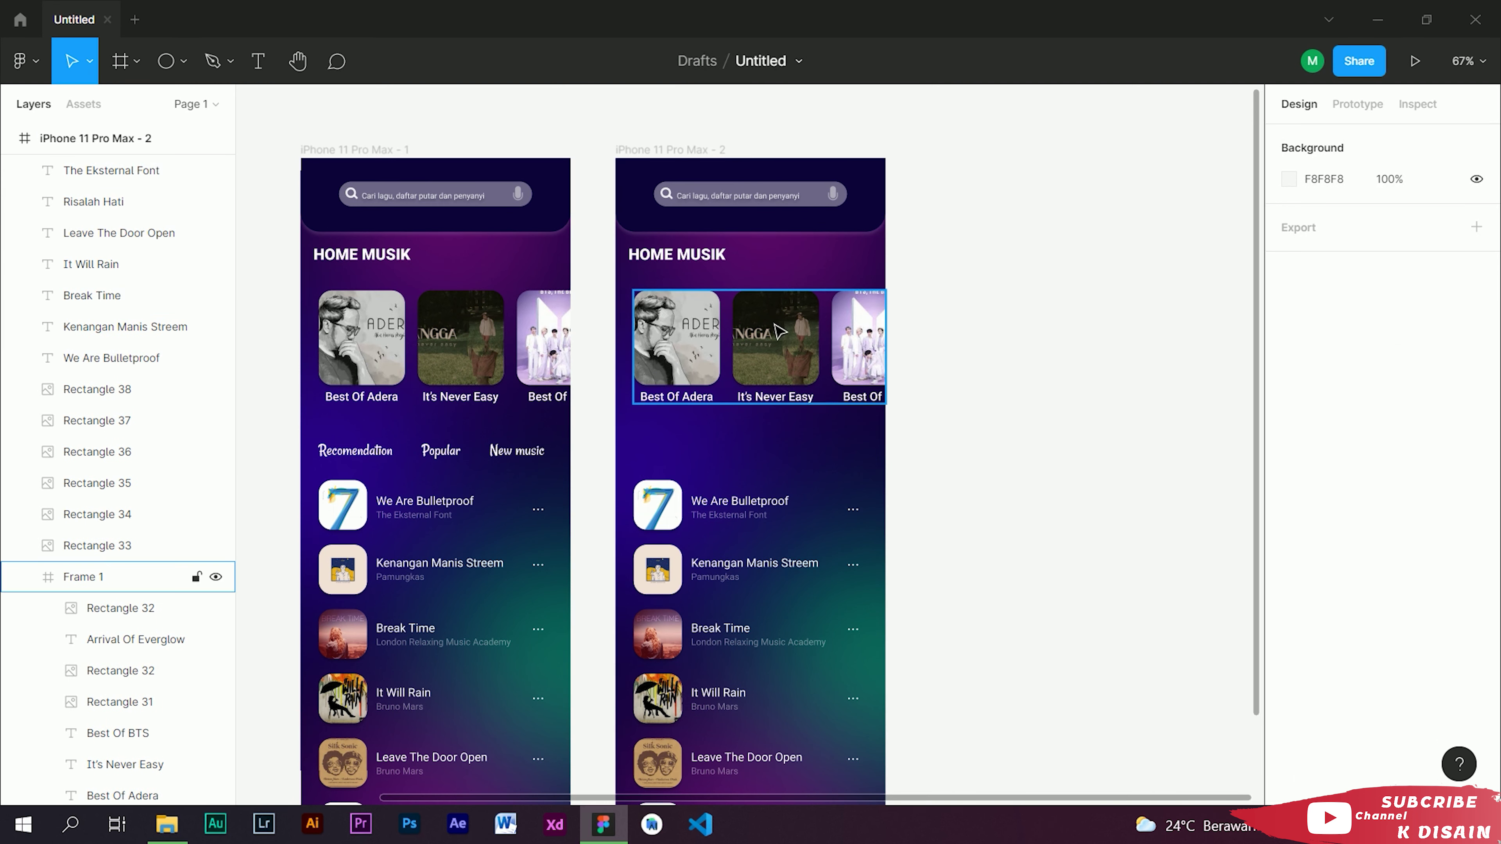
Move the It's Never Easy cover into the second screen and delete its title, header and search bar
{"action": "left_click", "coordinate": [487, 350], "text": "ctrl"}
{"action": "mouse_move", "coordinate": [487, 350]}
{"action": "left_mouse_down"}
{"action": "mouse_move", "coordinate": [756, 350]}
{"action": "mouse_move", "coordinate": [727, 272]}
{"action": "mouse_move", "coordinate": [814, 374]}
{"action": "left_mouse_up"}
{"action": "key", "text": "Delete"}
{"action": "left_click", "coordinate": [667, 201]}
{"action": "key", "text": "Delete"}
Stretch the cover to full 414 width at the top and round its bottom corners to 30
{"action": "left_click_drag", "start_coordinate": [815, 296], "coordinate": [893, 298]}
{"action": "left_click_drag", "start_coordinate": [633, 283], "coordinate": [615, 284]}
{"action": "left_click", "coordinate": [1477, 251]}
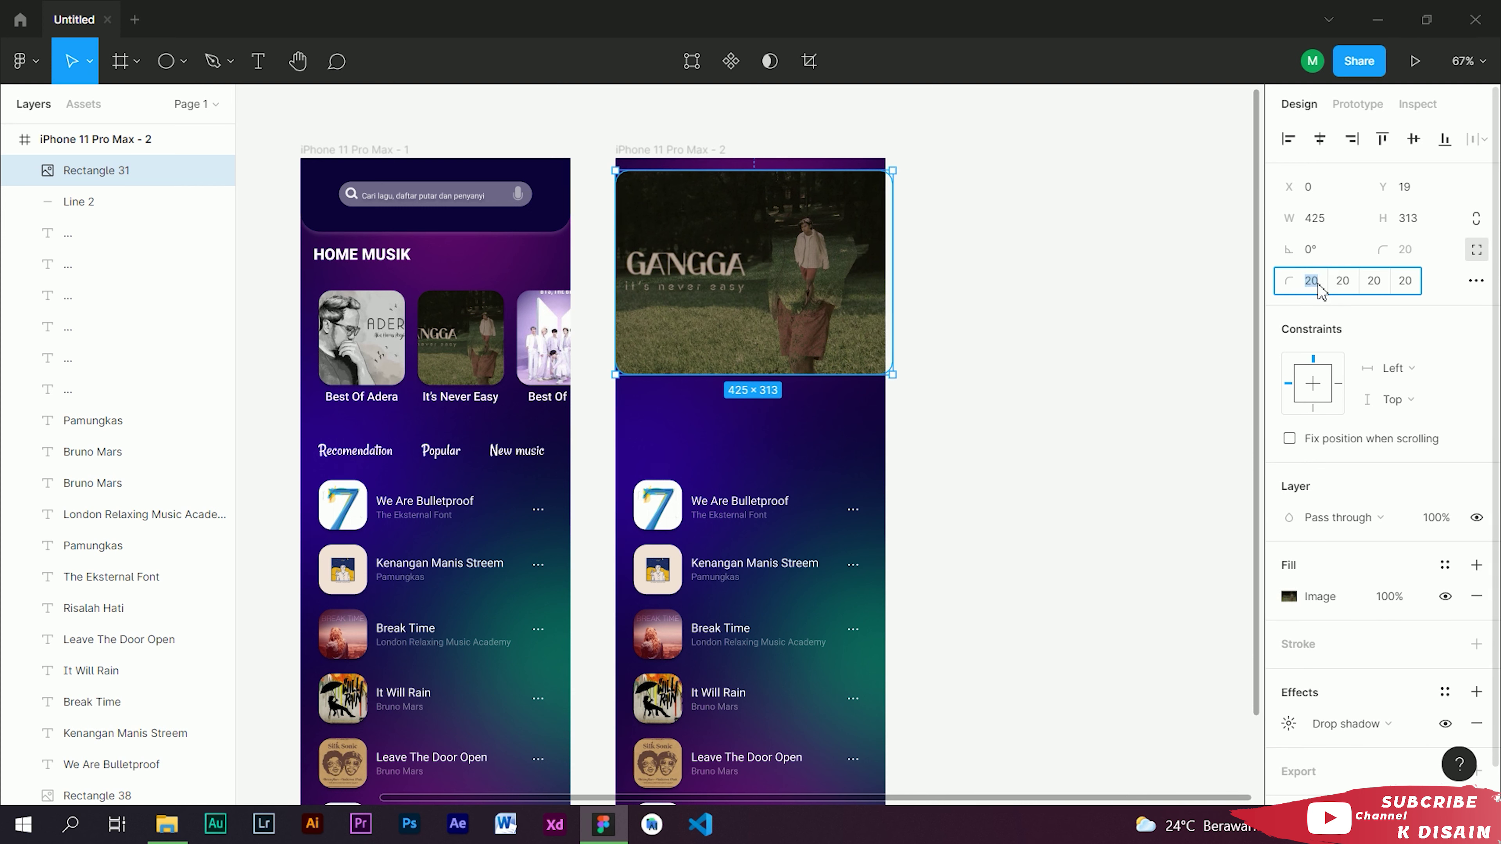
{"action": "mouse_move", "coordinate": [814, 294]}
{"action": "left_mouse_down"}
{"action": "mouse_move", "coordinate": [810, 278]}
{"action": "mouse_move", "coordinate": [885, 290]}
{"action": "left_mouse_up"}
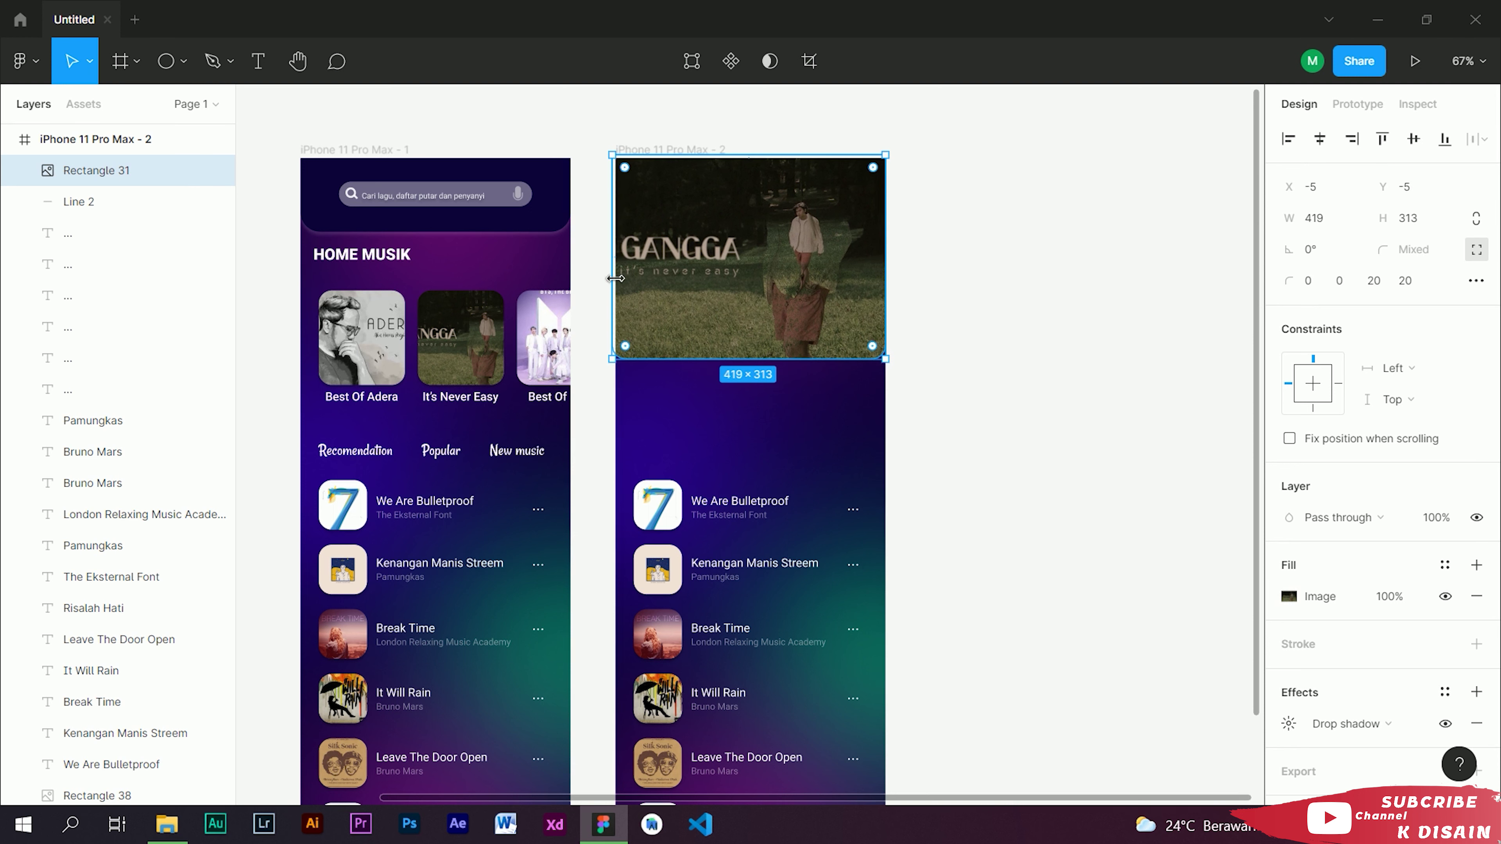
{"action": "left_click_drag", "start_coordinate": [613, 278], "coordinate": [616, 280]}
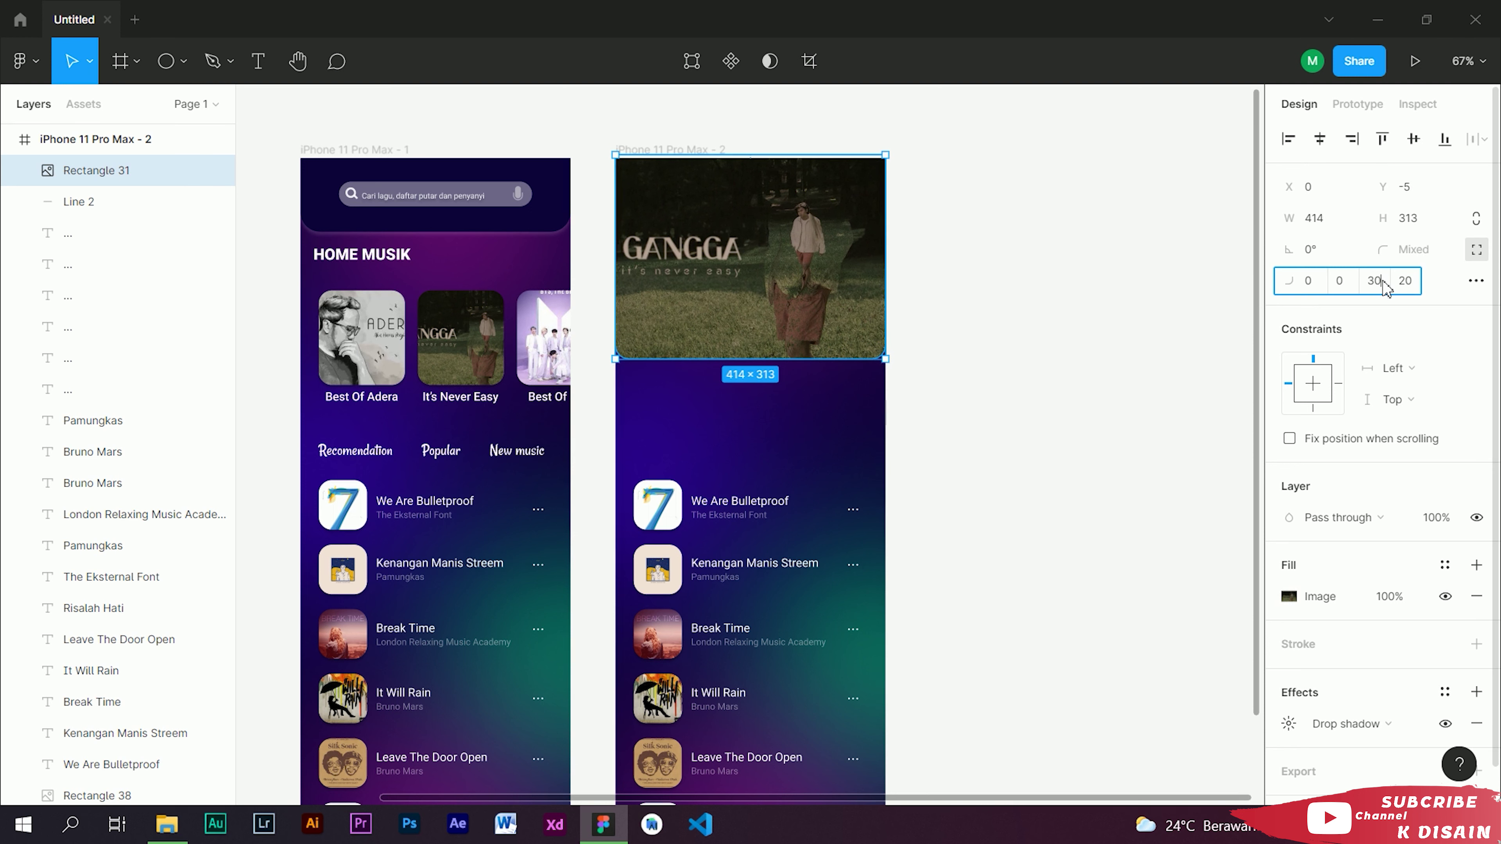
{"action": "left_click", "coordinate": [1410, 281]}
{"action": "type", "text": "30"}
{"action": "key", "text": "Return"}
{"action": "scroll", "coordinate": [807, 383], "scroll_direction": "up", "scroll_amount": 2}
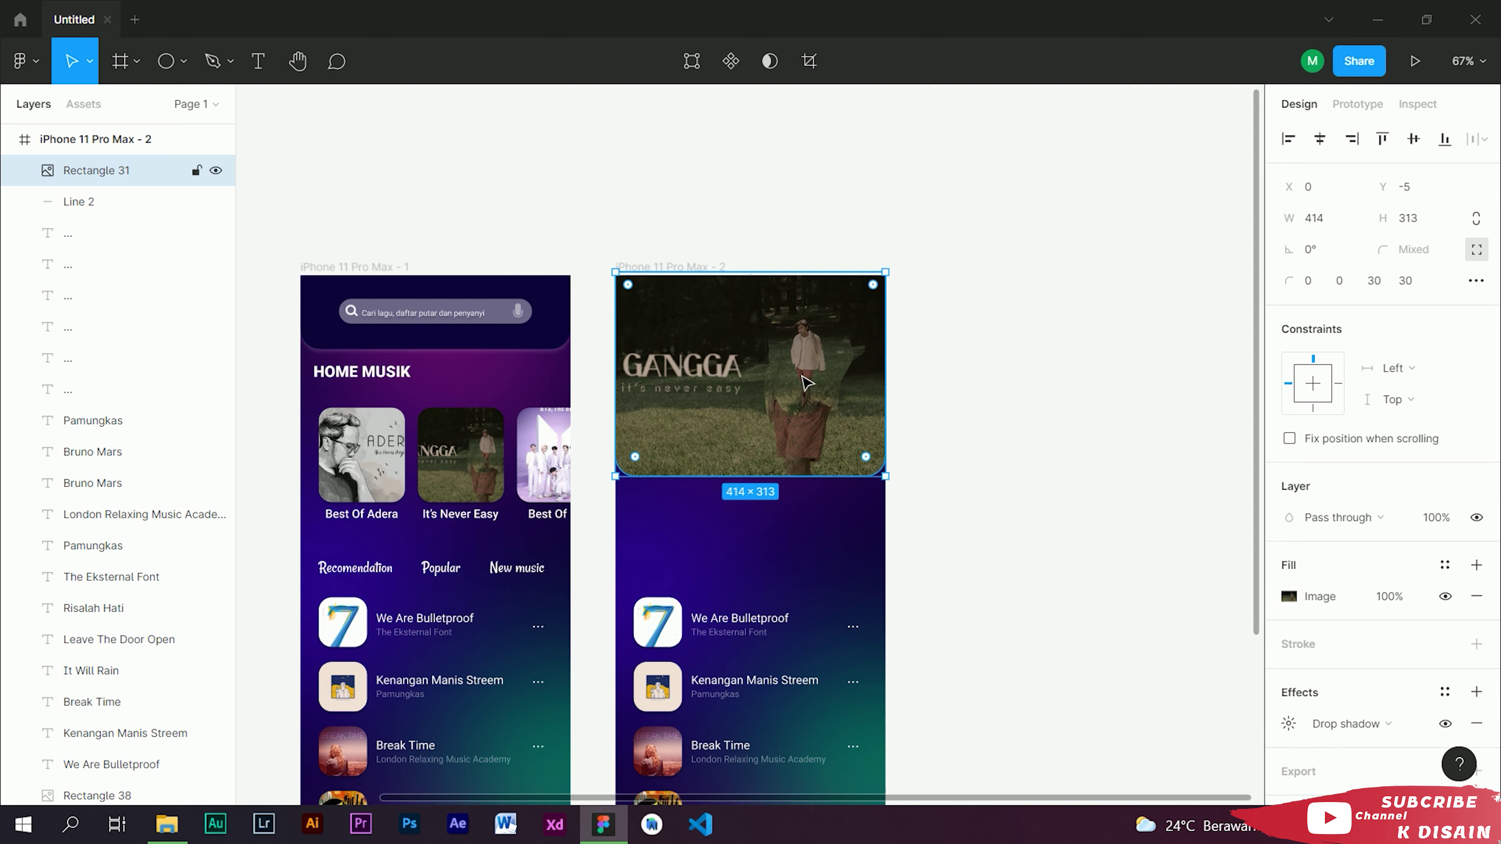
{"action": "scroll", "coordinate": [1353, 728], "scroll_direction": "down", "scroll_amount": 1}
Make the drop shadow colour fully opaque and sample a swatch colour for it
{"action": "left_click", "coordinate": [1290, 684]}
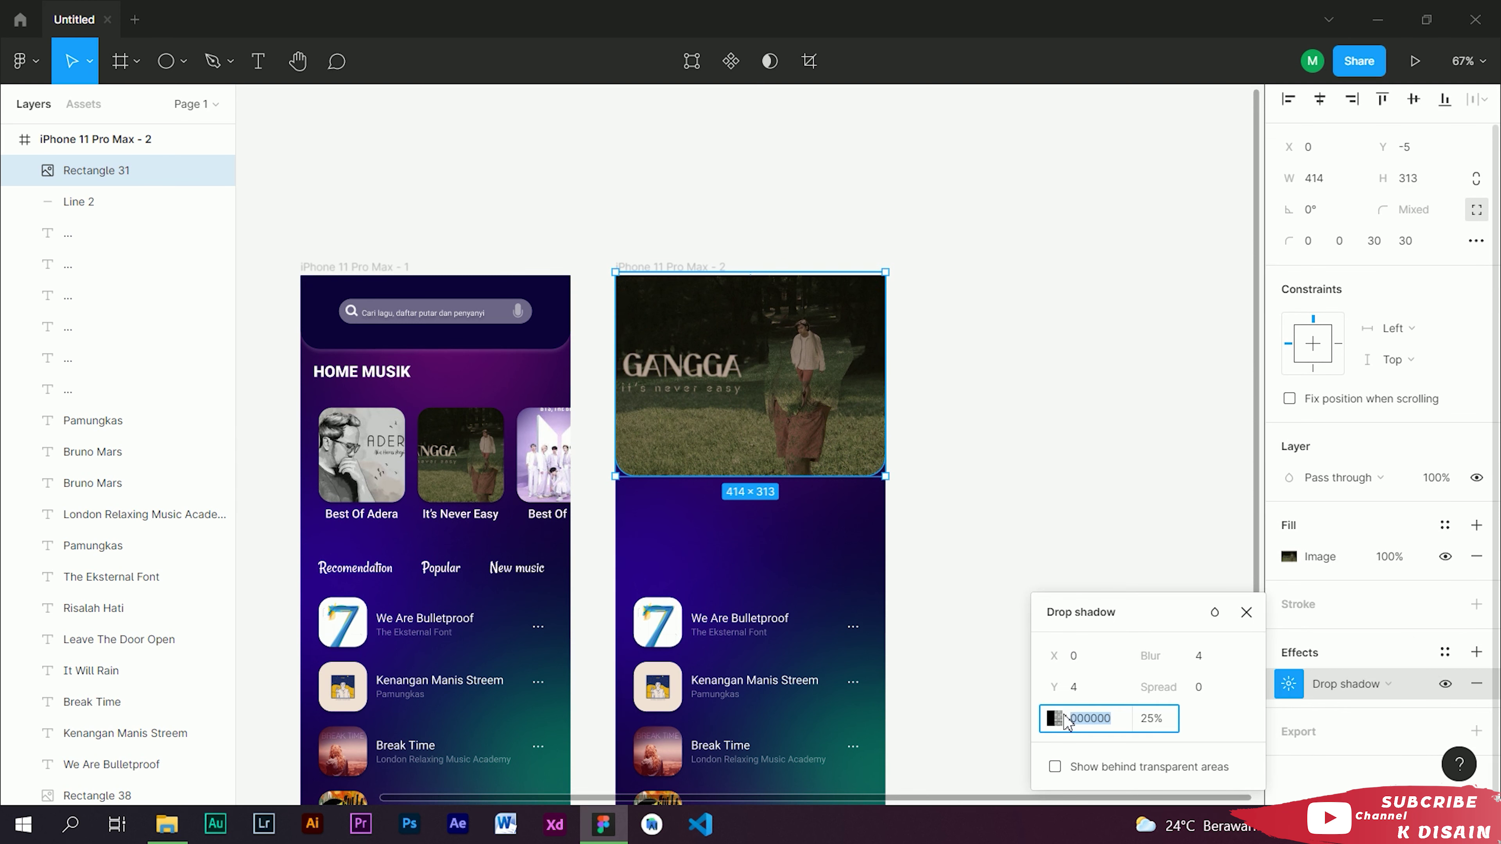
{"action": "left_click", "coordinate": [1054, 718]}
{"action": "left_click_drag", "start_coordinate": [895, 602], "coordinate": [1012, 601]}
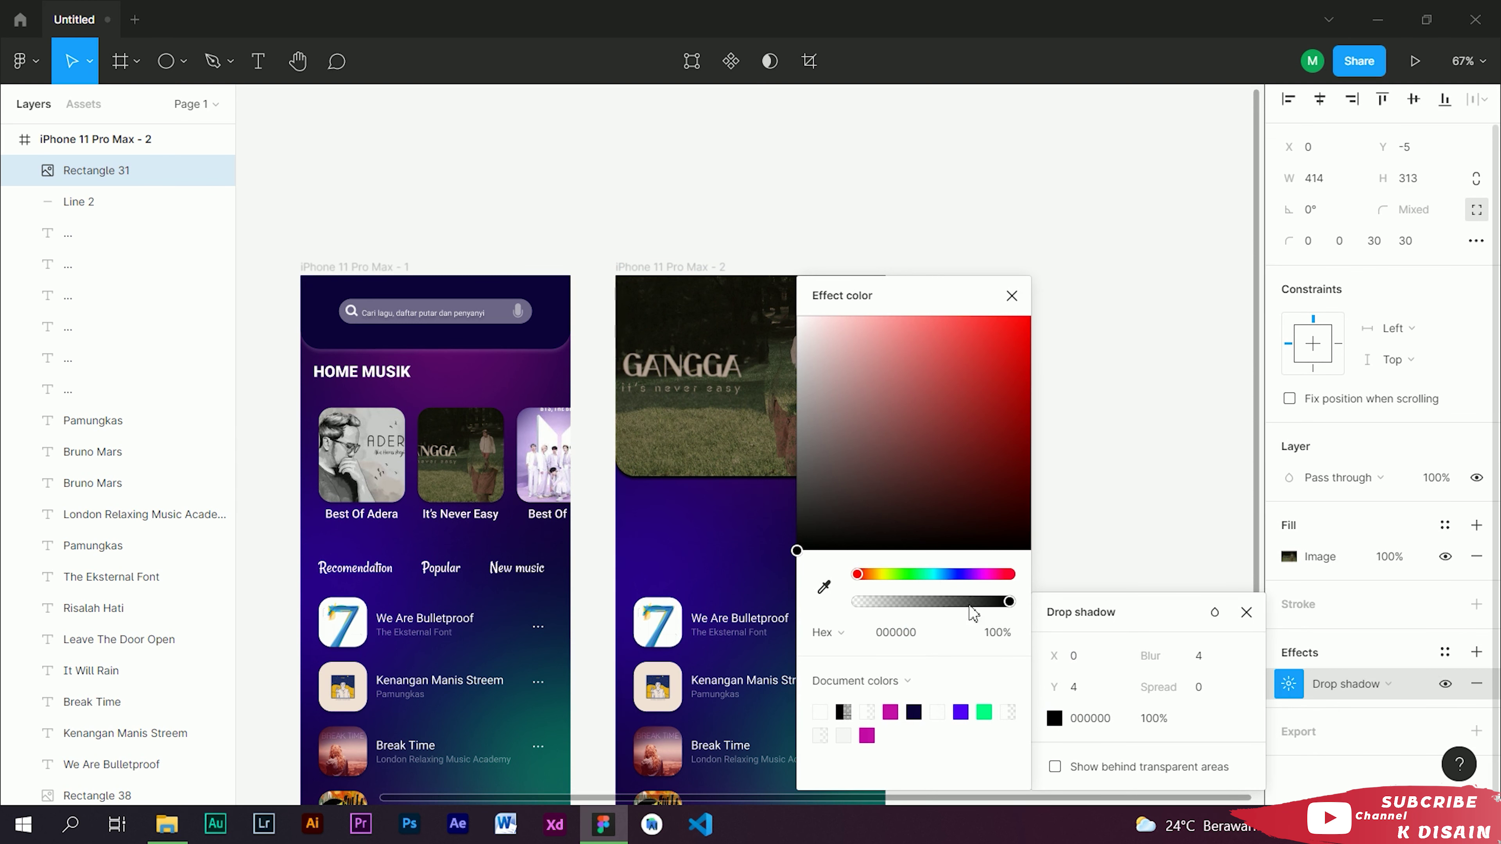
{"action": "left_click", "coordinate": [835, 596]}
{"action": "scroll", "coordinate": [331, 502], "scroll_direction": "left", "scroll_amount": 5}
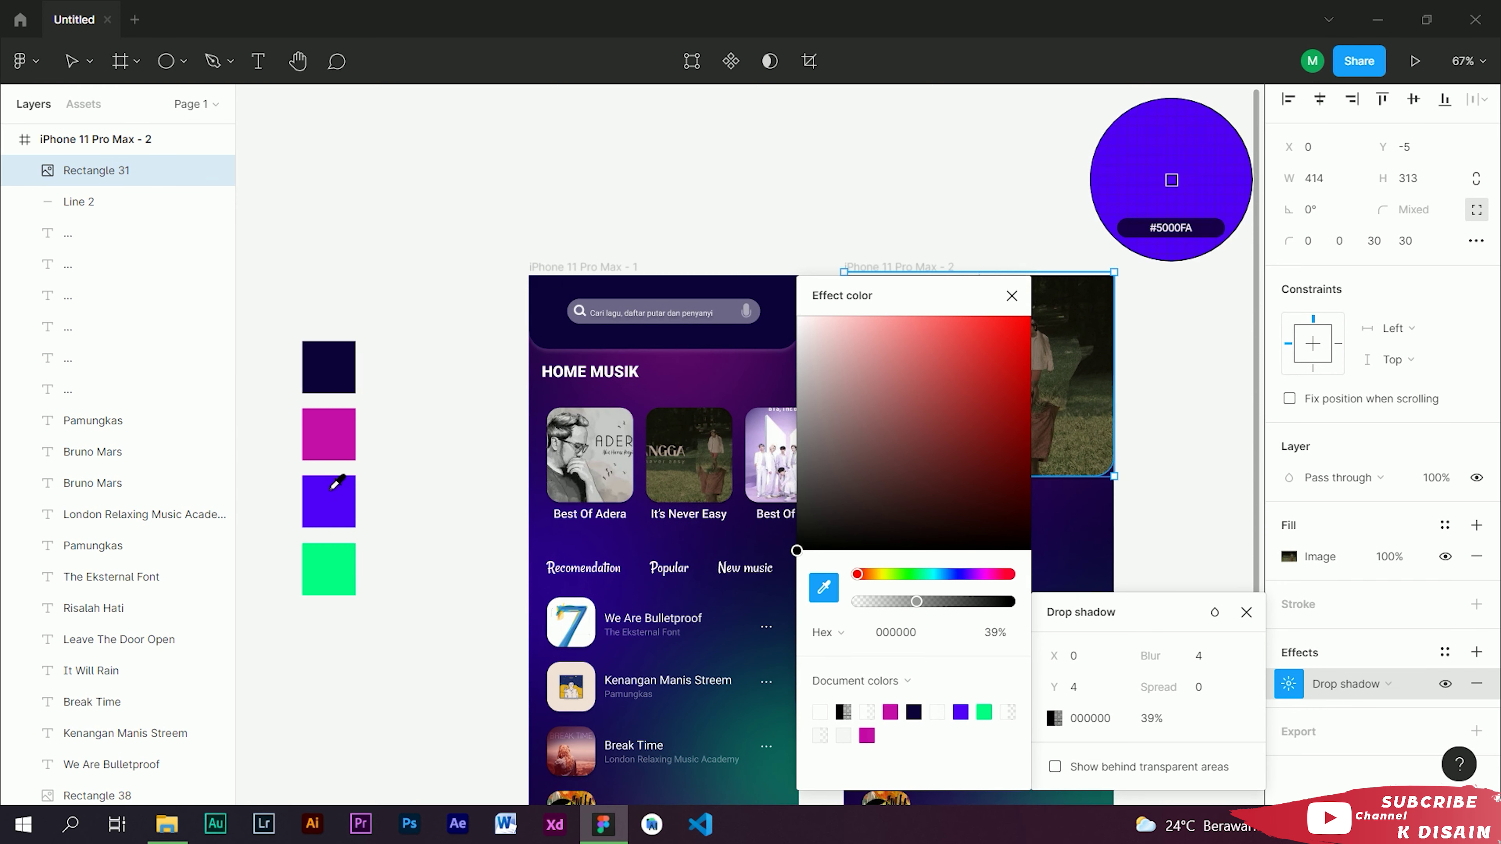
{"action": "left_click", "coordinate": [329, 435]}
{"action": "key", "text": "Escape"}
{"action": "key", "text": "Escape"}
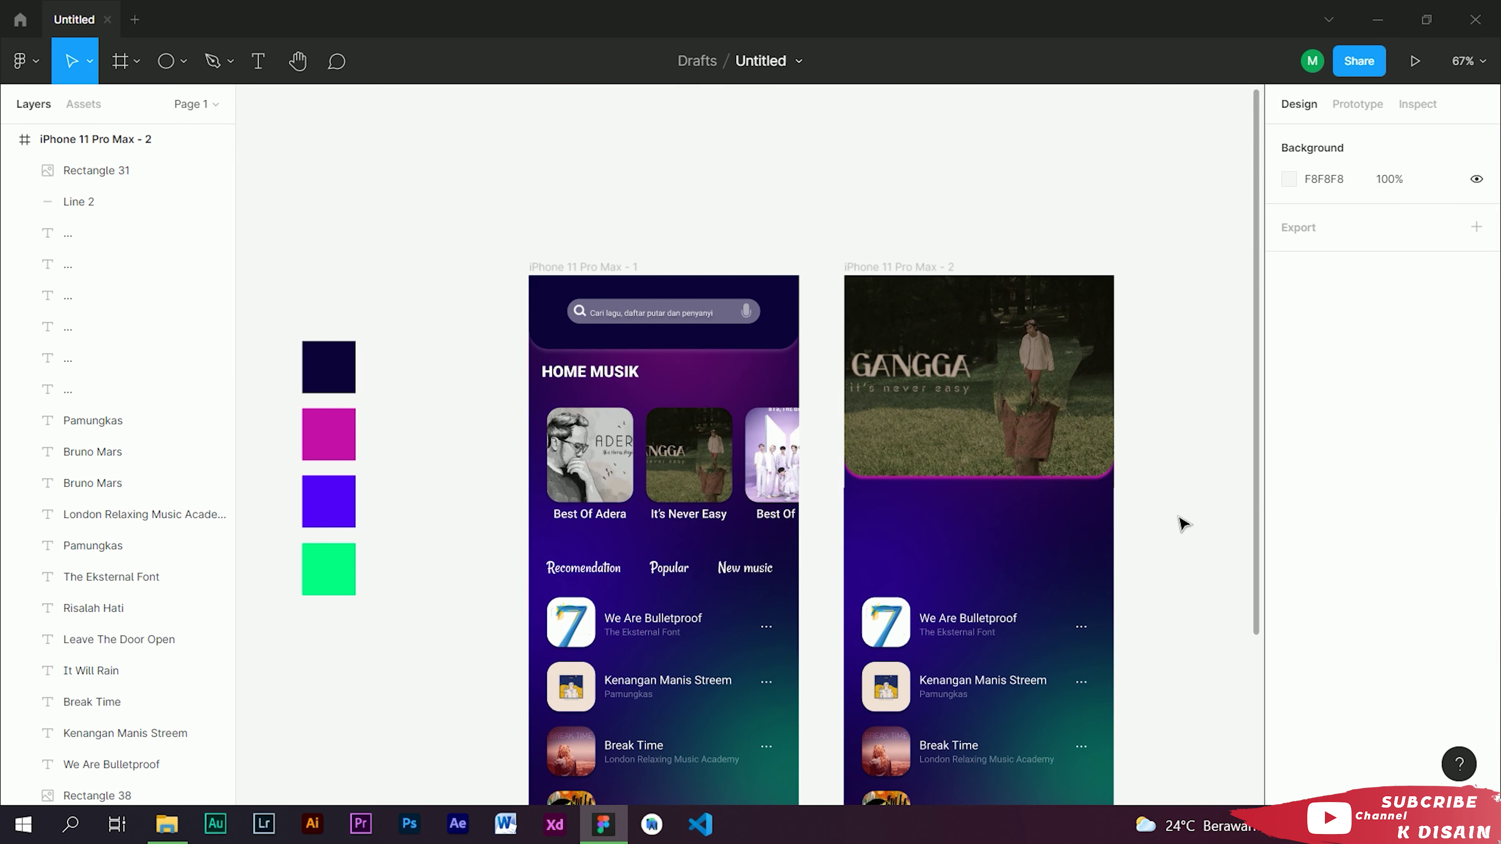
{"action": "scroll", "coordinate": [1132, 570], "scroll_direction": "right", "scroll_amount": 3}
{"action": "scroll", "coordinate": [1132, 569], "scroll_direction": "up", "scroll_amount": 5, "text": "ctrl"}
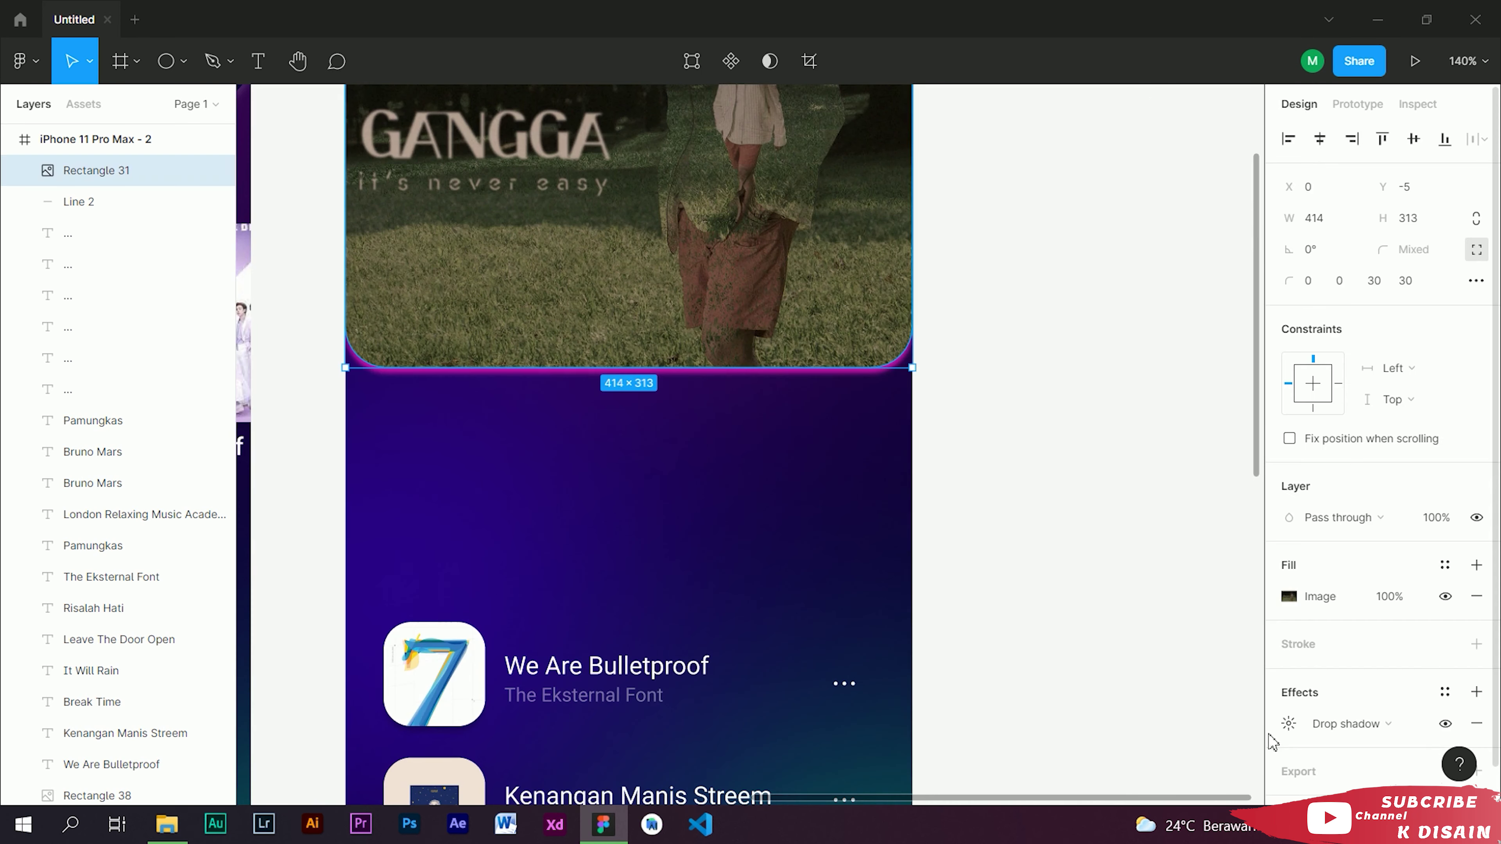
Set the drop shadow blur to 6 and its colour to FFFFFF
{"action": "left_click", "coordinate": [1288, 723]}
{"action": "left_click", "coordinate": [1200, 656]}
{"action": "type", "text": "6"}
{"action": "scroll", "coordinate": [1096, 557], "scroll_direction": "down", "scroll_amount": 3, "text": "ctrl"}
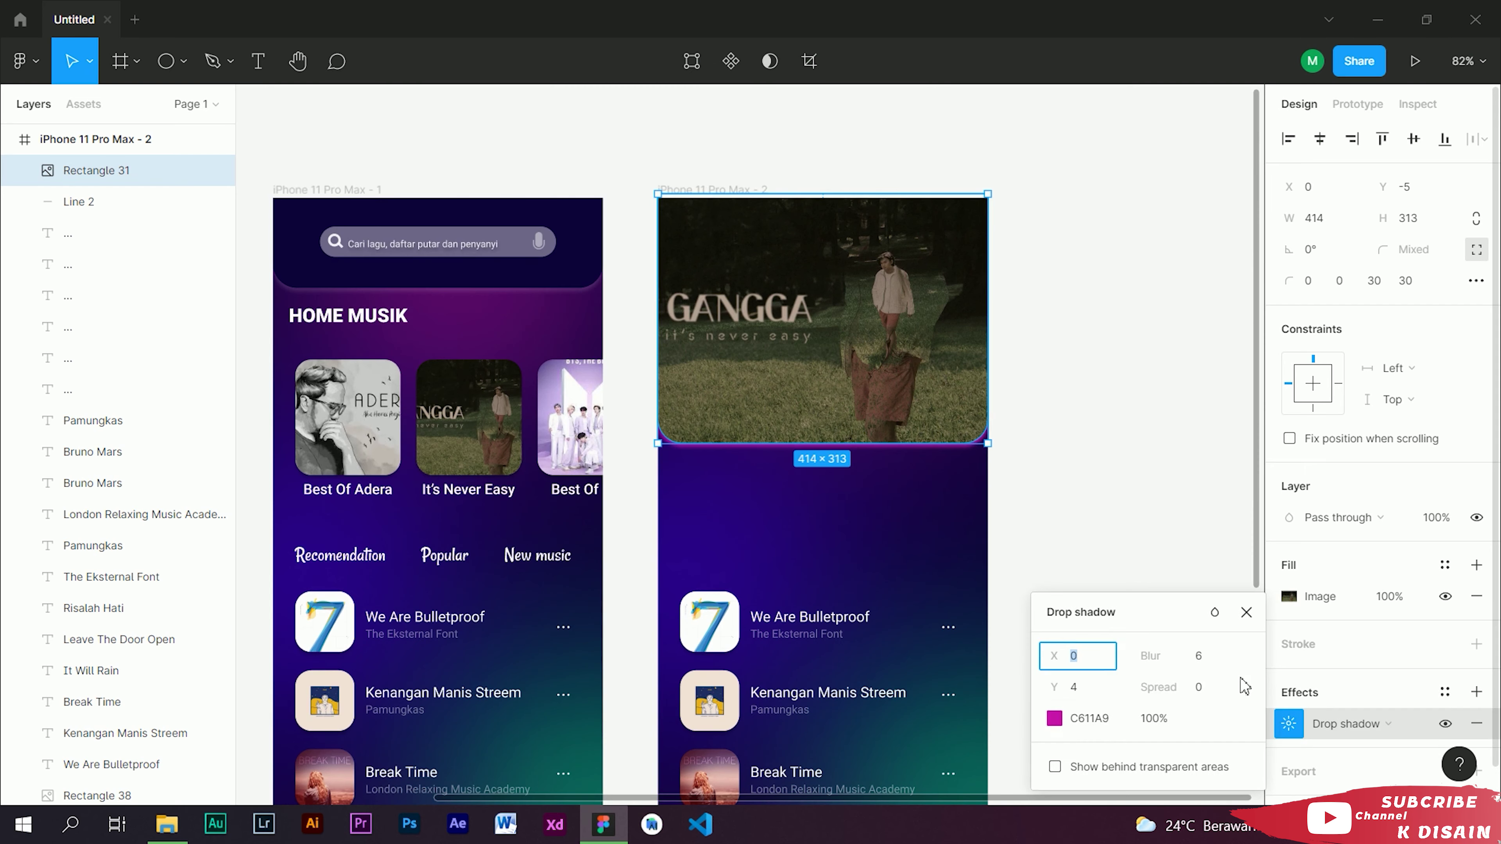
{"action": "left_click", "coordinate": [1054, 719]}
{"action": "type", "text": "FFFFFF"}
{"action": "left_click", "coordinate": [1025, 597]}
Select The Eksternal Font artist text and the options dots of the five song rows
{"action": "scroll", "coordinate": [1040, 586], "scroll_direction": "down", "scroll_amount": 8}
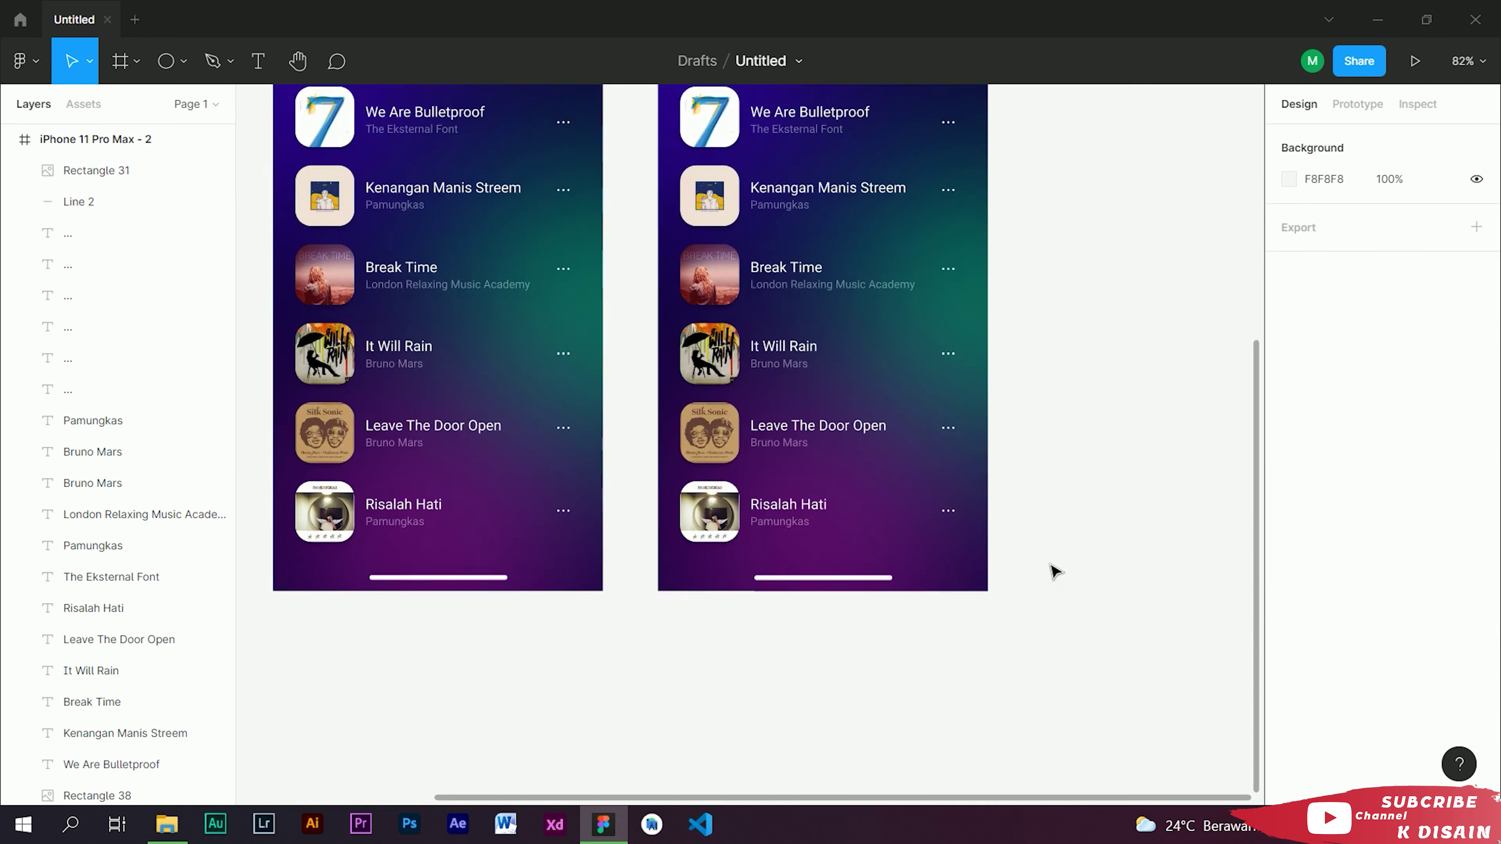
{"action": "scroll", "coordinate": [1055, 570], "scroll_direction": "up", "scroll_amount": 5}
{"action": "scroll", "coordinate": [1055, 570], "scroll_direction": "right", "scroll_amount": 1}
{"action": "left_click", "coordinate": [724, 434]}
{"action": "left_click", "coordinate": [874, 427], "text": "shift"}
{"action": "left_click", "coordinate": [874, 495], "text": "shift"}
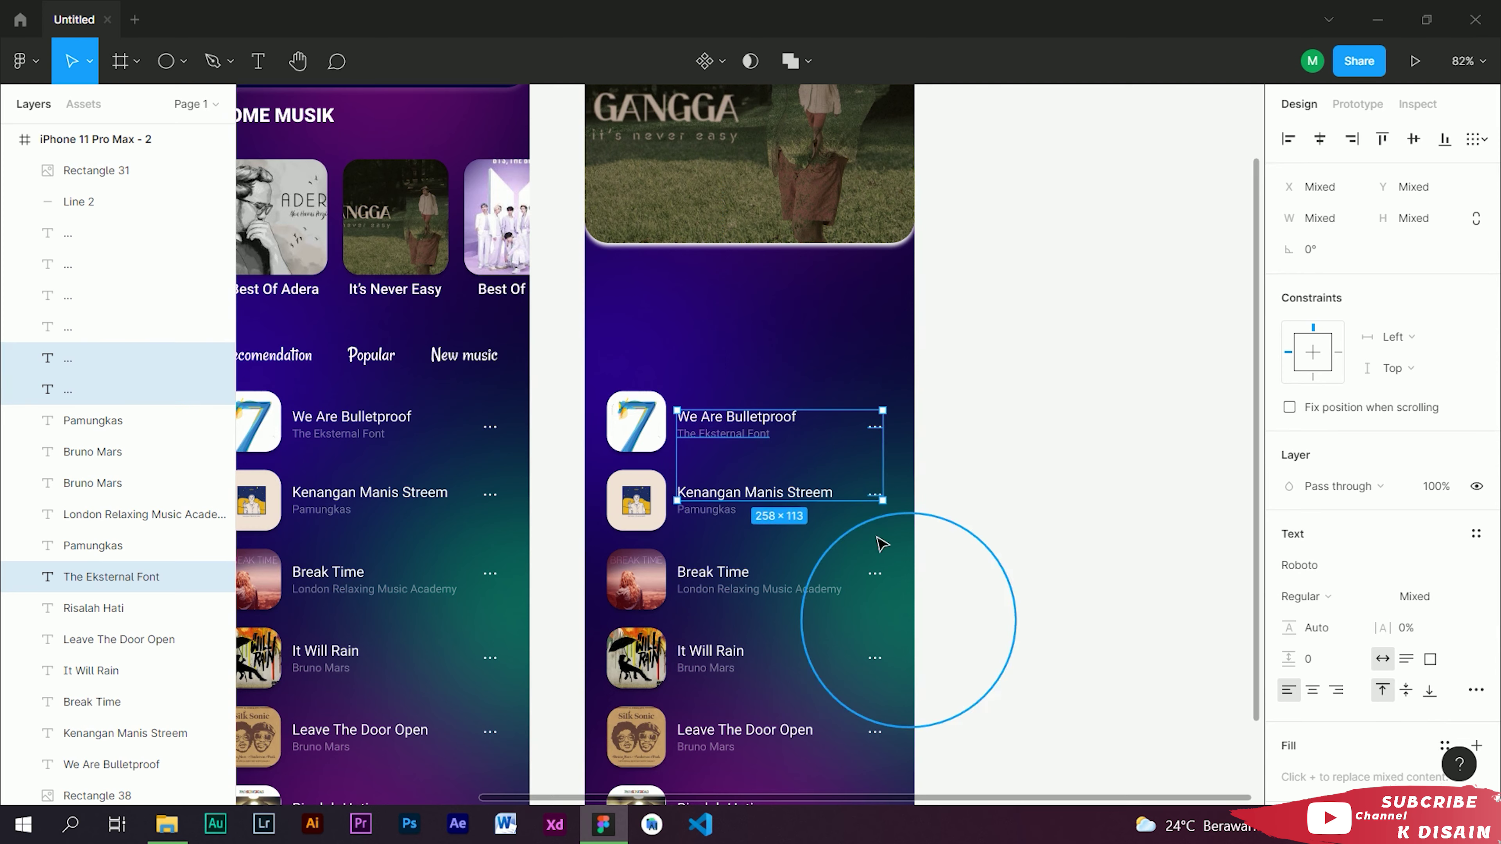
{"action": "left_click", "coordinate": [874, 573], "text": "shift"}
{"action": "left_click", "coordinate": [875, 657], "text": "shift"}
{"action": "left_click", "coordinate": [875, 732], "text": "shift"}
{"action": "scroll", "coordinate": [864, 721], "scroll_direction": "right", "scroll_amount": 3}
Add the remaining song titles, artists and items to the selection to move the list
{"action": "left_click", "coordinate": [682, 739], "text": "shift"}
{"action": "left_click", "coordinate": [512, 749], "text": "shift"}
{"action": "left_click", "coordinate": [521, 733], "text": "shift"}
{"action": "left_click", "coordinate": [442, 739], "text": "shift"}
{"action": "left_click", "coordinate": [442, 661], "text": "shift"}
{"action": "left_click", "coordinate": [512, 670], "text": "shift"}
{"action": "left_click", "coordinate": [511, 592], "text": "shift"}
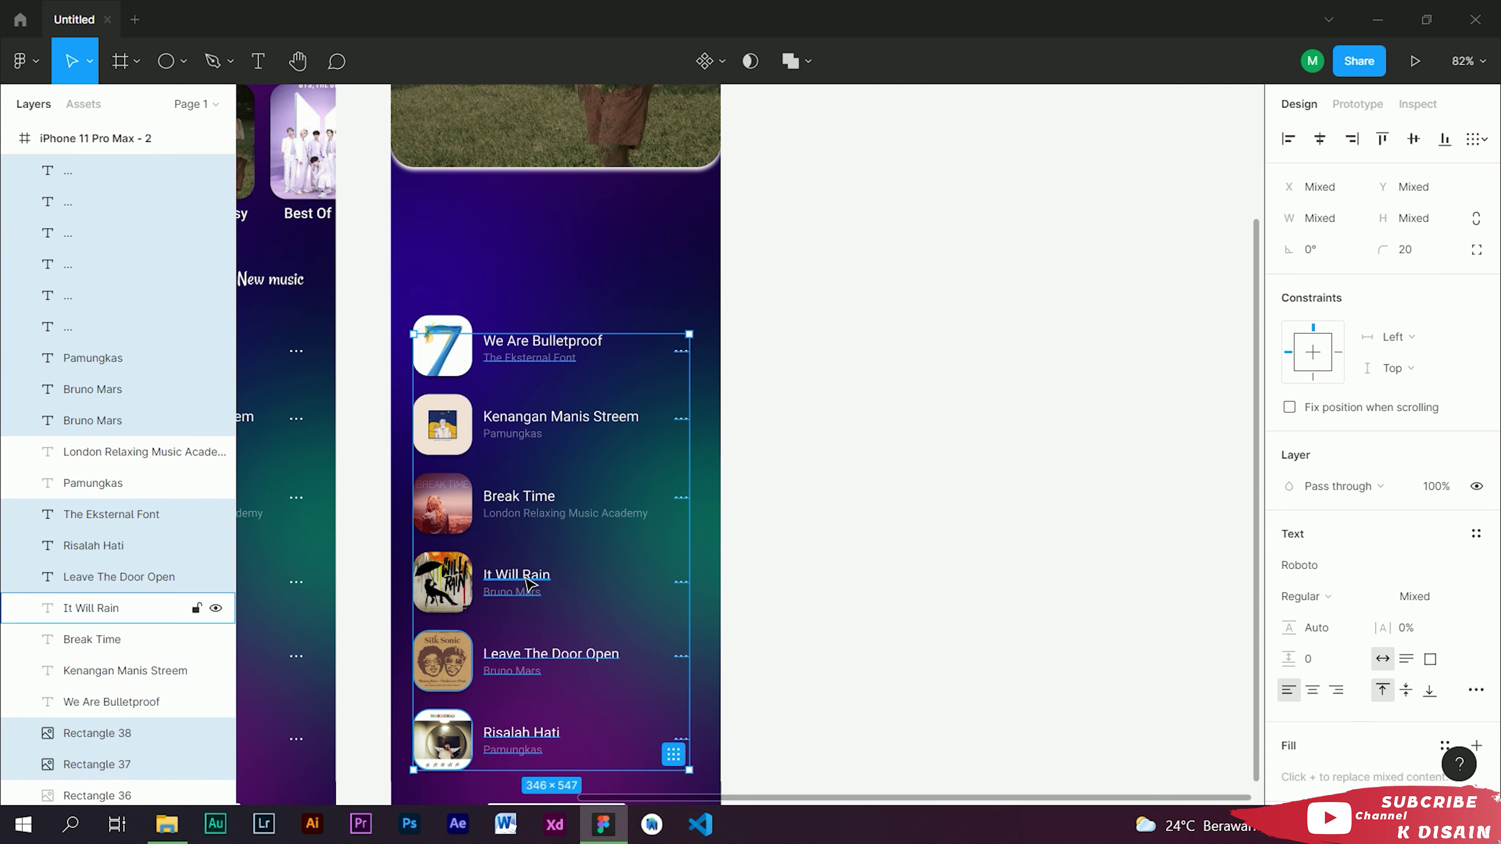
{"action": "left_click", "coordinate": [519, 496], "text": "shift"}
{"action": "left_click", "coordinate": [565, 513], "text": "shift"}
{"action": "left_click", "coordinate": [560, 416], "text": "shift"}
{"action": "left_click", "coordinate": [530, 357], "text": "shift"}
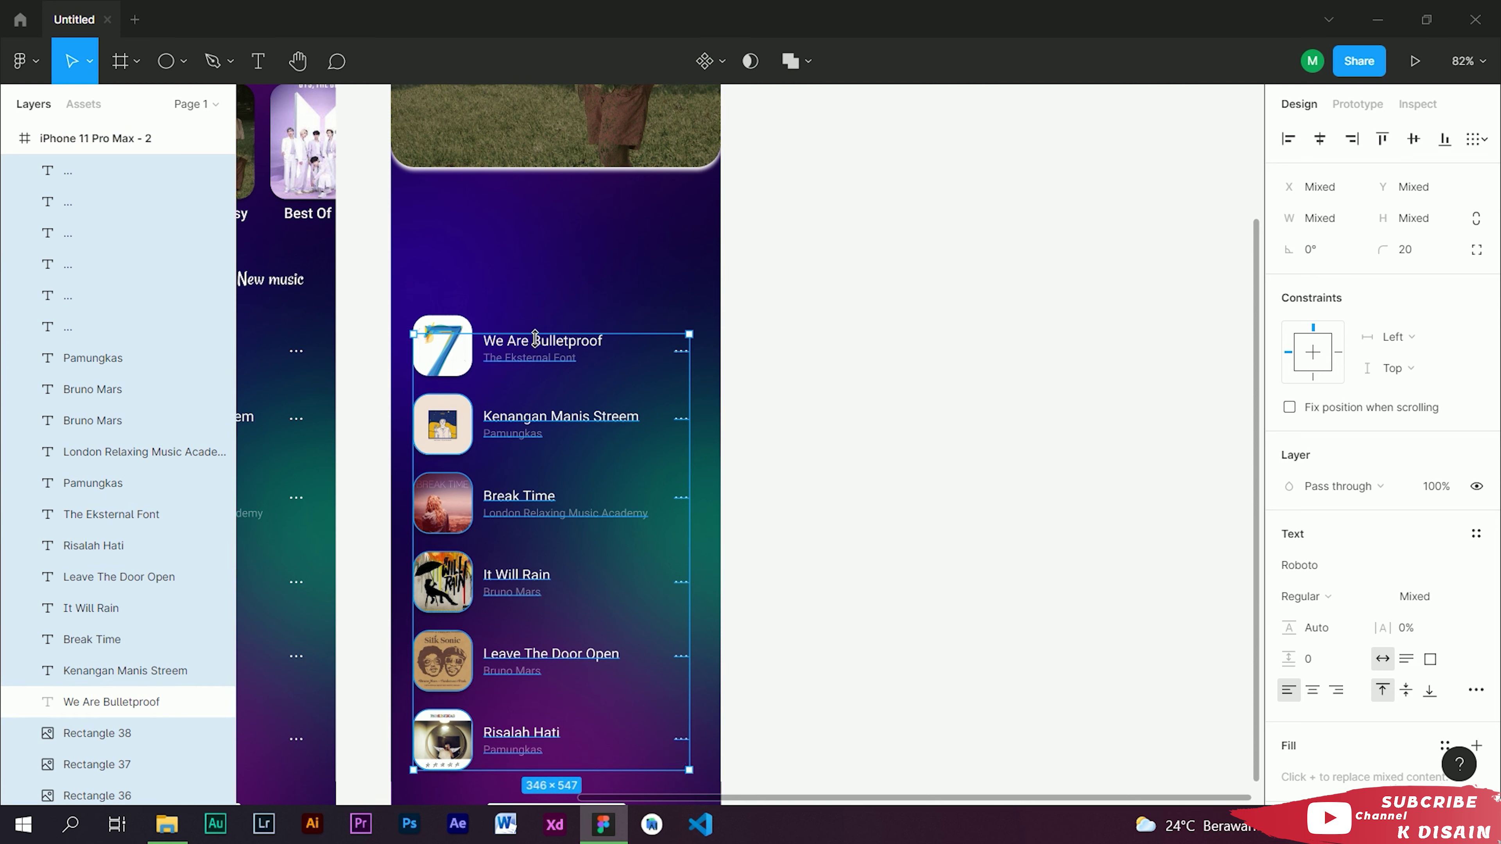
Move the home-bar line up under the list and shorten the second screen's bottom
{"action": "scroll", "coordinate": [532, 473], "scroll_direction": "down", "scroll_amount": 2}
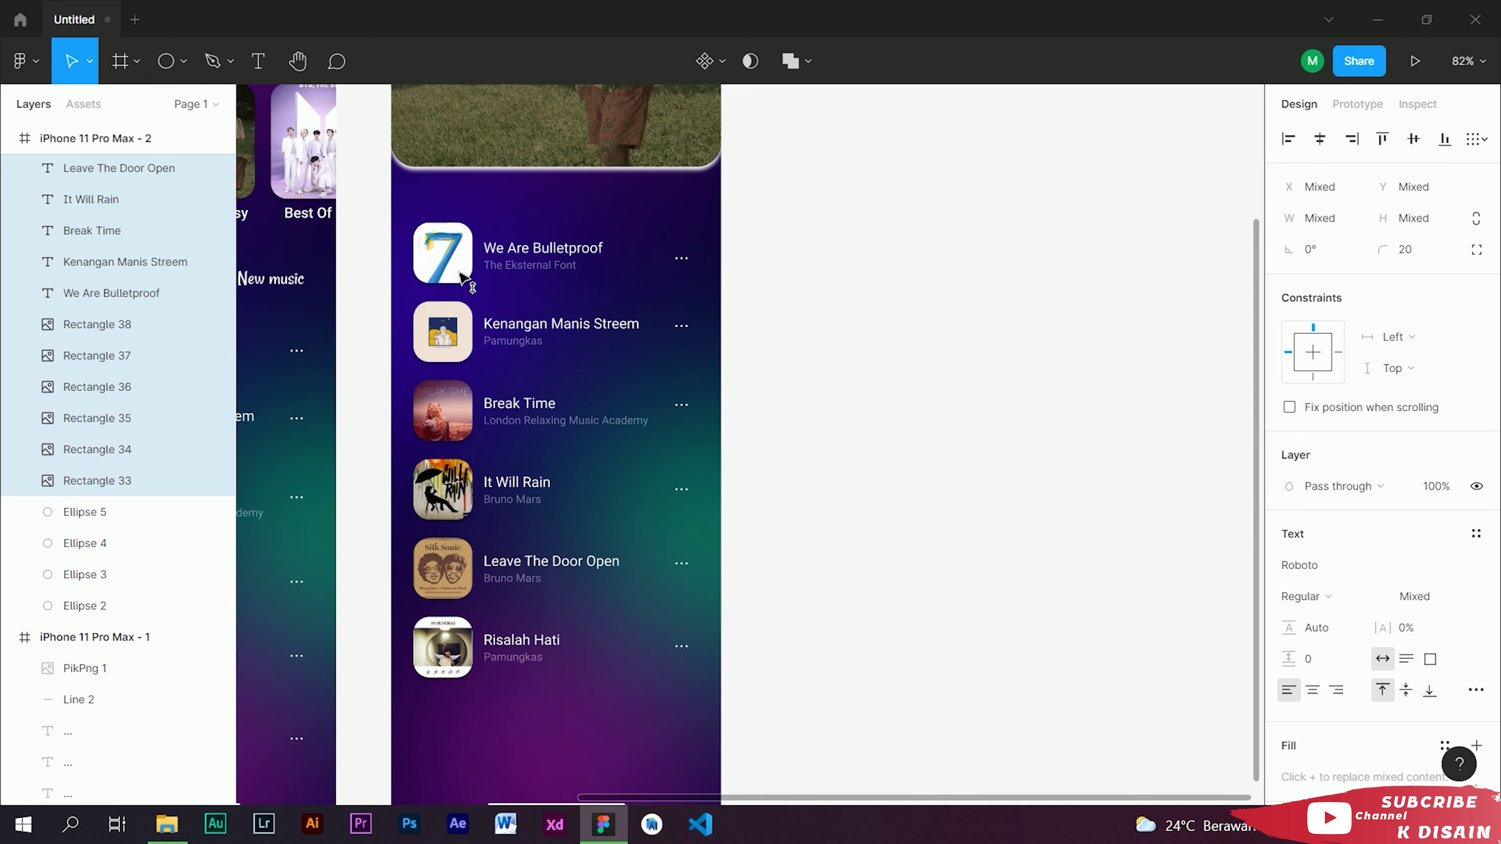
{"action": "scroll", "coordinate": [572, 519], "scroll_direction": "down", "scroll_amount": 5}
{"action": "left_click_drag", "start_coordinate": [570, 604], "coordinate": [579, 535]}
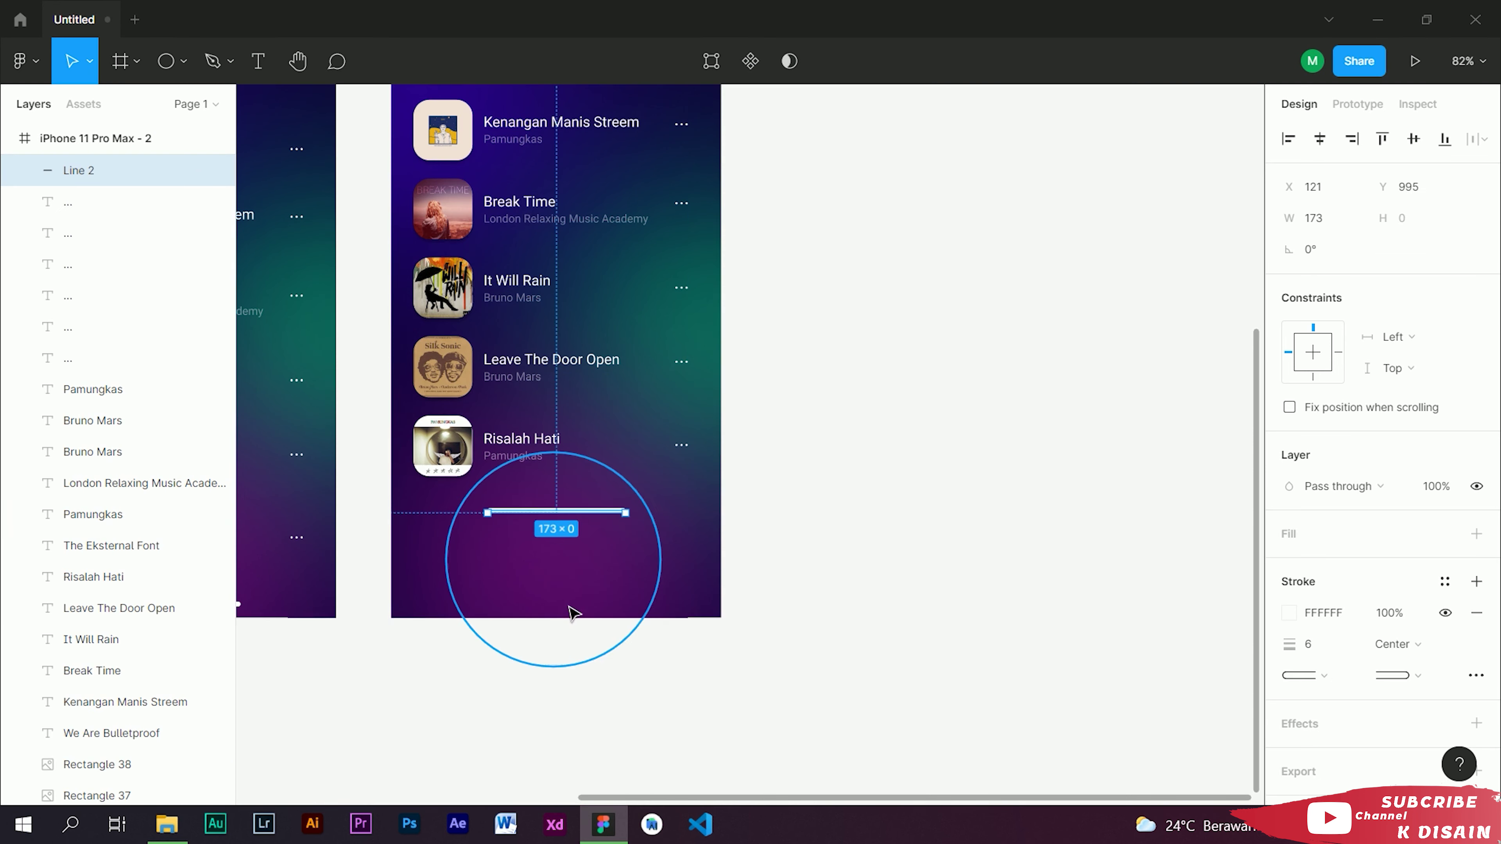
{"action": "left_click", "coordinate": [117, 140]}
{"action": "left_click_drag", "start_coordinate": [509, 618], "coordinate": [509, 528]}
{"action": "left_click", "coordinate": [948, 524]}
Drop the shuffle PNG onto the second screen and shrink it under the header
{"action": "scroll", "coordinate": [949, 525], "scroll_direction": "down", "scroll_amount": 3}
{"action": "left_click", "coordinate": [646, 341]}
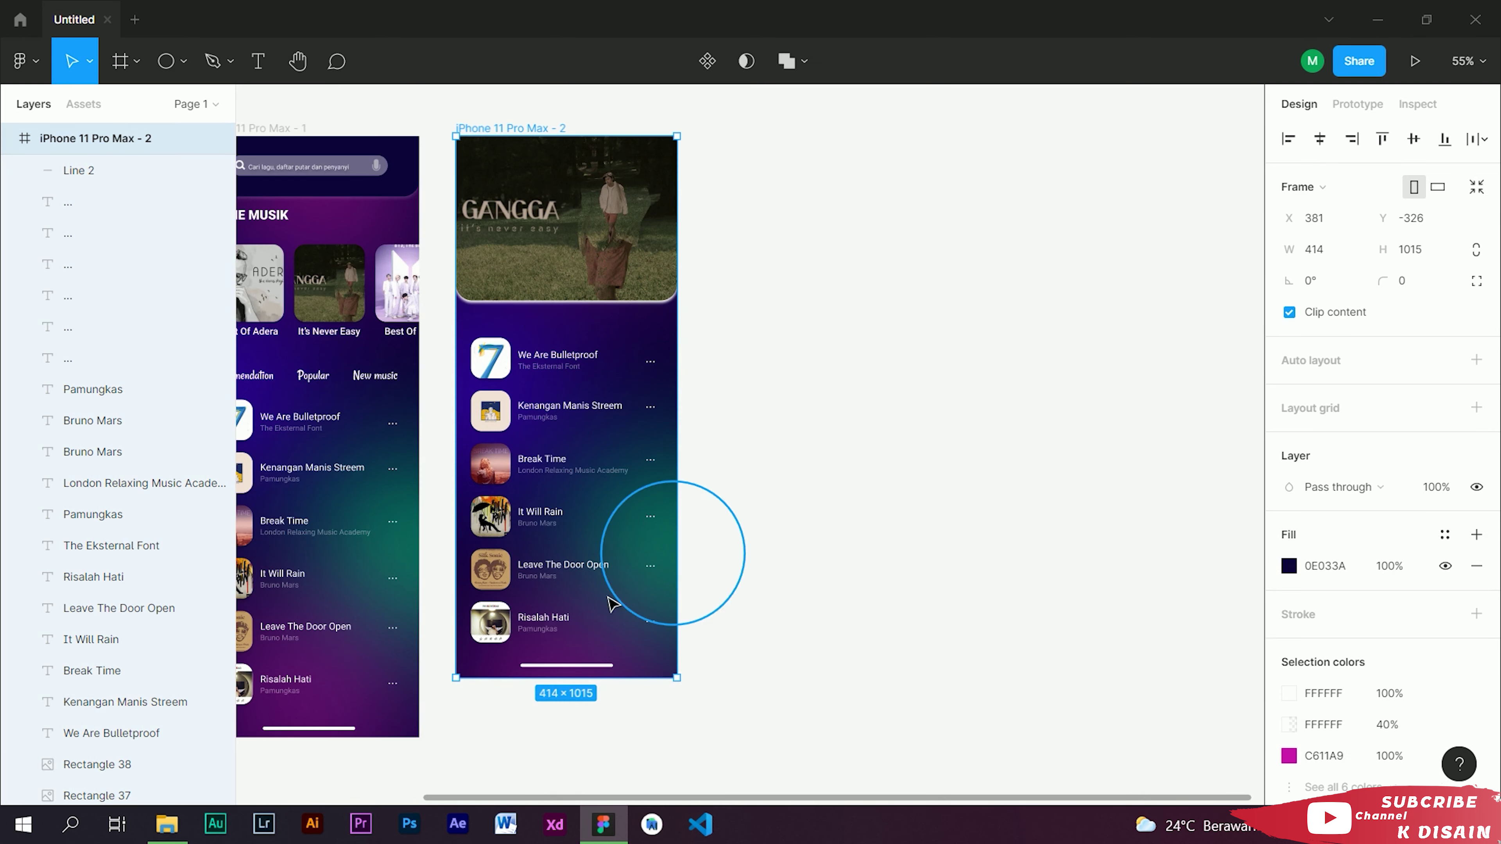
{"action": "scroll", "coordinate": [546, 484], "scroll_direction": "up", "scroll_amount": 5}
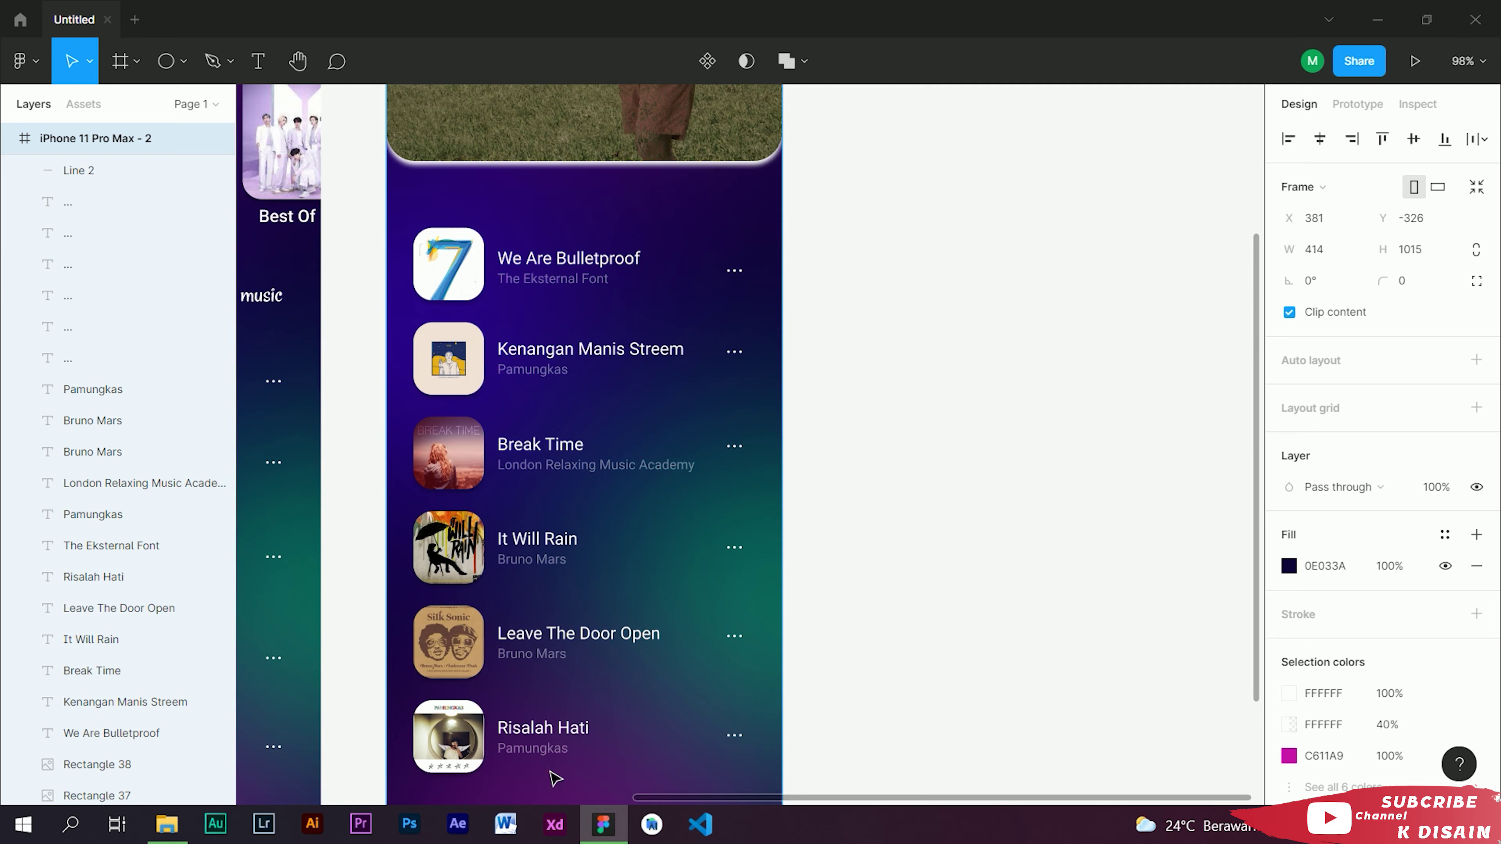
{"action": "left_click", "coordinate": [183, 836]}
{"action": "left_click_drag", "start_coordinate": [1440, 235], "coordinate": [484, 236]}
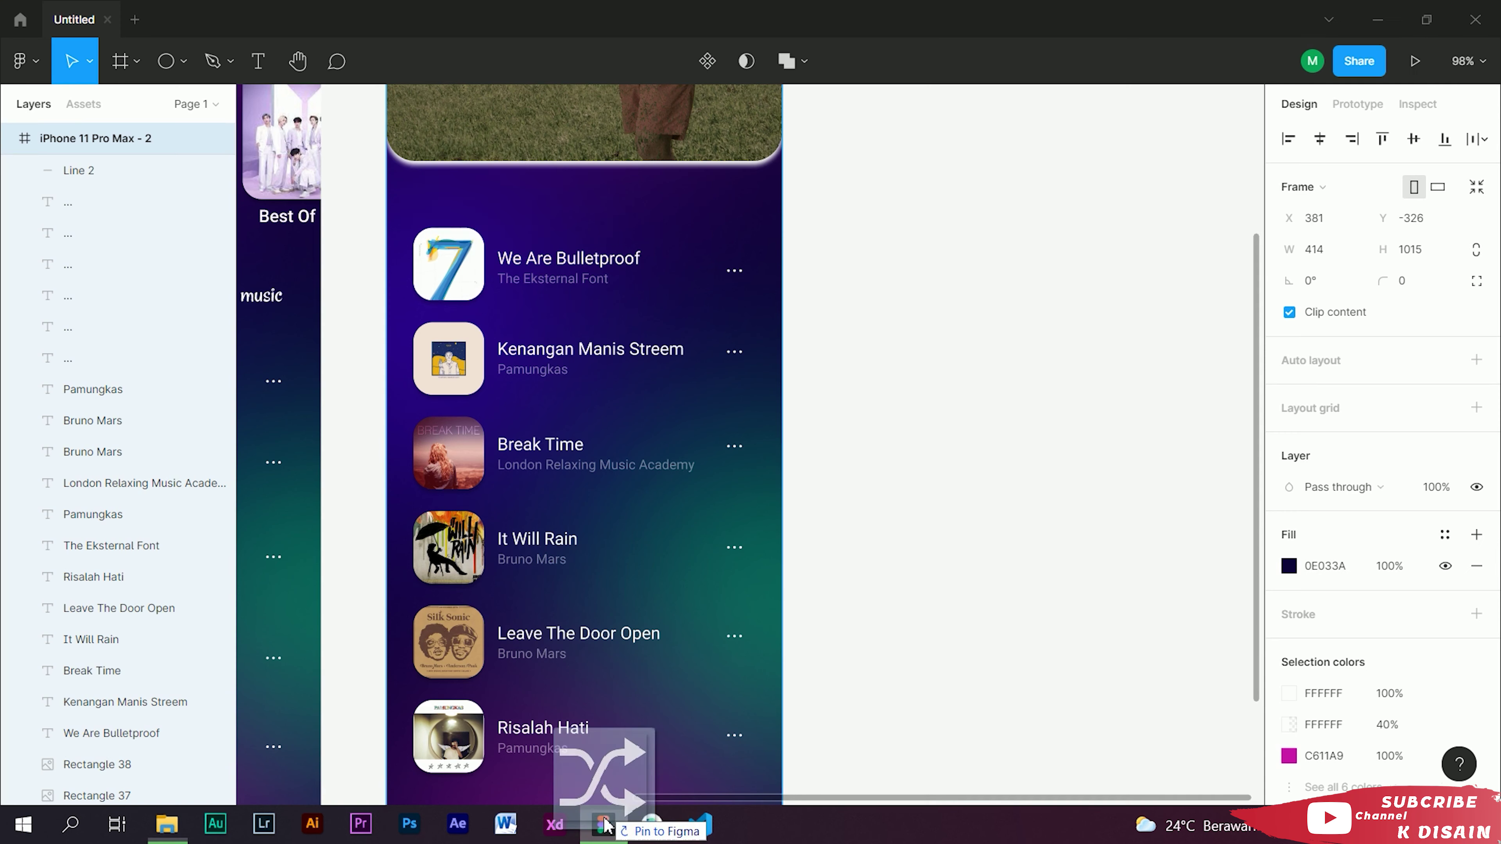
{"action": "mouse_move", "coordinate": [578, 330]}
{"action": "left_mouse_down"}
{"action": "mouse_move", "coordinate": [409, 161]}
{"action": "mouse_move", "coordinate": [436, 190]}
{"action": "left_mouse_up"}
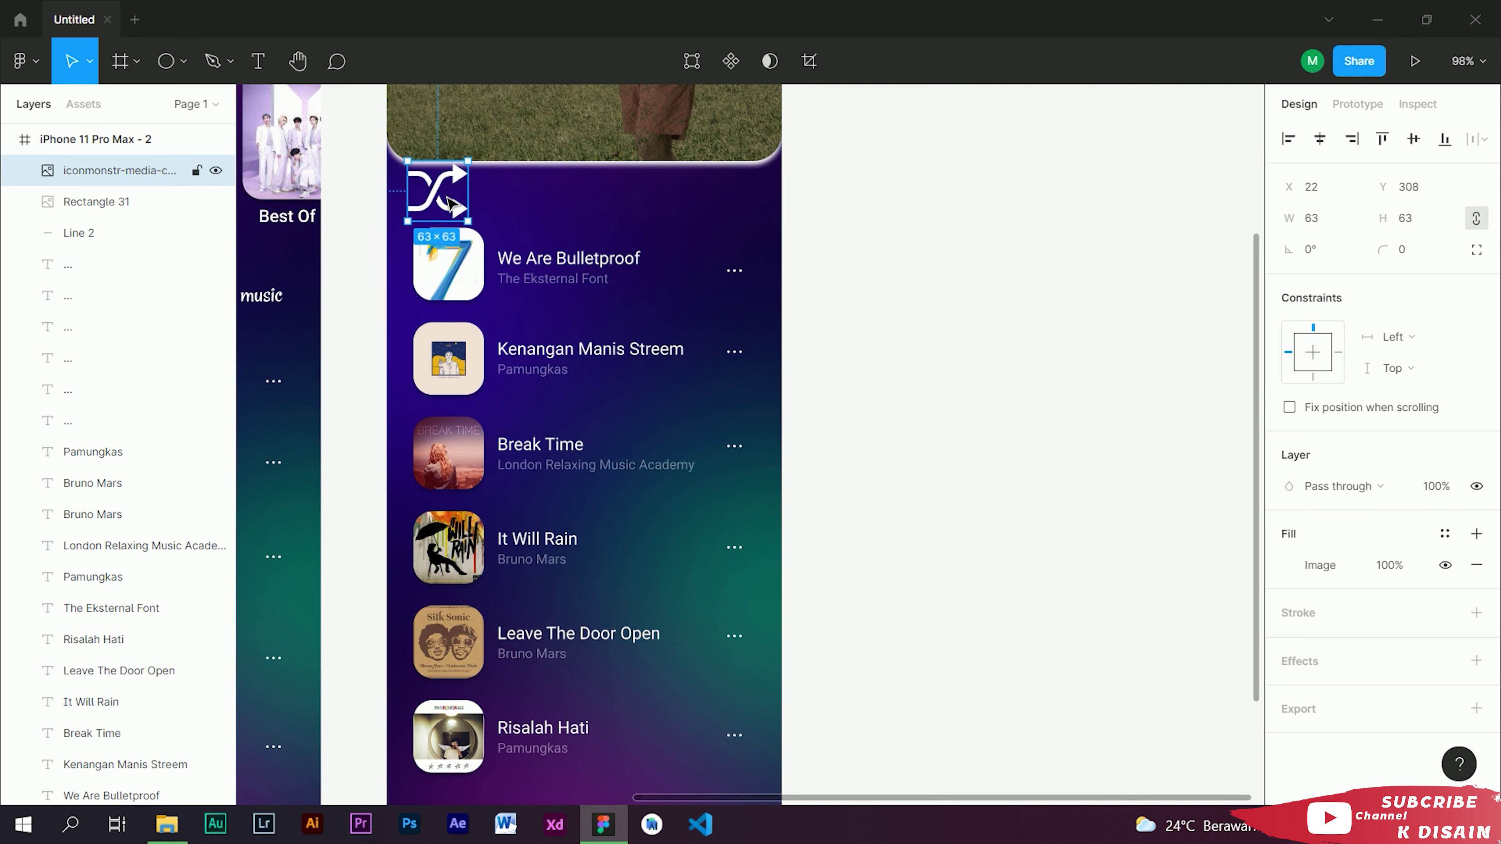
Resize the shuffle icon to 30 × 30 above the song list and lower its opacity
{"action": "scroll", "coordinate": [454, 252], "scroll_direction": "up", "scroll_amount": 5}
{"action": "scroll", "coordinate": [454, 252], "scroll_direction": "up", "scroll_amount": 3}
{"action": "mouse_move", "coordinate": [604, 496]}
{"action": "left_mouse_down"}
{"action": "mouse_move", "coordinate": [507, 398]}
{"action": "mouse_move", "coordinate": [501, 474]}
{"action": "mouse_move", "coordinate": [466, 443]}
{"action": "left_mouse_up"}
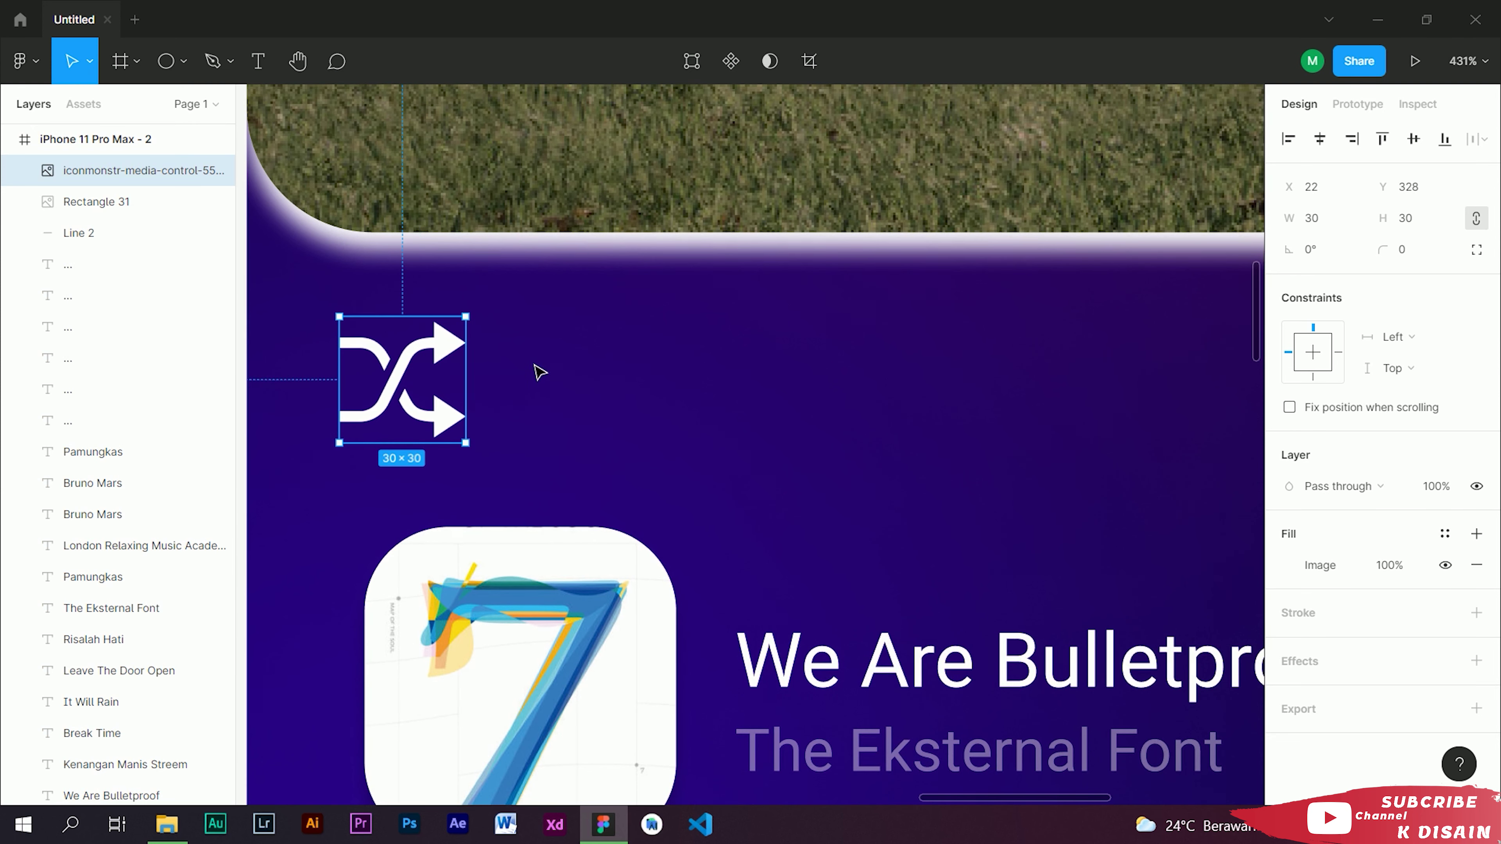
{"action": "scroll", "coordinate": [632, 408], "scroll_direction": "down", "scroll_amount": 3}
{"action": "type", "text": "0"}
{"action": "key", "text": "Return"}
{"action": "scroll", "coordinate": [1063, 603], "scroll_direction": "down", "scroll_amount": 5}
{"action": "scroll", "coordinate": [915, 546], "scroll_direction": "up", "scroll_amount": 3}
{"action": "left_click", "coordinate": [915, 546]}
{"action": "scroll", "coordinate": [604, 441], "scroll_direction": "down", "scroll_amount": 2}
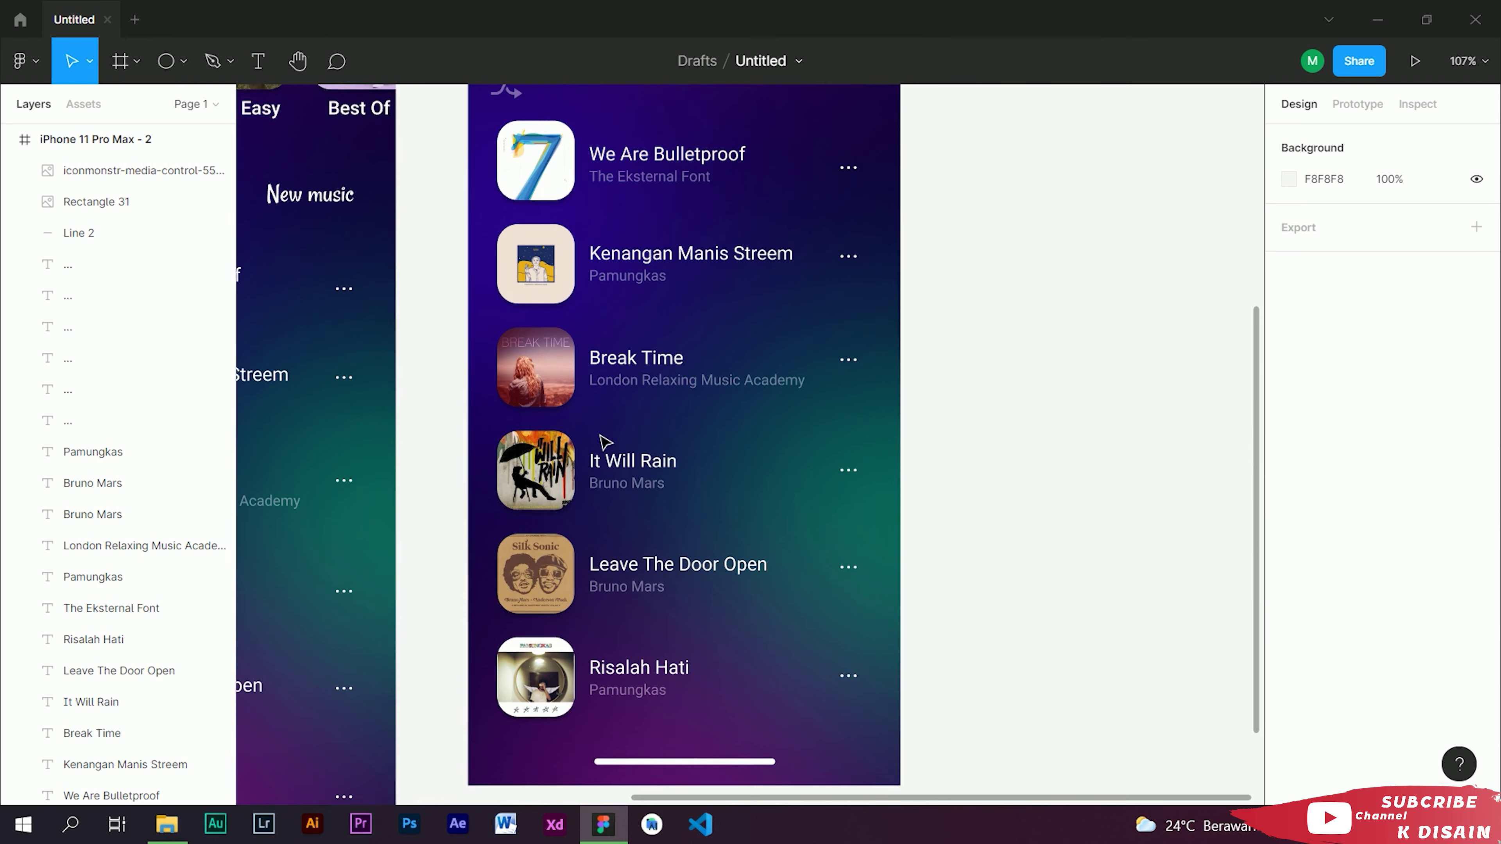
{"action": "scroll", "coordinate": [604, 441], "scroll_direction": "down", "scroll_amount": 2}
{"action": "scroll", "coordinate": [793, 503], "scroll_direction": "down", "scroll_amount": 3}
{"action": "scroll", "coordinate": [837, 486], "scroll_direction": "up", "scroll_amount": 2}
Duplicate the second screen and delete the Risalah Hati and Leave The Door Open rows
{"action": "left_click", "coordinate": [670, 101]}
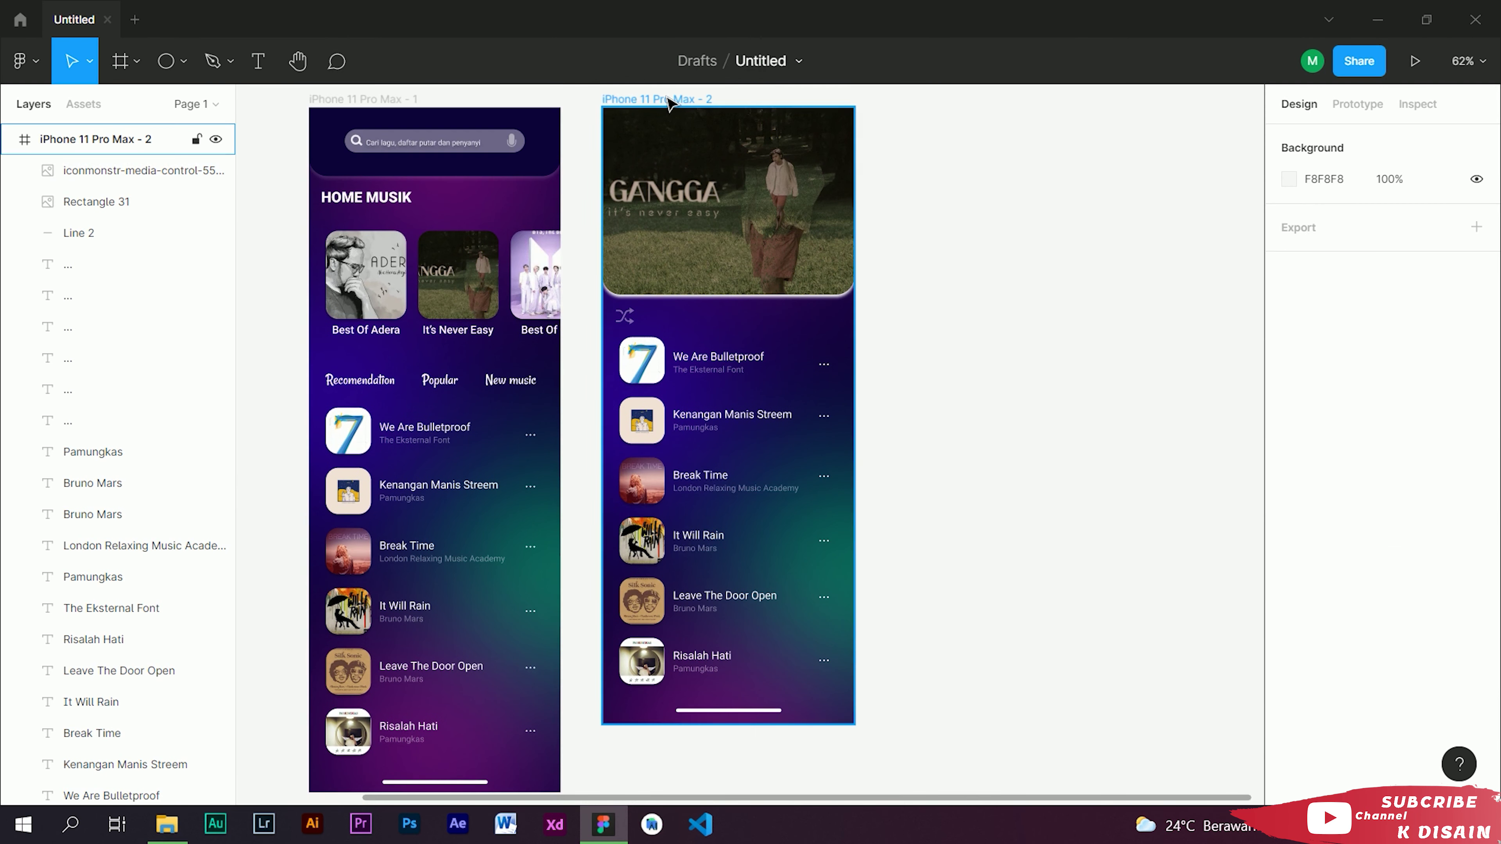
{"action": "key", "text": "ctrl+d"}
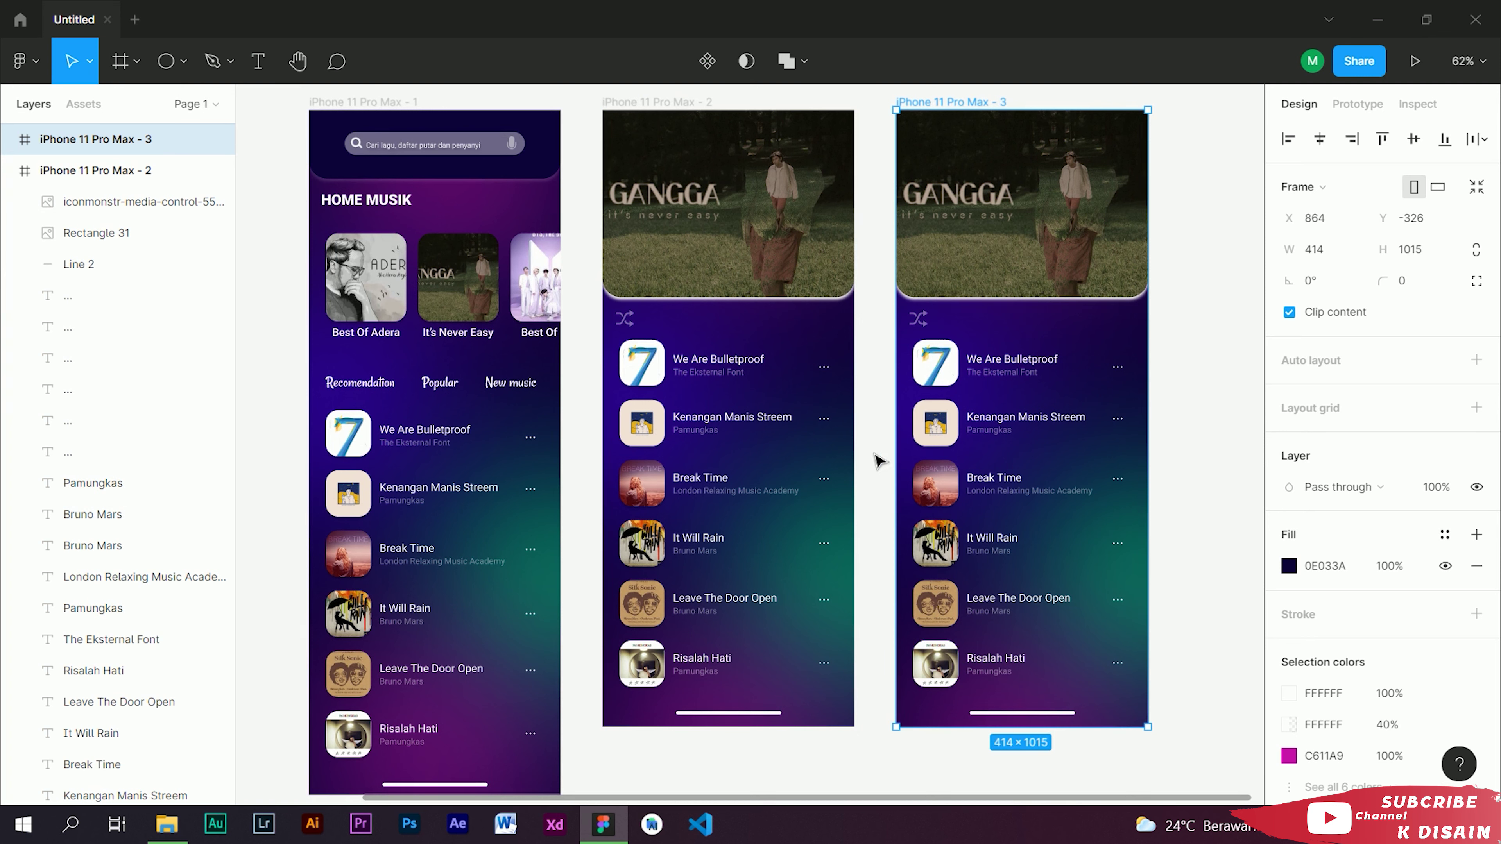
{"action": "left_click", "coordinate": [953, 666]}
{"action": "key", "text": "Delete"}
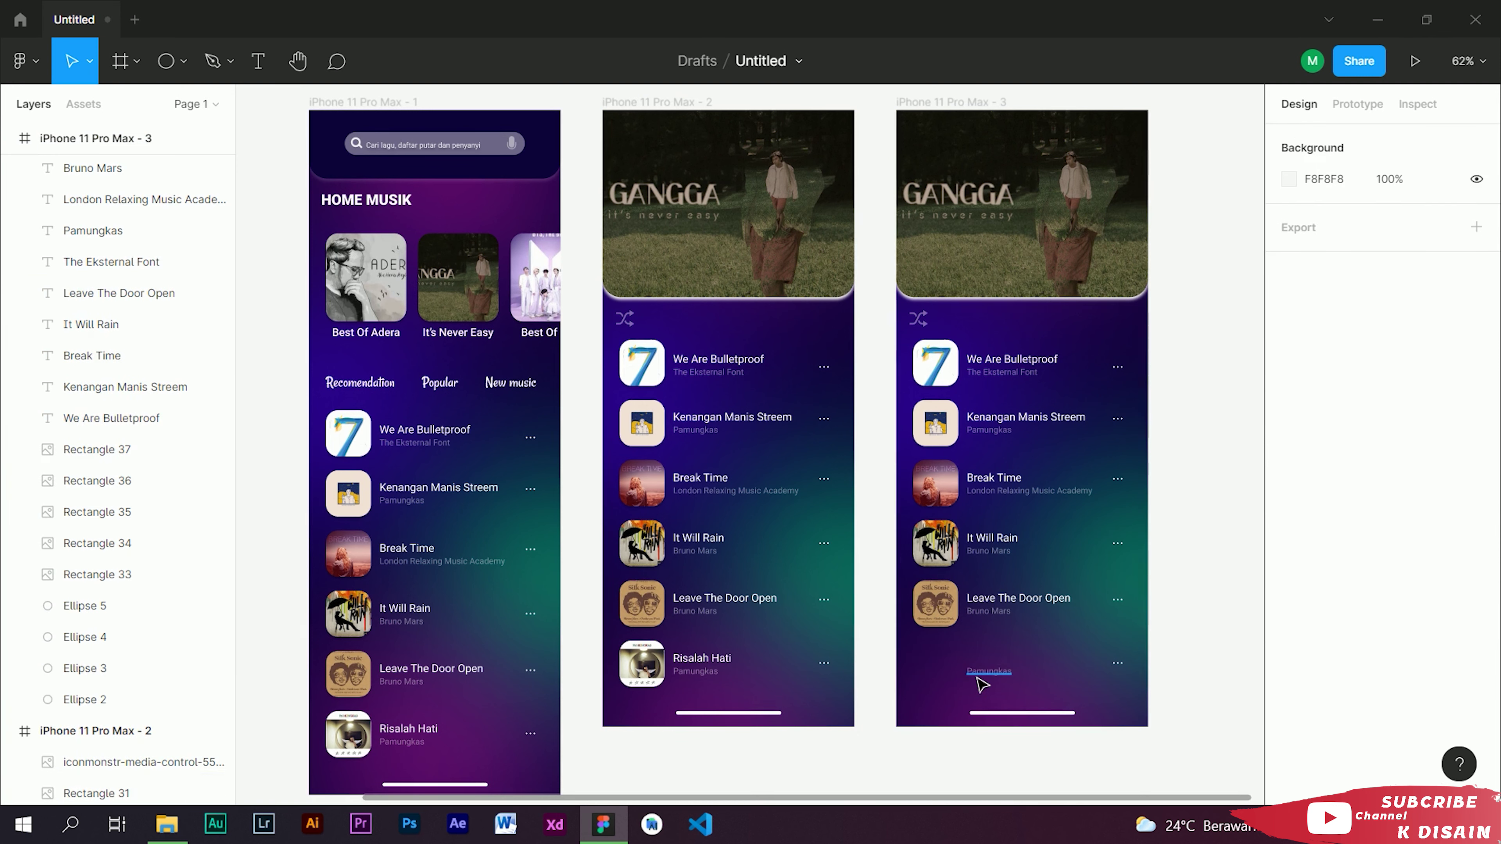
{"action": "left_click", "coordinate": [1017, 598]}
{"action": "key", "text": "Delete"}
{"action": "left_click_drag", "start_coordinate": [1004, 639], "coordinate": [952, 591]}
{"action": "key", "text": "Delete"}
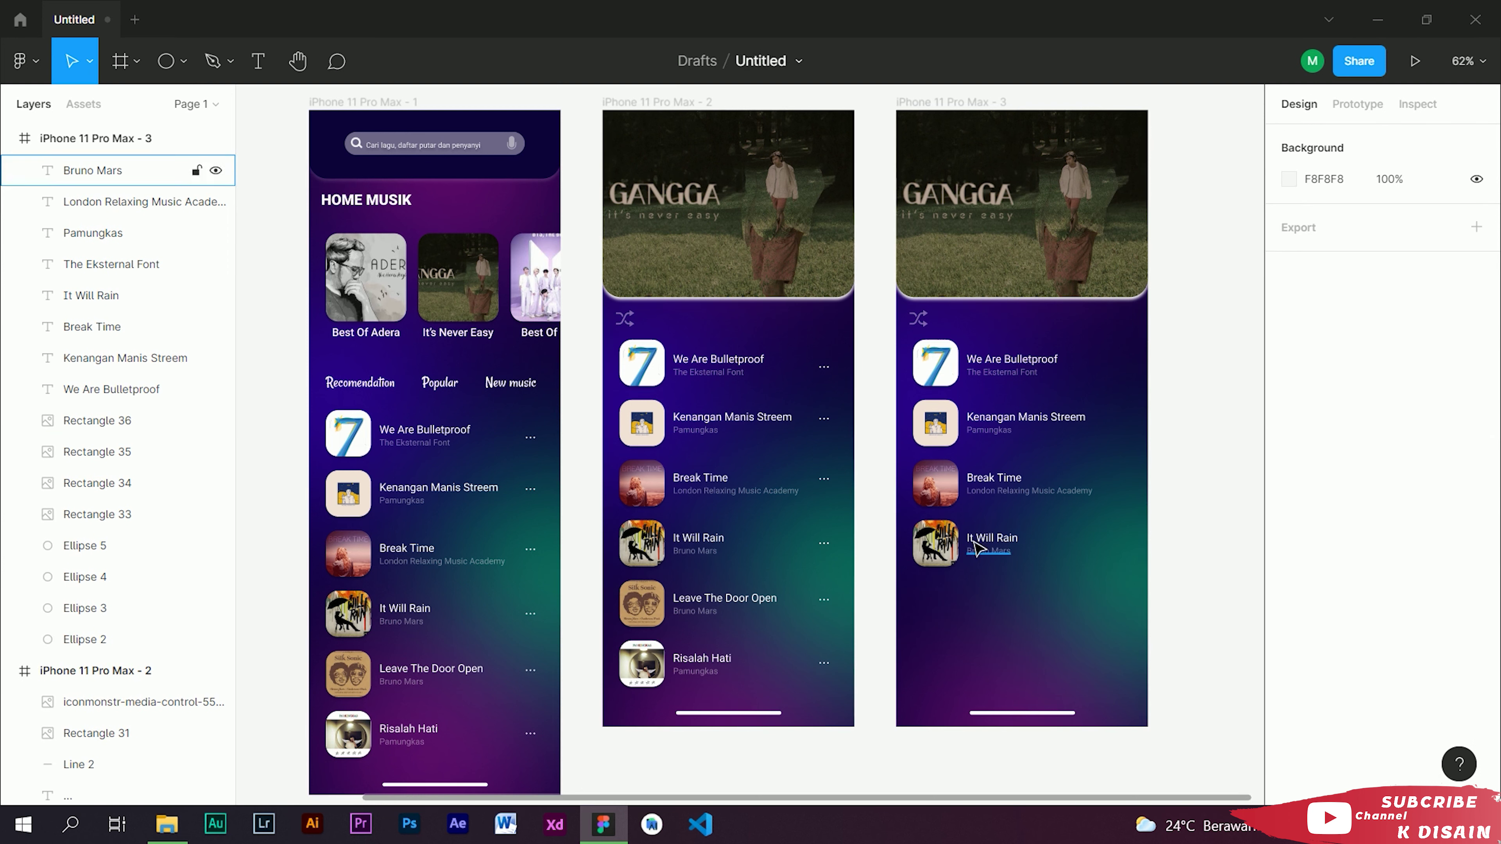
Delete the Break Time, Kenangan Manis Streem and We Are Bulletproof song items
{"action": "left_click", "coordinate": [998, 488]}
{"action": "key", "text": "Delete"}
{"action": "left_click", "coordinate": [1025, 417]}
{"action": "key", "text": "Delete"}
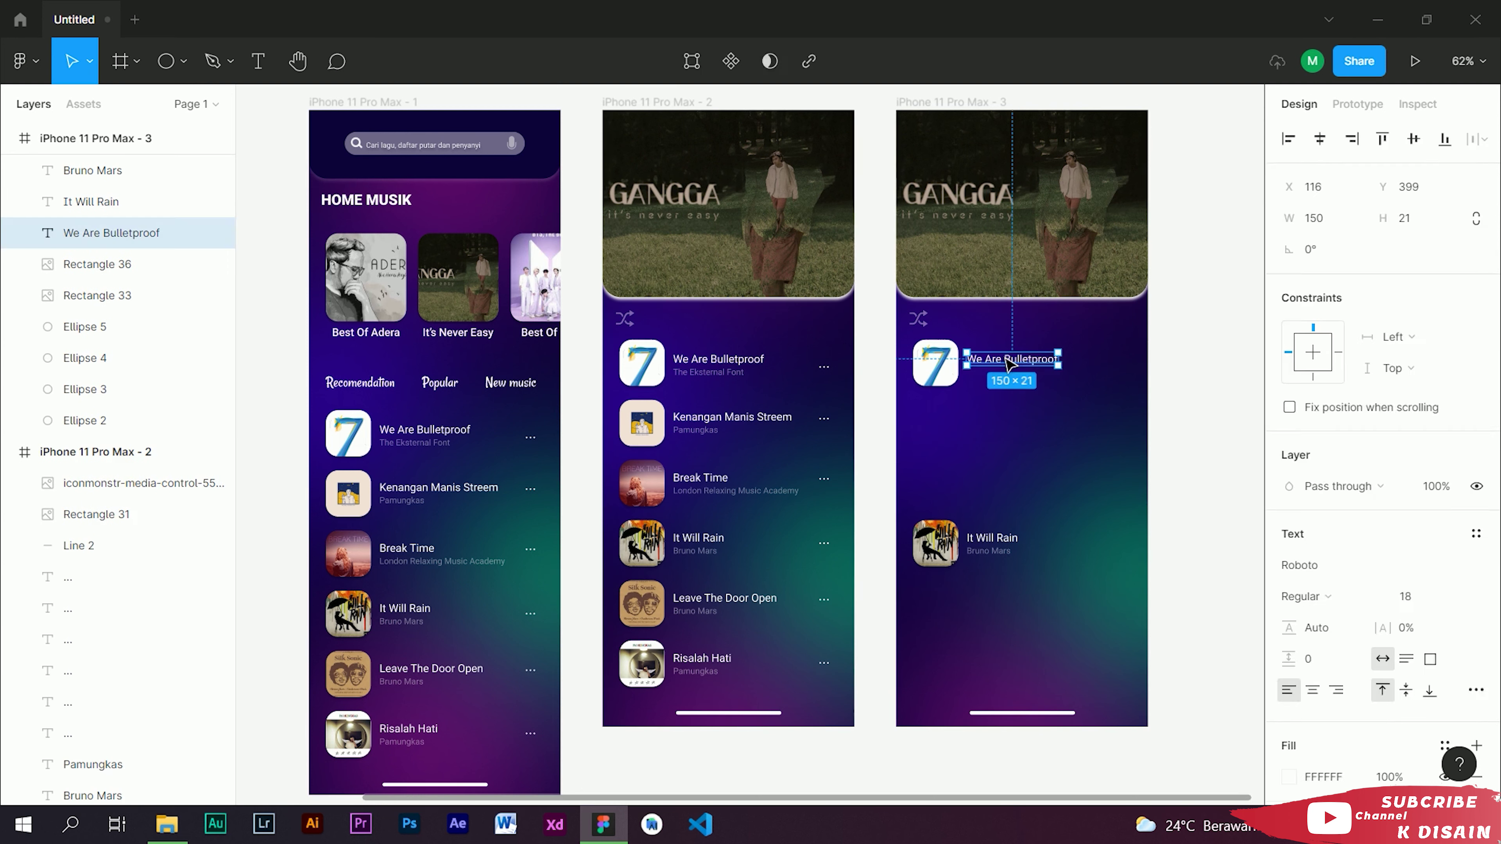
{"action": "left_click", "coordinate": [1012, 359]}
{"action": "key", "text": "Delete"}
Delete the GANGGA header image and enlarge the It Will Rain cover to 309 × 318 near the top
{"action": "left_click", "coordinate": [969, 292]}
{"action": "key", "text": "Delete"}
{"action": "left_click", "coordinate": [936, 543]}
{"action": "mouse_move", "coordinate": [936, 543]}
{"action": "left_mouse_down"}
{"action": "mouse_move", "coordinate": [998, 323]}
{"action": "mouse_move", "coordinate": [1062, 392]}
{"action": "mouse_move", "coordinate": [1058, 380]}
{"action": "left_mouse_up"}
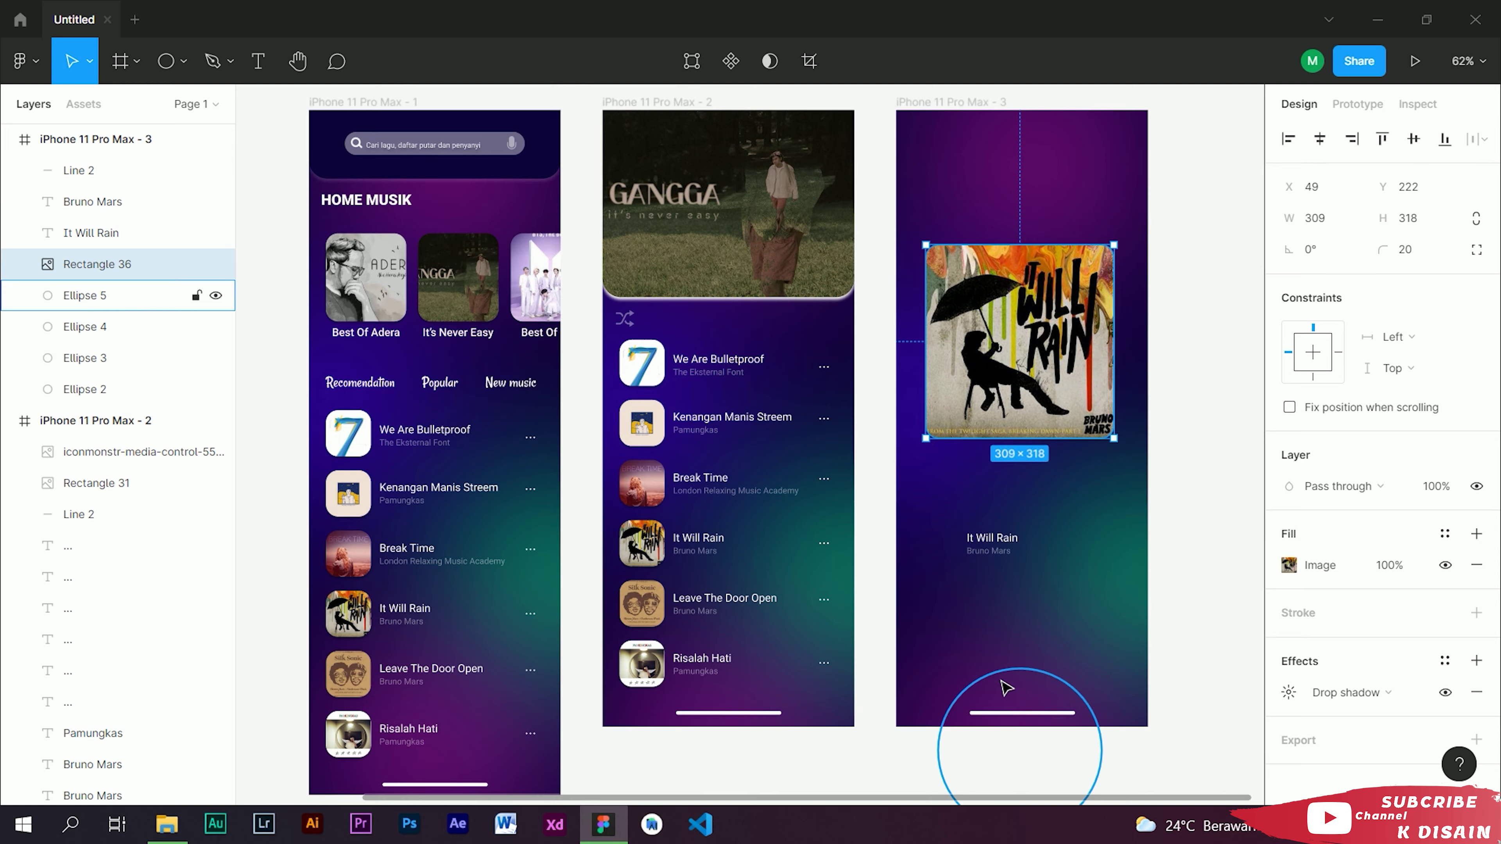
Centre the It Will Rain cover and title horizontally and edit the title text
{"action": "scroll", "coordinate": [1036, 747], "scroll_direction": "up", "scroll_amount": 3}
{"action": "scroll", "coordinate": [1085, 721], "scroll_direction": "up", "scroll_amount": 3}
{"action": "left_click", "coordinate": [91, 232]}
{"action": "left_click", "coordinate": [1320, 139]}
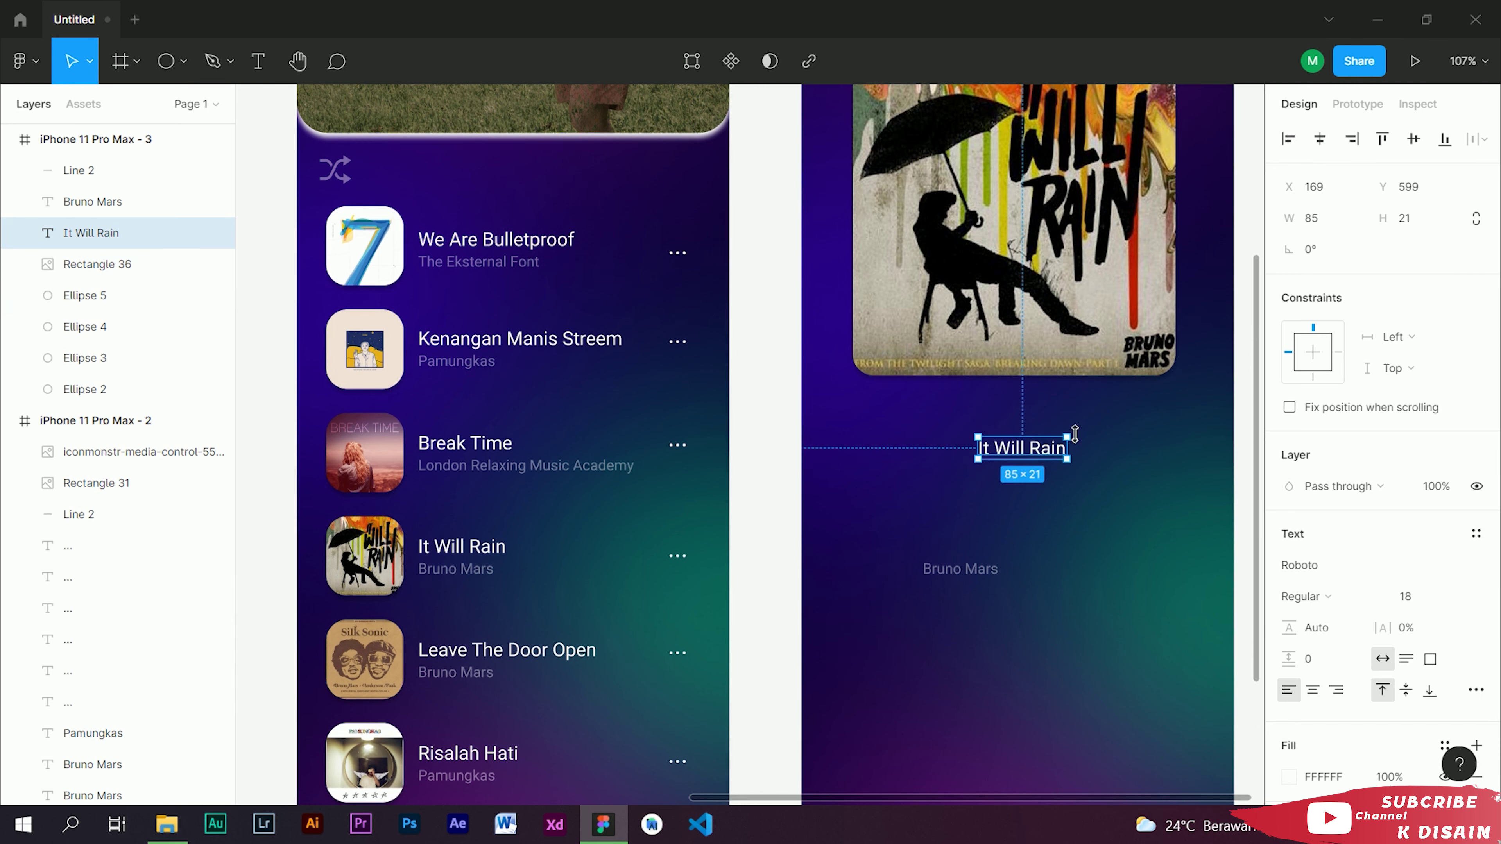
{"action": "left_click", "coordinate": [97, 264]}
{"action": "left_click", "coordinate": [1320, 138]}
{"action": "key", "text": "shift+Tab"}
{"action": "key", "text": "Return"}
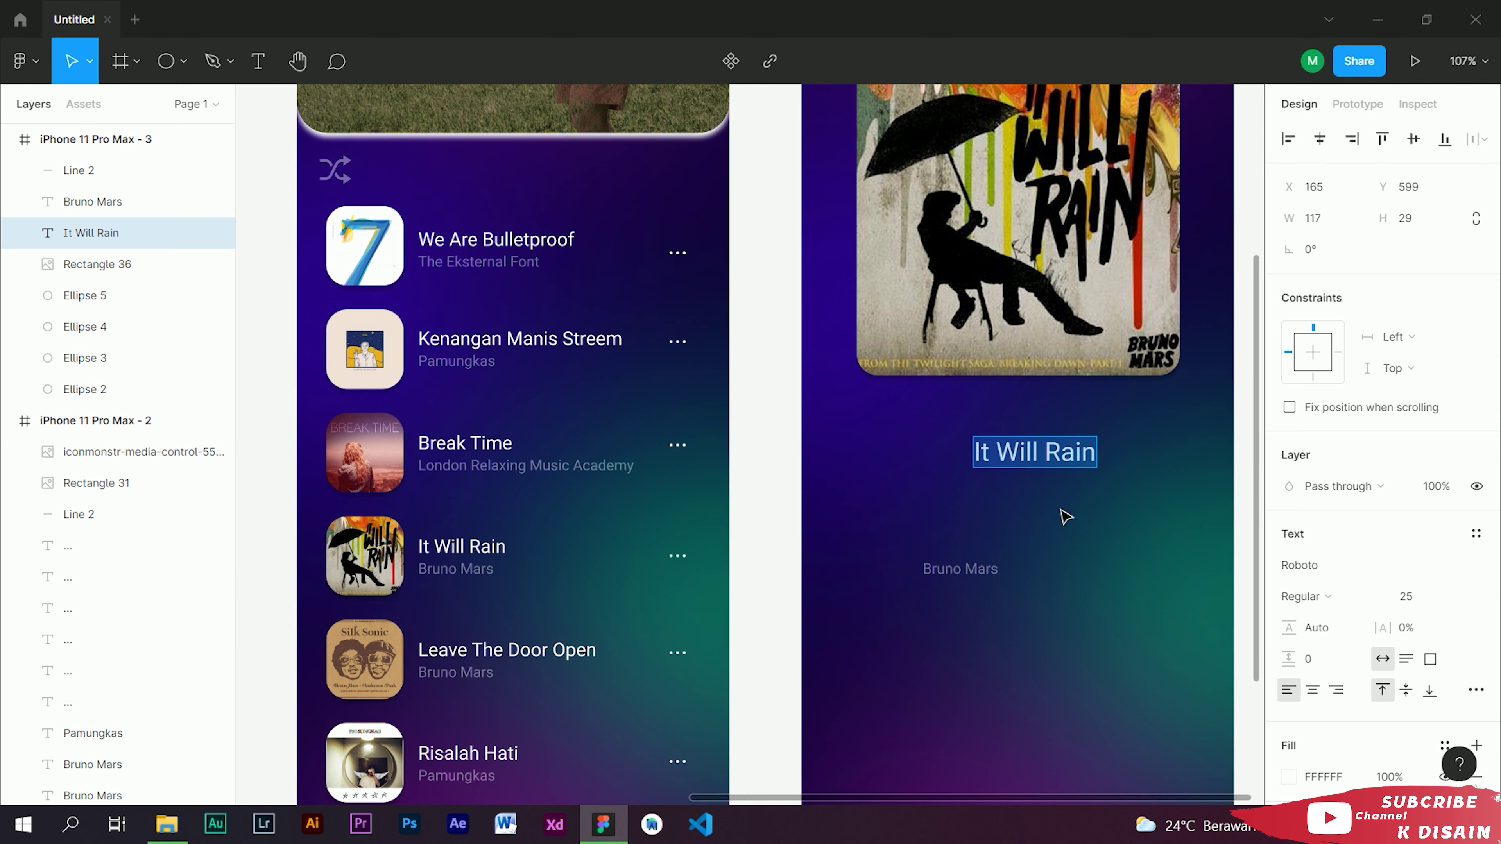
{"action": "key", "text": "Escape"}
Position the It Will Rain title and Bruno Mars artist under the cover
{"action": "scroll", "coordinate": [1066, 517], "scroll_direction": "up", "scroll_amount": 5}
{"action": "scroll", "coordinate": [1046, 414], "scroll_direction": "down", "scroll_amount": 6}
{"action": "left_click_drag", "start_coordinate": [1046, 410], "coordinate": [1034, 394]}
{"action": "scroll", "coordinate": [1163, 531], "scroll_direction": "down", "scroll_amount": 5}
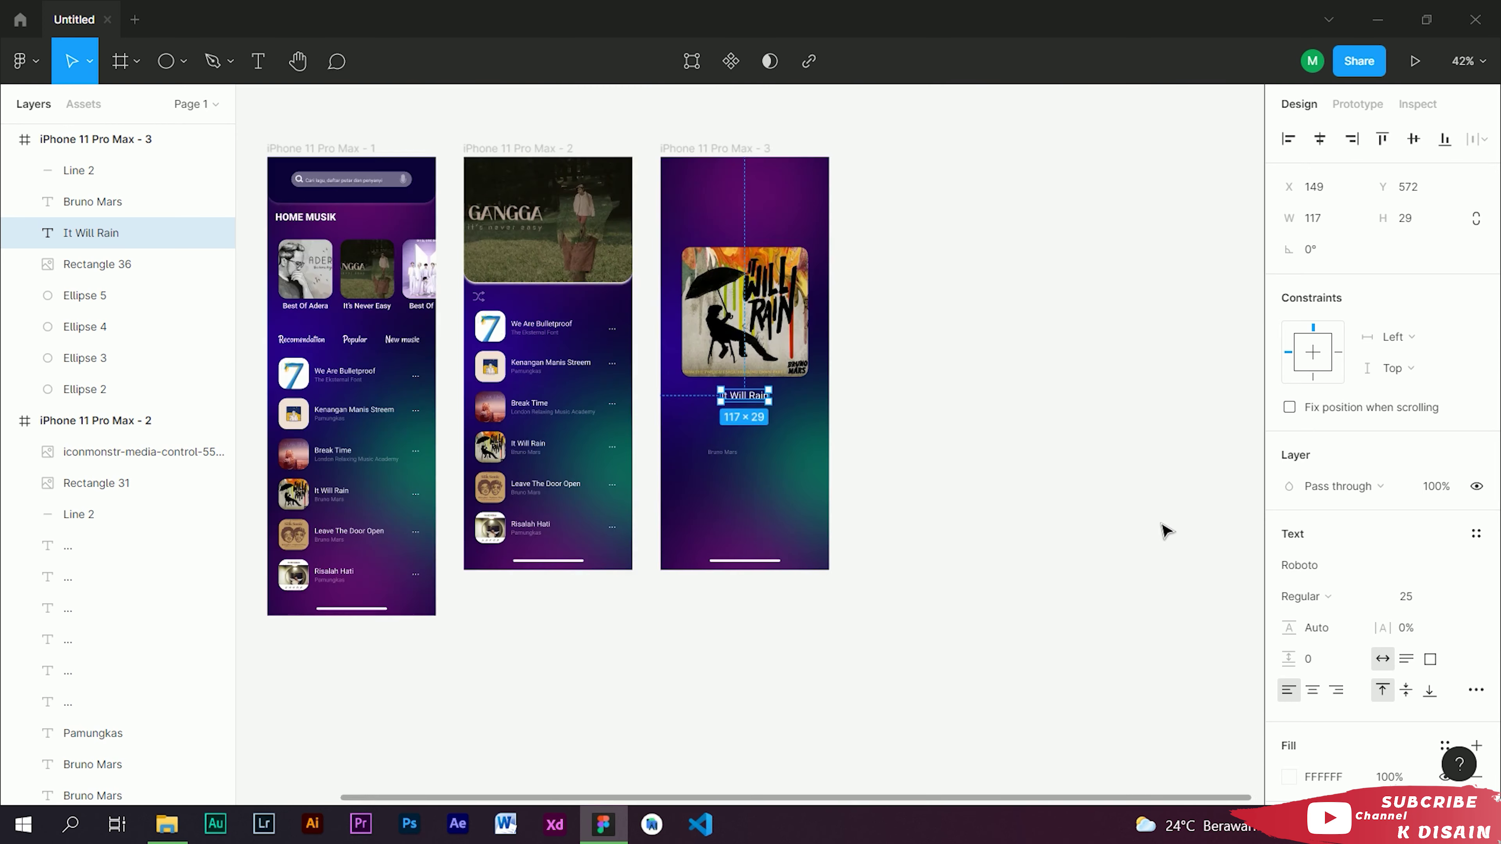
{"action": "scroll", "coordinate": [799, 450], "scroll_direction": "up", "scroll_amount": 4}
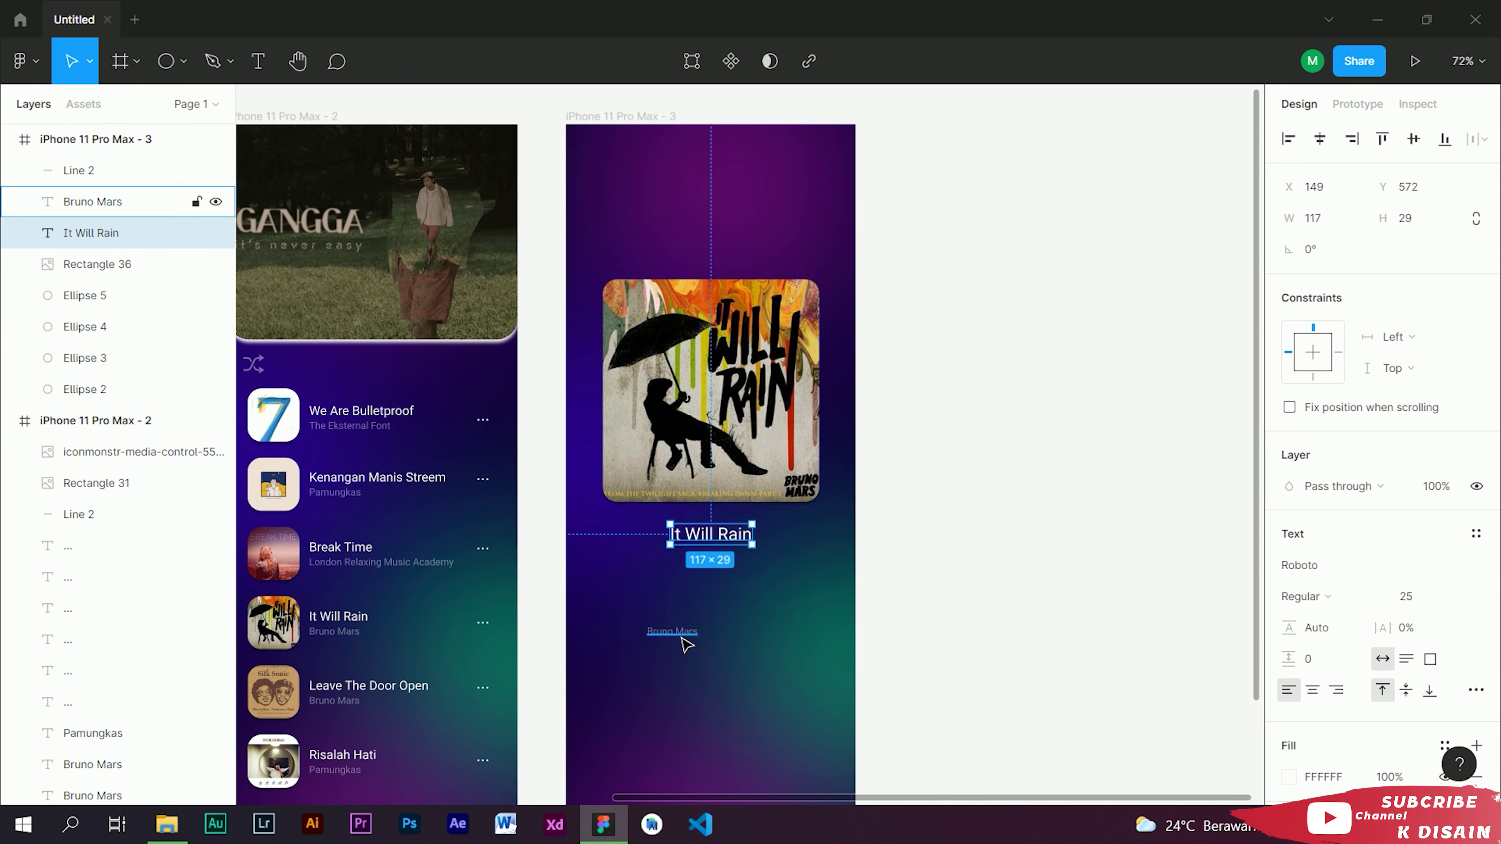
{"action": "left_click_drag", "start_coordinate": [686, 644], "coordinate": [724, 570]}
{"action": "left_click", "coordinate": [794, 570]}
Draw a 278 × 60 rectangle bar below the artist name
{"action": "scroll", "coordinate": [795, 570], "scroll_direction": "down", "scroll_amount": 2}
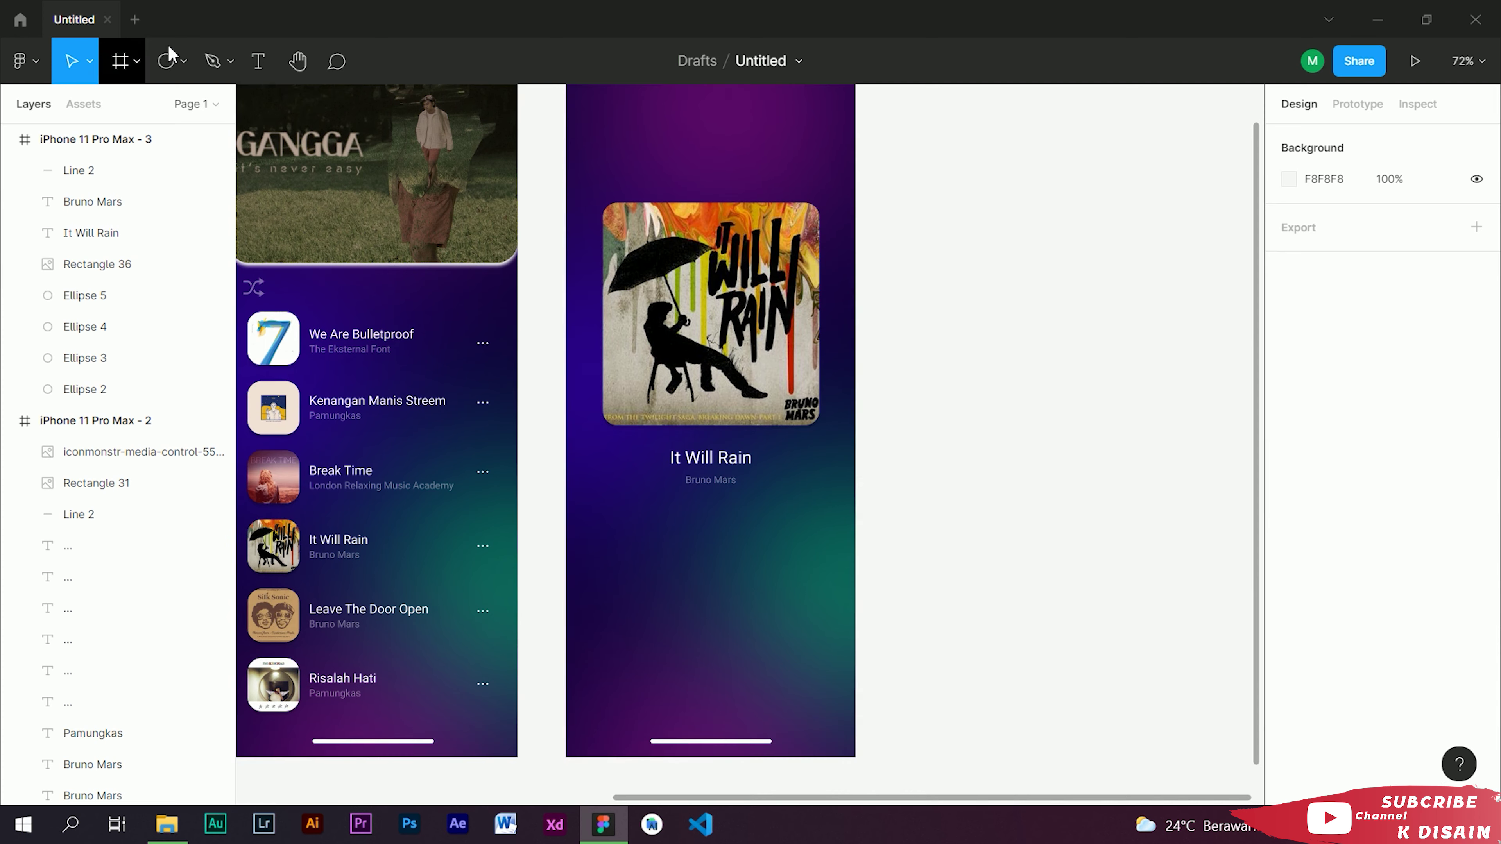
{"action": "left_click", "coordinate": [184, 61]}
{"action": "left_click", "coordinate": [190, 97]}
{"action": "left_click_drag", "start_coordinate": [625, 544], "coordinate": [820, 585]}
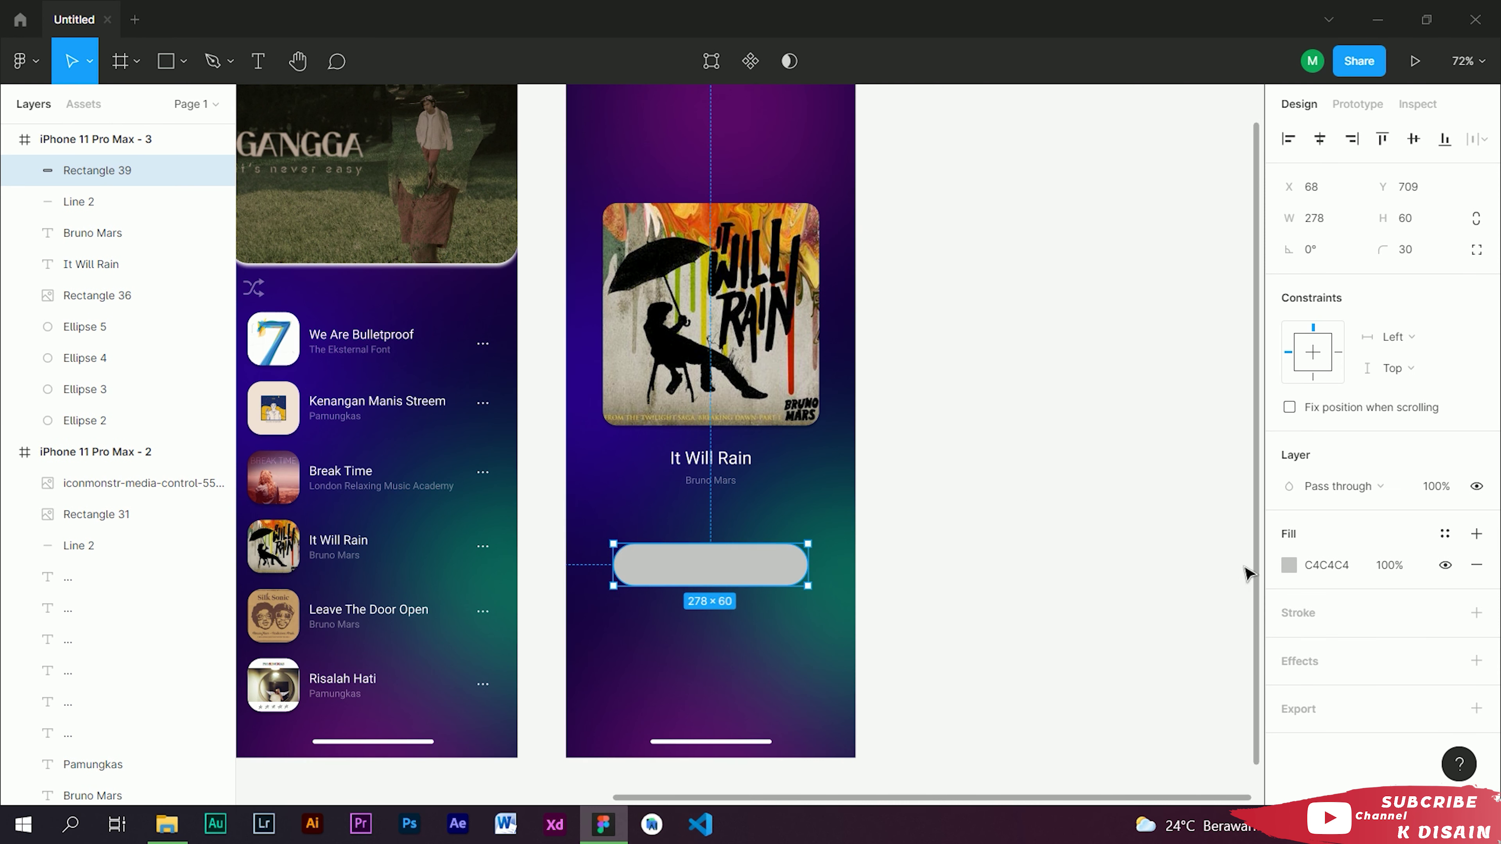
Set the bar's fill to white FFFFFF at 40% opacity
{"action": "left_click", "coordinate": [1289, 565]}
{"action": "left_click", "coordinate": [1031, 314]}
{"action": "left_click", "coordinate": [1371, 473]}
{"action": "key", "text": "Return"}
{"action": "scroll", "coordinate": [662, 650], "scroll_direction": "up", "scroll_amount": 3}
Draw a 41 × 41 circle in the middle of the bar
{"action": "left_click", "coordinate": [184, 61]}
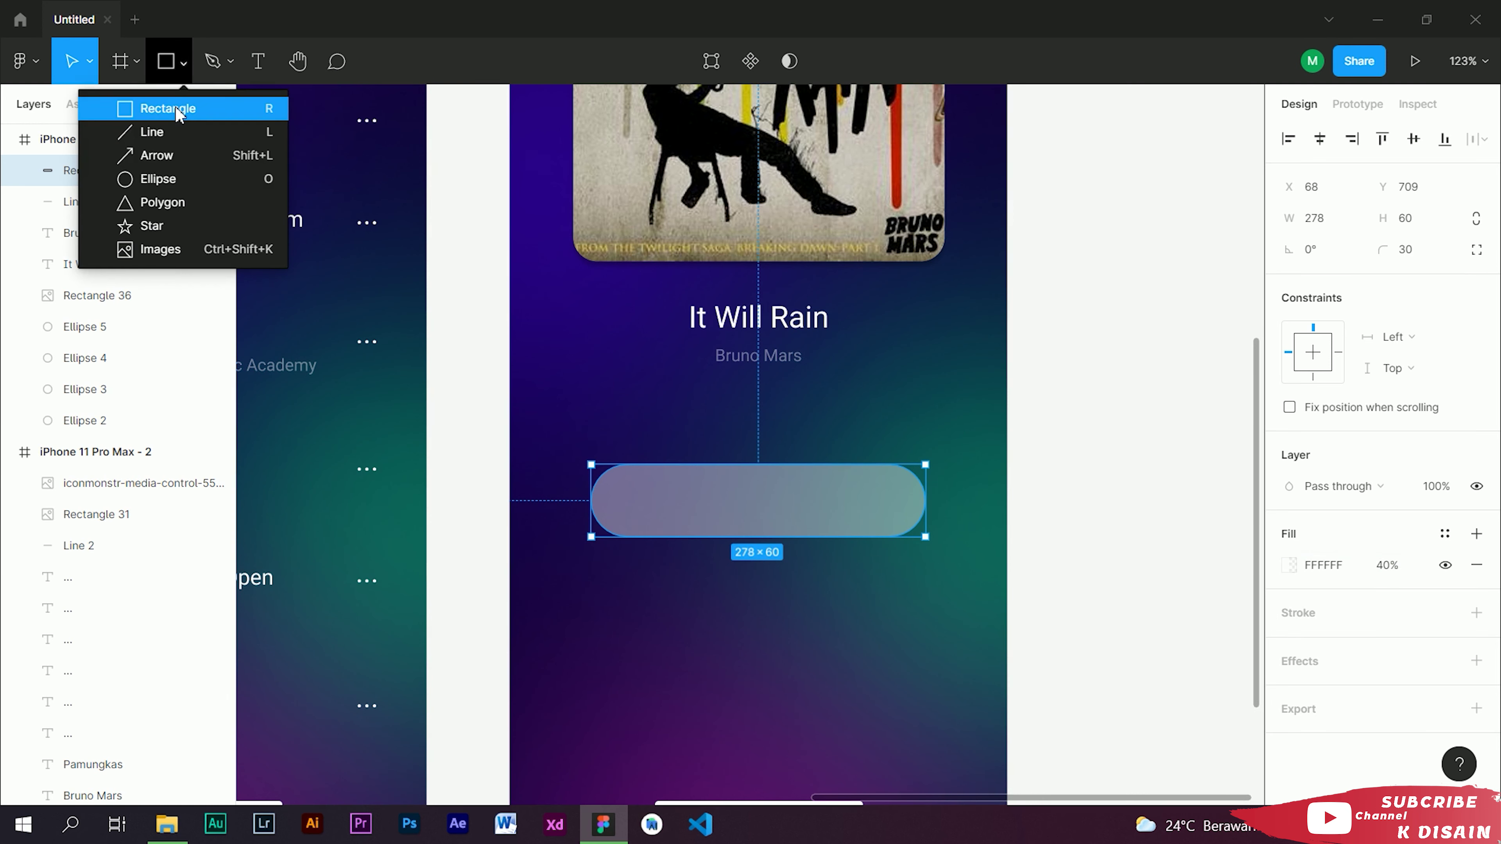
{"action": "left_click", "coordinate": [172, 177]}
{"action": "scroll", "coordinate": [731, 488], "scroll_direction": "up", "scroll_amount": 3}
{"action": "left_click_drag", "start_coordinate": [719, 456], "coordinate": [789, 524]}
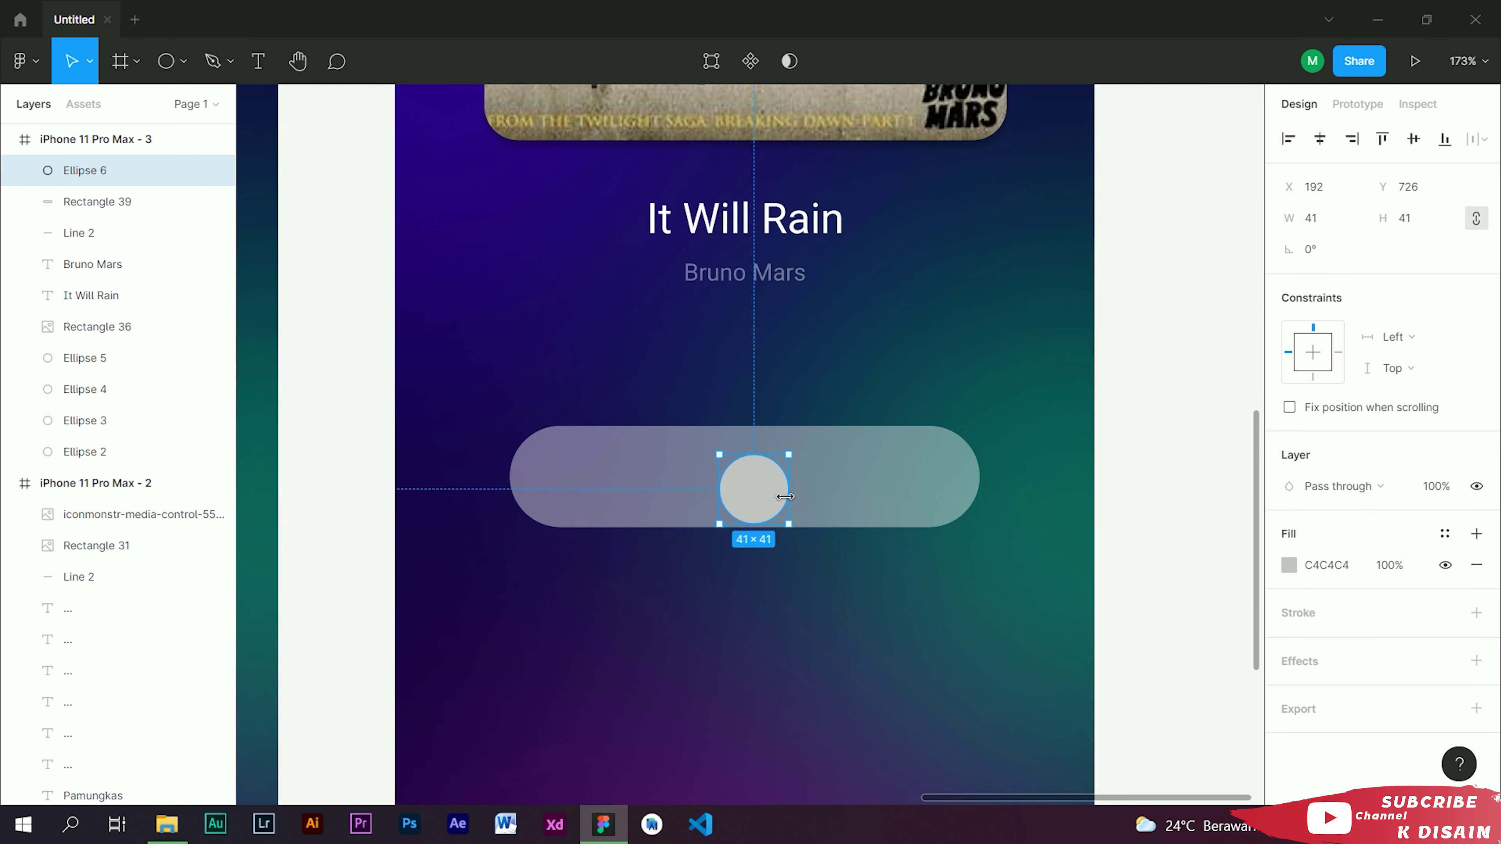
Give the circle a linear gradient sampled from the magenta and green swatches
{"action": "left_click", "coordinate": [1289, 565]}
{"action": "left_click_drag", "start_coordinate": [1122, 375], "coordinate": [1099, 299]}
{"action": "left_click", "coordinate": [1061, 295]}
{"action": "key", "text": "shift+1"}
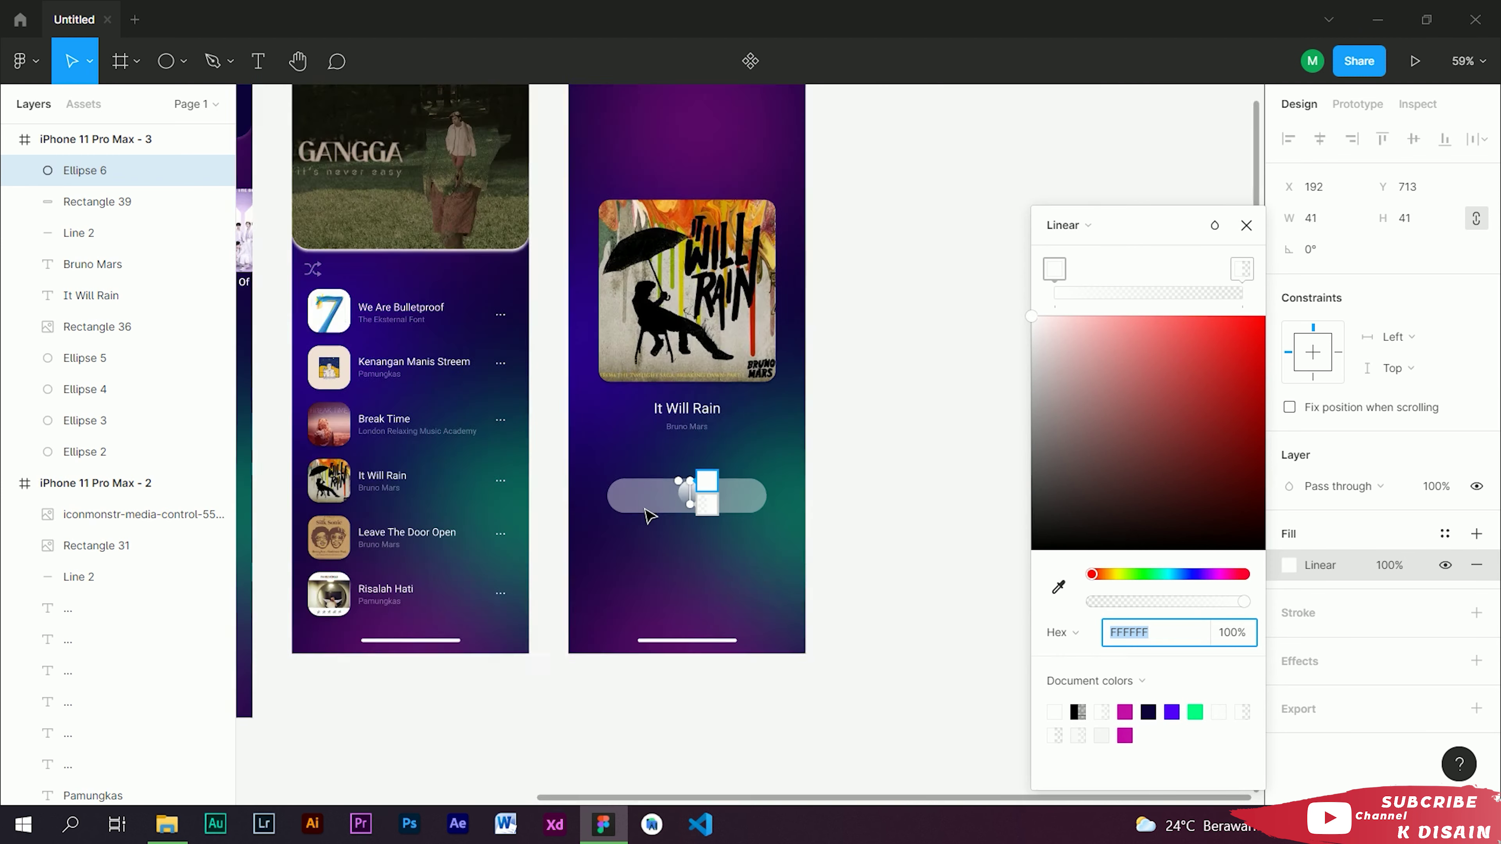
{"action": "left_click", "coordinate": [1059, 587]}
{"action": "left_click", "coordinate": [483, 337]}
{"action": "left_click", "coordinate": [1059, 587]}
{"action": "left_click", "coordinate": [493, 411]}
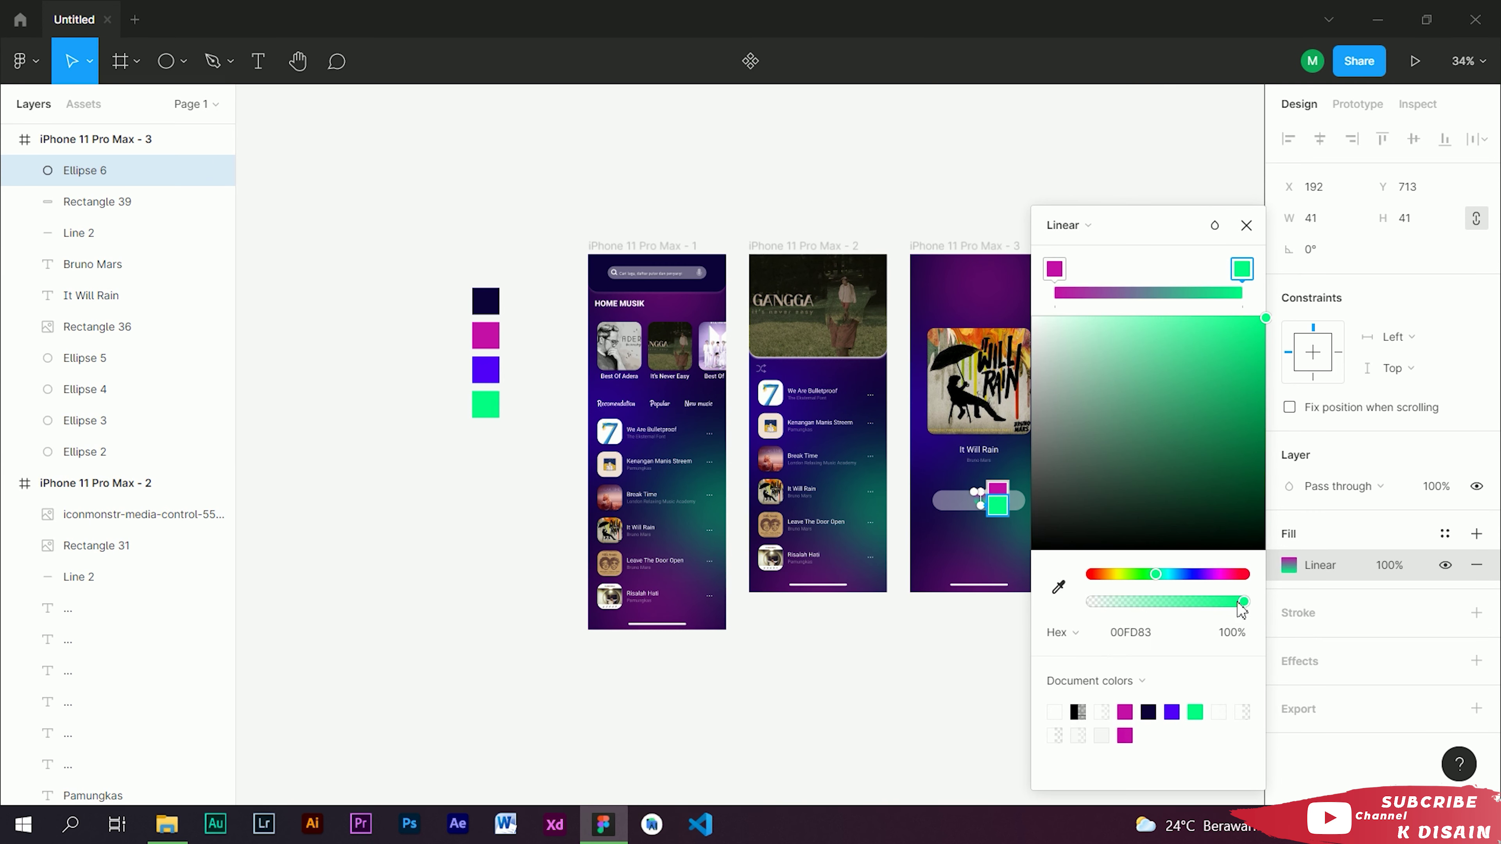
{"action": "left_click", "coordinate": [1247, 226]}
Change the gradient's green stop to blue and centre the circle vertically on the bar
{"action": "key", "text": "shift+2"}
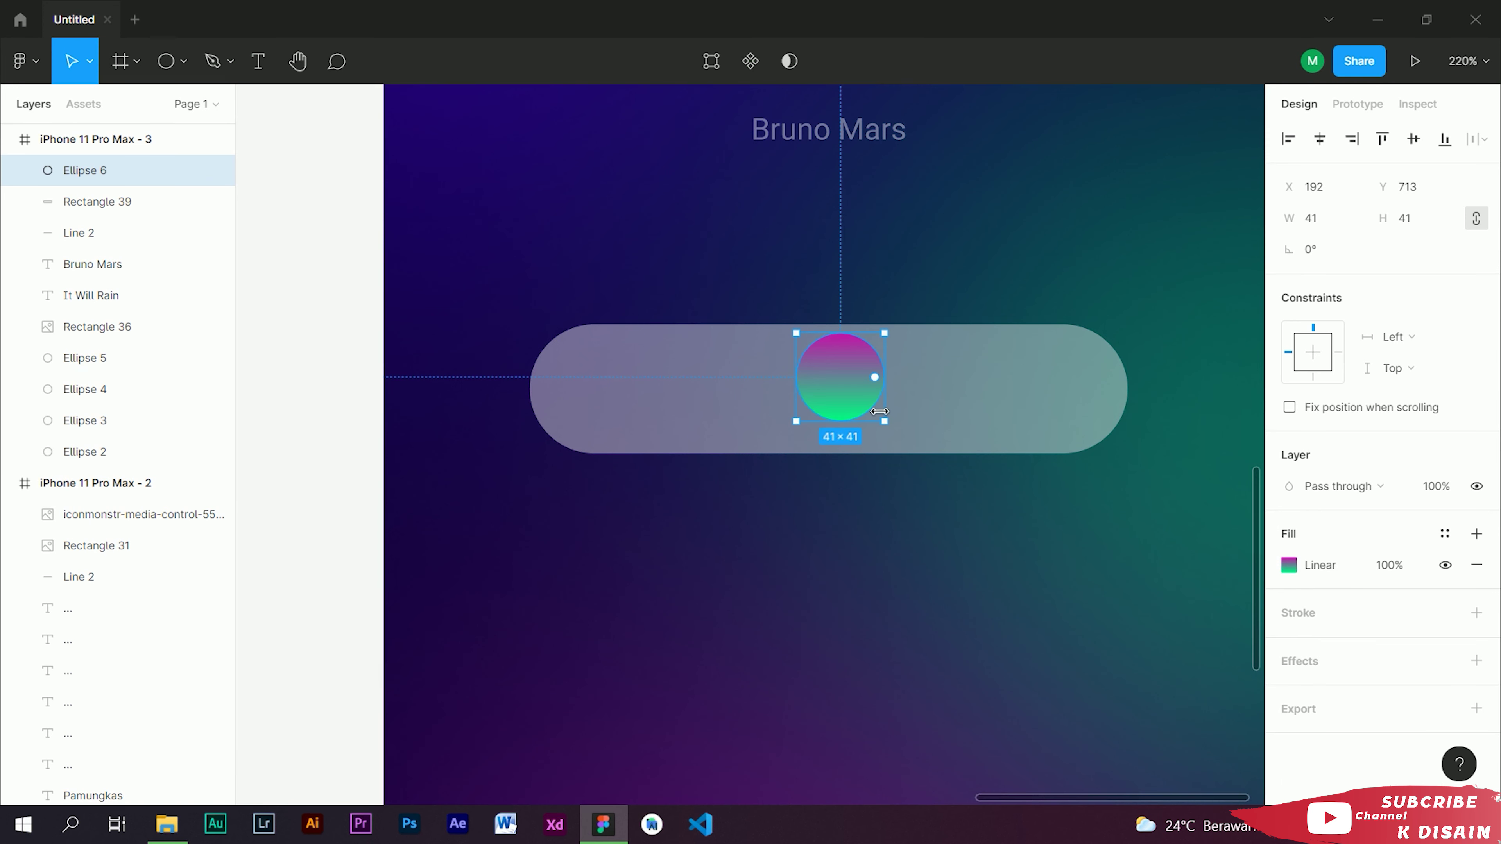
{"action": "scroll", "coordinate": [681, 499], "scroll_direction": "down", "scroll_amount": 5}
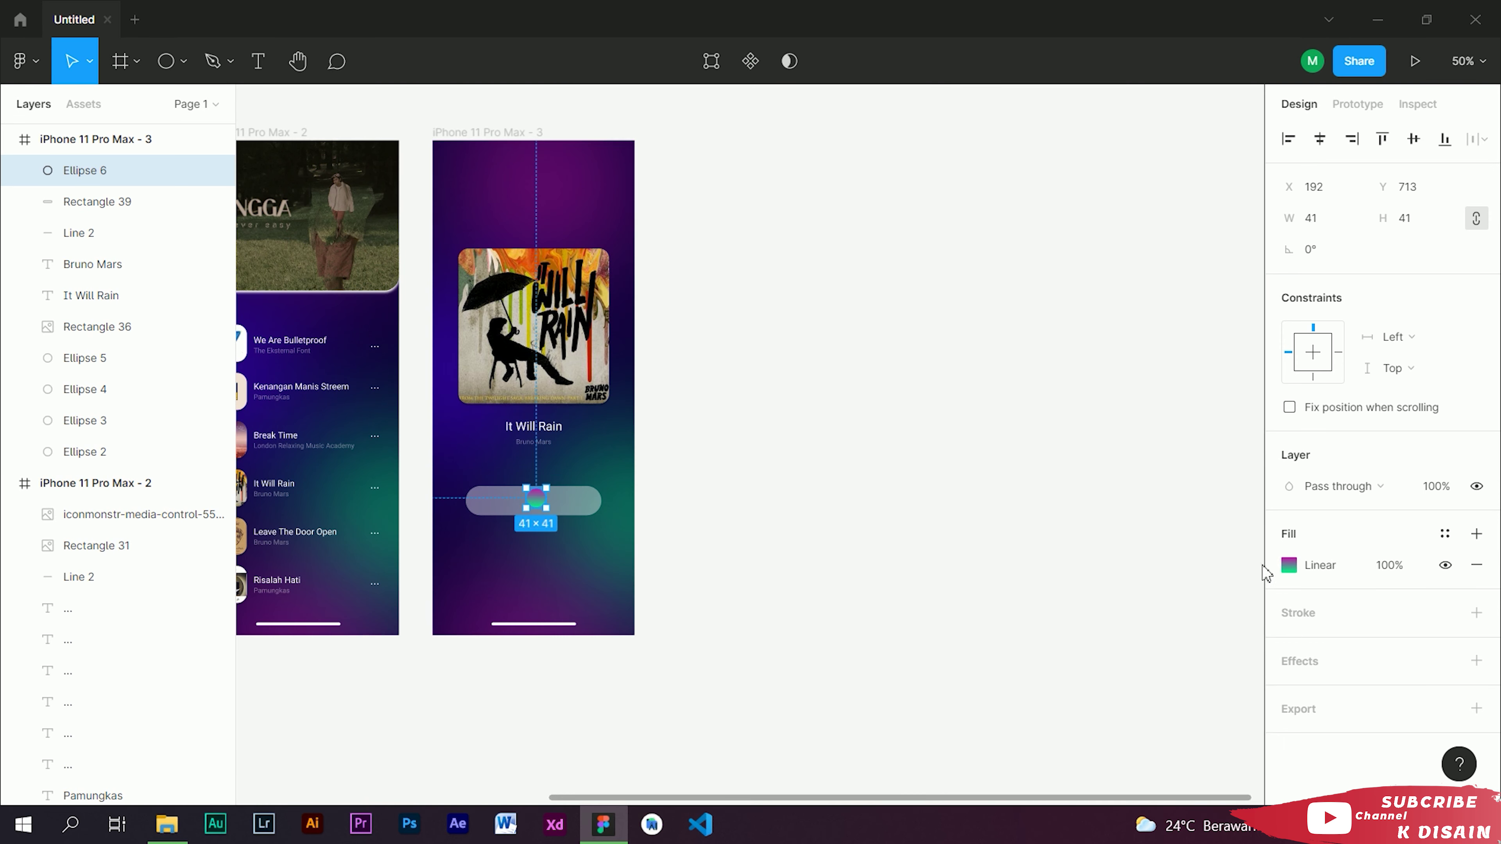
{"action": "left_click", "coordinate": [1288, 565]}
{"action": "left_click", "coordinate": [1207, 709]}
{"action": "left_click", "coordinate": [1247, 226]}
{"action": "key", "text": "shift+2"}
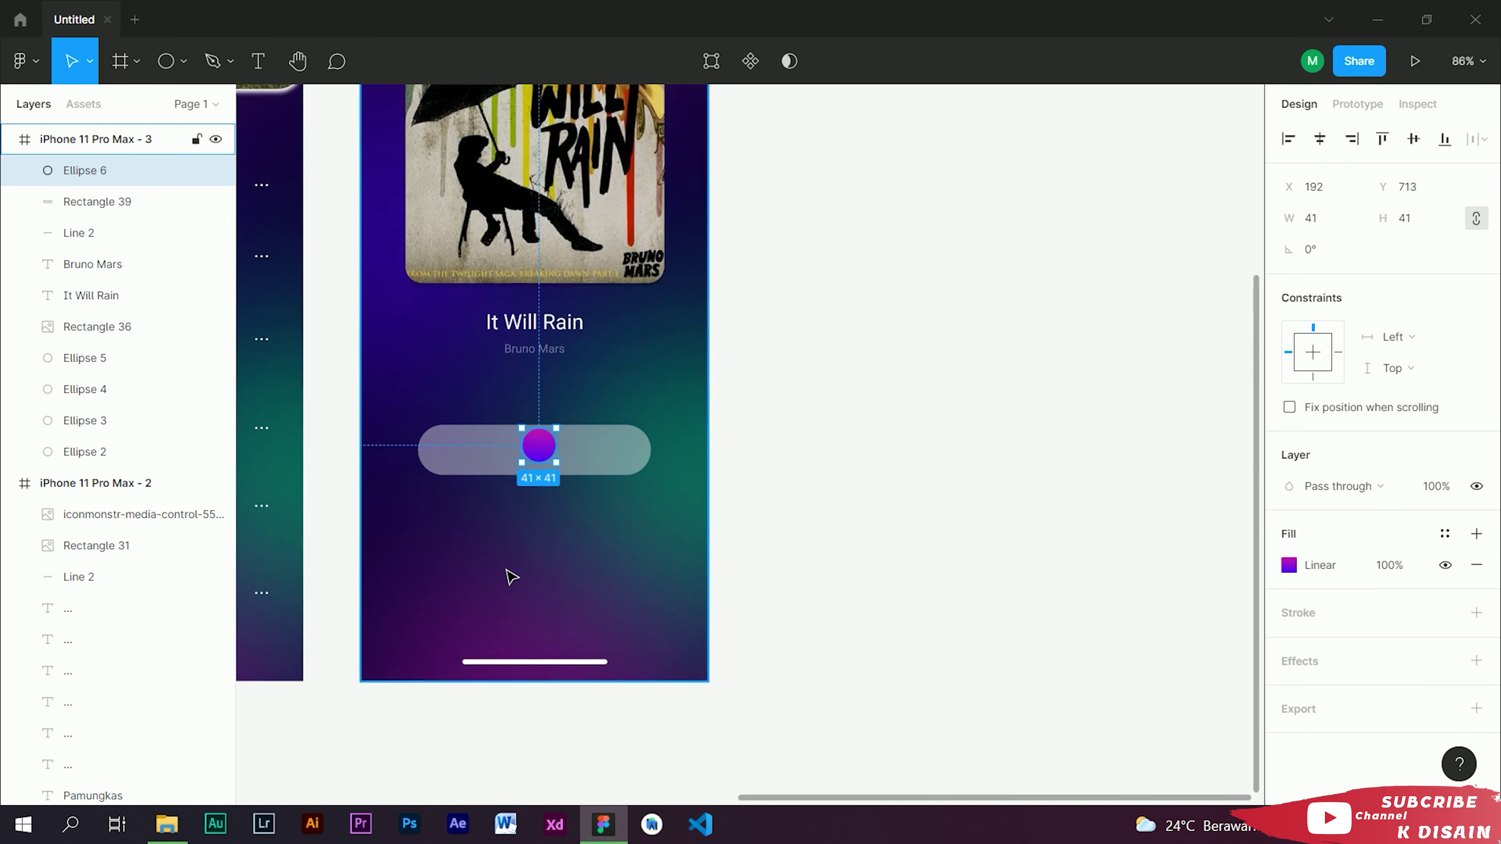
{"action": "scroll", "coordinate": [938, 482], "scroll_direction": "up", "scroll_amount": 3}
{"action": "scroll", "coordinate": [955, 489], "scroll_direction": "up", "scroll_amount": 4}
{"action": "left_click_drag", "start_coordinate": [842, 362], "coordinate": [842, 369]}
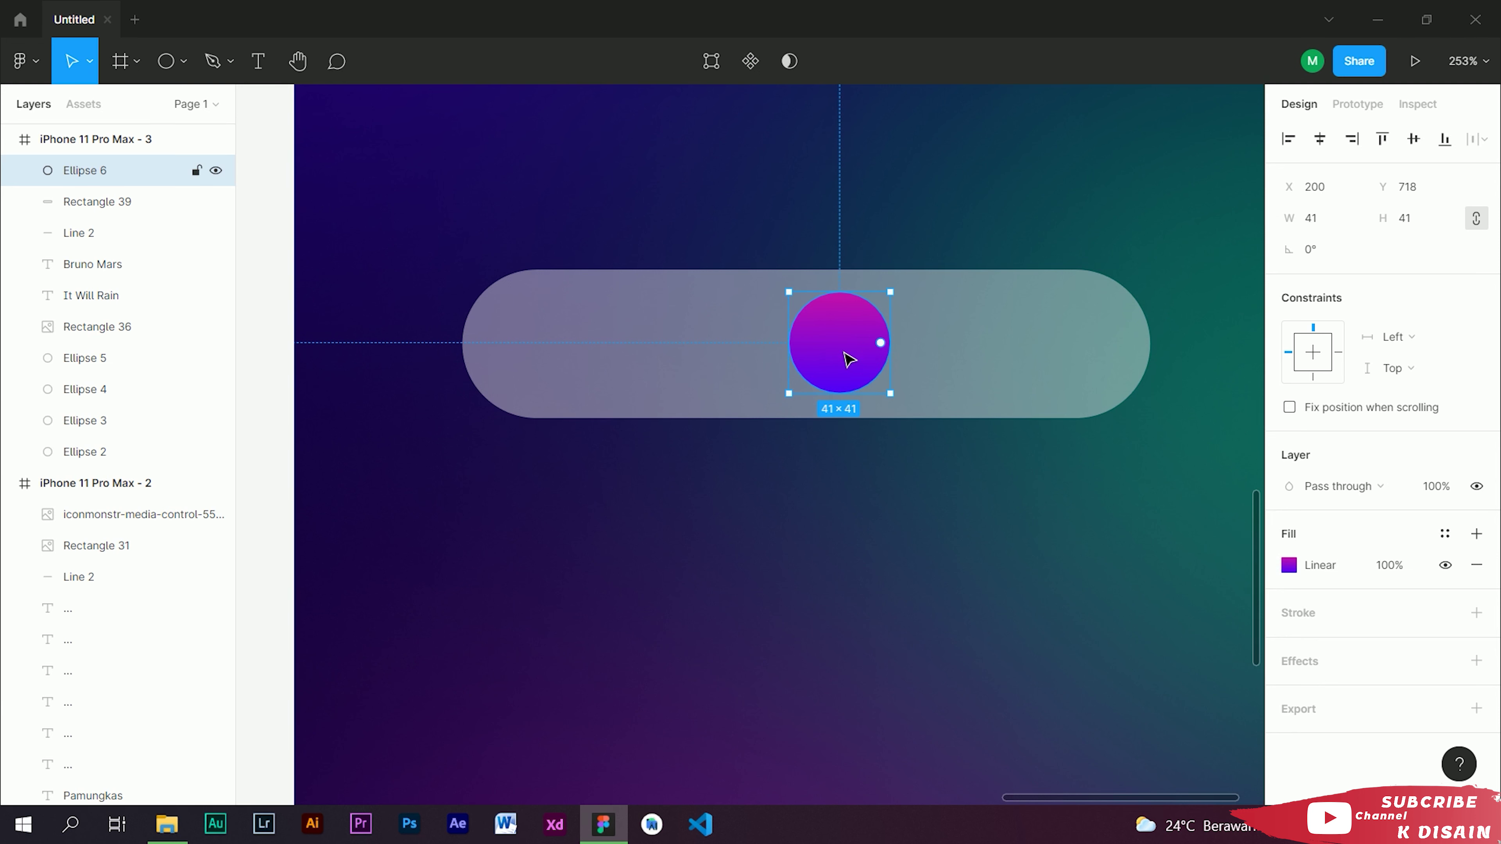
Draw a 20×20 white polygon triangle centred in the play circle
{"action": "left_click", "coordinate": [184, 61]}
{"action": "left_click", "coordinate": [154, 204]}
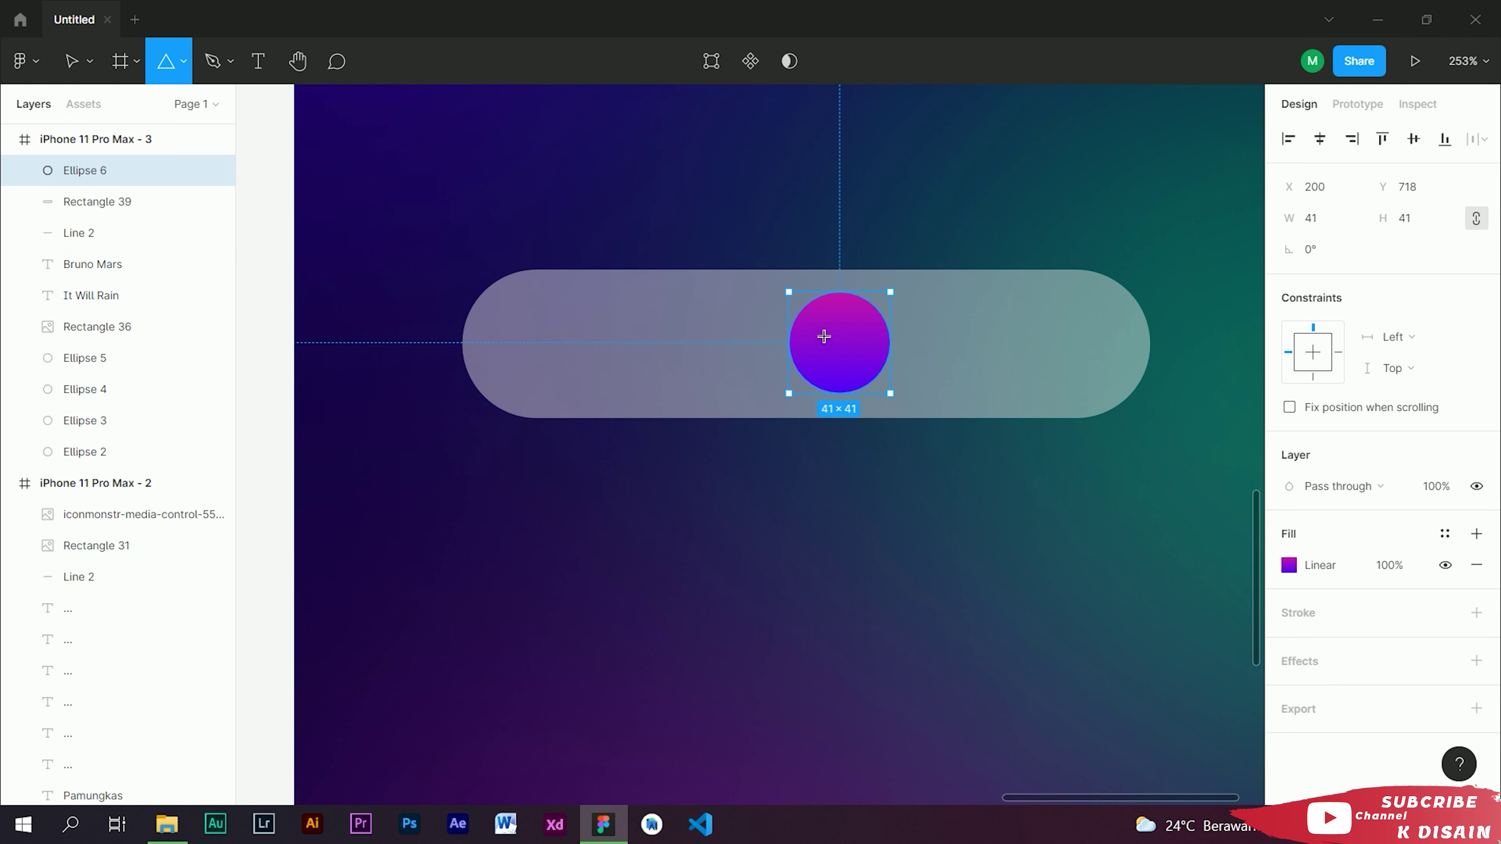
{"action": "left_click_drag", "start_coordinate": [824, 337], "coordinate": [872, 385]}
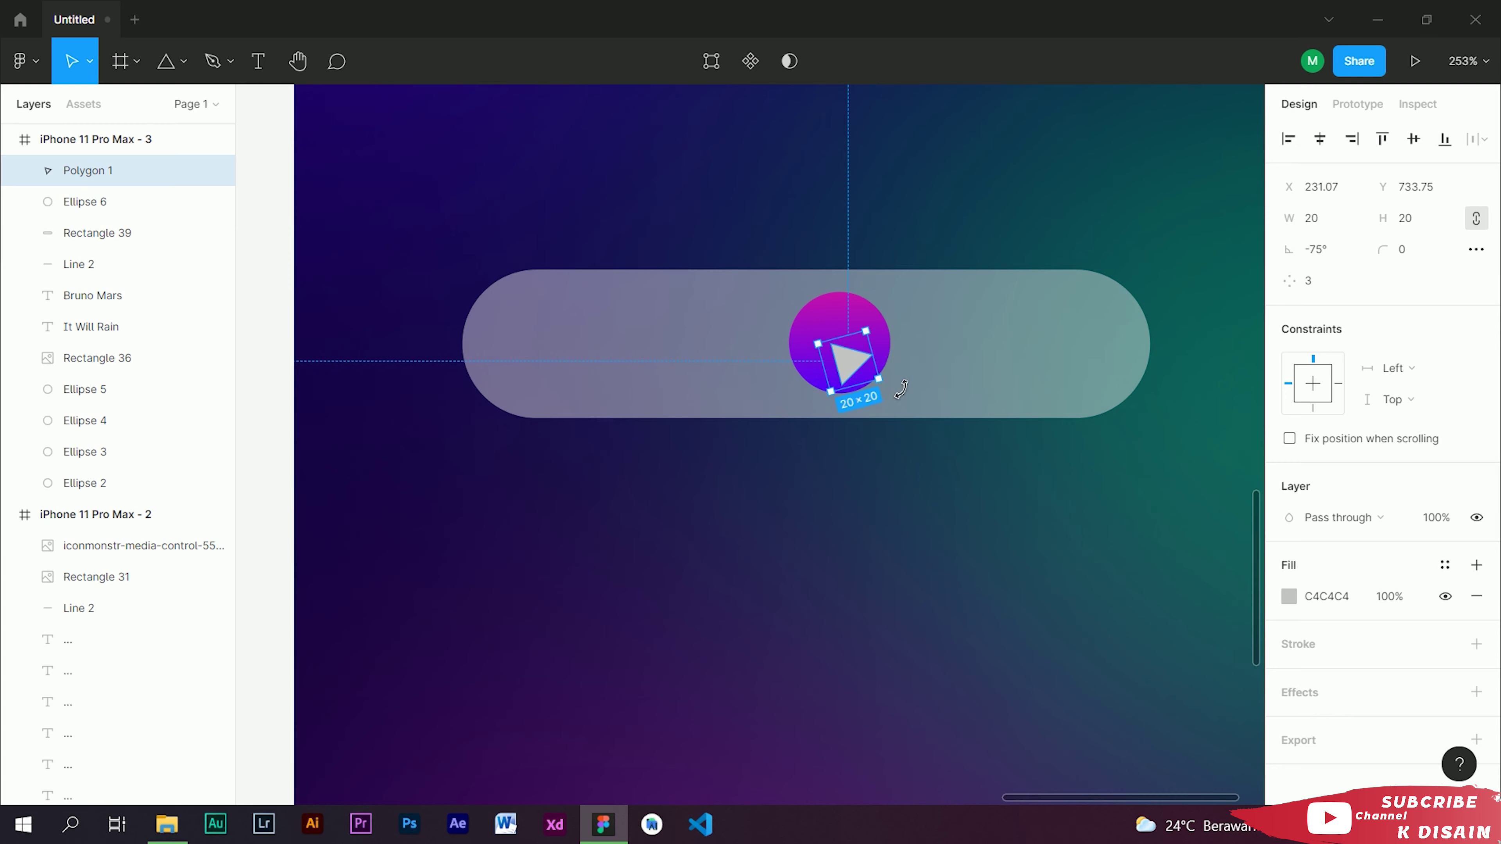
{"action": "scroll", "coordinate": [875, 378], "scroll_direction": "up", "scroll_amount": 5}
{"action": "left_click_drag", "start_coordinate": [792, 298], "coordinate": [776, 260]}
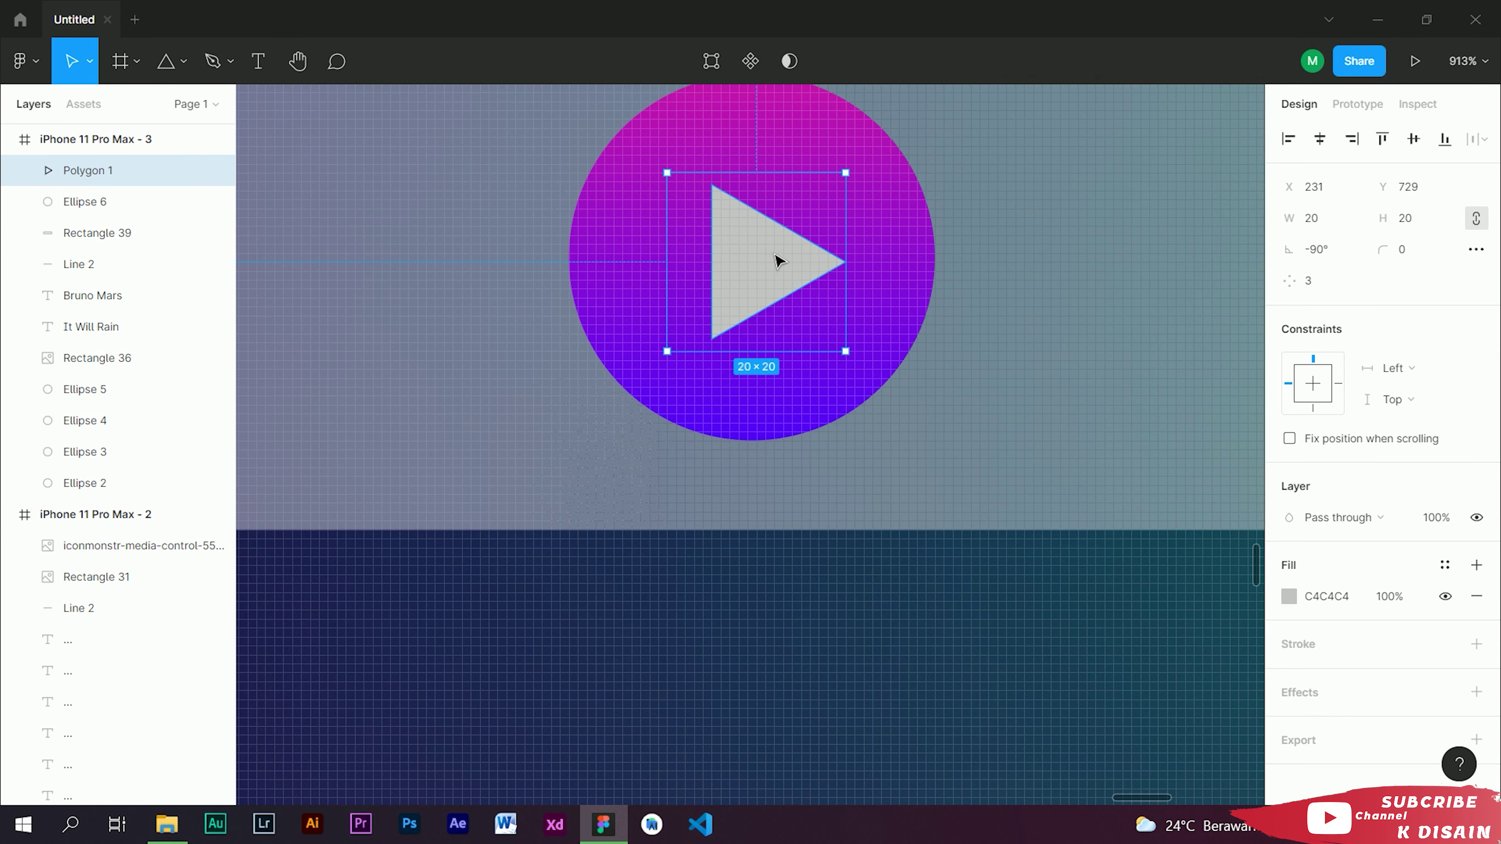
{"action": "key", "text": "Escape"}
{"action": "key", "text": "Return"}
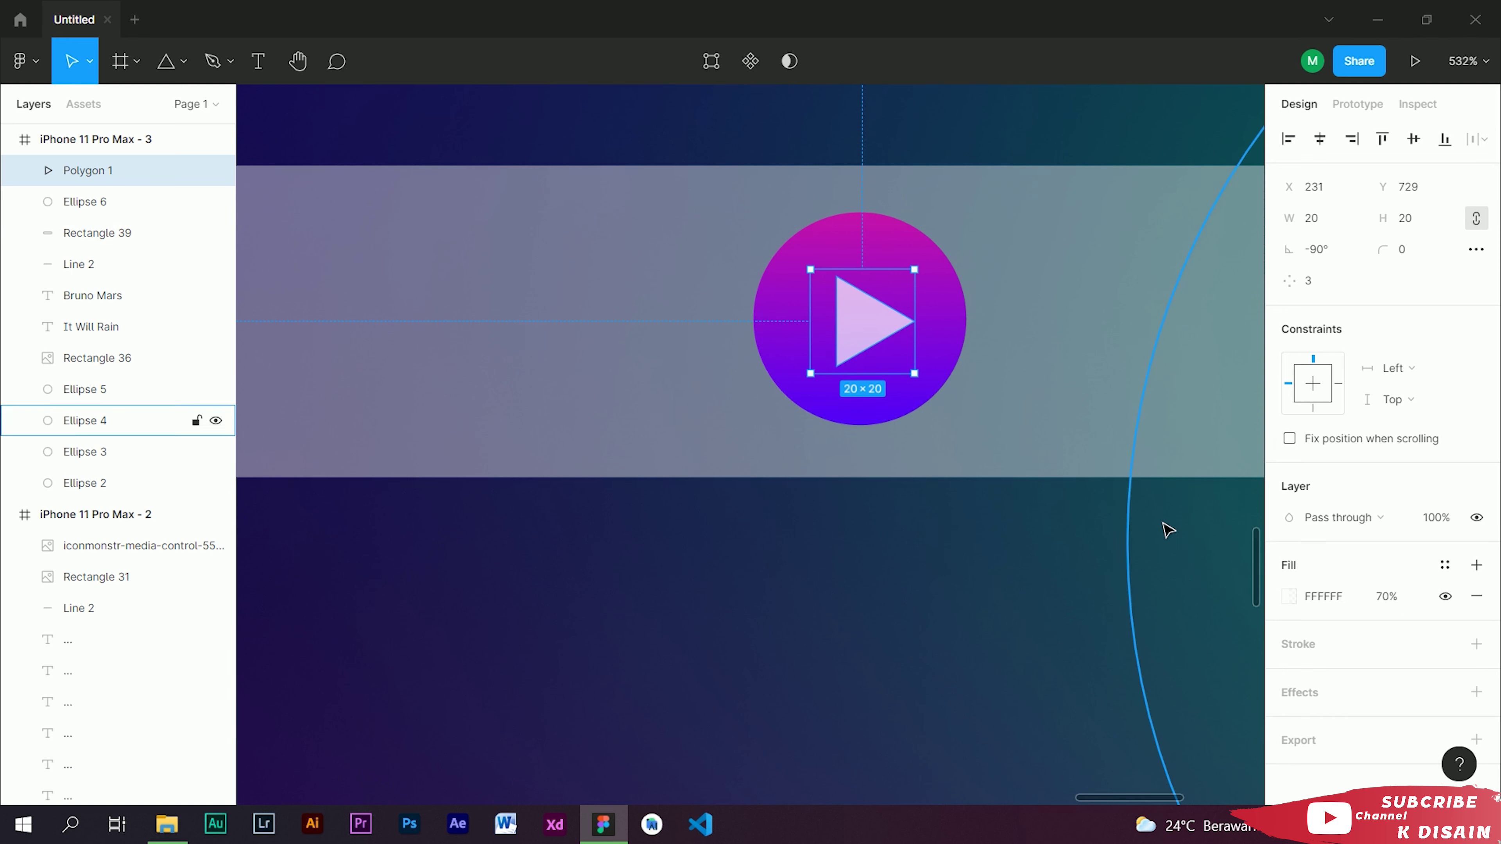
{"action": "key", "text": "ctrl+z"}
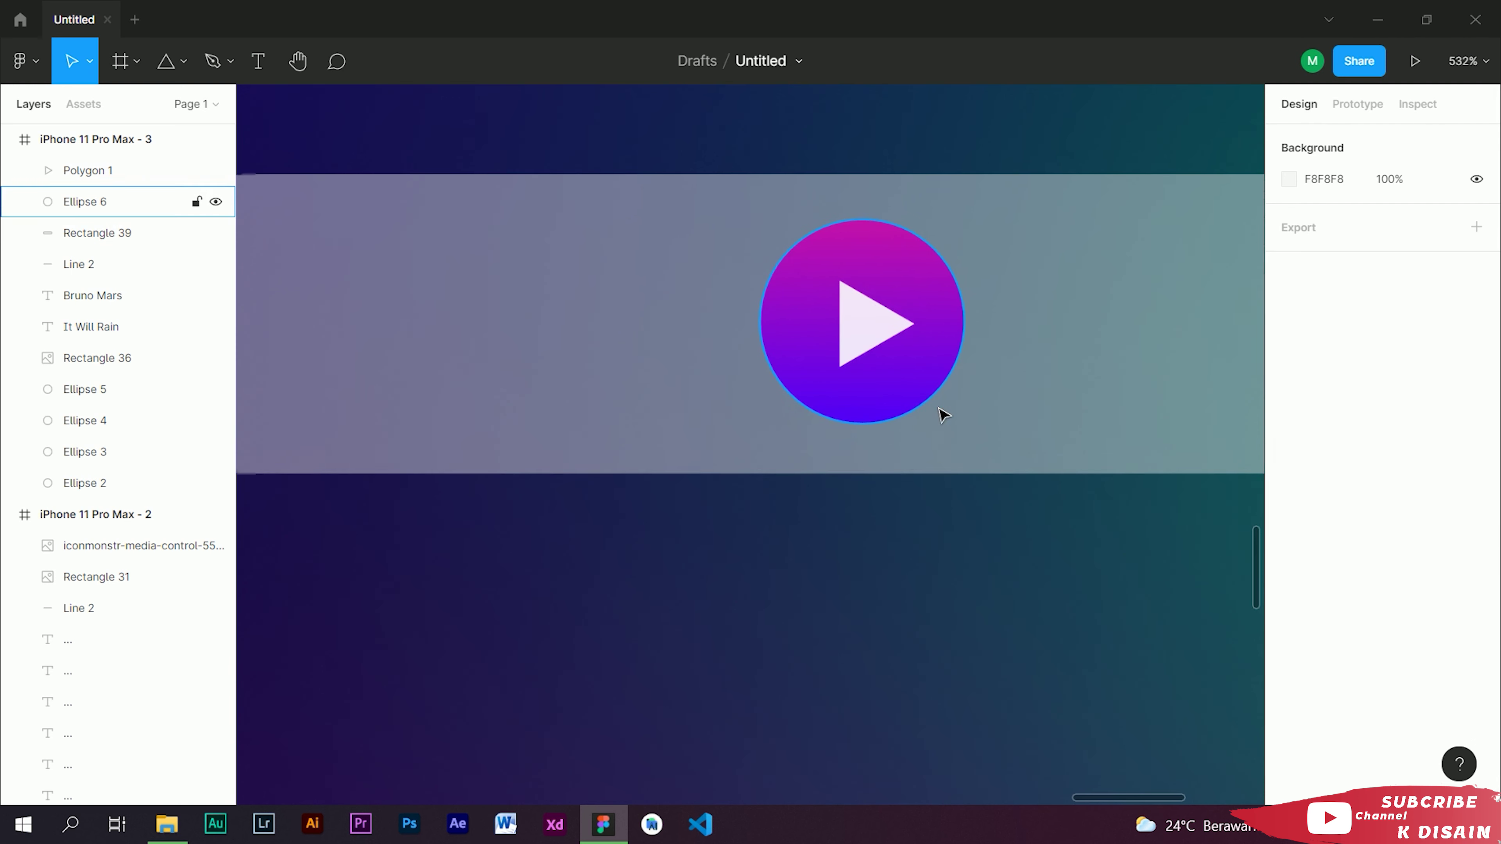
{"action": "scroll", "coordinate": [941, 412], "scroll_direction": "down", "scroll_amount": 3}
Copy the triangle to both sides of the circle and rotate the left copy 90° to point left
{"action": "left_click", "coordinate": [750, 359]}
{"action": "left_click_drag", "start_coordinate": [794, 355], "coordinate": [908, 355]}
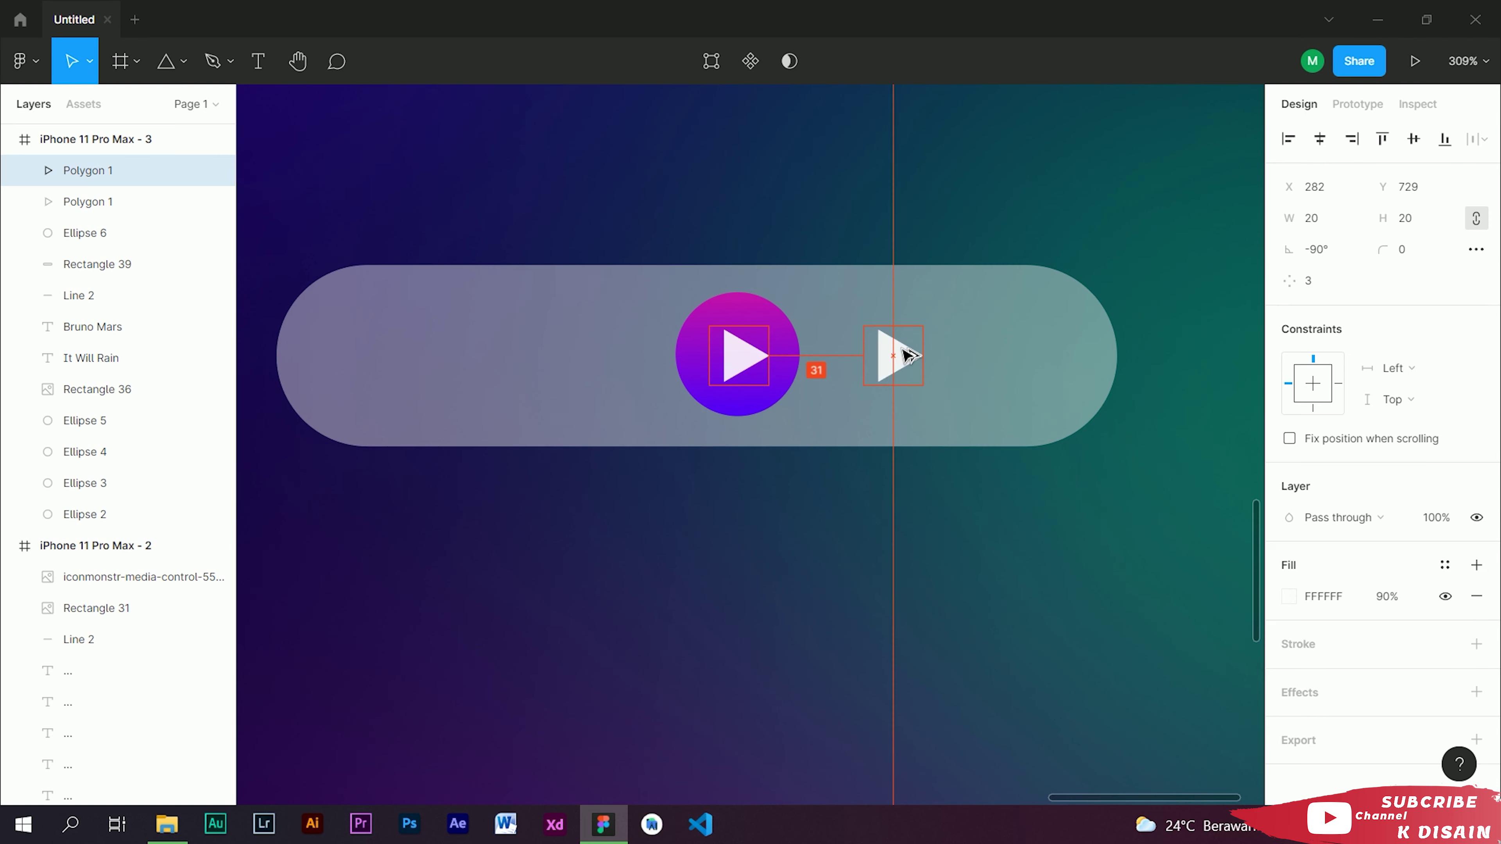
{"action": "left_click_drag", "start_coordinate": [767, 379], "coordinate": [569, 369]}
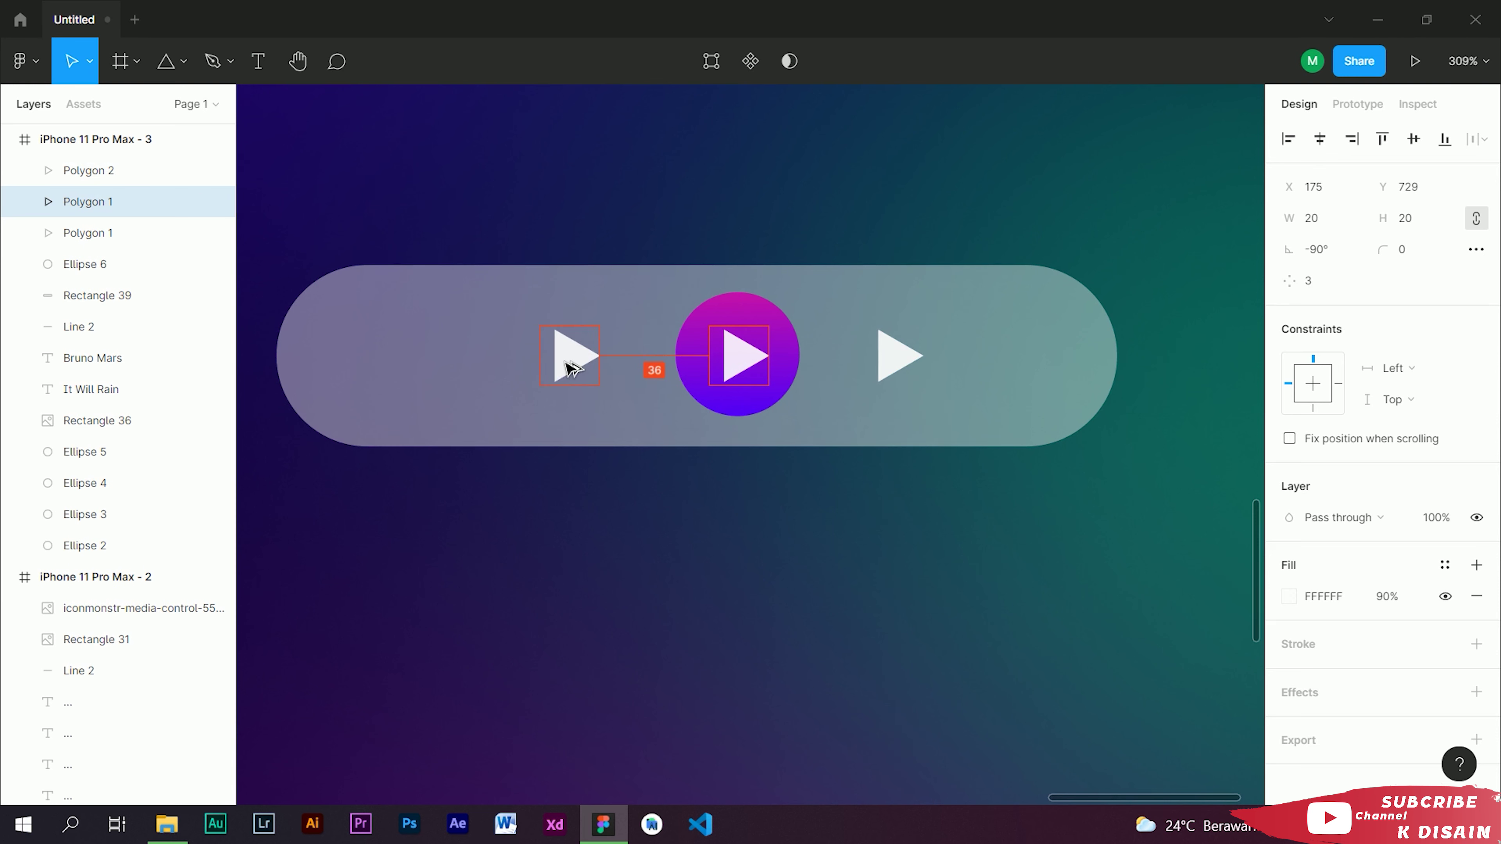
{"action": "scroll", "coordinate": [582, 408], "scroll_direction": "up", "scroll_amount": 3}
{"action": "left_click_drag", "start_coordinate": [647, 274], "coordinate": [491, 365]}
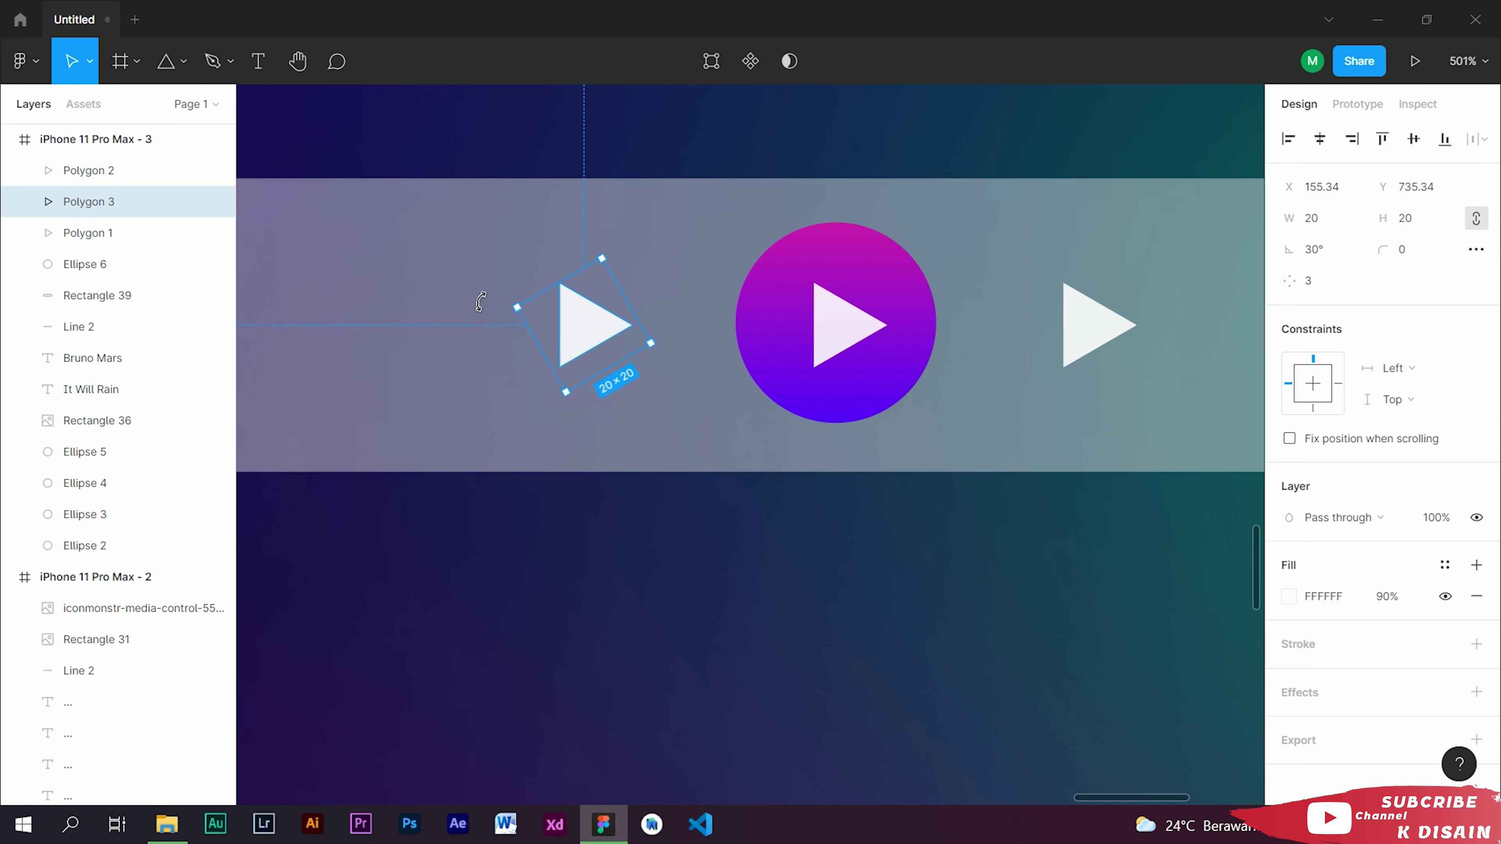
{"action": "left_click", "coordinate": [768, 530]}
Draw a short vertical bar beside the left triangle with a white FFFFFF 3px round-cap stroke
{"action": "left_click", "coordinate": [184, 61]}
{"action": "left_click", "coordinate": [183, 128]}
{"action": "scroll", "coordinate": [468, 336], "scroll_direction": "up", "scroll_amount": 3}
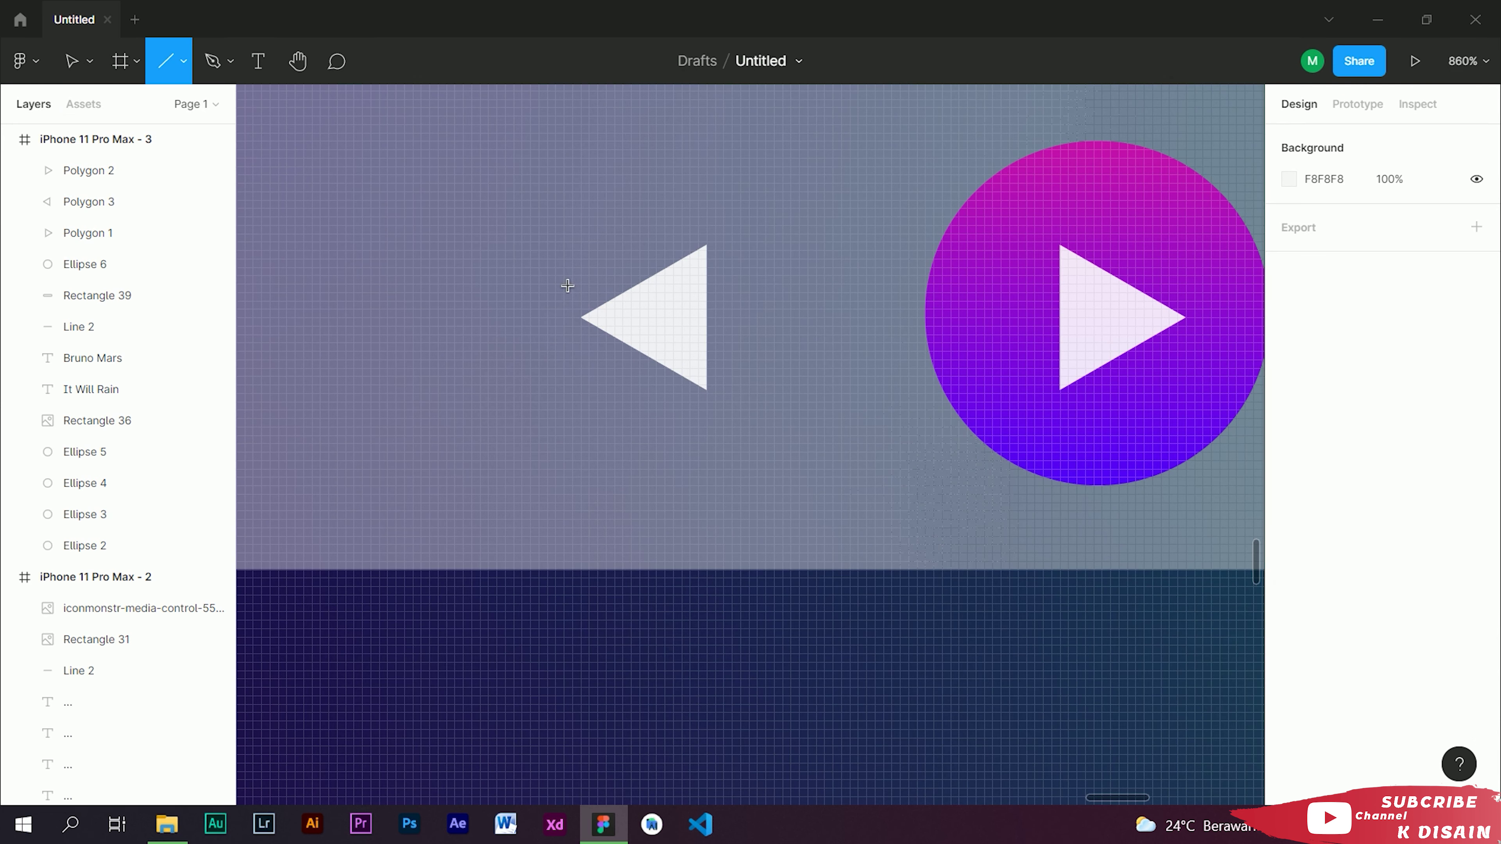
{"action": "left_click_drag", "start_coordinate": [556, 284], "coordinate": [556, 308]}
{"action": "left_click", "coordinate": [1289, 613]}
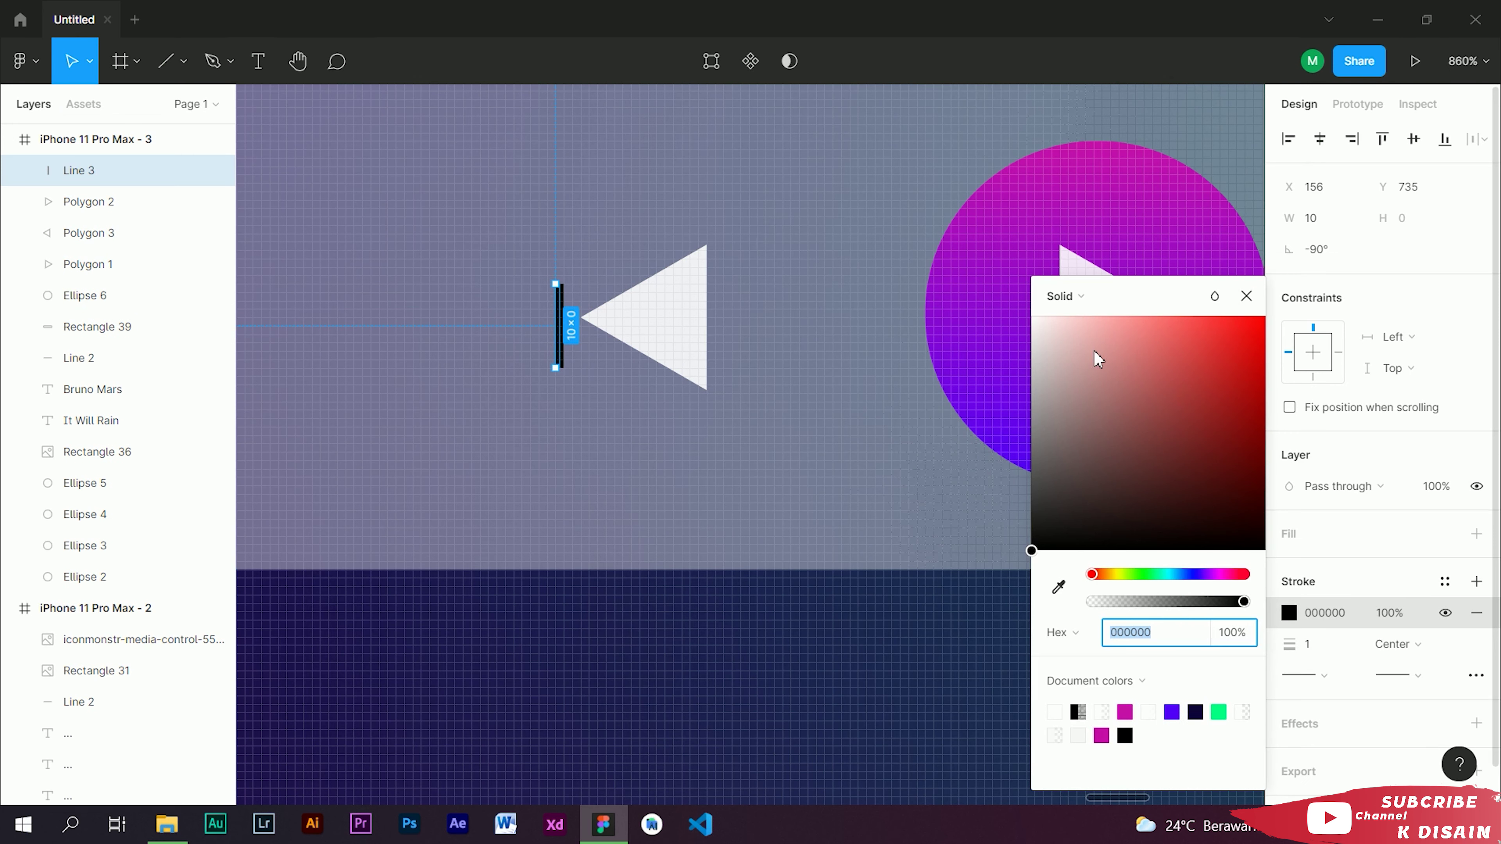
{"action": "type", "text": "FFFFFF"}
{"action": "key", "text": "Return"}
{"action": "left_click", "coordinate": [1304, 676]}
{"action": "left_click", "coordinate": [1328, 750]}
{"action": "left_click", "coordinate": [1313, 646]}
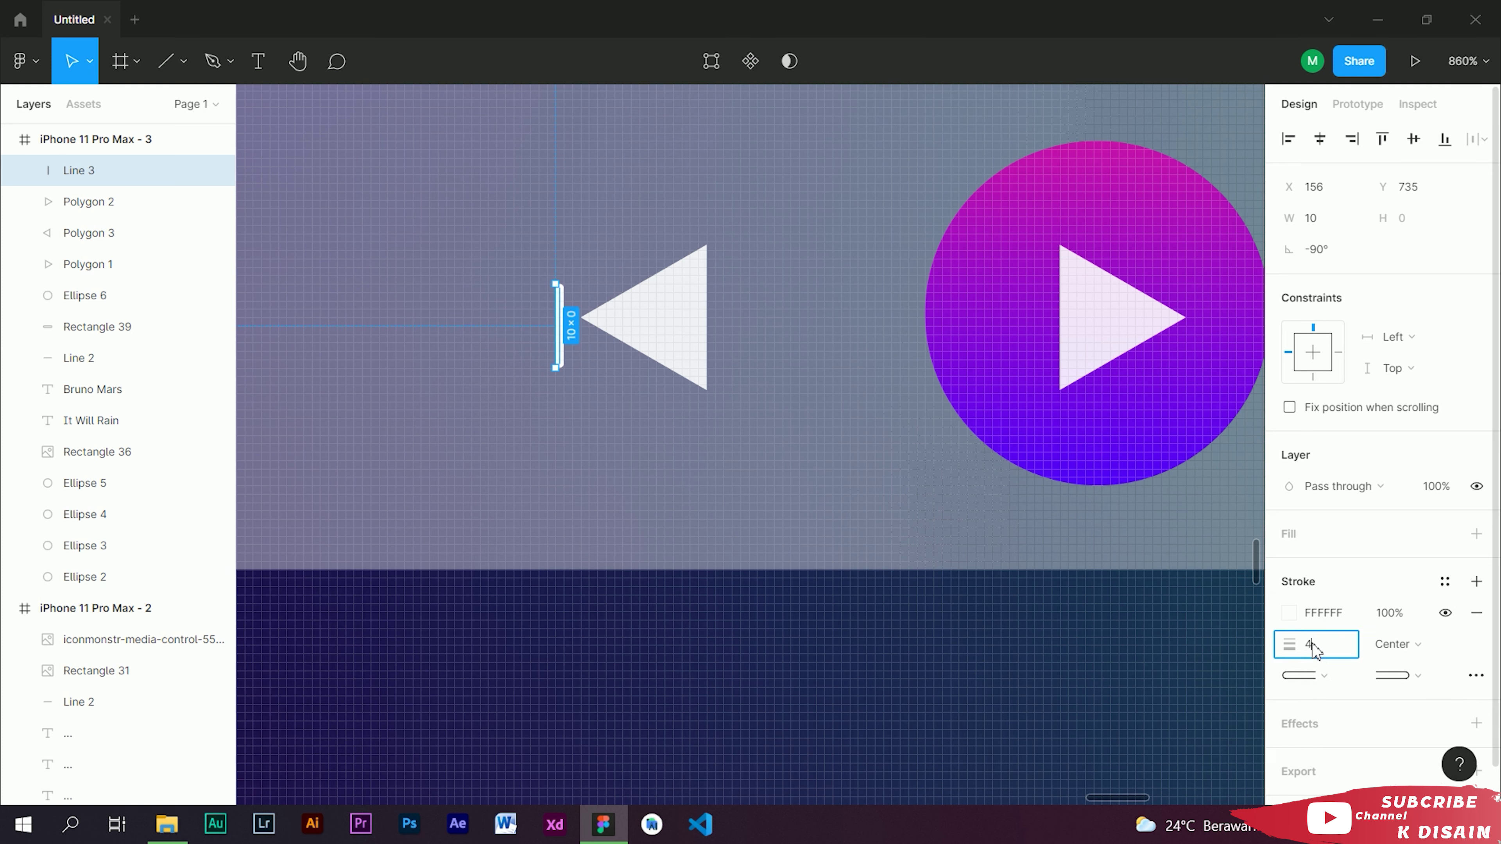
{"action": "key", "text": "Return"}
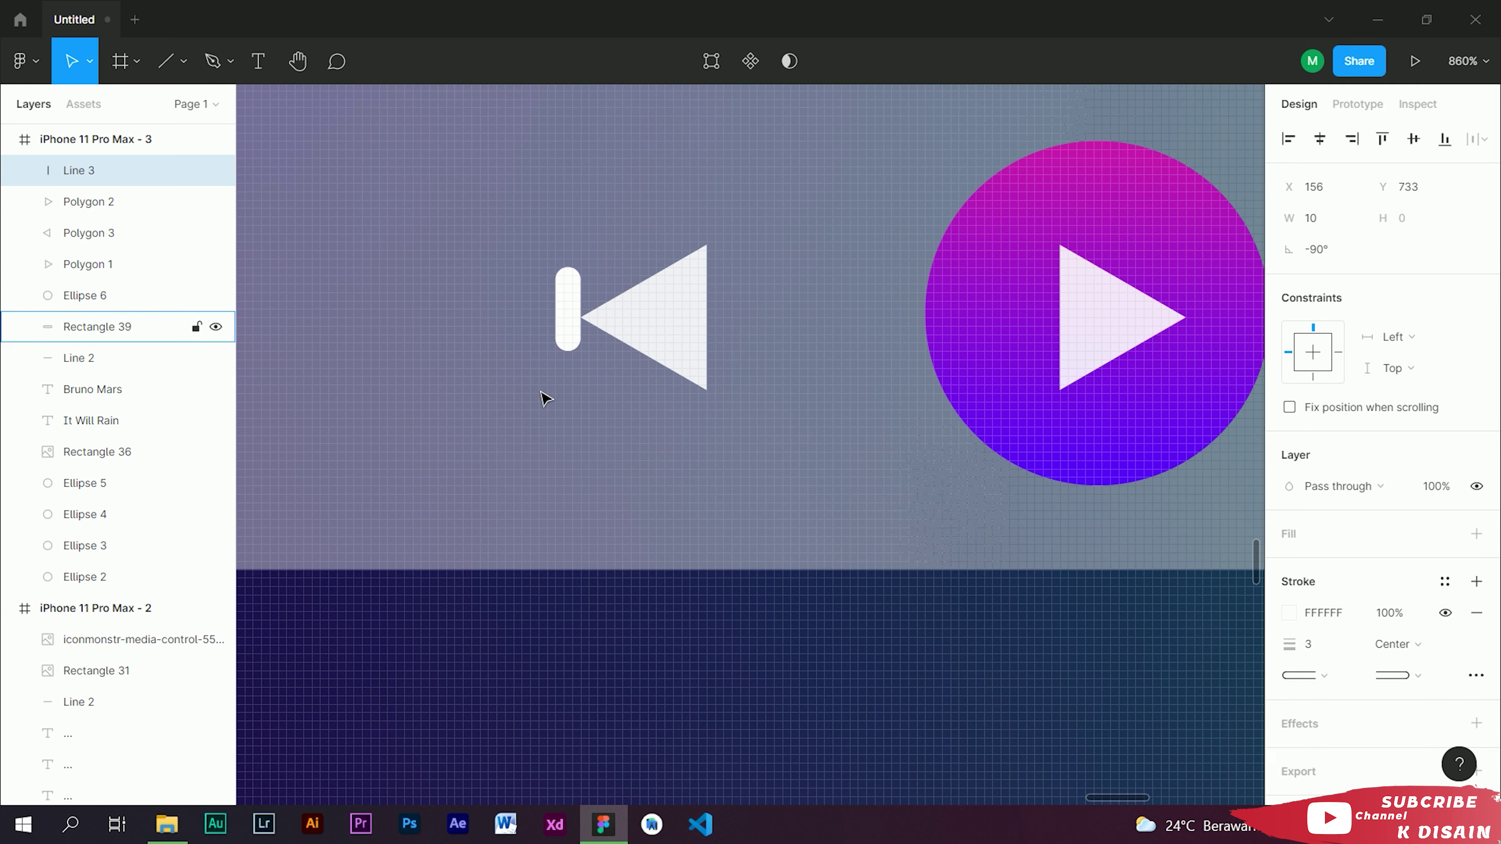
Copy the white bar beside the right triangle to finish the next icon
{"action": "left_click", "coordinate": [569, 346]}
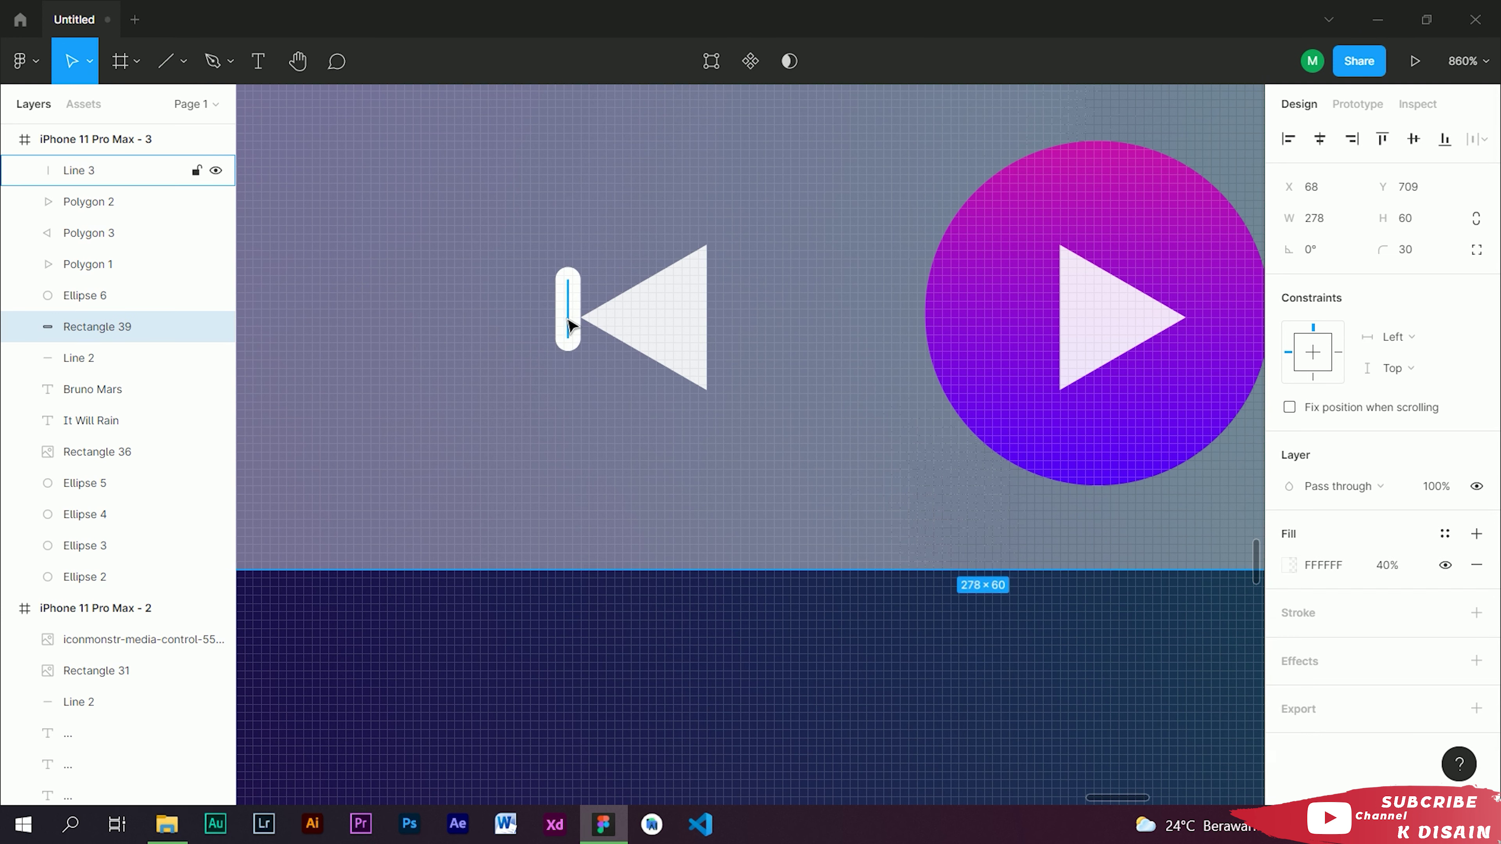
{"action": "left_click", "coordinate": [569, 324]}
{"action": "scroll", "coordinate": [570, 339], "scroll_direction": "down", "scroll_amount": 5}
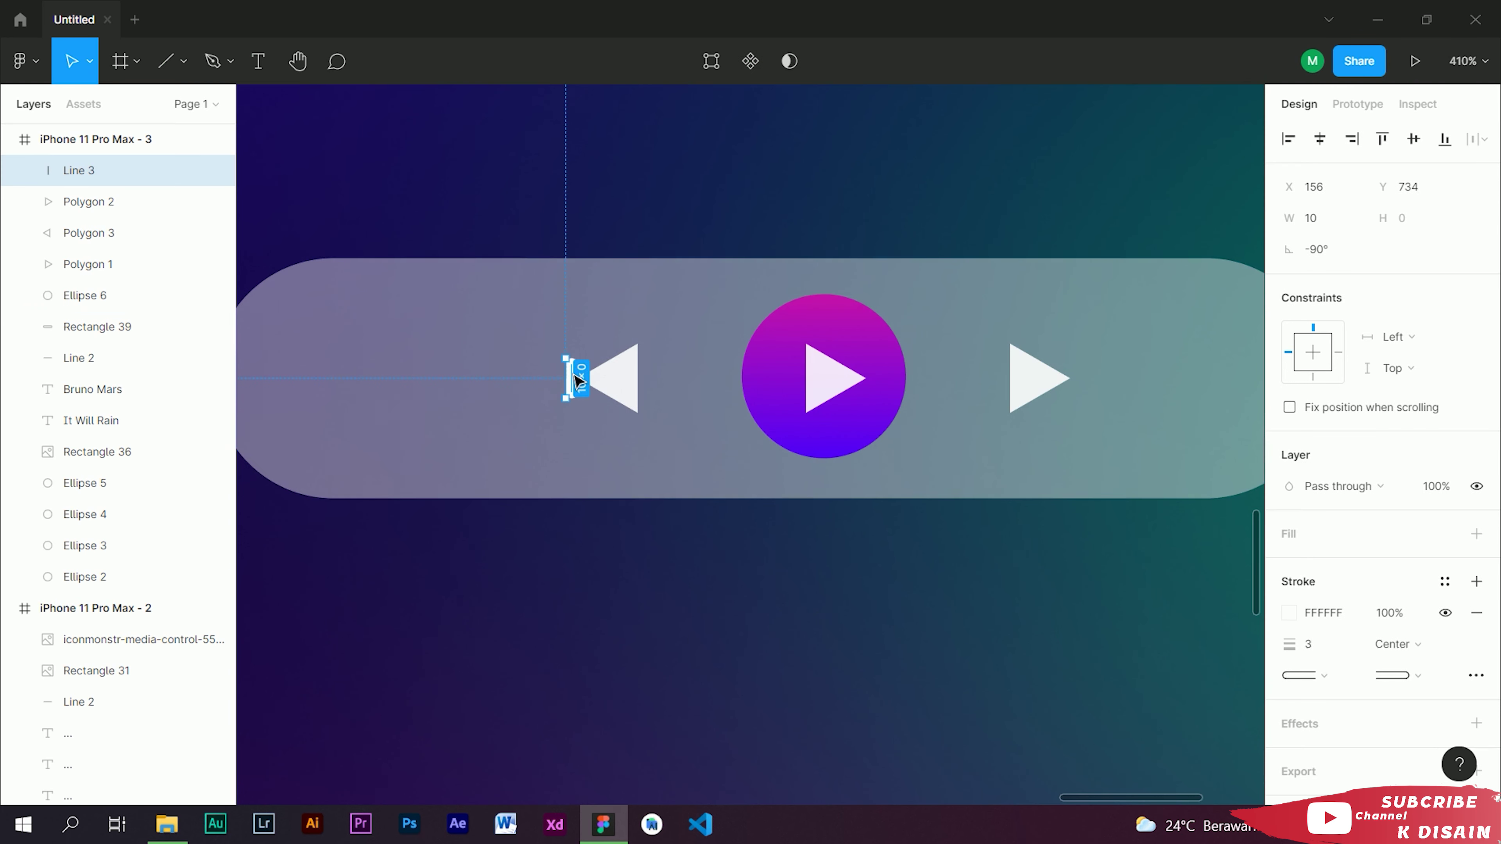
{"action": "left_click_drag", "start_coordinate": [576, 376], "coordinate": [998, 402]}
{"action": "left_click", "coordinate": [978, 542]}
{"action": "scroll", "coordinate": [827, 565], "scroll_direction": "down", "scroll_amount": 3}
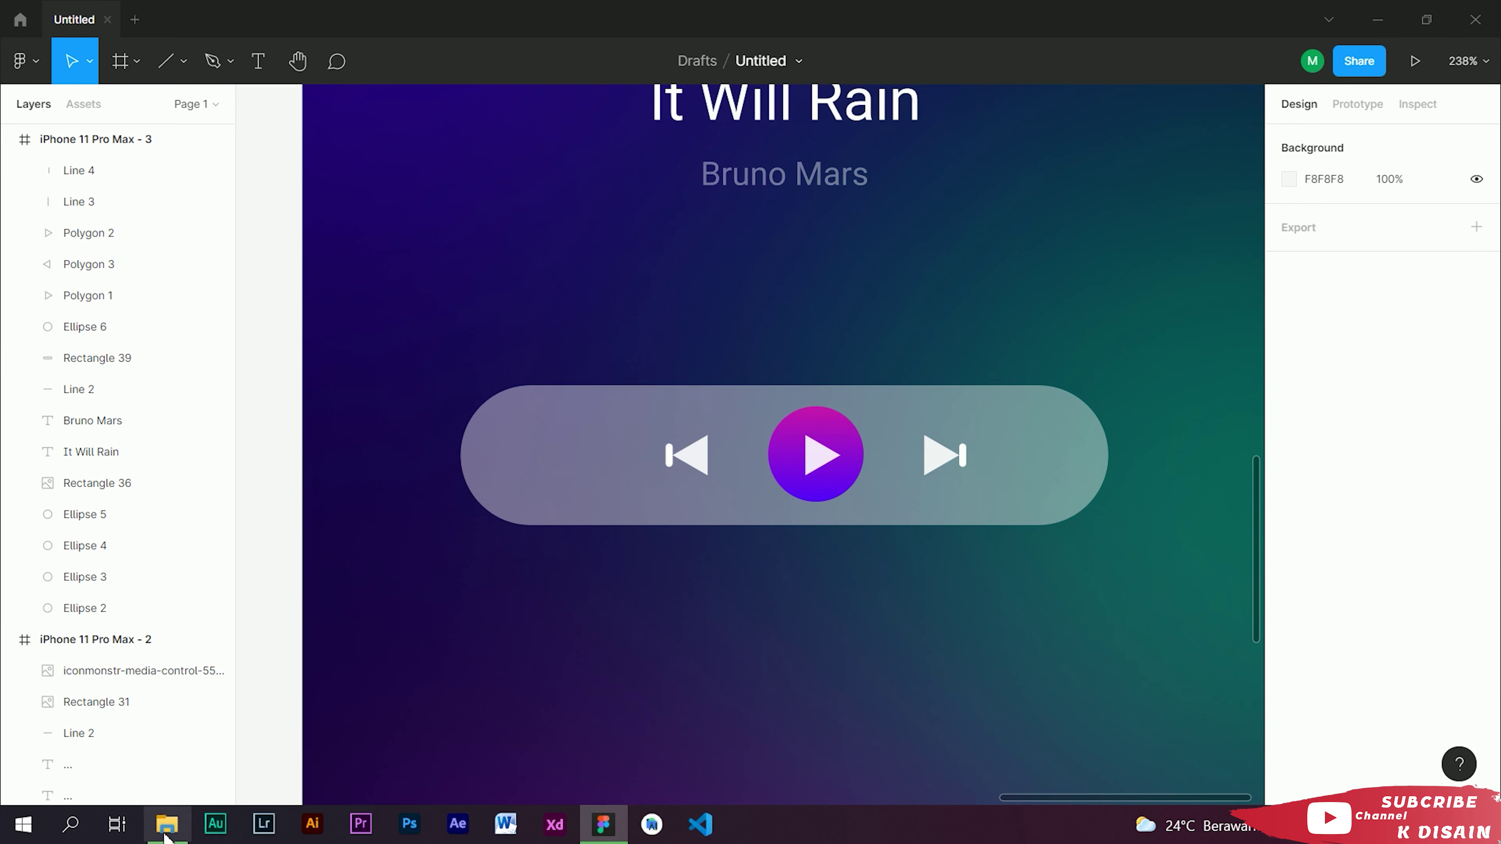
Import the repeat icon image and place it near the controls bar
{"action": "left_click", "coordinate": [167, 825]}
{"action": "left_click_drag", "start_coordinate": [1327, 235], "coordinate": [633, 547]}
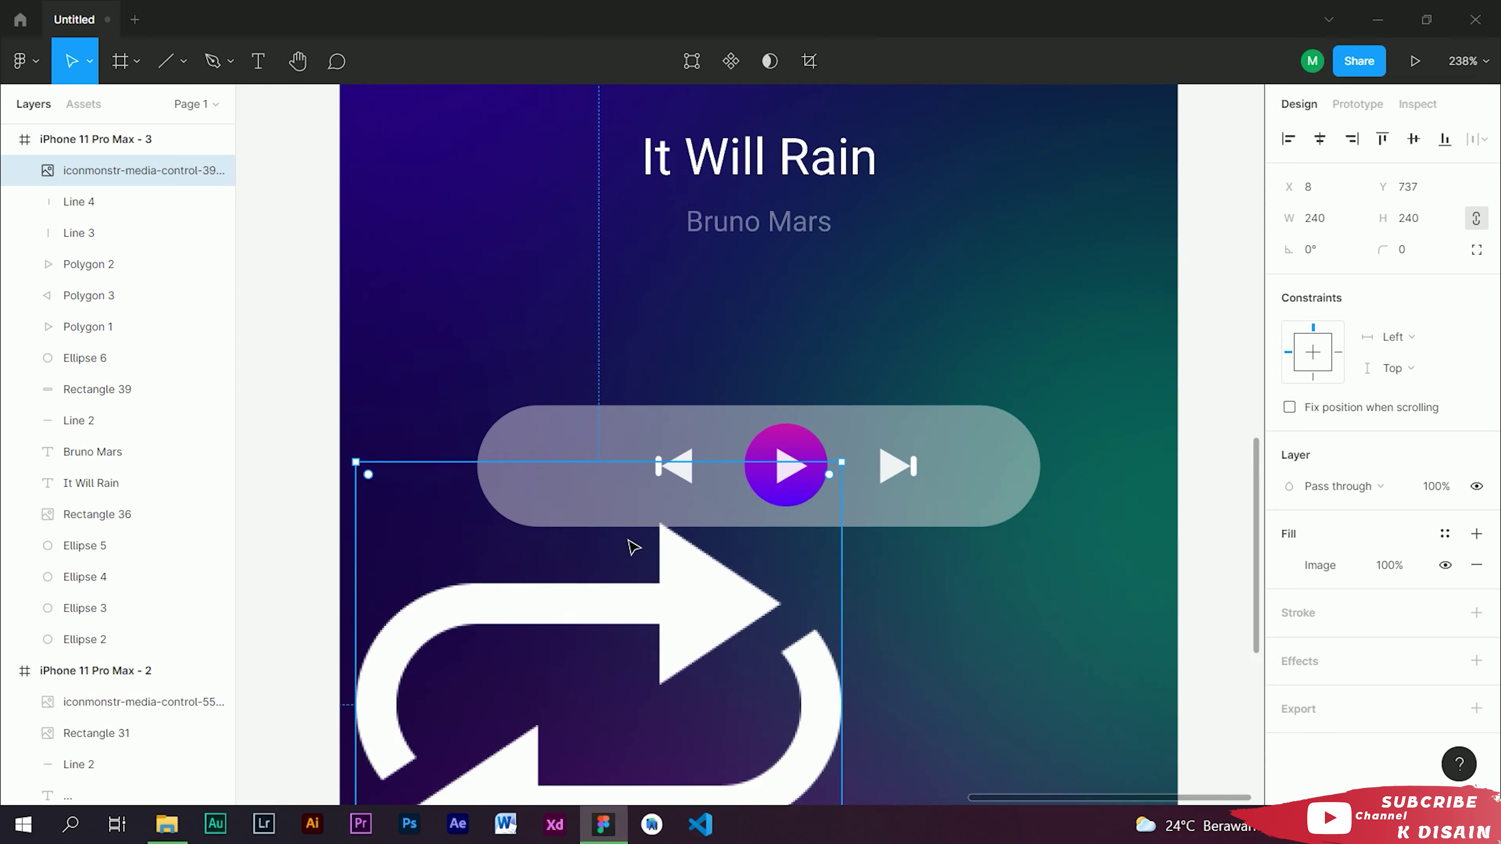
{"action": "scroll", "coordinate": [633, 547], "scroll_direction": "down", "scroll_amount": 2}
{"action": "left_click_drag", "start_coordinate": [804, 480], "coordinate": [618, 626]}
{"action": "left_click_drag", "start_coordinate": [520, 719], "coordinate": [603, 605]}
{"action": "mouse_move", "coordinate": [697, 504]}
{"action": "left_mouse_down"}
{"action": "mouse_move", "coordinate": [659, 592]}
{"action": "mouse_move", "coordinate": [548, 681]}
{"action": "mouse_move", "coordinate": [552, 462]}
{"action": "left_mouse_up"}
Resize the repeat icon to 25×25 beside the previous button at 80% opacity
{"action": "scroll", "coordinate": [570, 437], "scroll_direction": "up", "scroll_amount": 5}
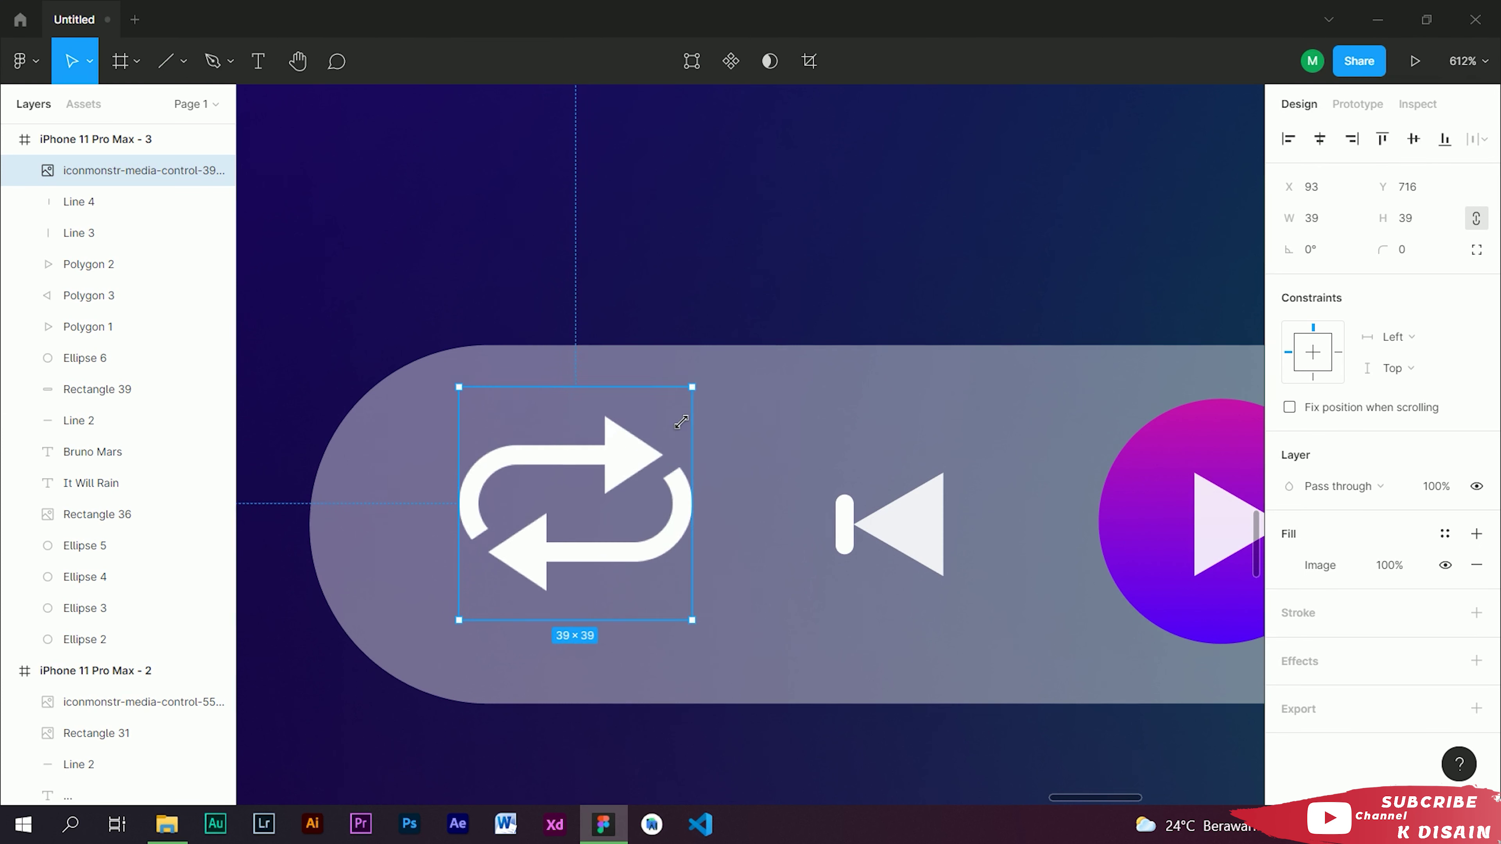
{"action": "left_click_drag", "start_coordinate": [682, 422], "coordinate": [603, 473]}
{"action": "left_click_drag", "start_coordinate": [567, 532], "coordinate": [591, 513]}
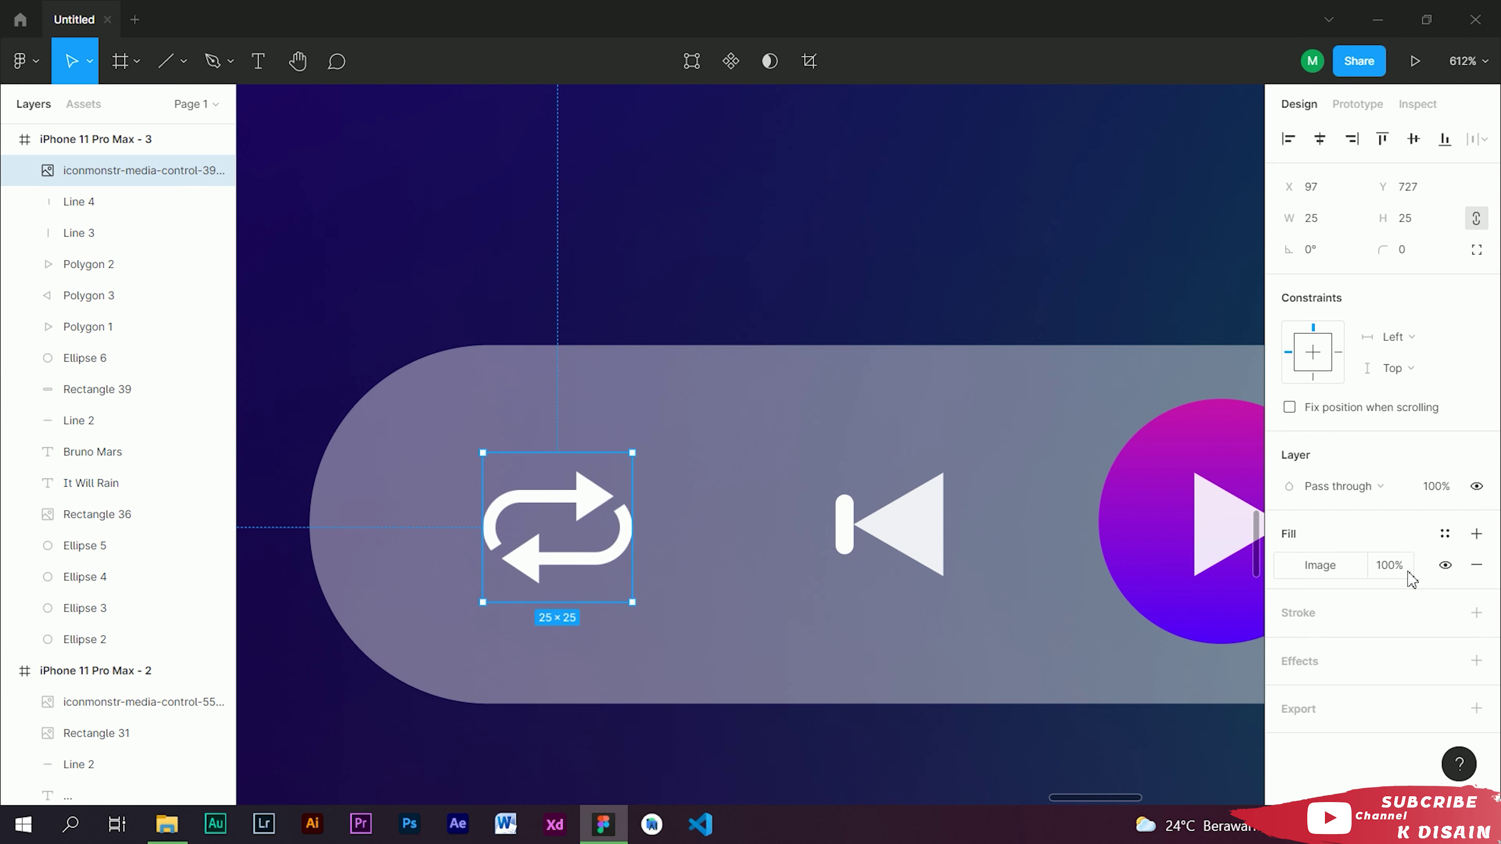
{"action": "type", "text": "80"}
{"action": "key", "text": "Return"}
{"action": "scroll", "coordinate": [1065, 503], "scroll_direction": "down", "scroll_amount": 5}
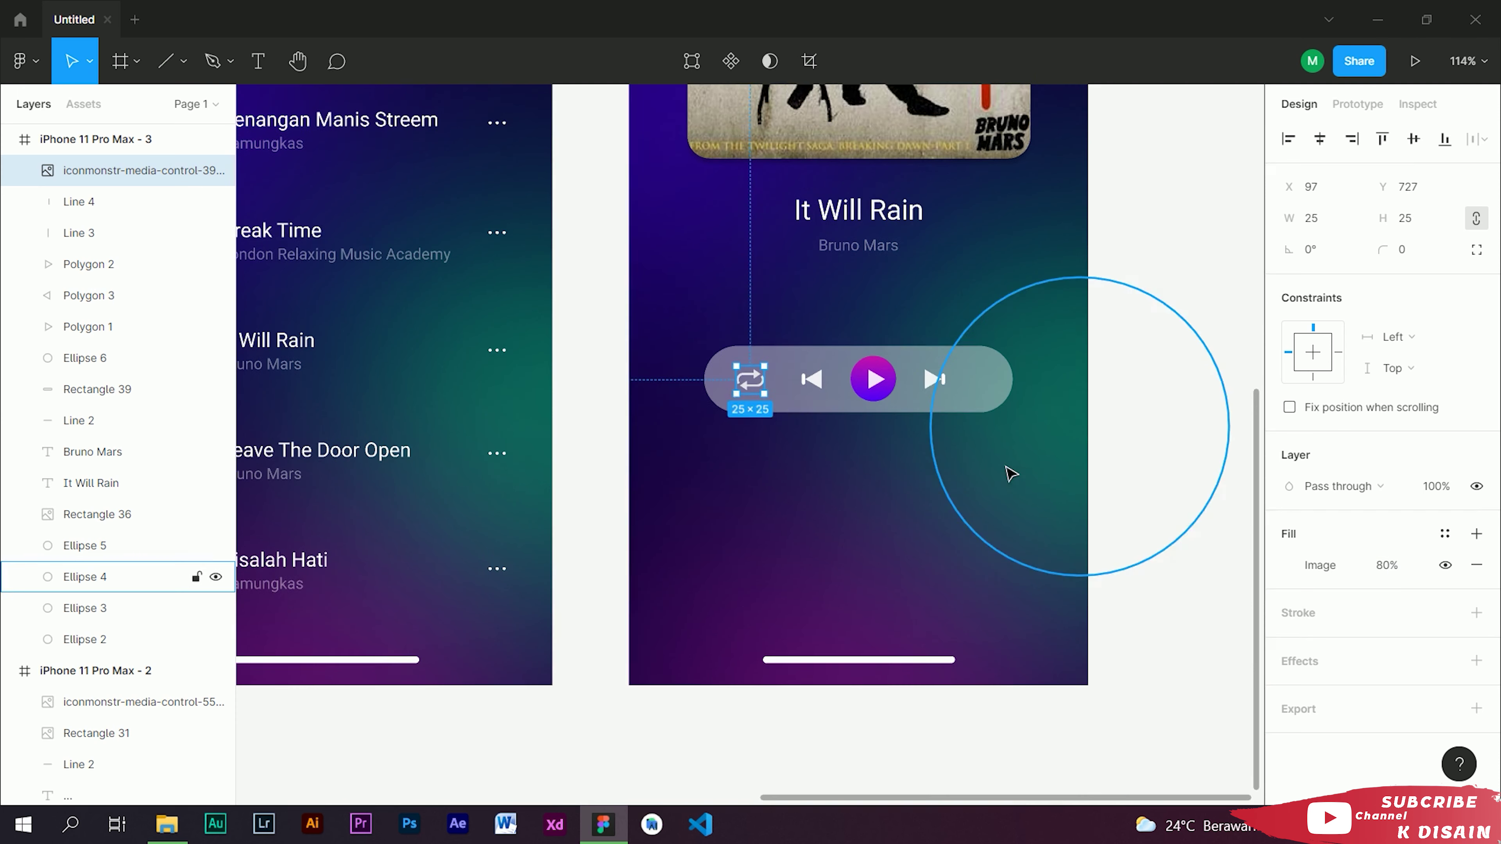
{"action": "left_click", "coordinate": [1186, 402]}
{"action": "scroll", "coordinate": [1187, 403], "scroll_direction": "up", "scroll_amount": 2}
{"action": "scroll", "coordinate": [1188, 403], "scroll_direction": "up", "scroll_amount": 5}
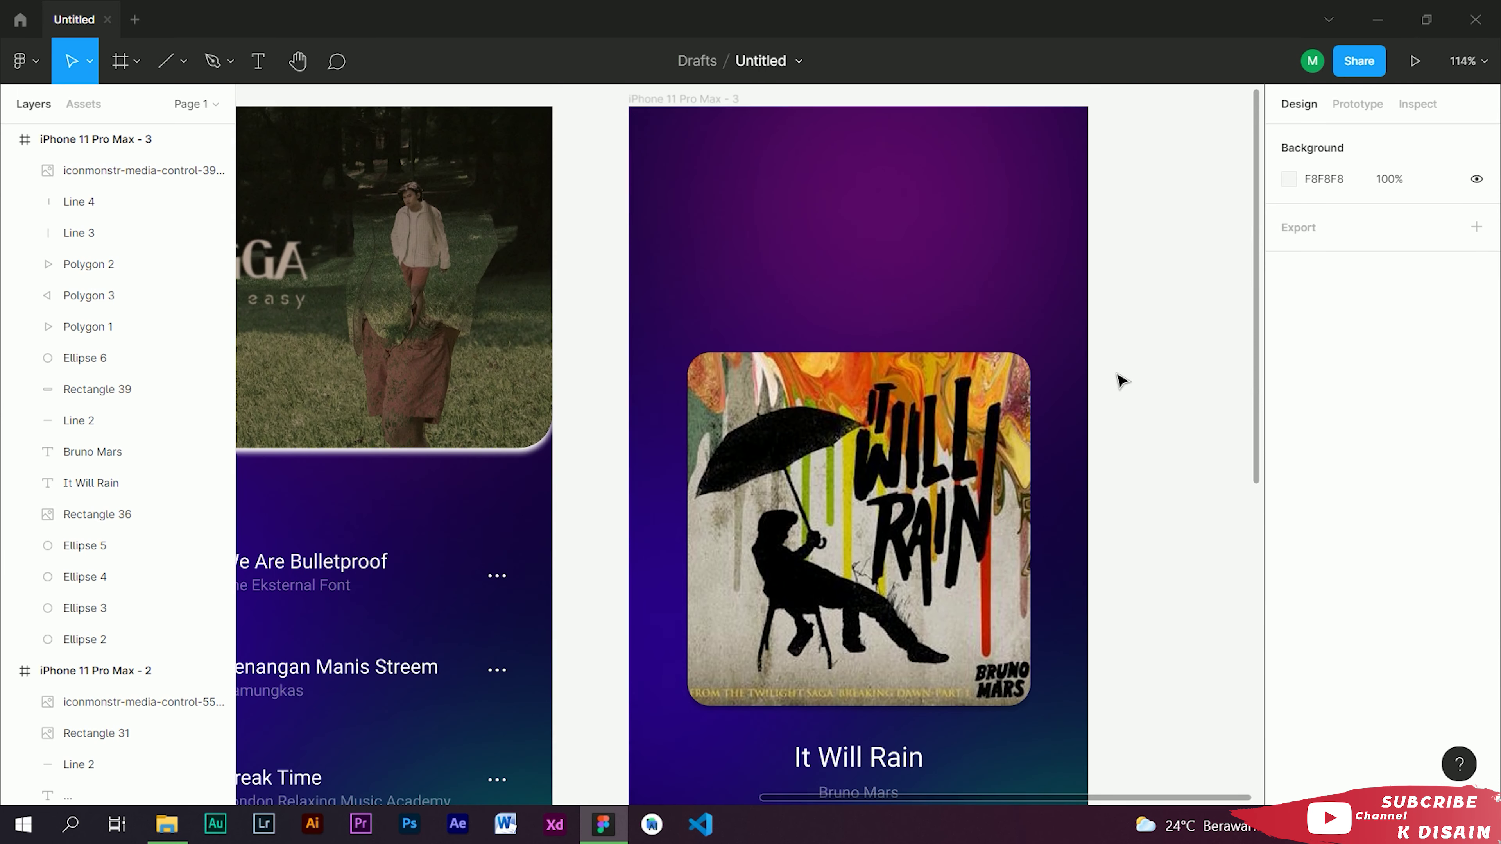
Copy the ··· menu dots onto the now-playing screen's top-right at font size 36
{"action": "key", "text": "t"}
{"action": "left_click", "coordinate": [1004, 145]}
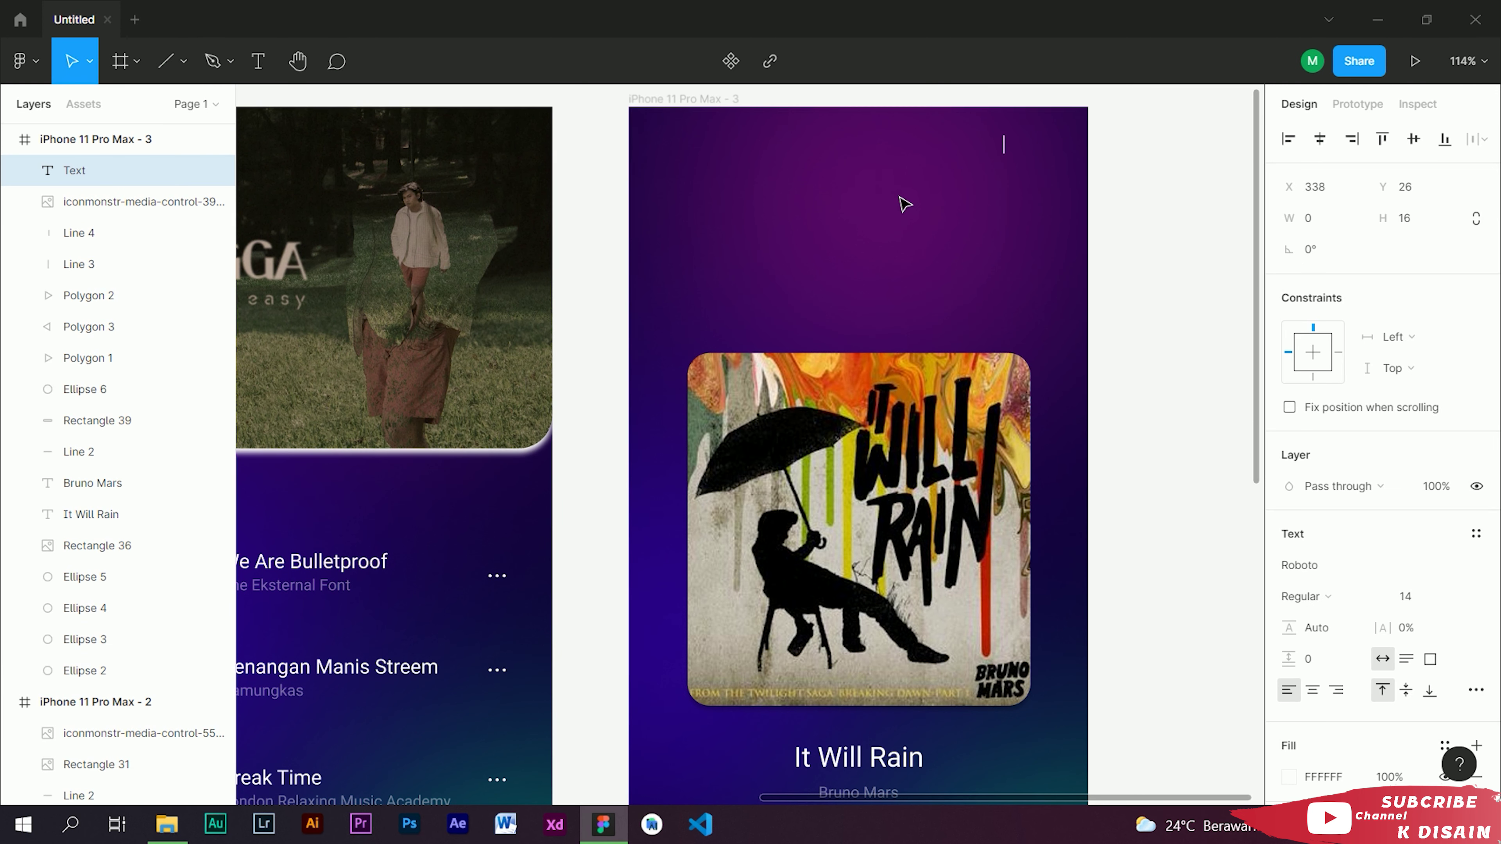
{"action": "key", "text": "Escape"}
{"action": "left_click", "coordinate": [496, 576]}
{"action": "left_click_drag", "start_coordinate": [497, 576], "coordinate": [1011, 226]}
{"action": "scroll", "coordinate": [1070, 345], "scroll_direction": "up", "scroll_amount": 1}
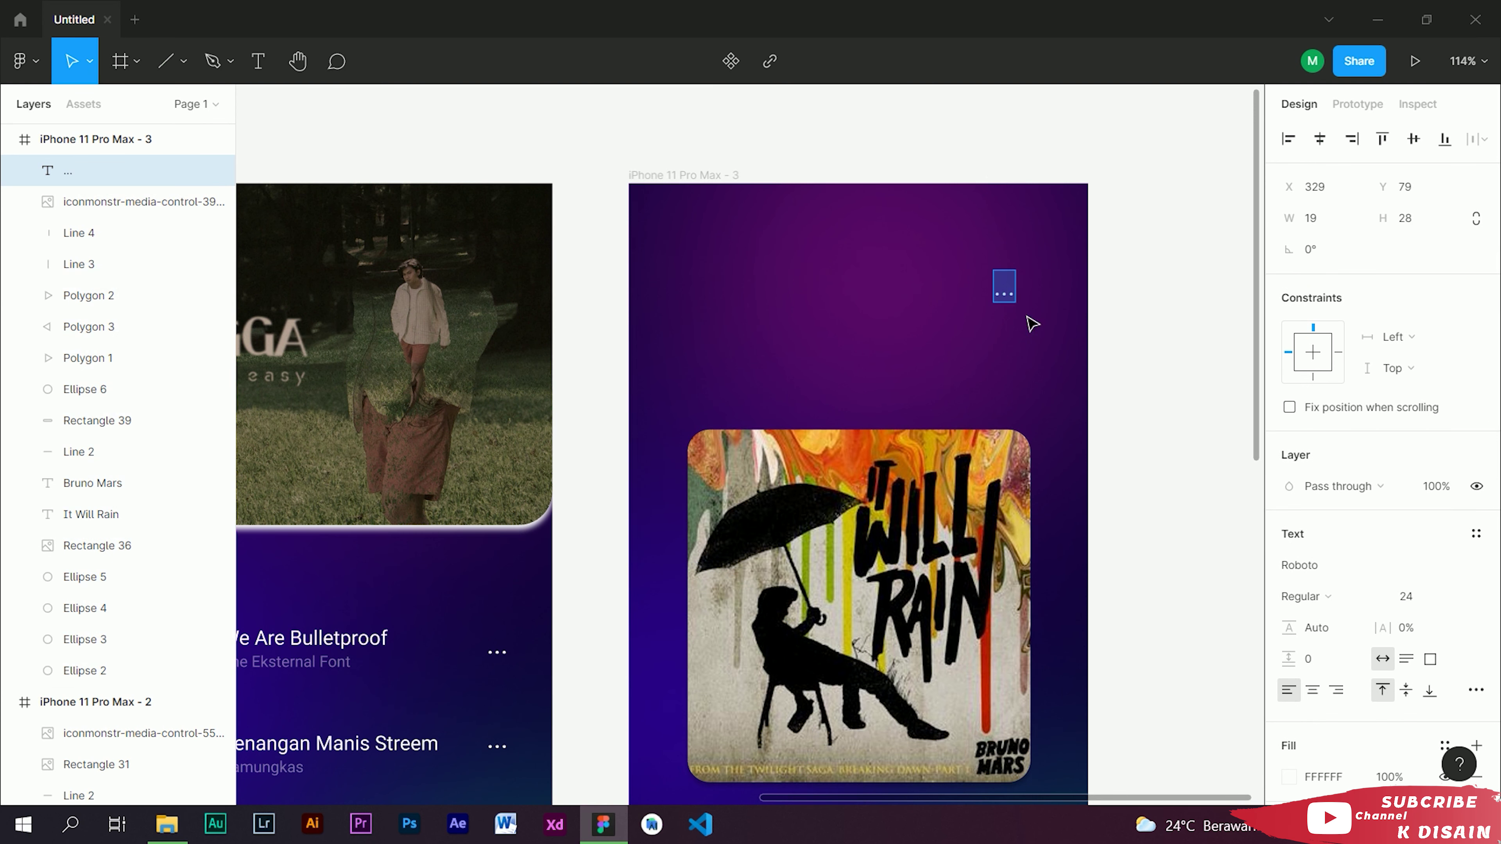
{"action": "left_click", "coordinate": [1436, 597]}
{"action": "left_click", "coordinate": [1430, 619]}
{"action": "left_click_drag", "start_coordinate": [1014, 313], "coordinate": [1051, 236]}
Pen-draw a < back-arrow chevron at the screen's top-left
{"action": "left_click", "coordinate": [914, 328]}
{"action": "scroll", "coordinate": [577, 302], "scroll_direction": "up", "scroll_amount": 3}
{"action": "scroll", "coordinate": [576, 301], "scroll_direction": "up", "scroll_amount": 2}
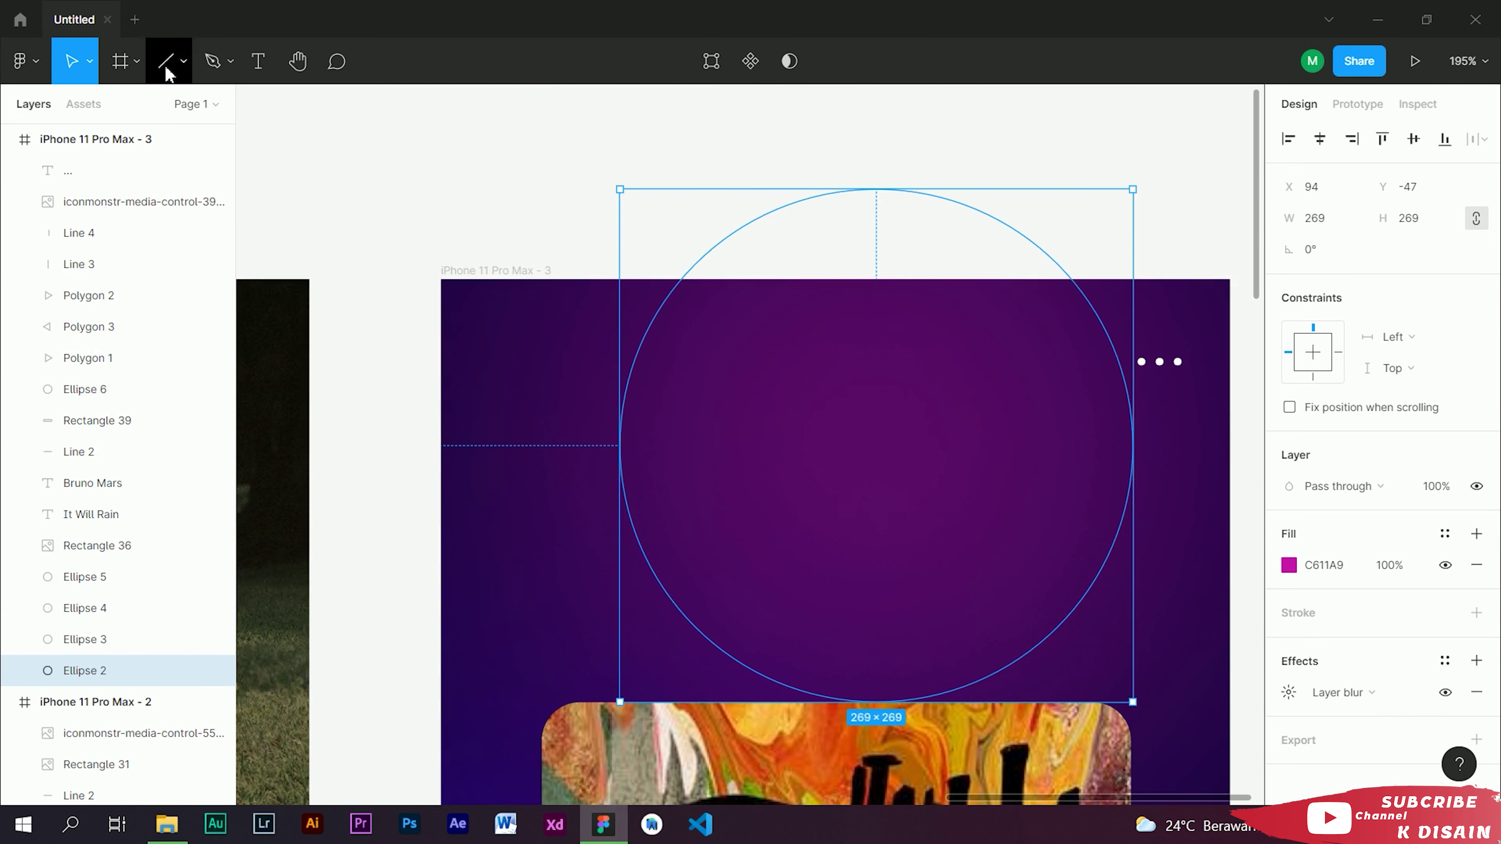
{"action": "left_click", "coordinate": [184, 65]}
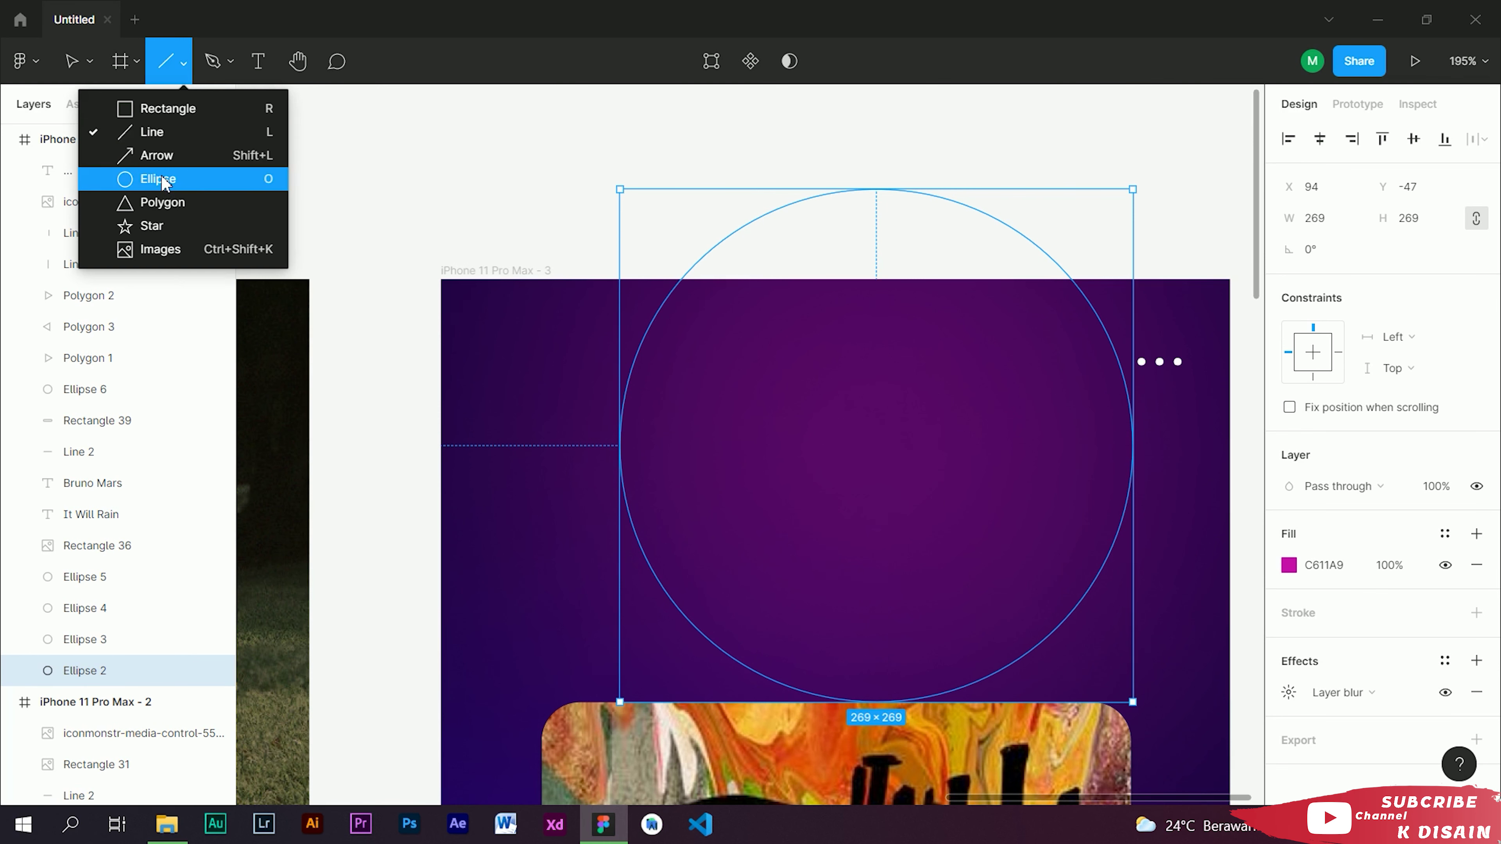
{"action": "key", "text": "p"}
{"action": "scroll", "coordinate": [576, 304], "scroll_direction": "up", "scroll_amount": 4}
{"action": "left_click", "coordinate": [571, 294]}
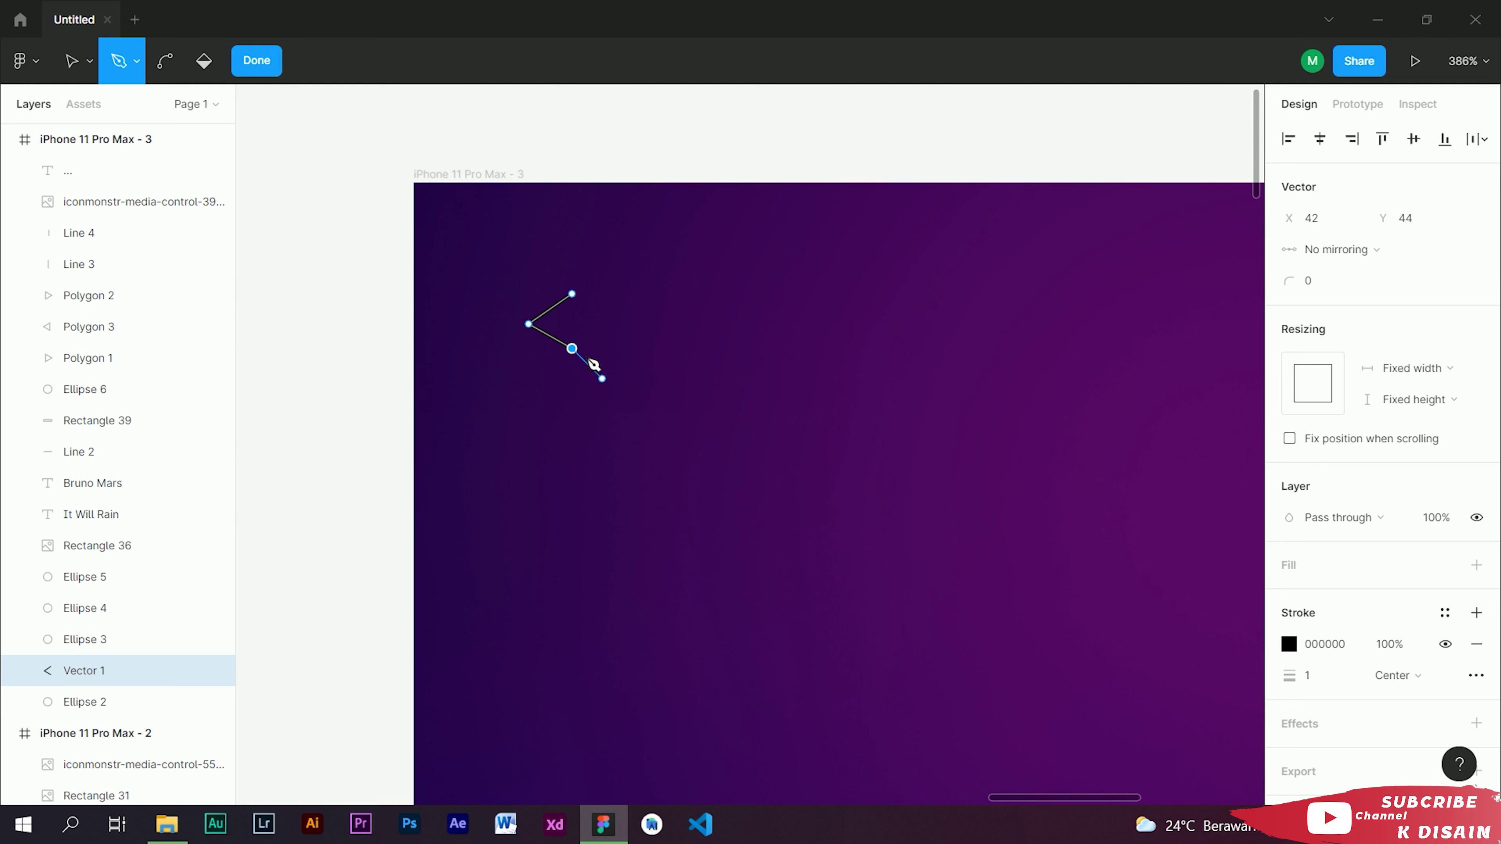
{"action": "key", "text": "Escape"}
Give the back-arrow chevron a white FFFFFF stroke
{"action": "left_click", "coordinate": [1289, 644]}
{"action": "type", "text": "FFFFFF"}
{"action": "key", "text": "Return"}
{"action": "left_click", "coordinate": [1246, 296]}
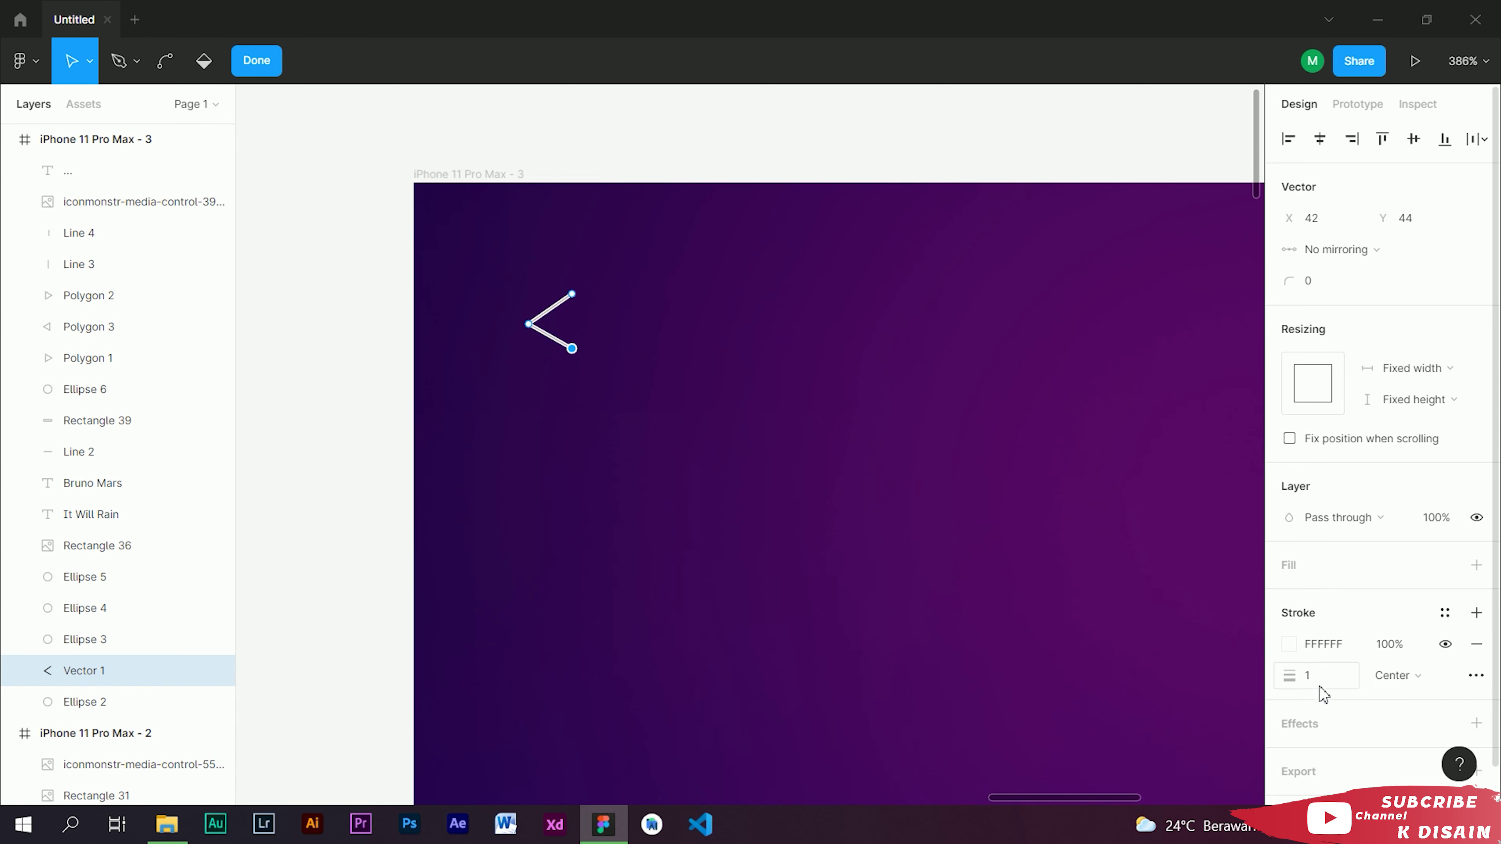
{"action": "mouse_move", "coordinate": [1336, 724]}
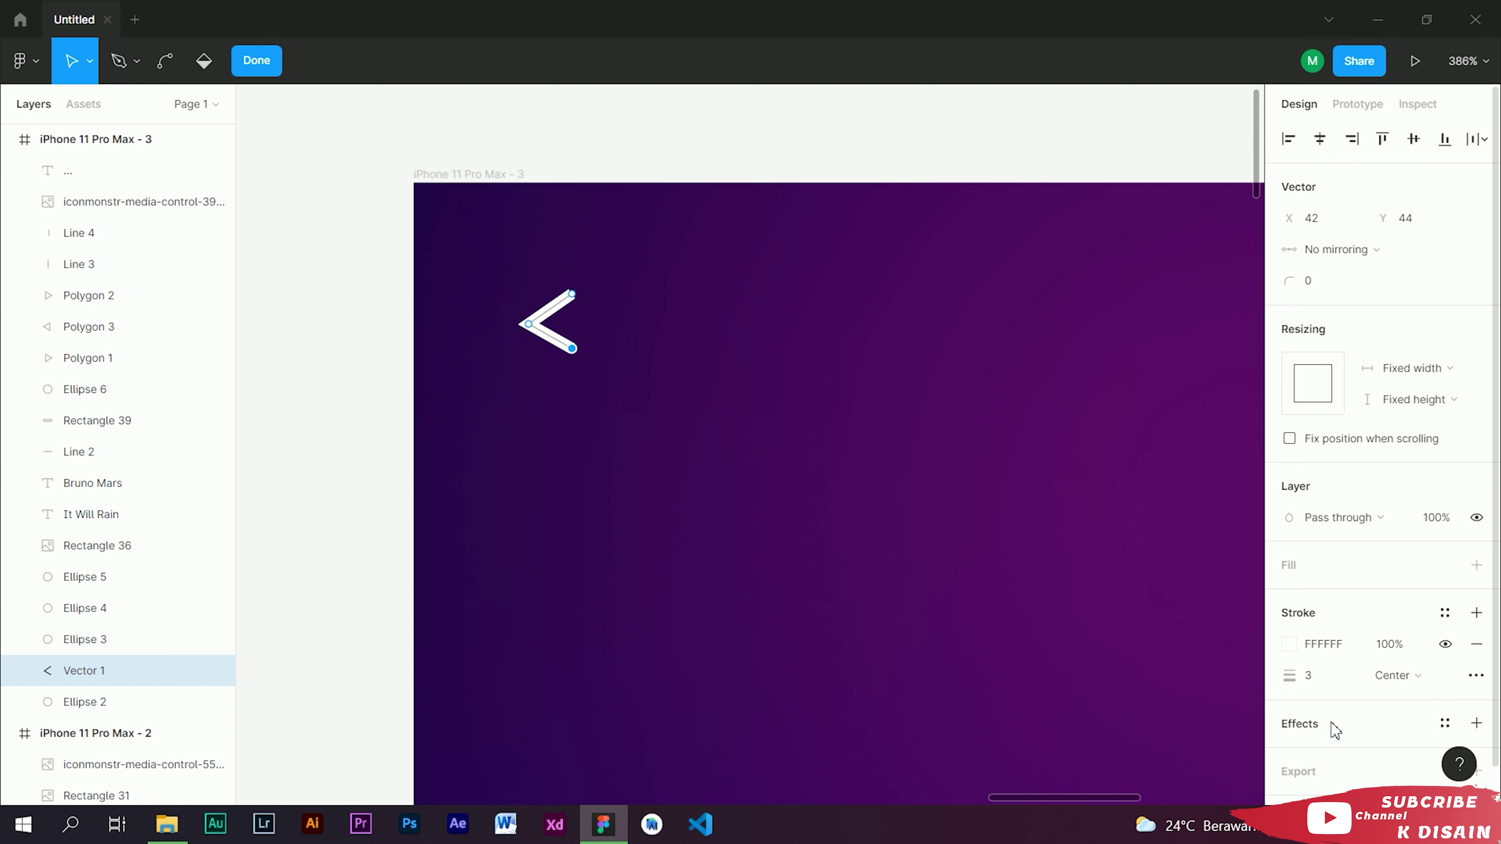
{"action": "left_click", "coordinate": [649, 506]}
{"action": "key", "text": "Escape"}
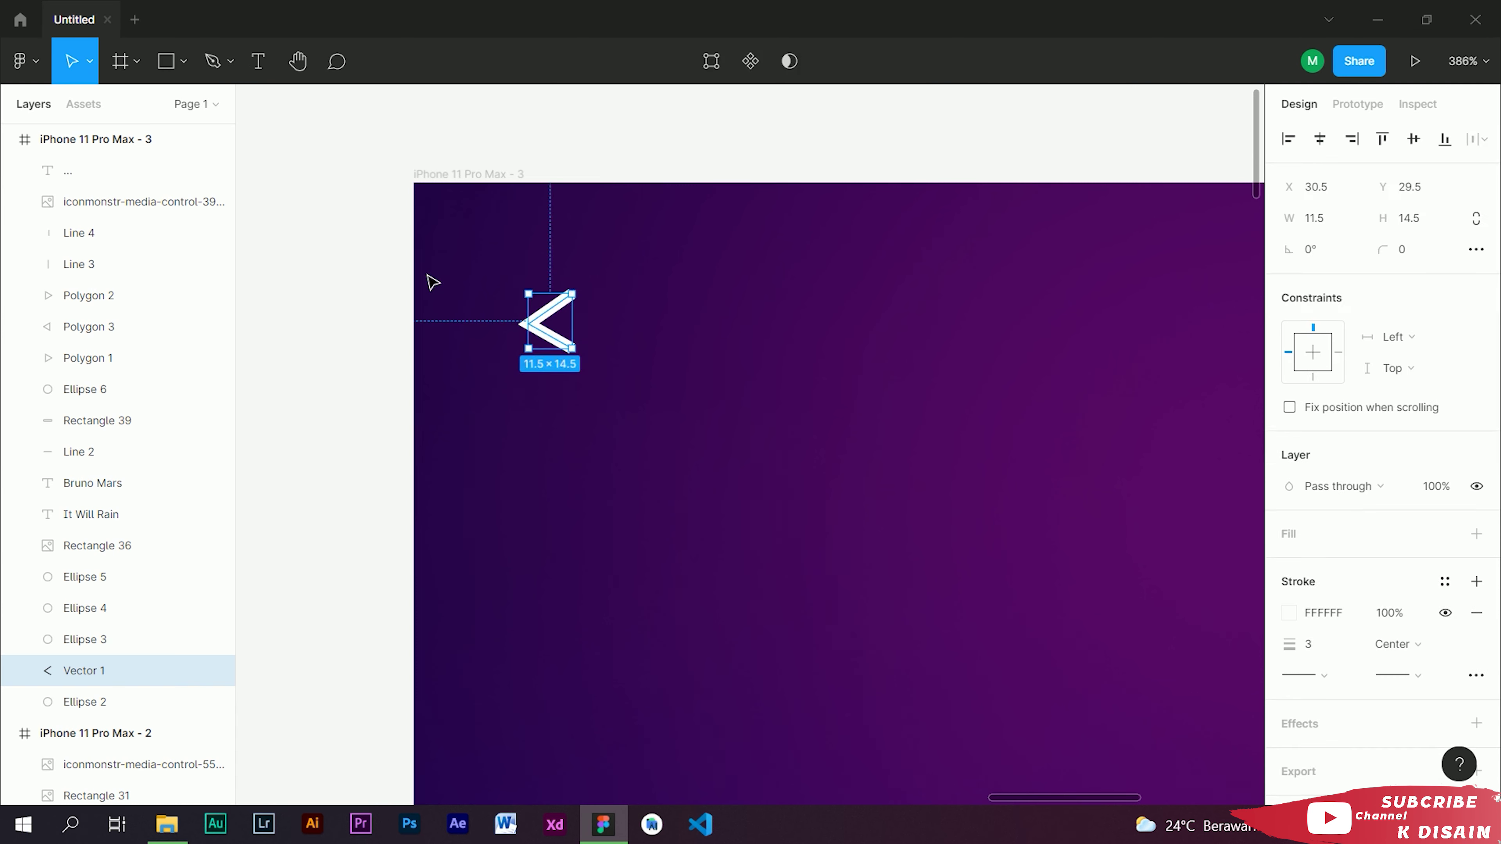
{"action": "left_click", "coordinate": [566, 466]}
{"action": "scroll", "coordinate": [566, 465], "scroll_direction": "down", "scroll_amount": 2}
{"action": "left_click", "coordinate": [519, 264]}
Draw a 414×72 top bar filled black 000000 at 10% opacity
{"action": "left_click", "coordinate": [674, 442]}
{"action": "scroll", "coordinate": [674, 442], "scroll_direction": "down", "scroll_amount": 3}
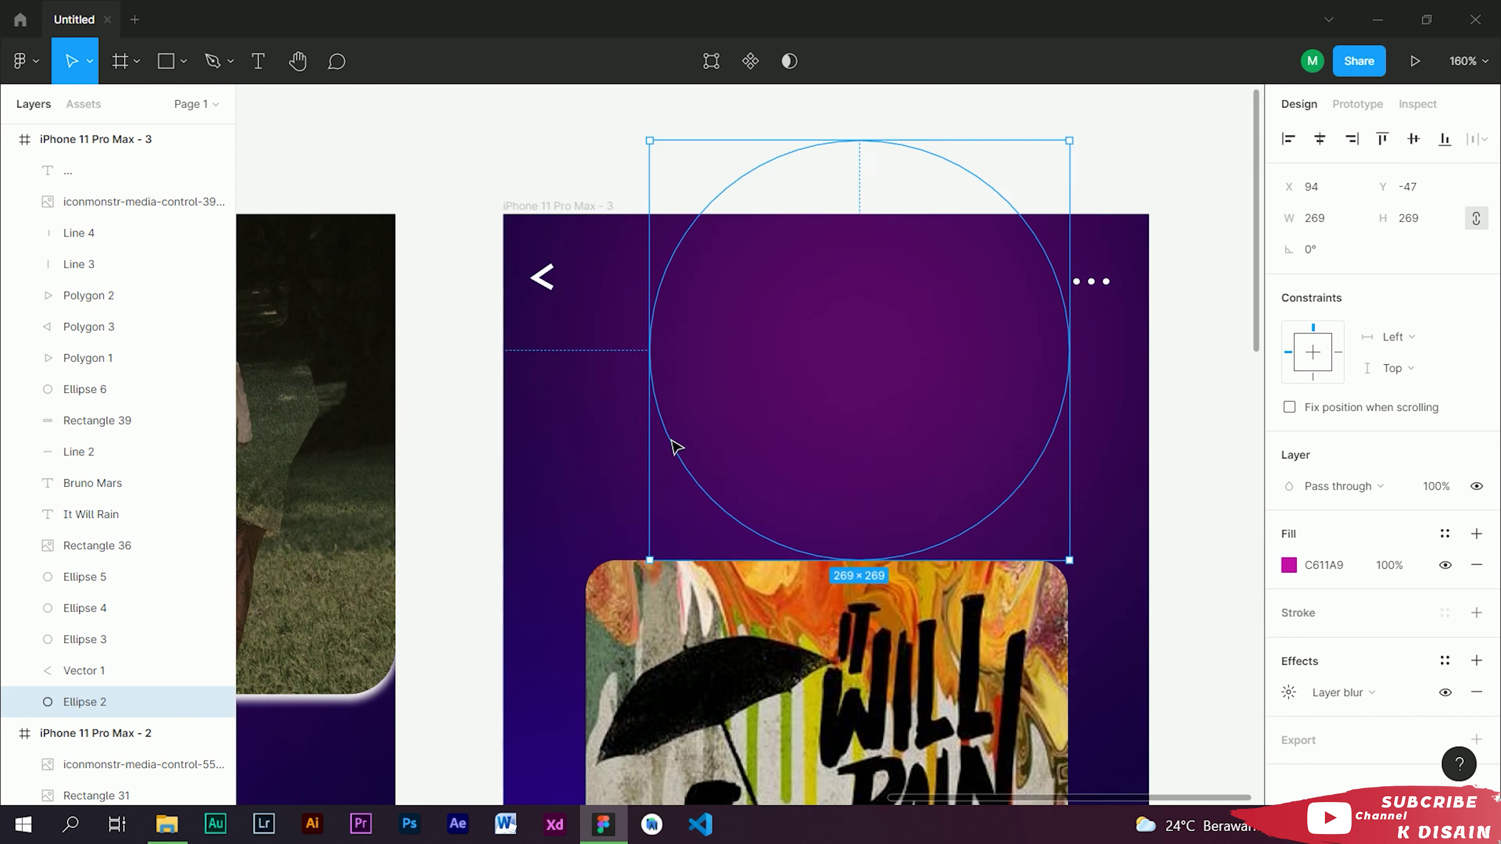
{"action": "scroll", "coordinate": [673, 442], "scroll_direction": "down", "scroll_amount": 2}
{"action": "scroll", "coordinate": [918, 476], "scroll_direction": "up", "scroll_amount": 4}
{"action": "left_click", "coordinate": [172, 70]}
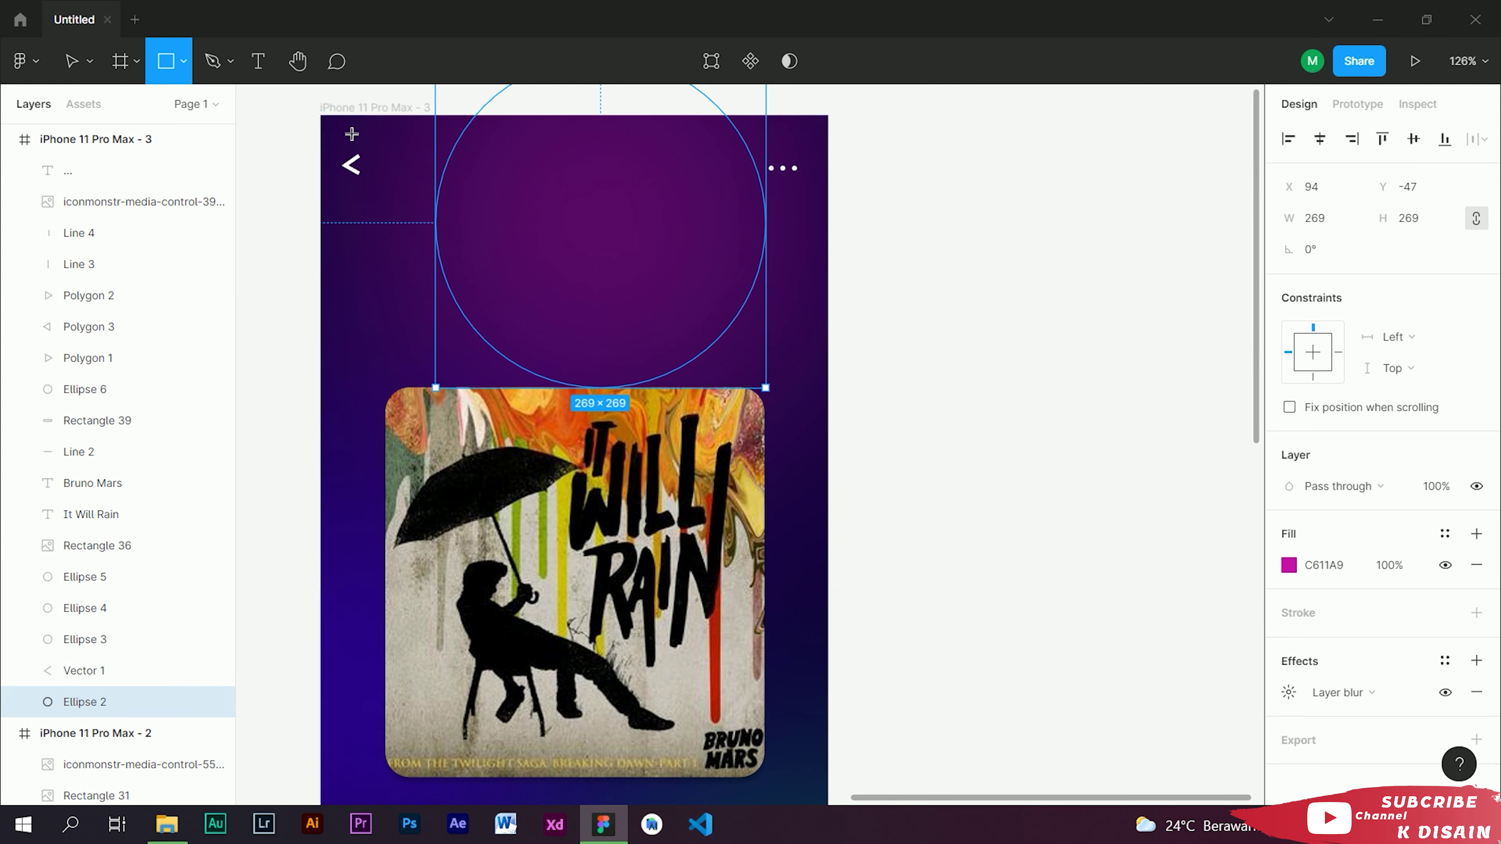
{"action": "left_click_drag", "start_coordinate": [320, 115], "coordinate": [828, 204]}
{"action": "left_click", "coordinate": [1289, 565]}
{"action": "type", "text": "000000"}
{"action": "key", "text": "Return"}
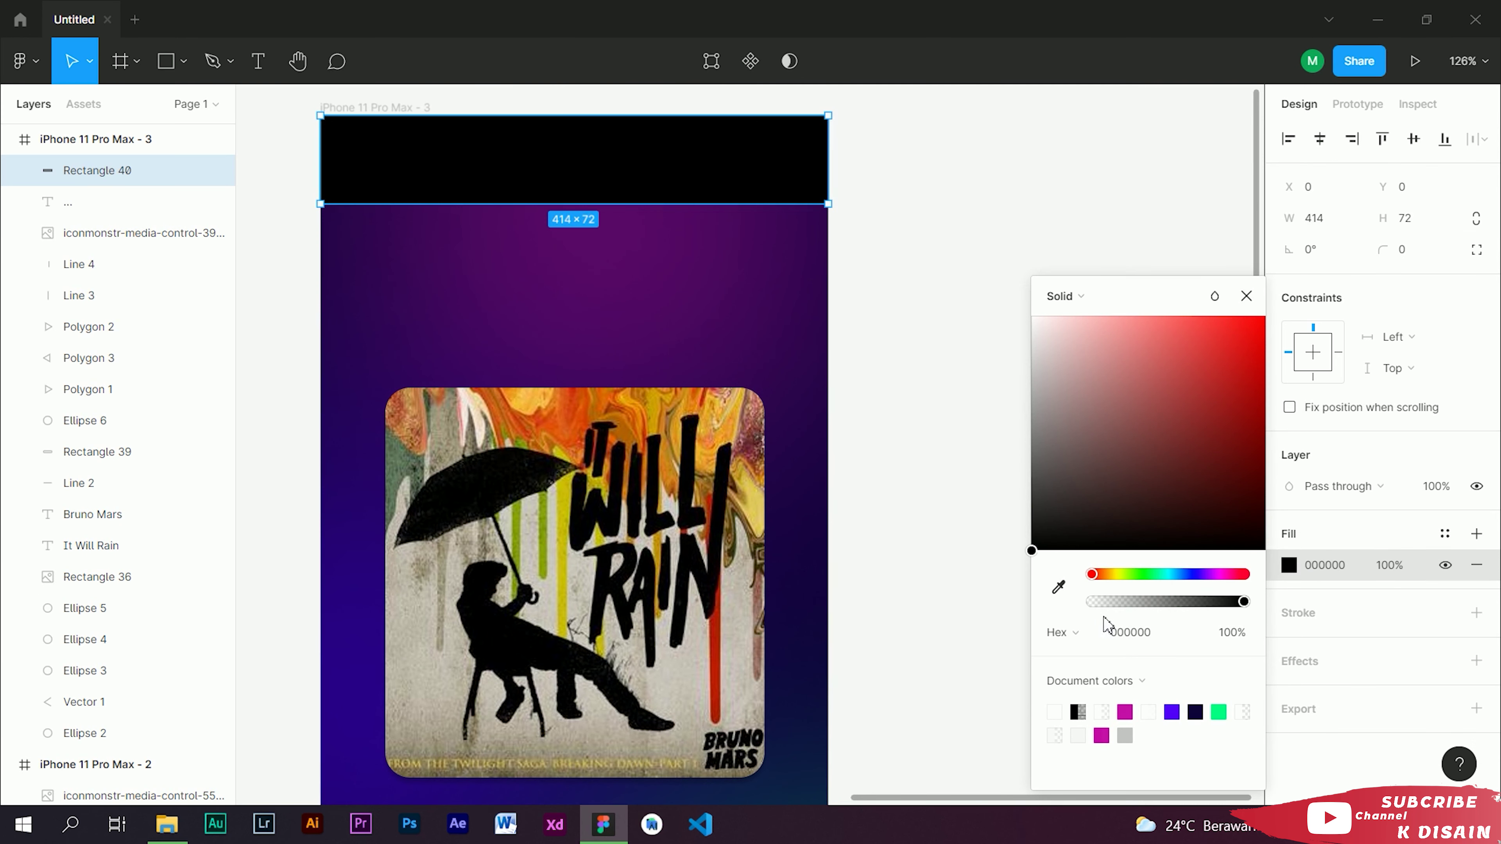
{"action": "left_click_drag", "start_coordinate": [1217, 606], "coordinate": [1166, 606]}
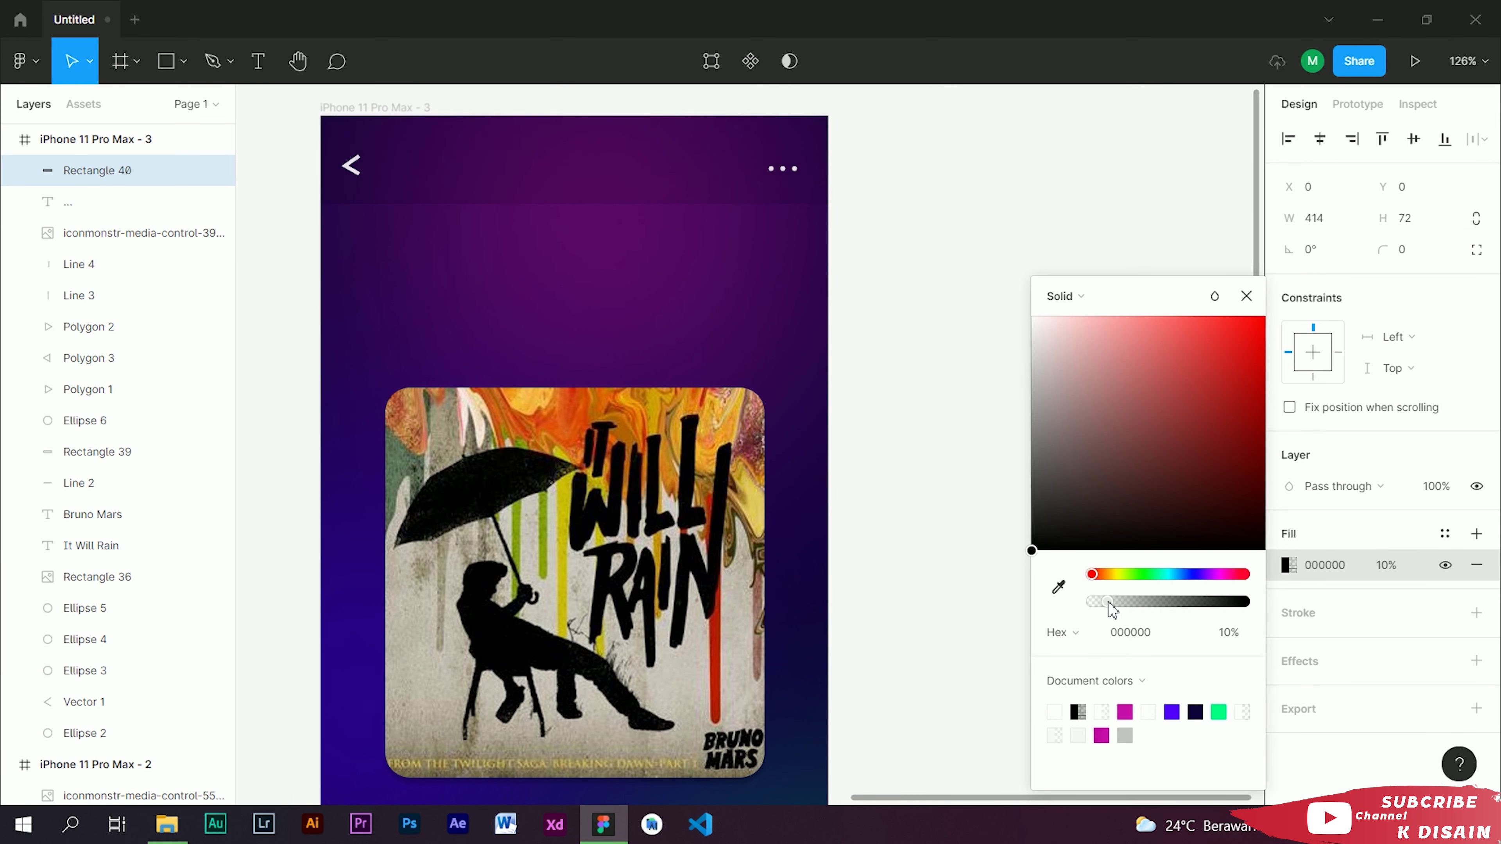
{"action": "left_click", "coordinate": [888, 435]}
{"action": "scroll", "coordinate": [442, 492], "scroll_direction": "down", "scroll_amount": 5}
{"action": "scroll", "coordinate": [442, 493], "scroll_direction": "down", "scroll_amount": 3}
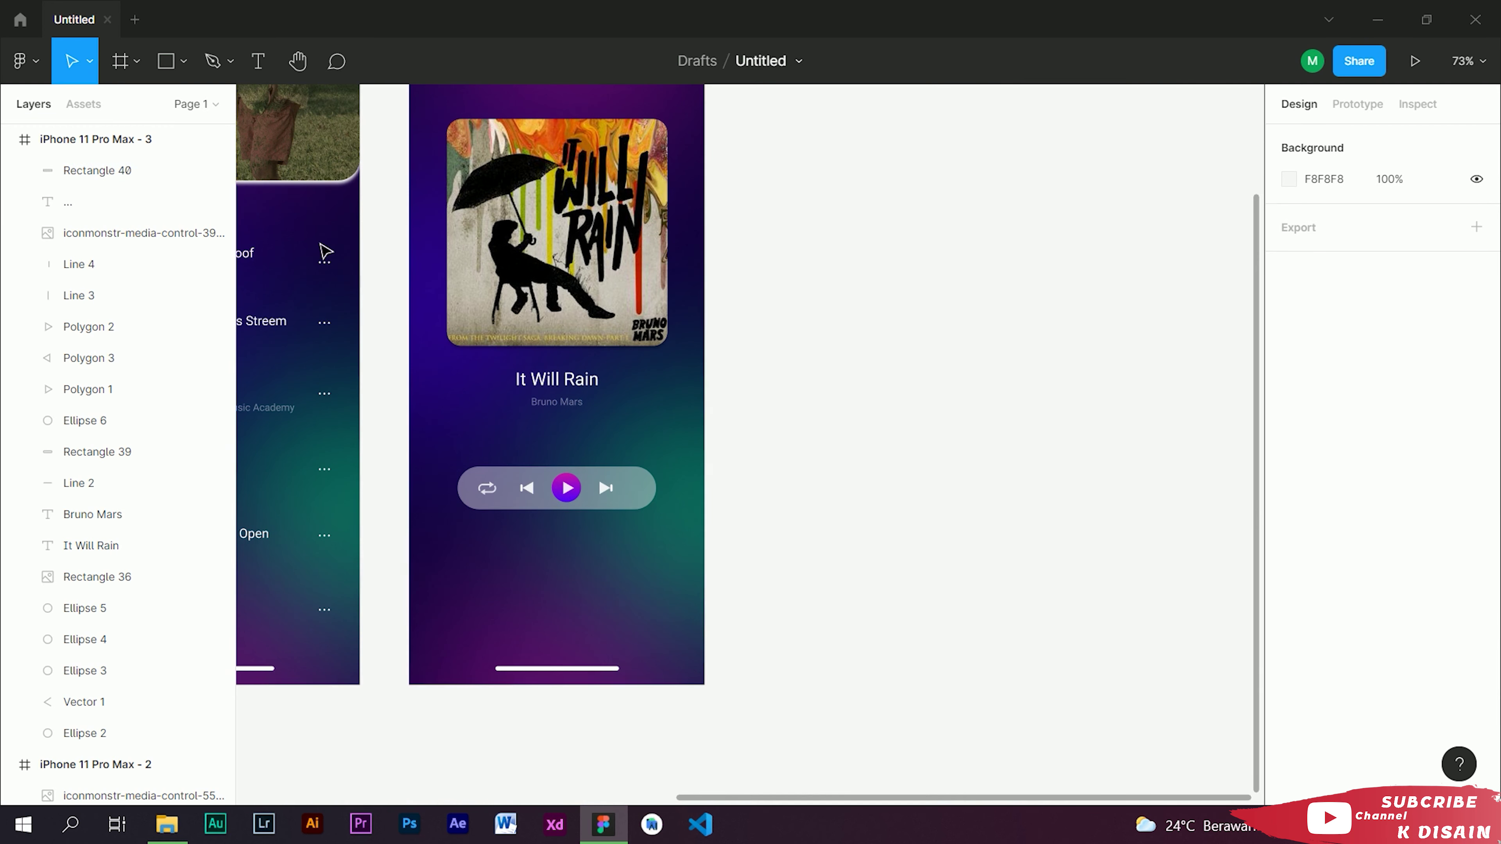
Pen-draw a closed wave path of peaks and valleys along the screen's bottom
{"action": "left_click", "coordinate": [224, 65]}
{"action": "scroll", "coordinate": [414, 635], "scroll_direction": "up", "scroll_amount": 5}
{"action": "left_click", "coordinate": [397, 642]}
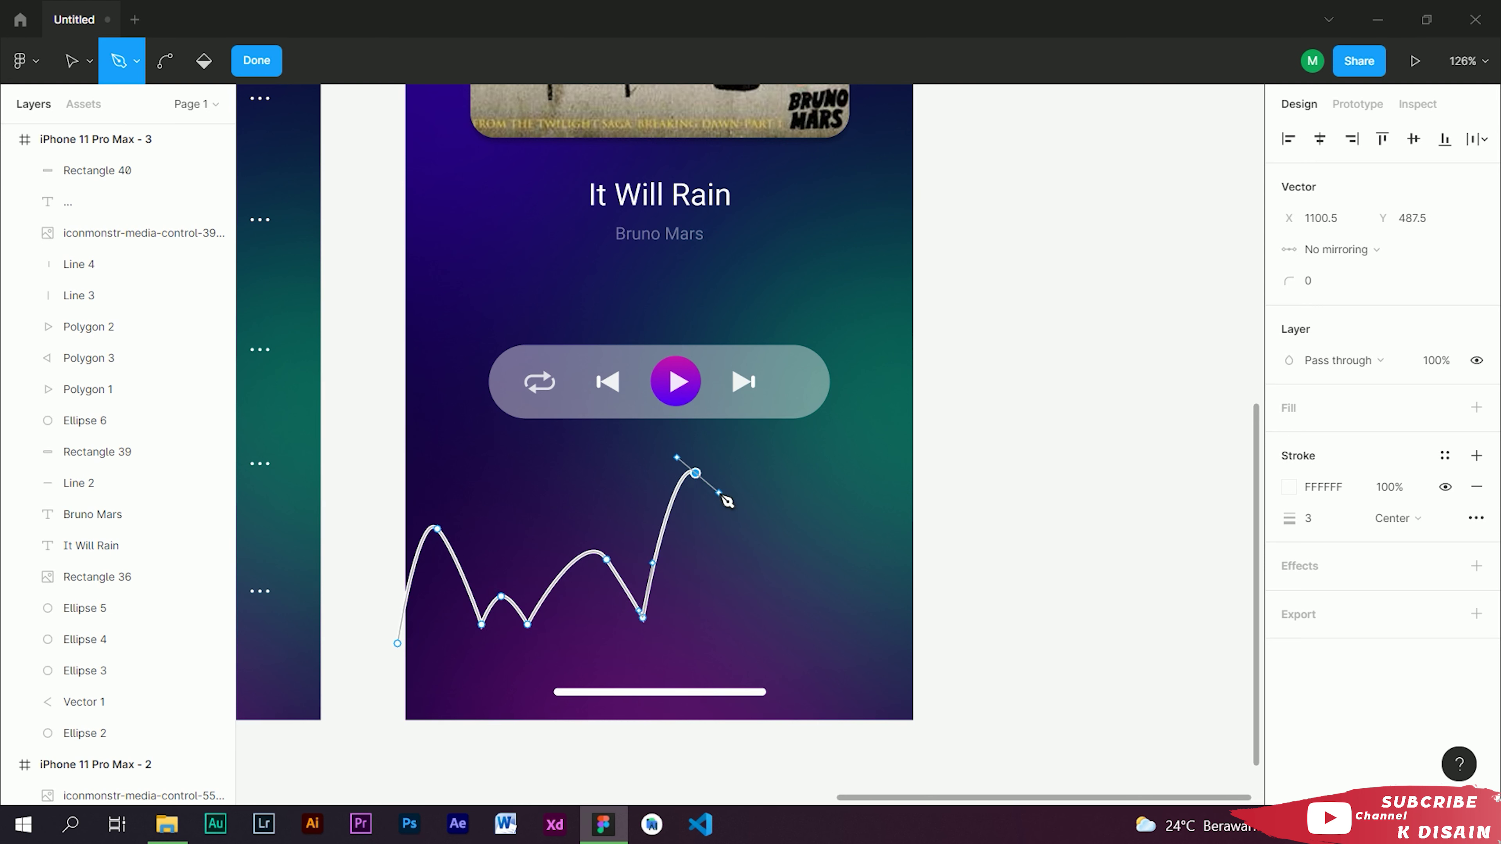
{"action": "left_click", "coordinate": [859, 618]}
{"action": "left_click", "coordinate": [887, 584]}
{"action": "left_click_drag", "start_coordinate": [929, 612], "coordinate": [925, 787]}
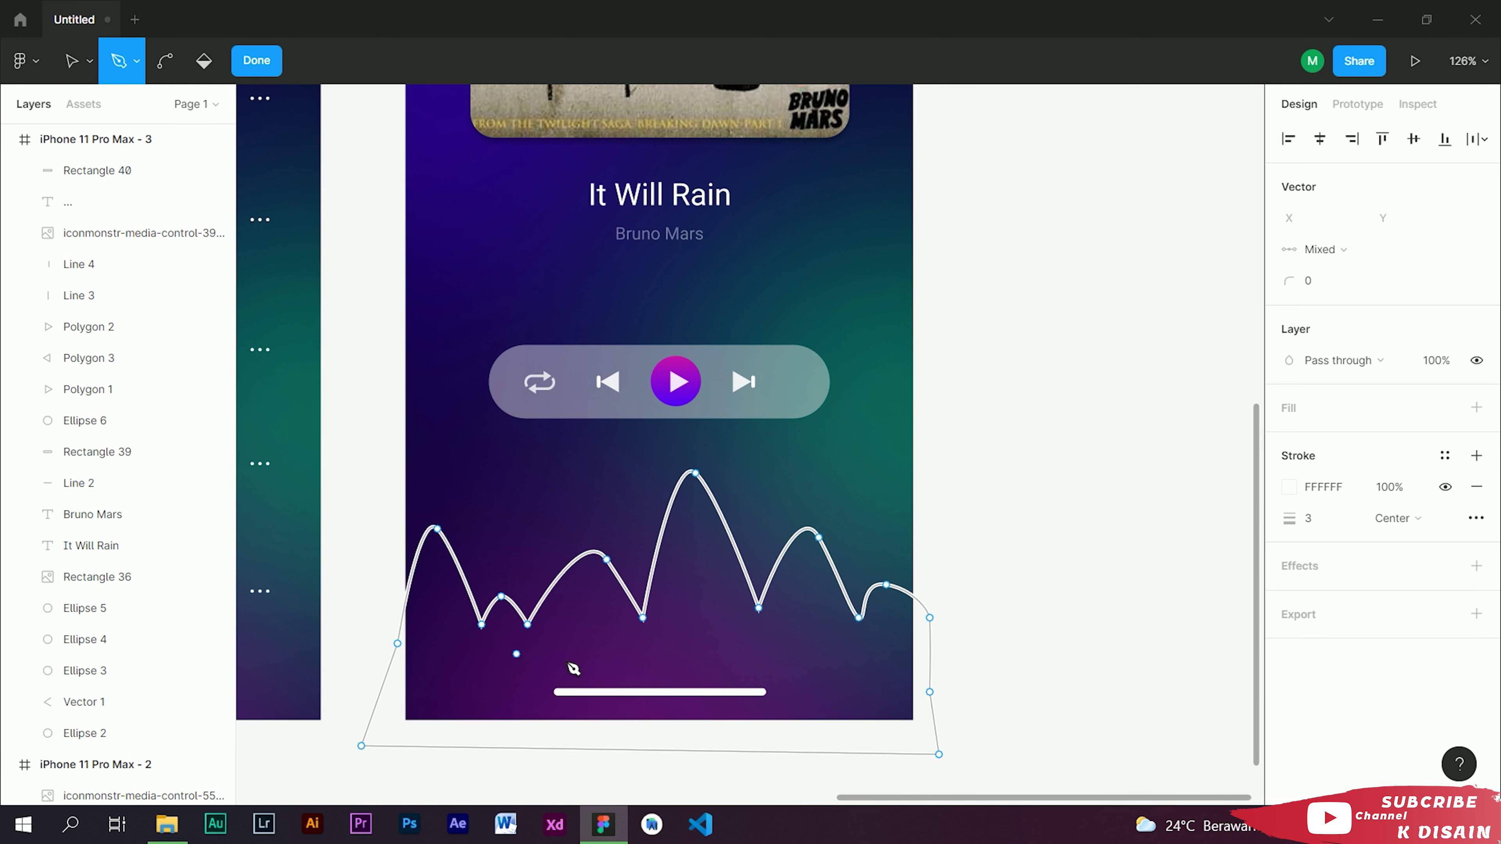
{"action": "key", "text": "Escape"}
Bend the first valley, tallest peak, following valley and right peak into smooth curves
{"action": "scroll", "coordinate": [638, 600], "scroll_direction": "up", "scroll_amount": 5, "text": "ctrl"}
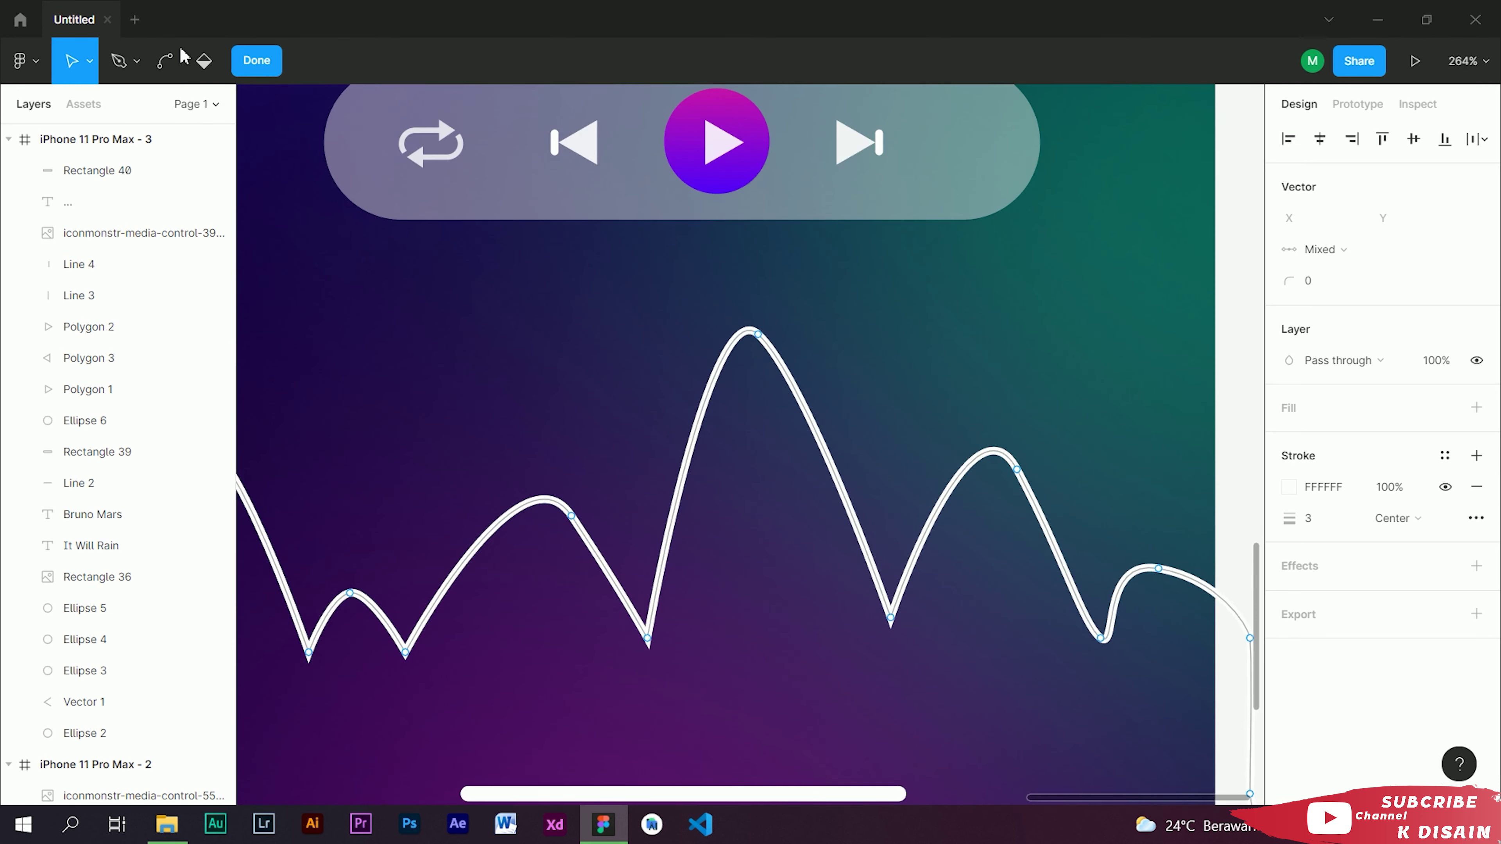
{"action": "left_click", "coordinate": [647, 639]}
{"action": "left_click_drag", "start_coordinate": [530, 454], "coordinate": [513, 469]}
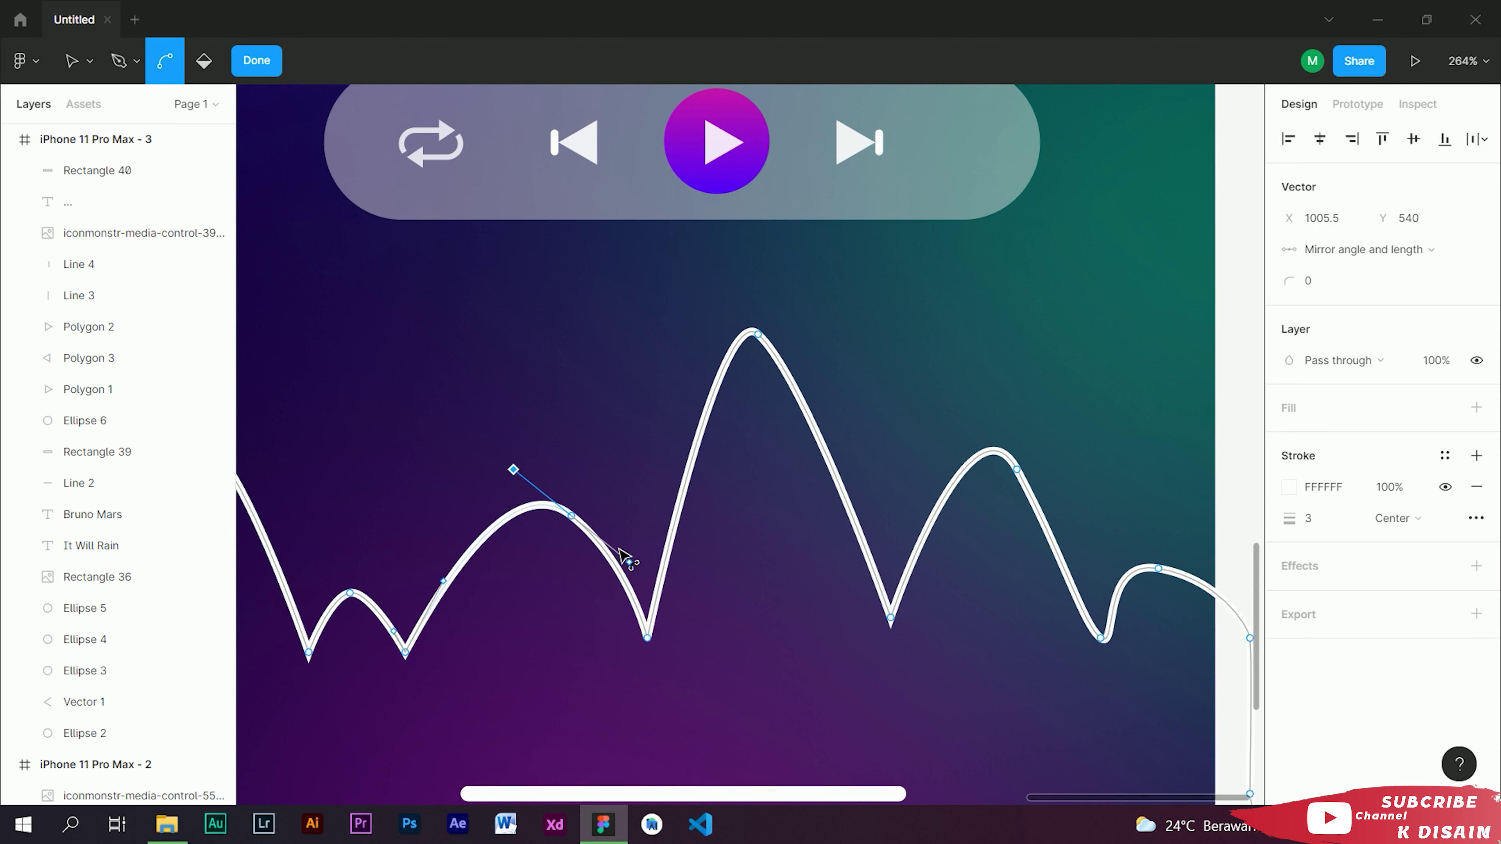
{"action": "left_click_drag", "start_coordinate": [647, 638], "coordinate": [743, 701]}
{"action": "left_click_drag", "start_coordinate": [647, 638], "coordinate": [597, 638]}
{"action": "left_click", "coordinate": [758, 334]}
{"action": "left_click_drag", "start_coordinate": [758, 334], "coordinate": [701, 364]}
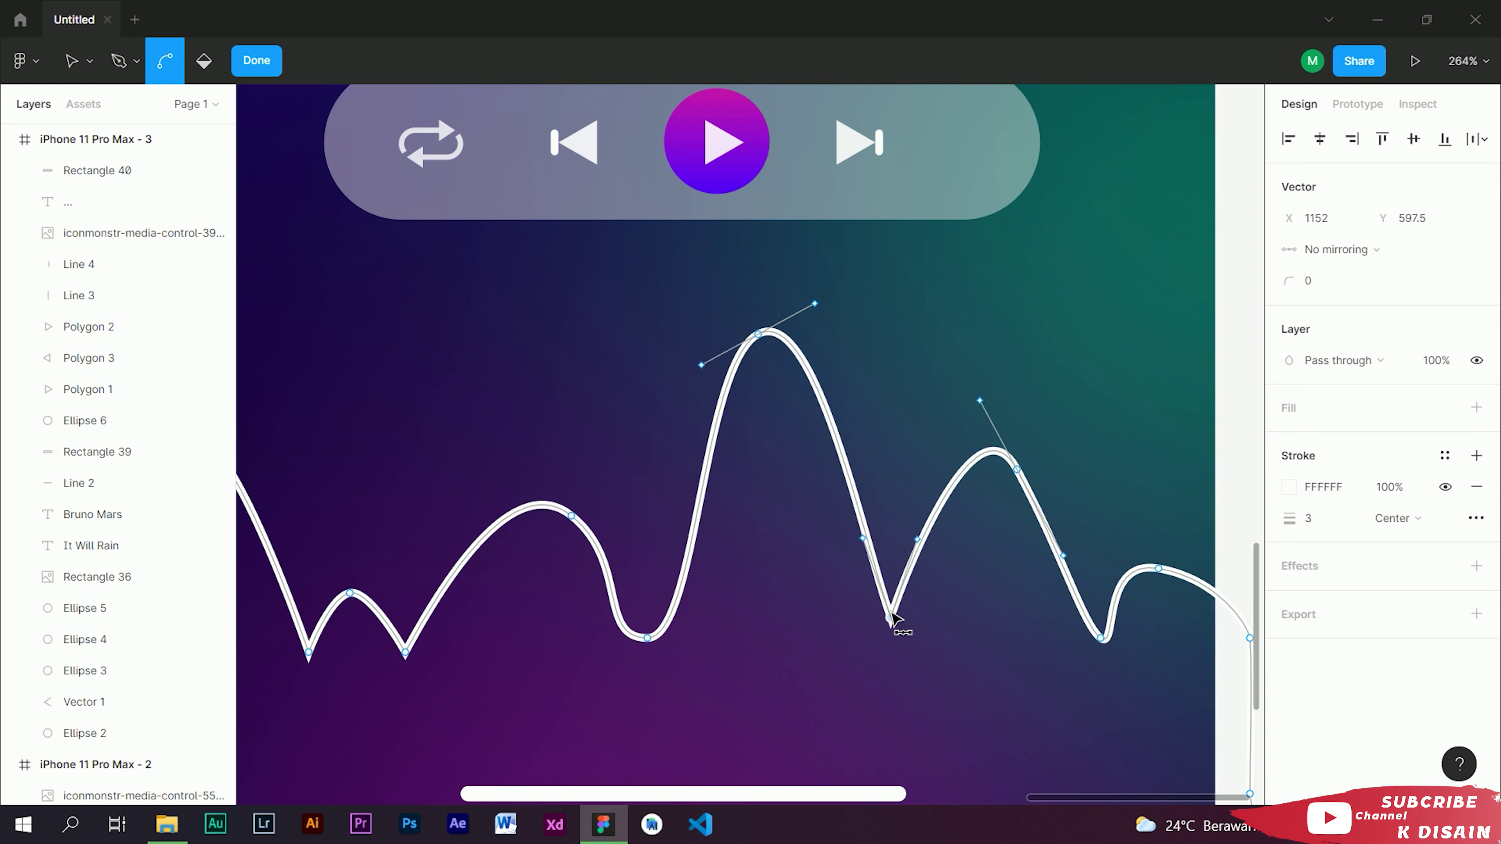
{"action": "left_click_drag", "start_coordinate": [891, 617], "coordinate": [965, 601]}
{"action": "left_click_drag", "start_coordinate": [771, 643], "coordinate": [836, 569]}
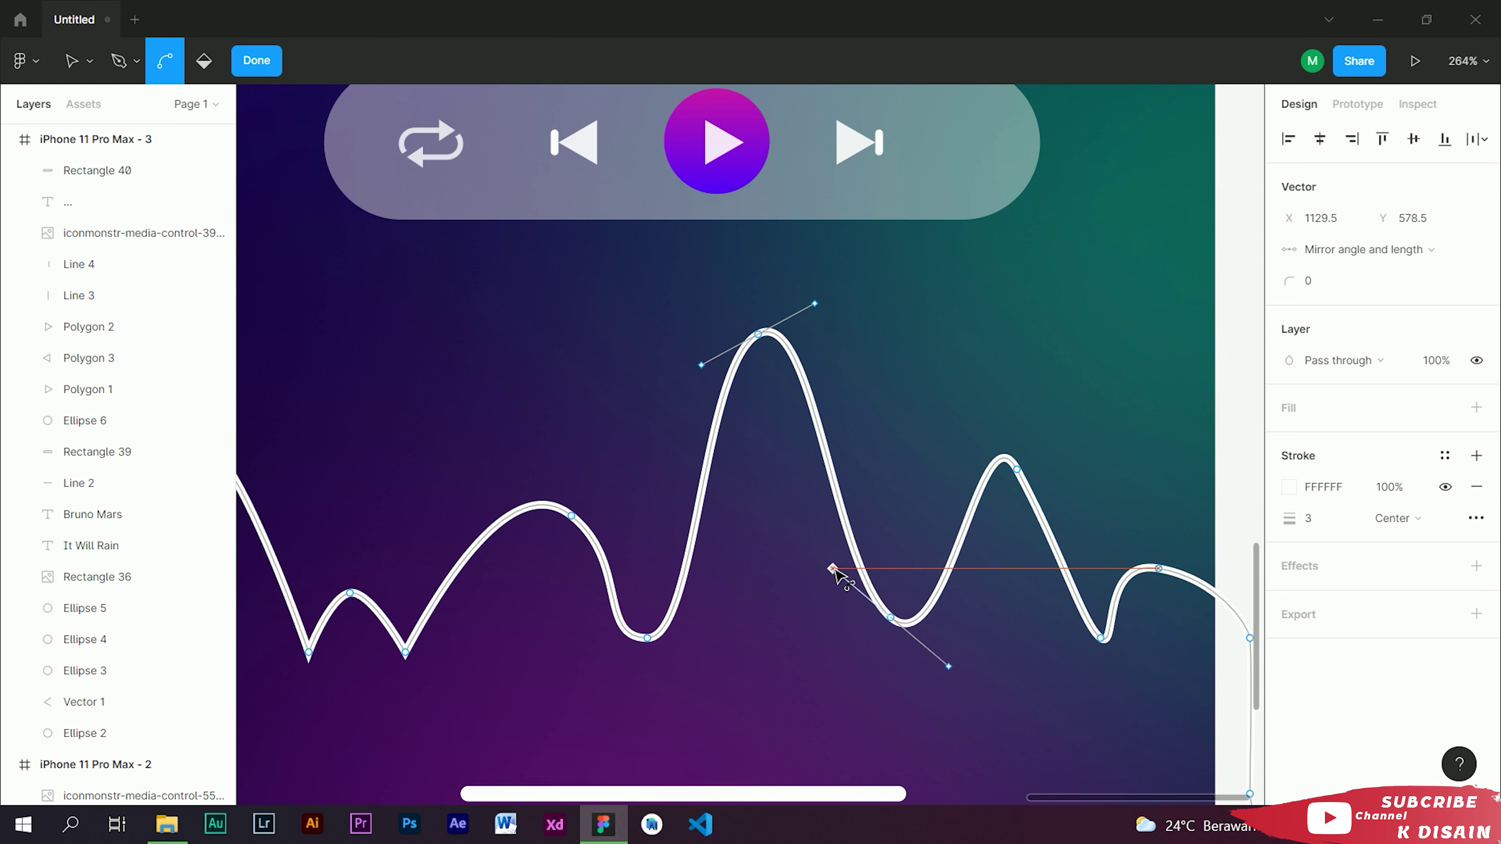
{"action": "left_click", "coordinate": [1015, 470]}
{"action": "left_click_drag", "start_coordinate": [1016, 470], "coordinate": [1049, 502]}
Smooth the small left valley and round off the right valley
{"action": "scroll", "coordinate": [925, 636], "scroll_direction": "down", "scroll_amount": 3}
{"action": "scroll", "coordinate": [620, 680], "scroll_direction": "up", "scroll_amount": 3}
{"action": "scroll", "coordinate": [608, 591], "scroll_direction": "up", "scroll_amount": 2}
{"action": "left_click_drag", "start_coordinate": [593, 589], "coordinate": [609, 594]}
{"action": "left_click", "coordinate": [729, 589]}
{"action": "left_click_drag", "start_coordinate": [730, 589], "coordinate": [763, 626]}
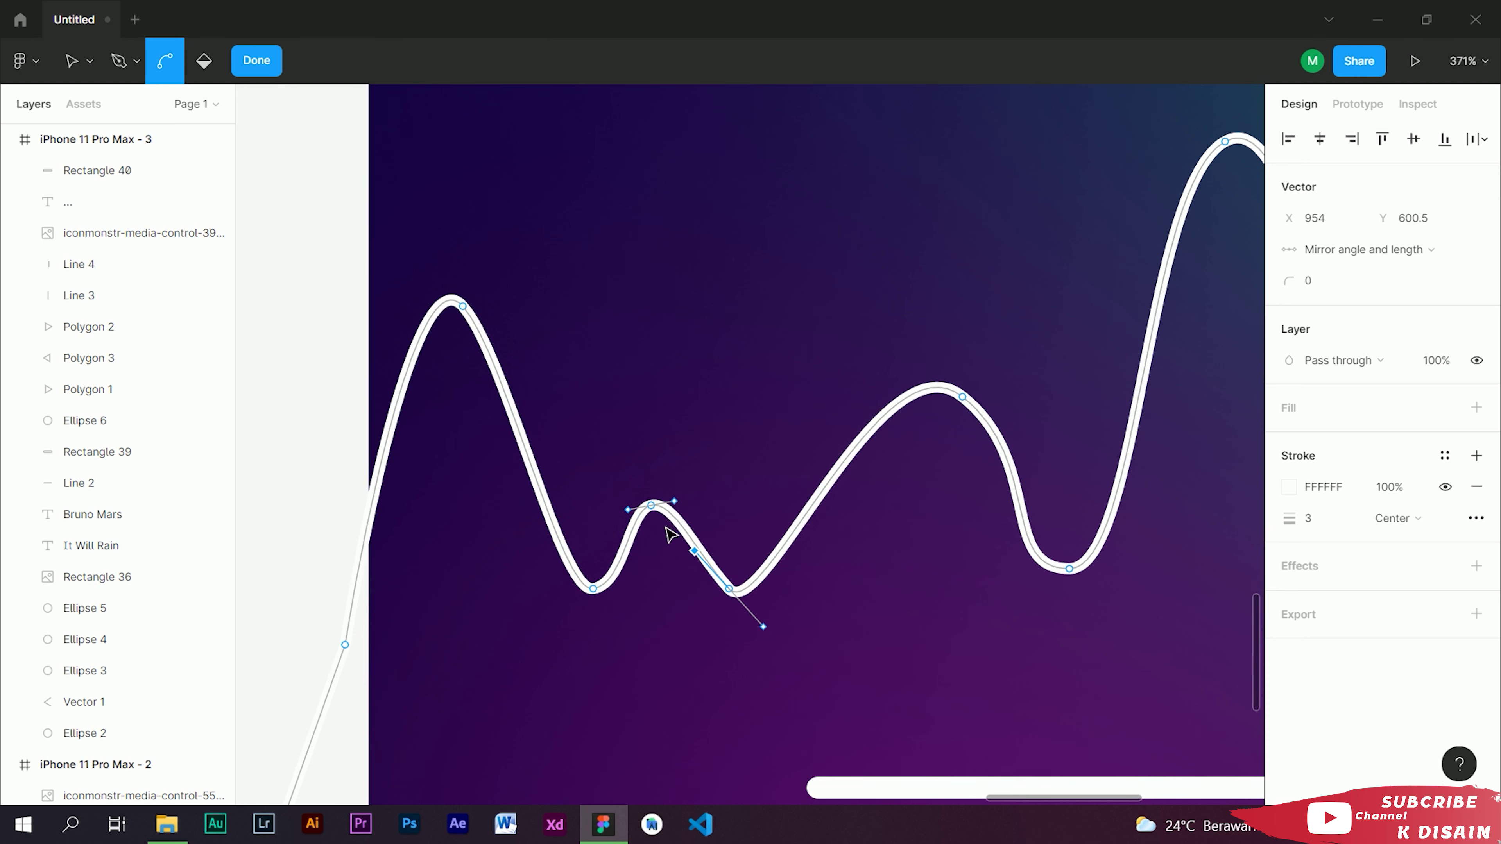
{"action": "scroll", "coordinate": [956, 605], "scroll_direction": "down", "scroll_amount": 5}
{"action": "scroll", "coordinate": [973, 436], "scroll_direction": "right", "scroll_amount": 3}
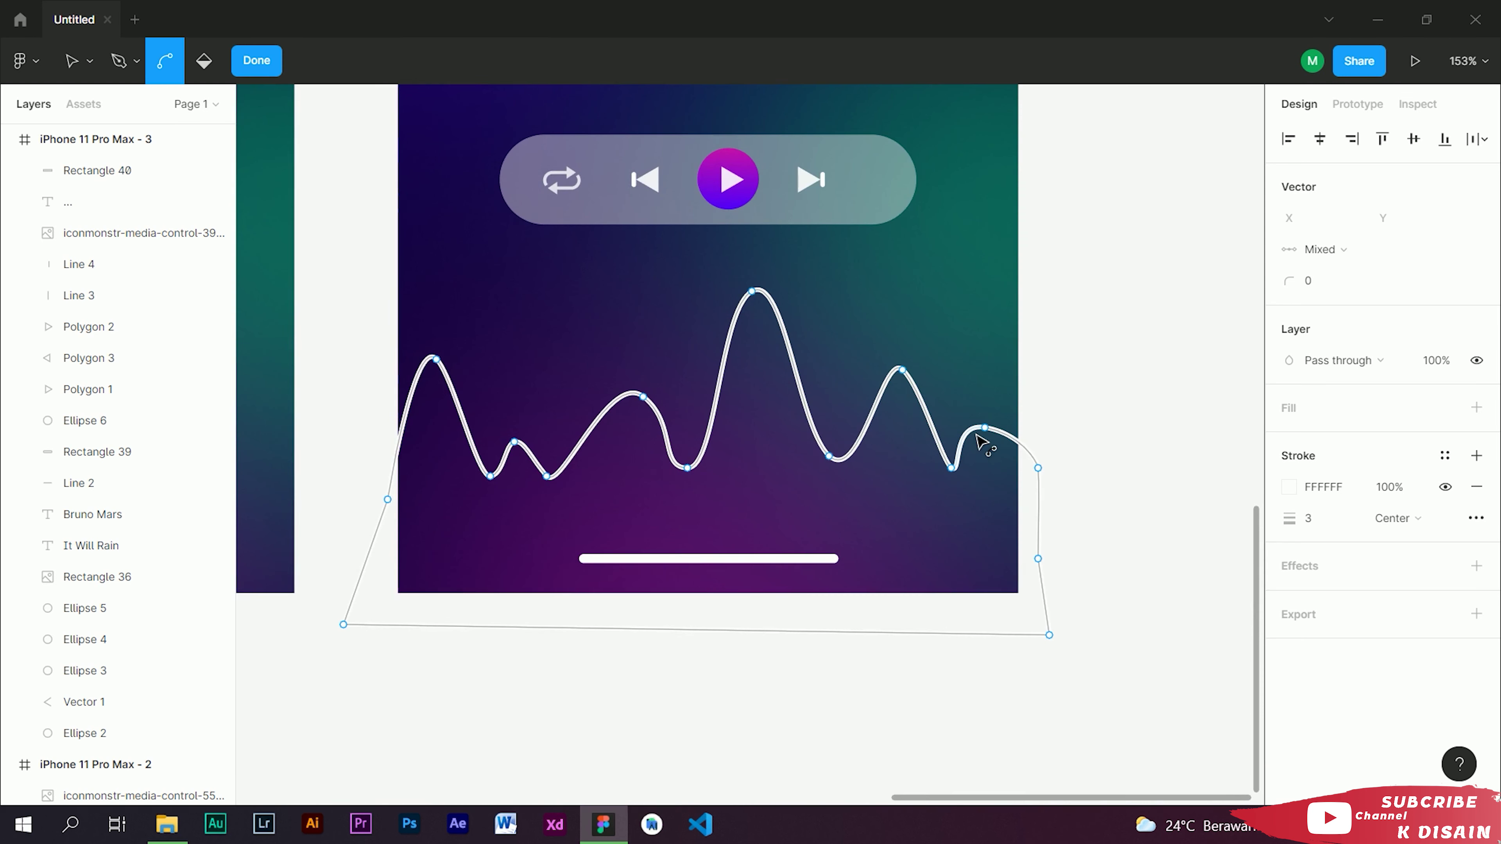
{"action": "scroll", "coordinate": [857, 448], "scroll_direction": "up", "scroll_amount": 6}
Level a valley handle, raise the curve near the right end, and sharpen one valley into a V
{"action": "left_click_drag", "start_coordinate": [857, 476], "coordinate": [864, 452]}
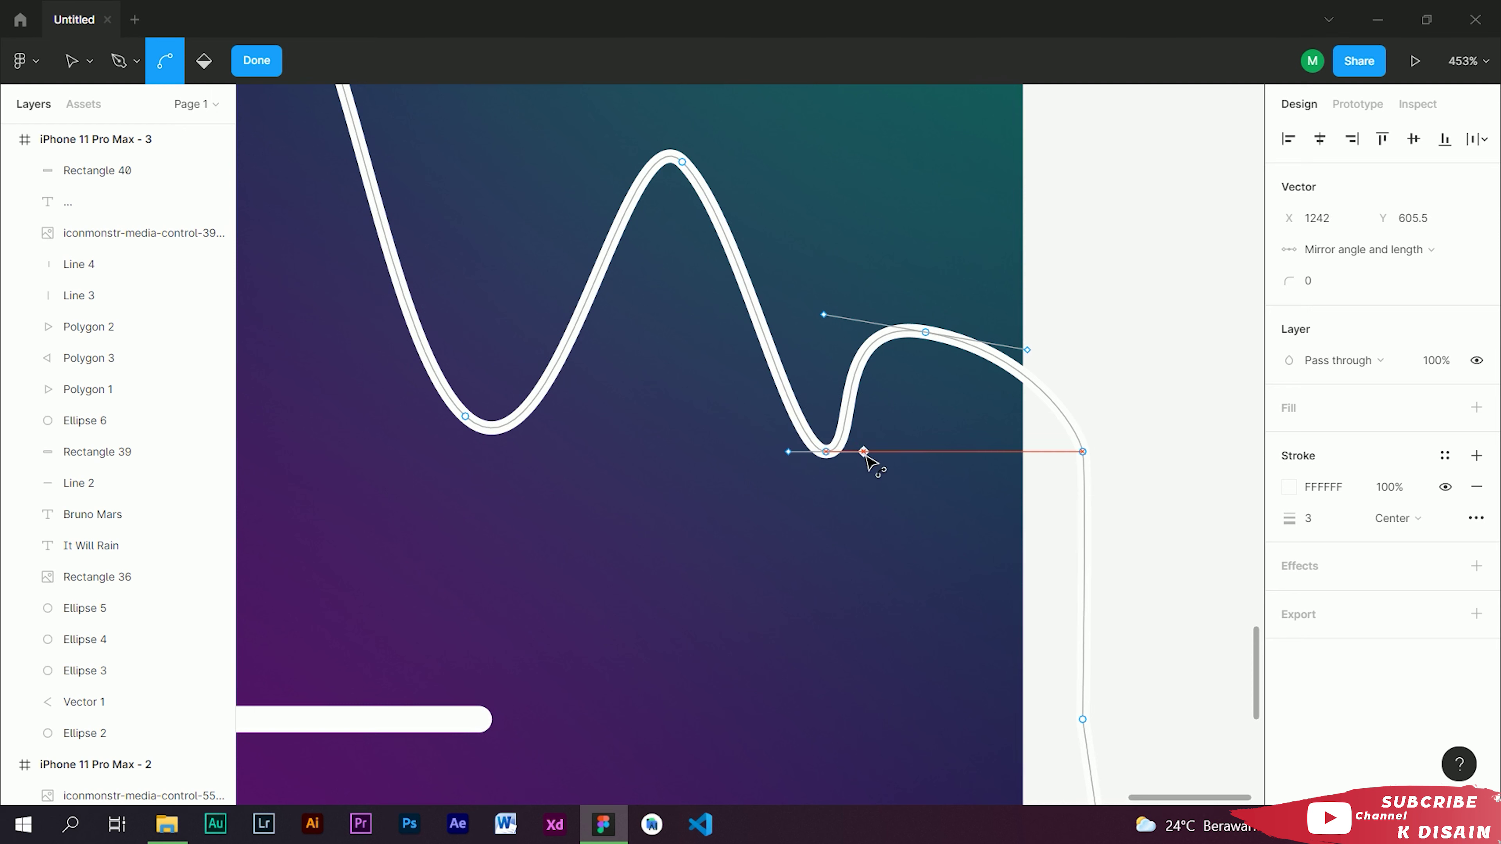
{"action": "left_click_drag", "start_coordinate": [1029, 351], "coordinate": [1030, 178]}
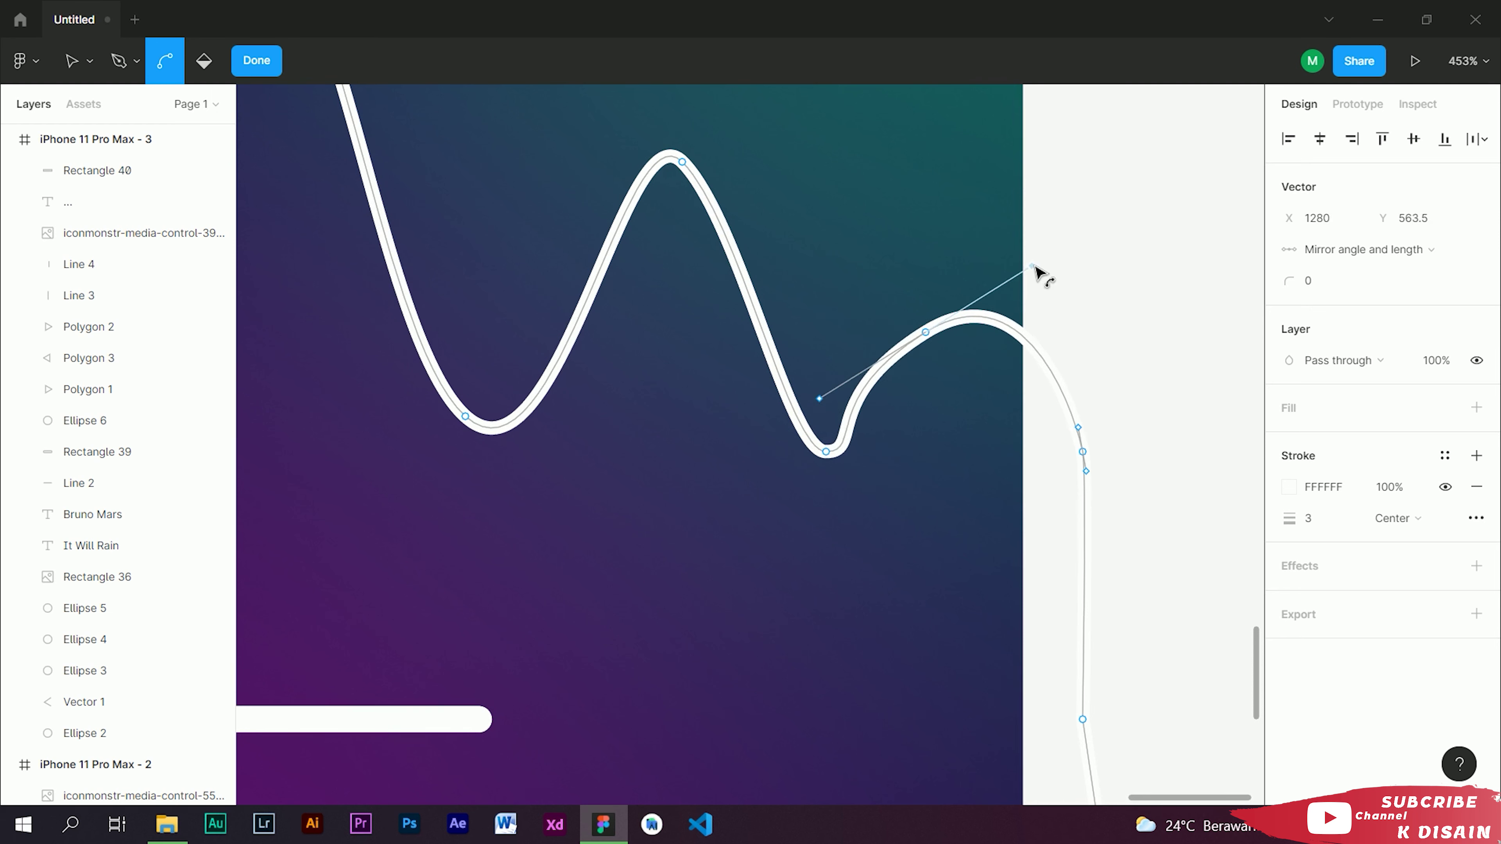
{"action": "scroll", "coordinate": [1086, 436], "scroll_direction": "down", "scroll_amount": 5}
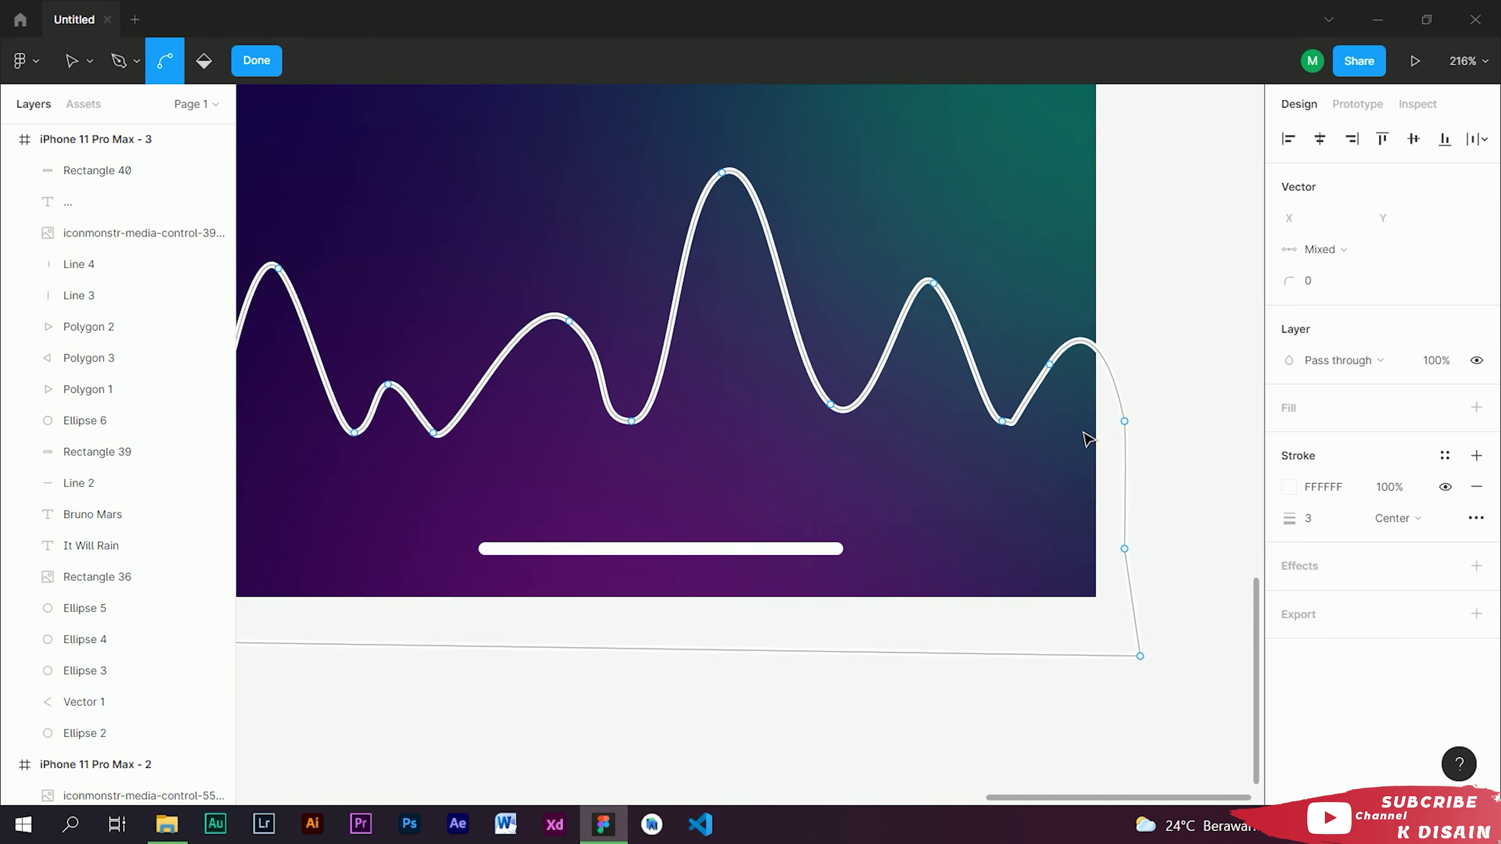
{"action": "scroll", "coordinate": [952, 409], "scroll_direction": "up", "scroll_amount": 6}
{"action": "left_click", "coordinate": [946, 404]}
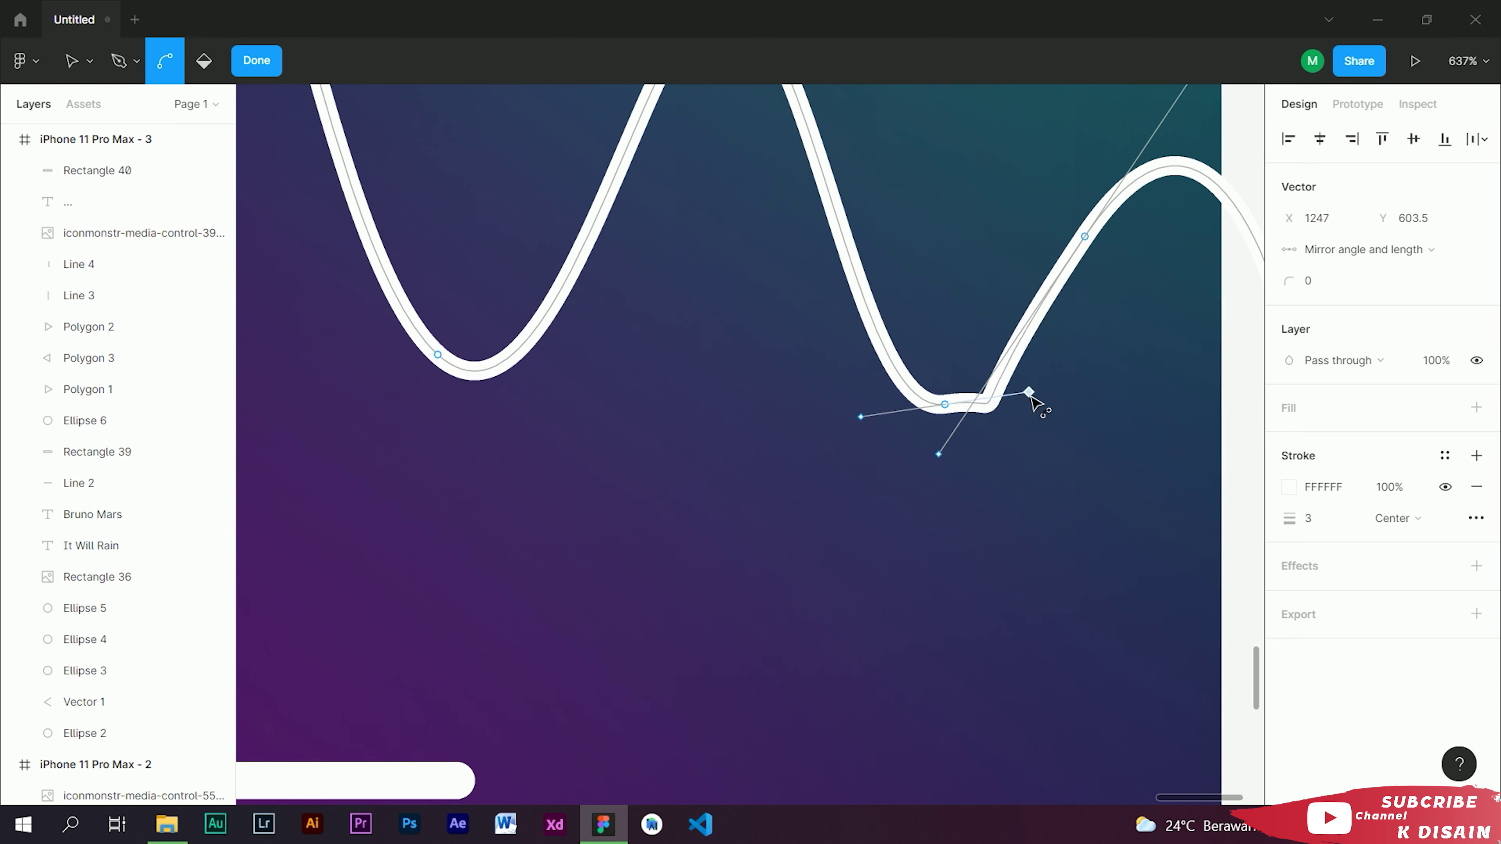
{"action": "left_click_drag", "start_coordinate": [1024, 373], "coordinate": [999, 497]}
{"action": "scroll", "coordinate": [892, 532], "scroll_direction": "down", "scroll_amount": 5}
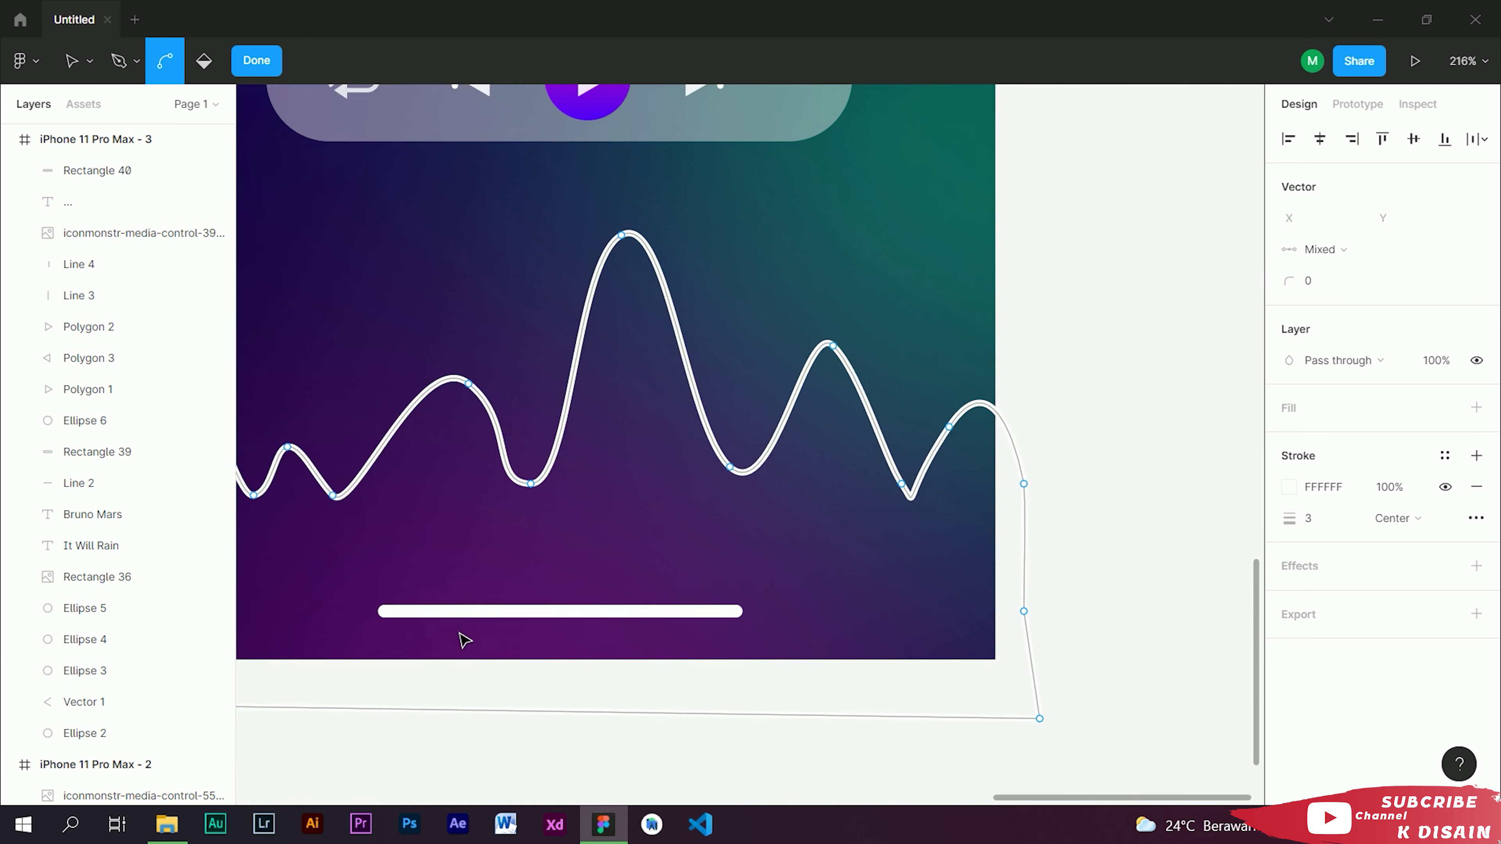
{"action": "scroll", "coordinate": [550, 621], "scroll_direction": "left", "scroll_amount": 5}
{"action": "scroll", "coordinate": [828, 579], "scroll_direction": "down", "scroll_amount": 3}
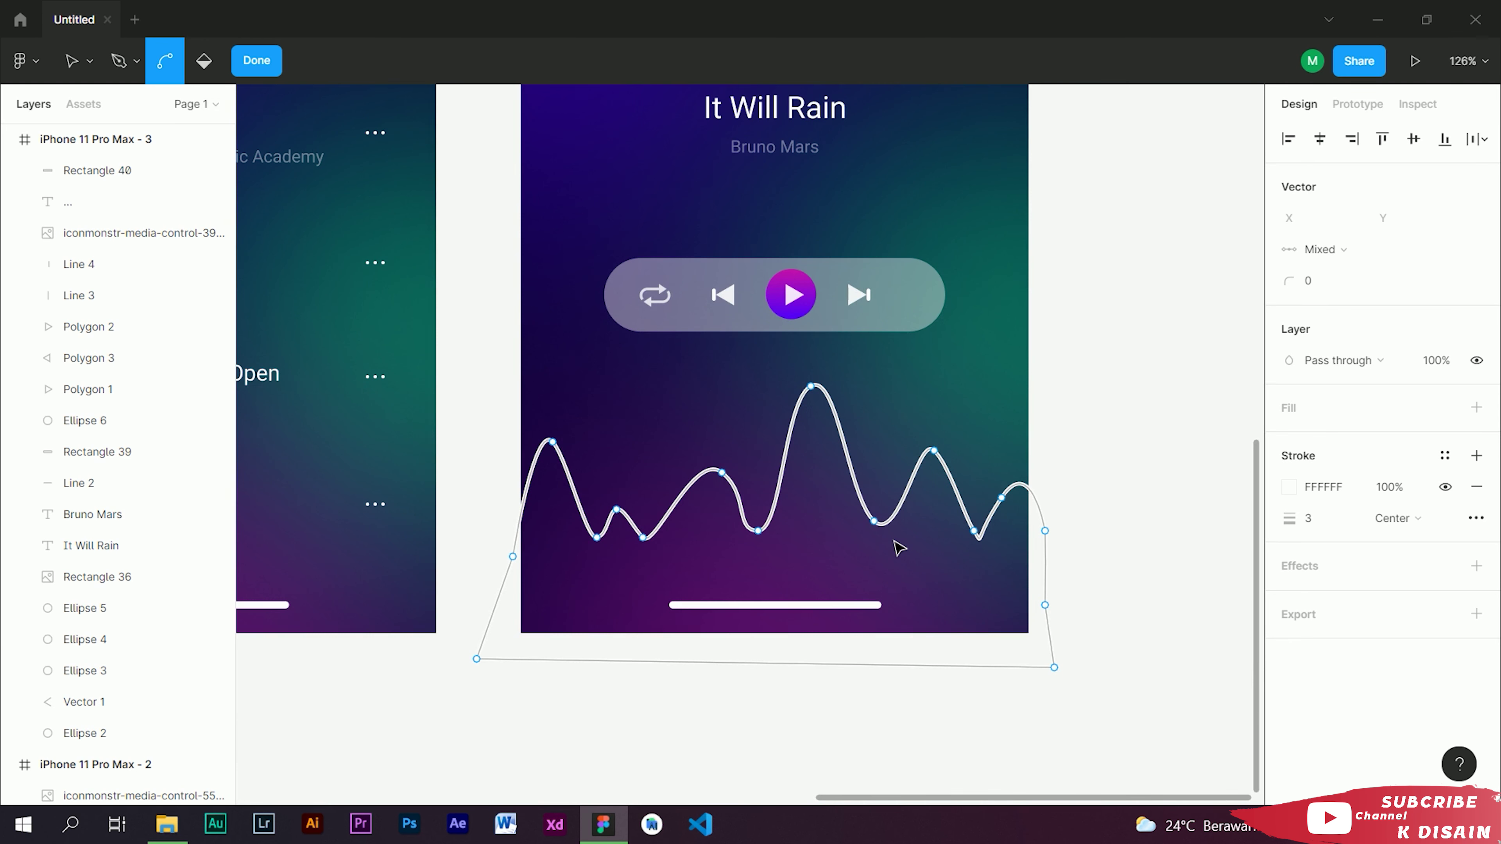
Finish the waveform path, add a fill to it, and move it up and right
{"action": "left_click", "coordinate": [256, 61]}
{"action": "left_click", "coordinate": [1476, 376]}
{"action": "left_click", "coordinate": [1288, 408]}
{"action": "left_click", "coordinate": [1246, 295]}
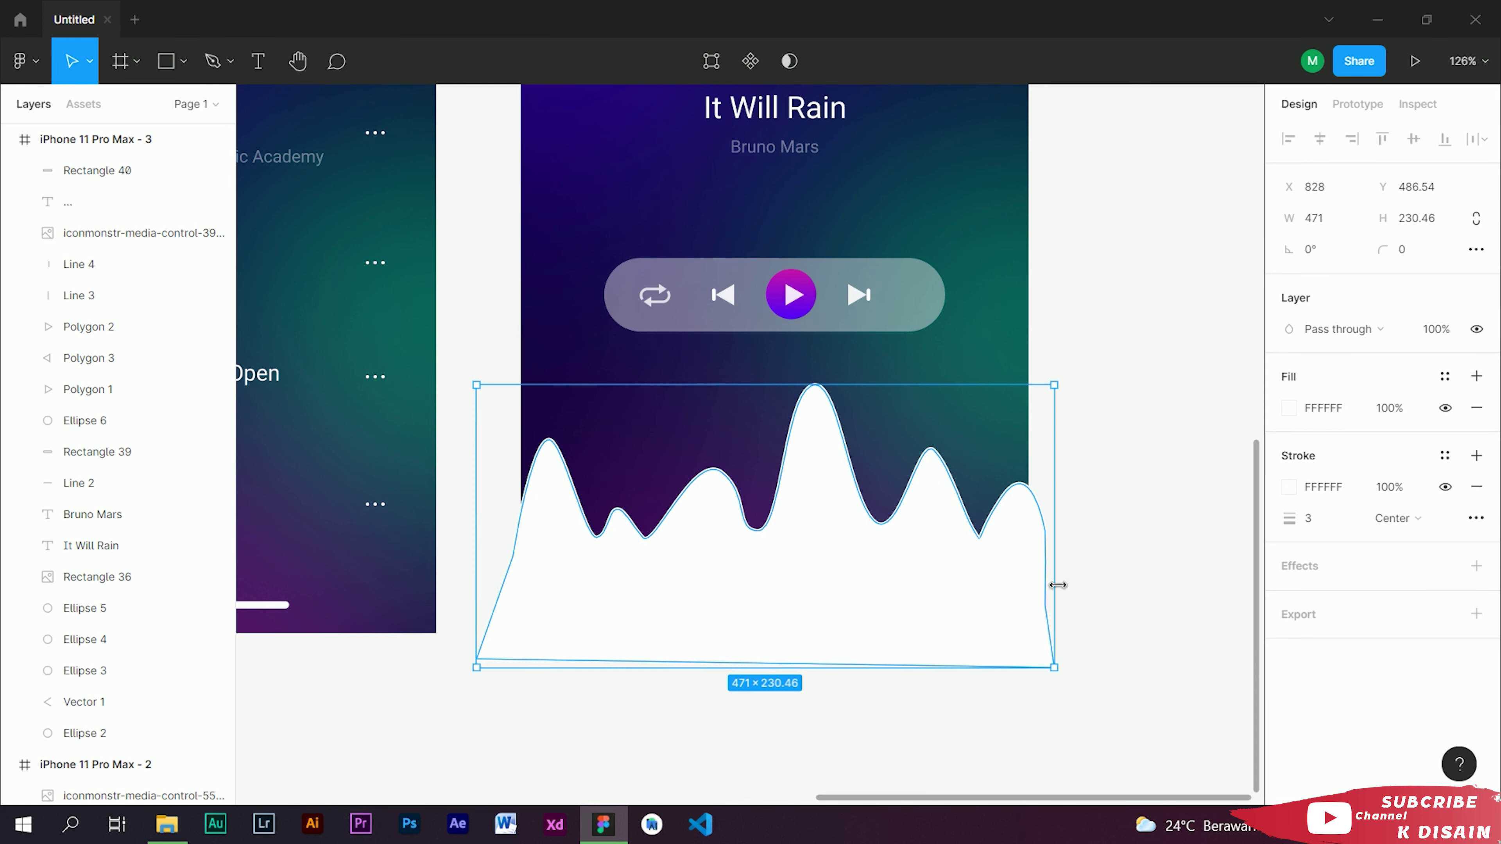
{"action": "left_click_drag", "start_coordinate": [867, 585], "coordinate": [936, 408]}
Change the home indicator line's stroke colour
{"action": "left_click", "coordinate": [79, 514]}
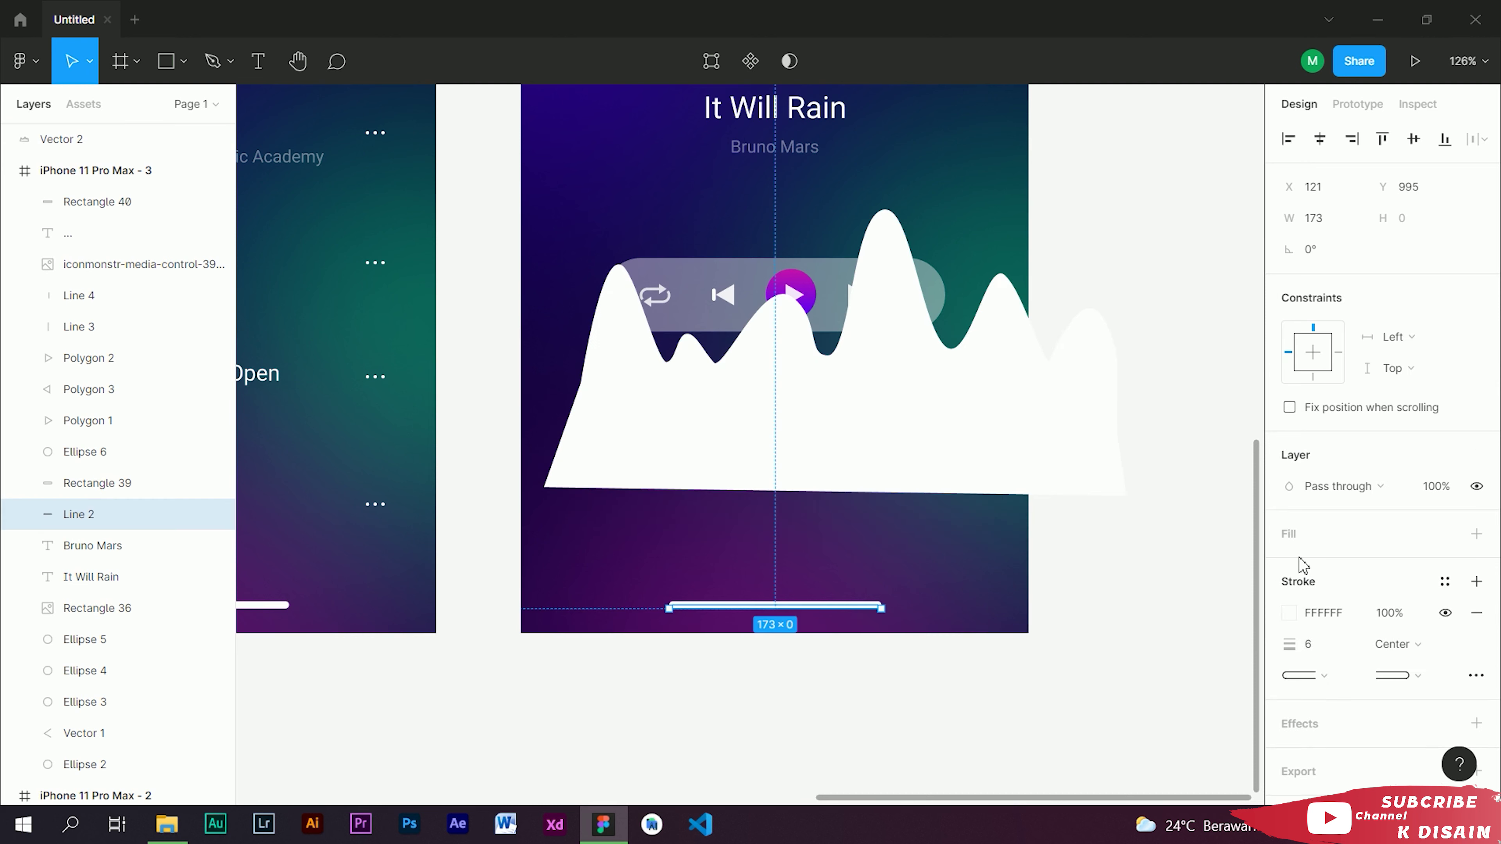
{"action": "left_click", "coordinate": [1289, 613]}
{"action": "left_click_drag", "start_coordinate": [1100, 504], "coordinate": [1031, 550]}
Move the wave to the frame's bottom, remove its stroke, and set 40% fill opacity
{"action": "left_click", "coordinate": [834, 452]}
{"action": "mouse_move", "coordinate": [833, 453]}
{"action": "left_mouse_down"}
{"action": "mouse_move", "coordinate": [797, 512]}
{"action": "mouse_move", "coordinate": [790, 630]}
{"action": "mouse_move", "coordinate": [776, 629]}
{"action": "left_mouse_up"}
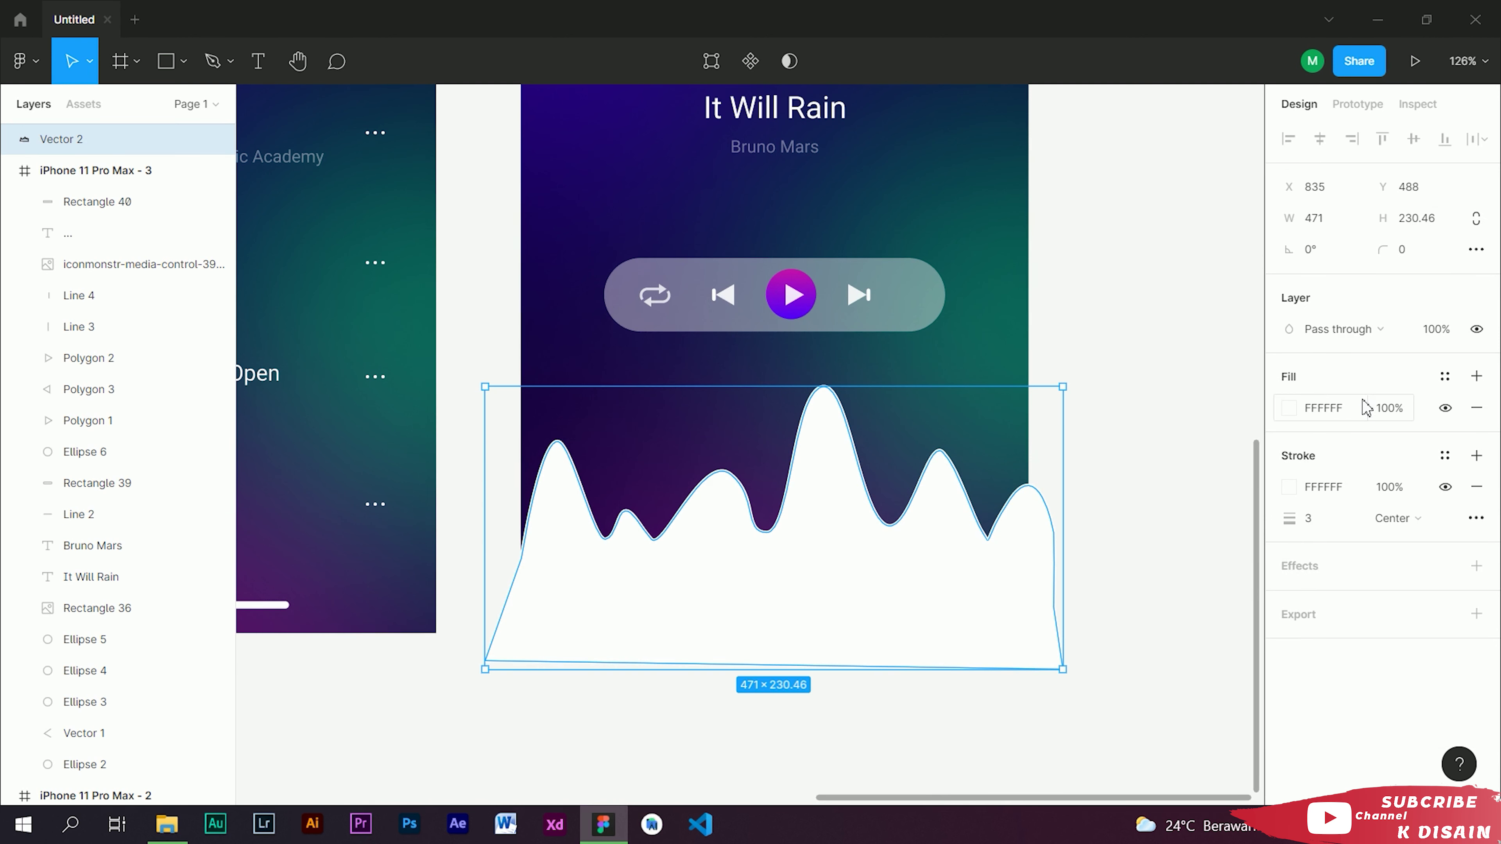
{"action": "left_click", "coordinate": [1476, 486]}
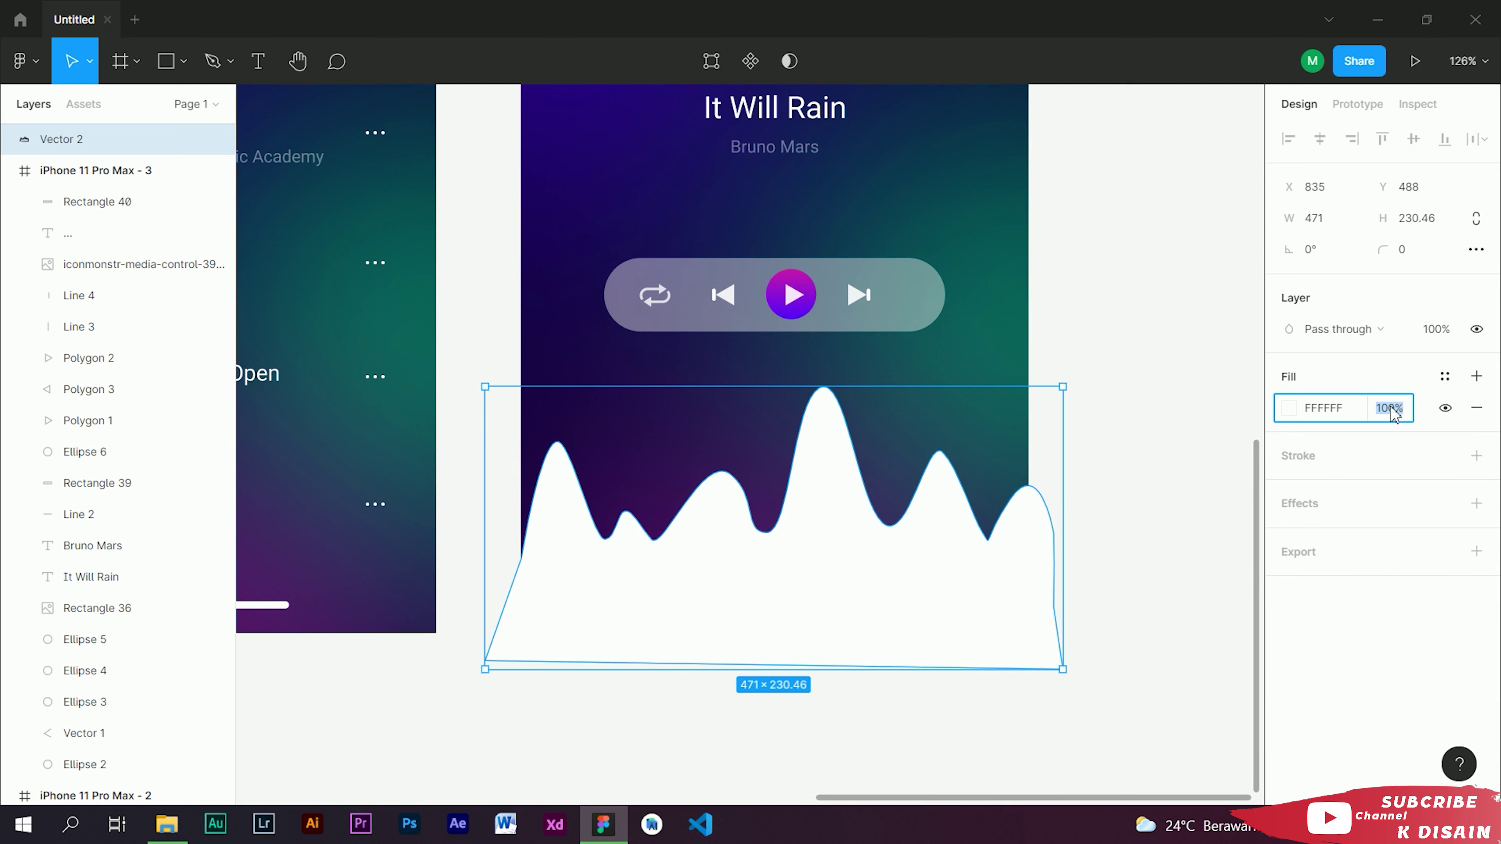
{"action": "type", "text": "40"}
{"action": "key", "text": "Return"}
Alt-drag two copies of the wave with 20% and 10% fill opacity
{"action": "left_click", "coordinate": [1139, 570]}
{"action": "mouse_move", "coordinate": [999, 563]}
{"action": "left_mouse_down"}
{"action": "mouse_move", "coordinate": [962, 532]}
{"action": "mouse_move", "coordinate": [1044, 550]}
{"action": "left_mouse_up"}
{"action": "key", "text": "Return"}
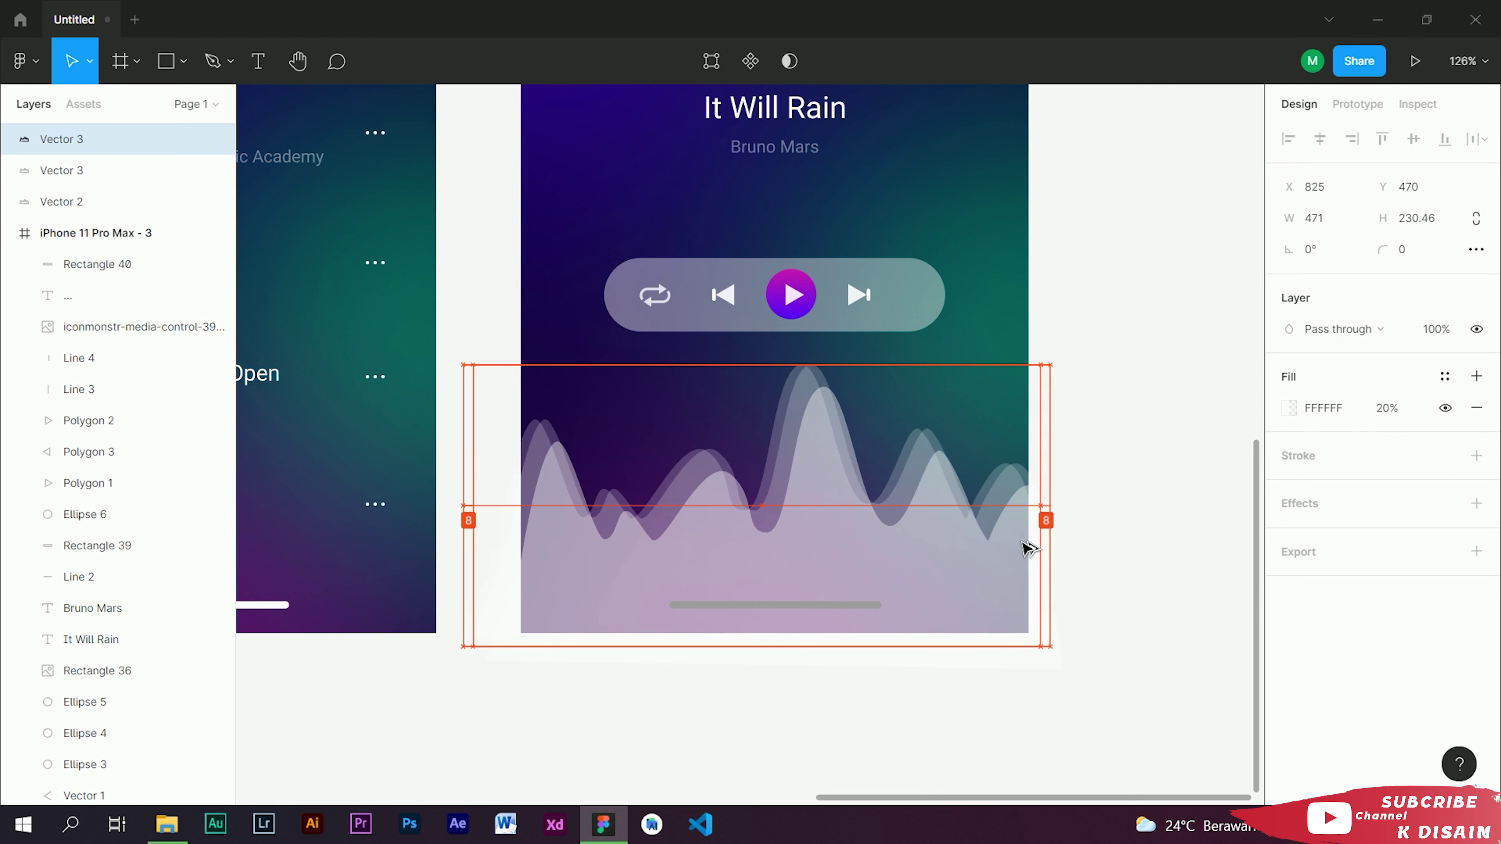
{"action": "type", "text": "10"}
{"action": "key", "text": "Return"}
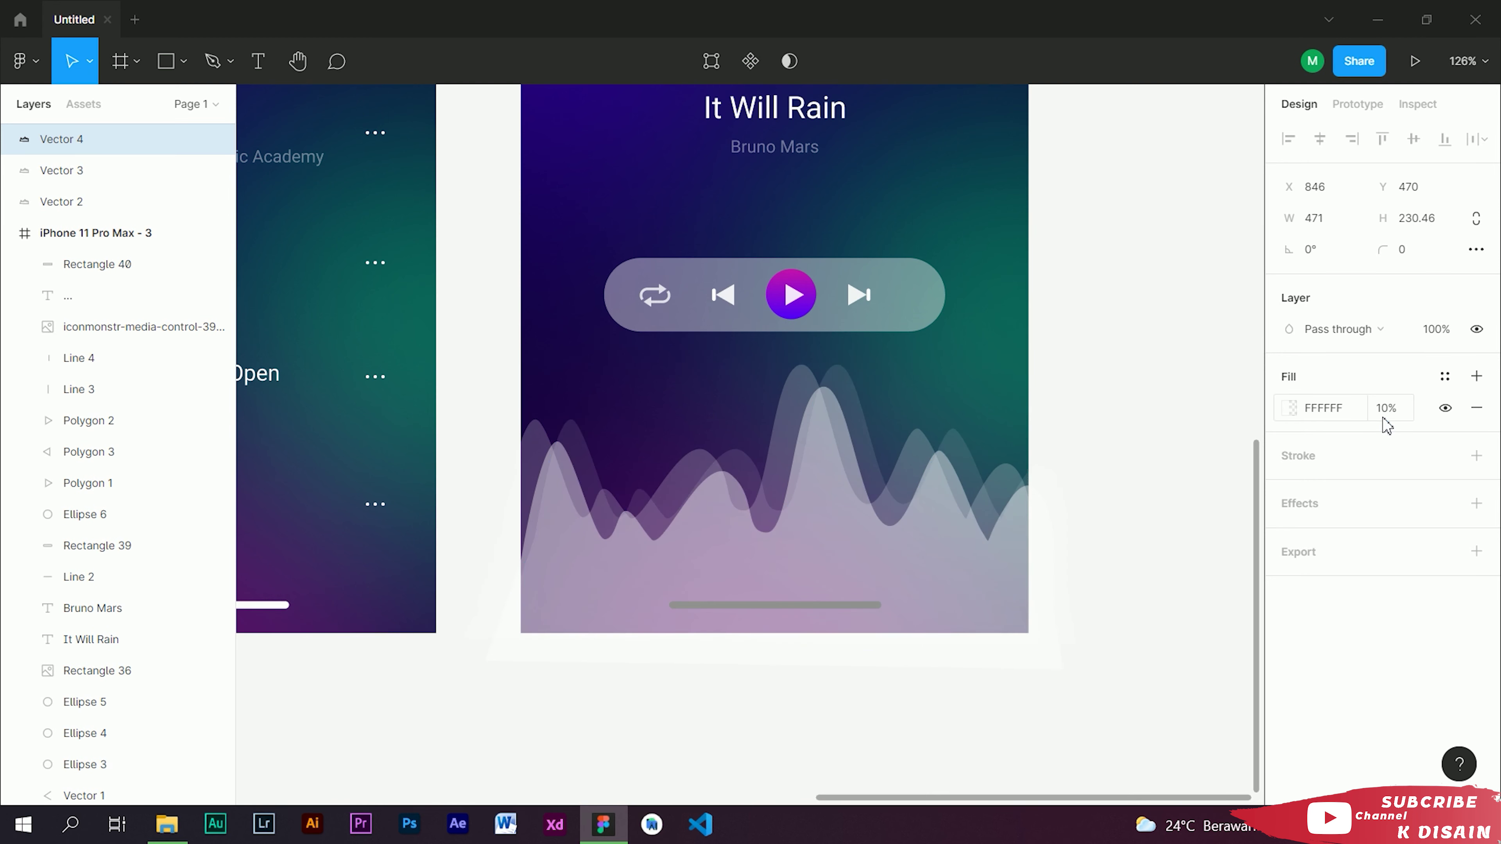
{"action": "key", "text": "Escape"}
Resize and reposition the 10% and 20% waves across the bottom of the phone screen
{"action": "scroll", "coordinate": [1168, 540], "scroll_direction": "down", "scroll_amount": 3}
{"action": "scroll", "coordinate": [1165, 547], "scroll_direction": "up", "scroll_amount": 3}
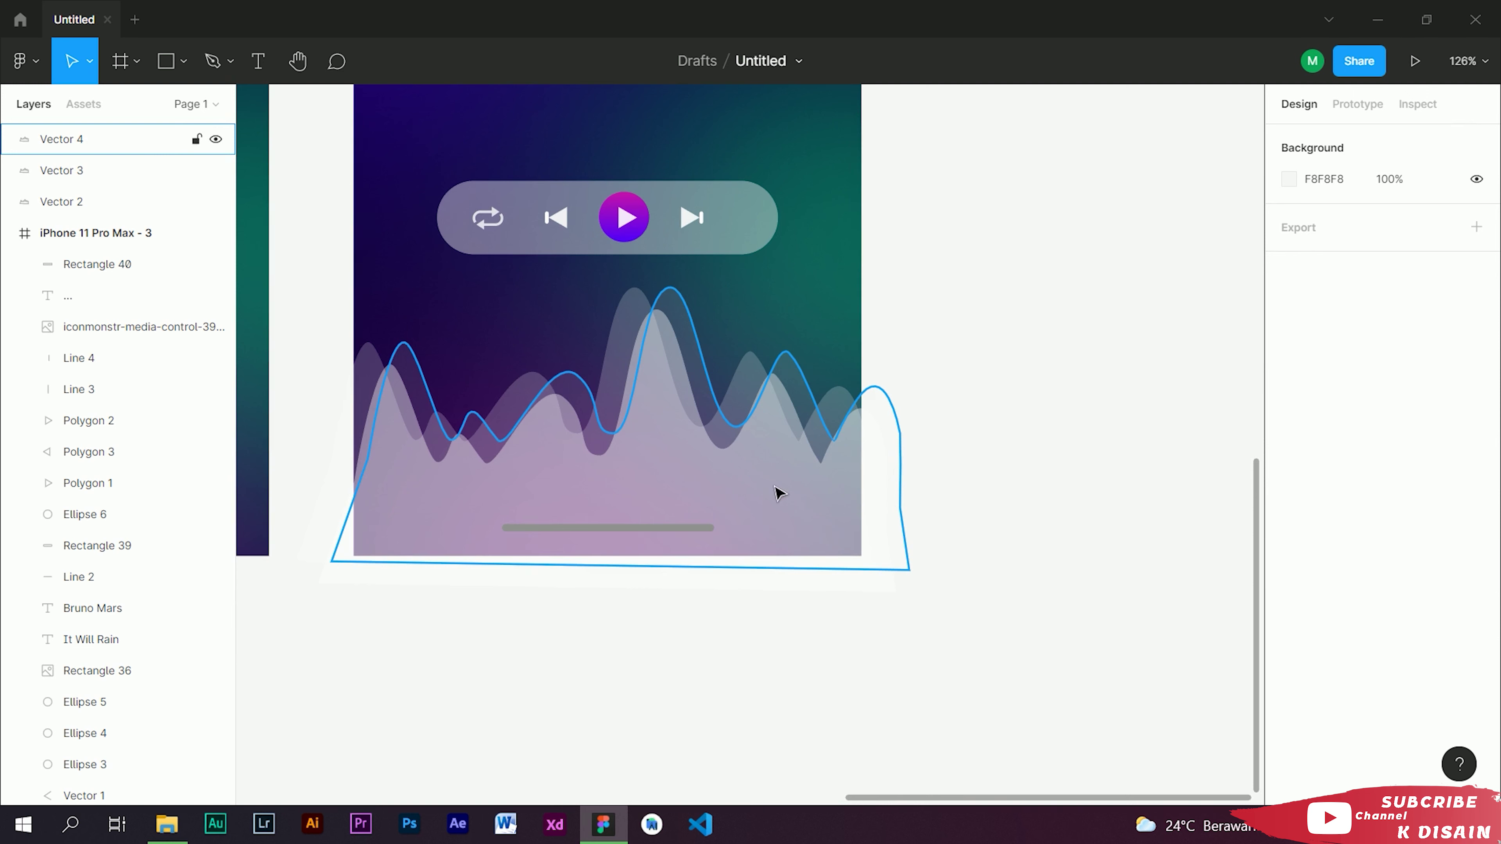
{"action": "left_click", "coordinate": [847, 539]}
{"action": "mouse_move", "coordinate": [904, 563]}
{"action": "left_mouse_down"}
{"action": "mouse_move", "coordinate": [748, 555]}
{"action": "mouse_move", "coordinate": [665, 514]}
{"action": "left_mouse_up"}
{"action": "left_click", "coordinate": [747, 556]}
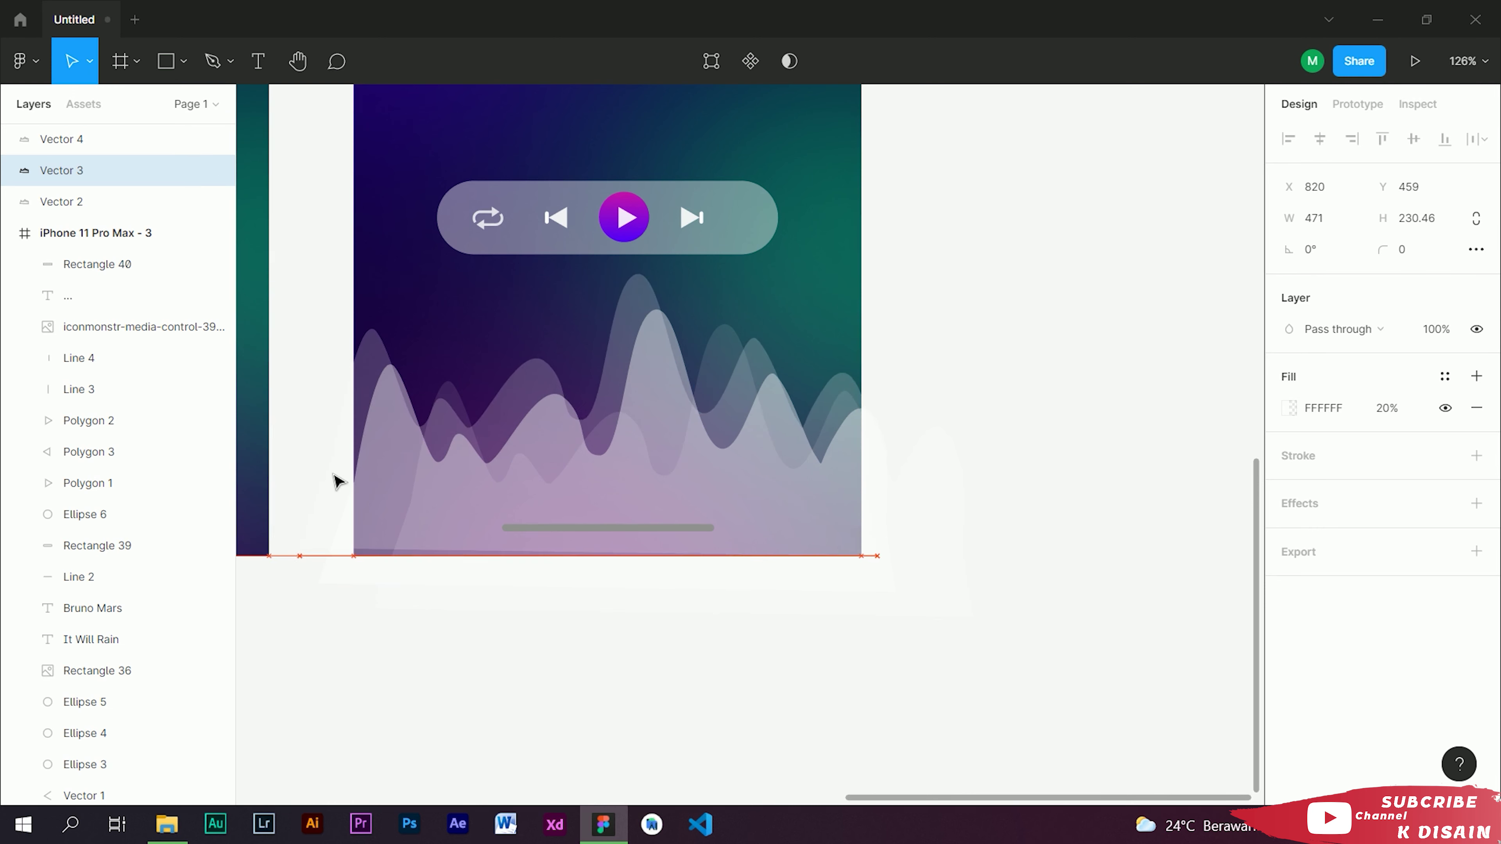
{"action": "left_click", "coordinate": [689, 573]}
{"action": "mouse_move", "coordinate": [688, 573]}
{"action": "left_mouse_down"}
{"action": "mouse_move", "coordinate": [628, 498]}
{"action": "mouse_move", "coordinate": [683, 496]}
{"action": "left_mouse_up"}
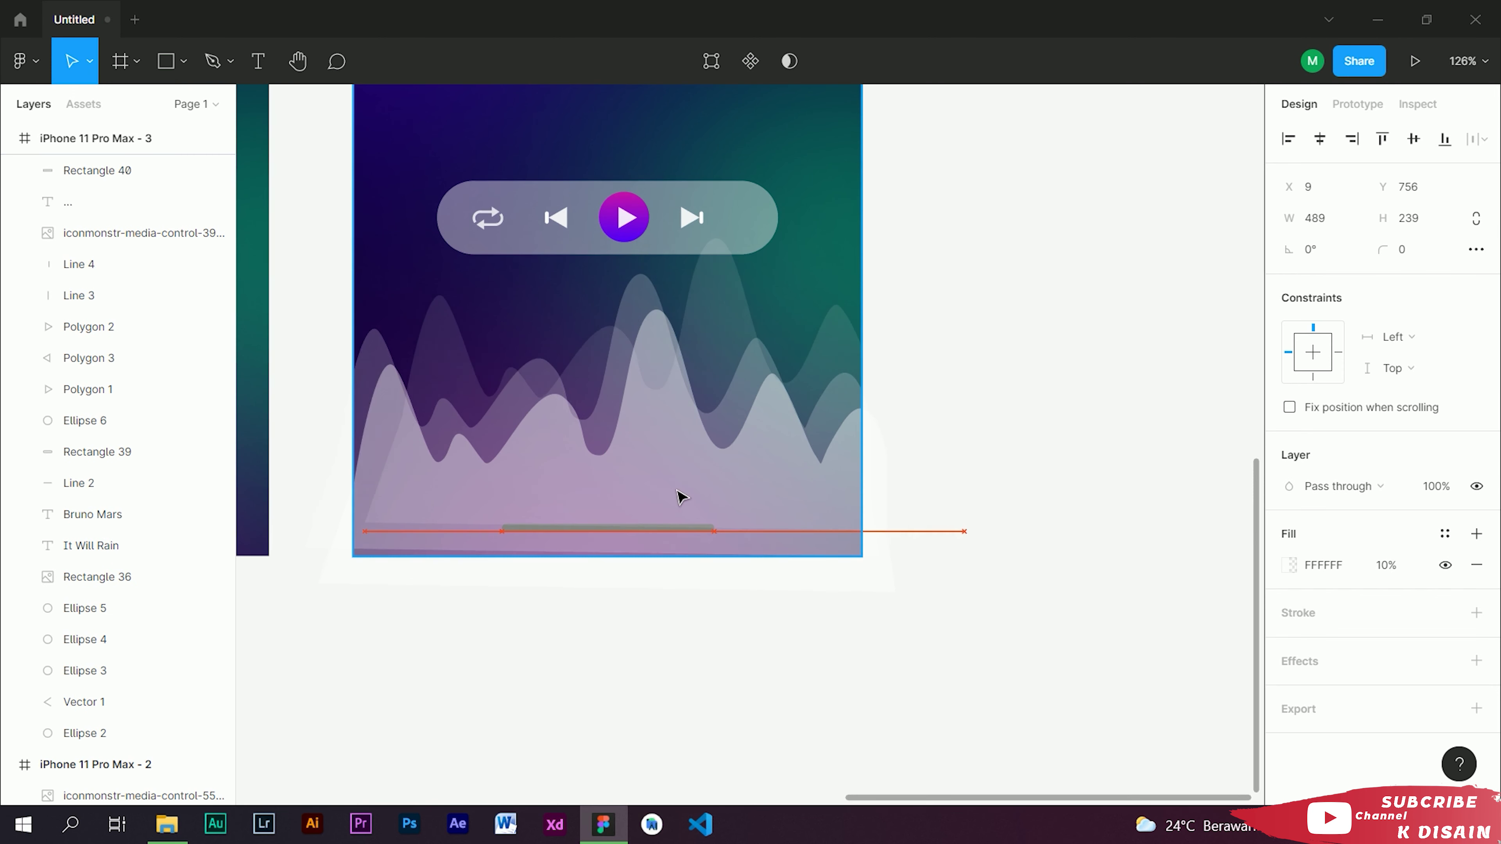
{"action": "left_click_drag", "start_coordinate": [965, 532], "coordinate": [1119, 607]}
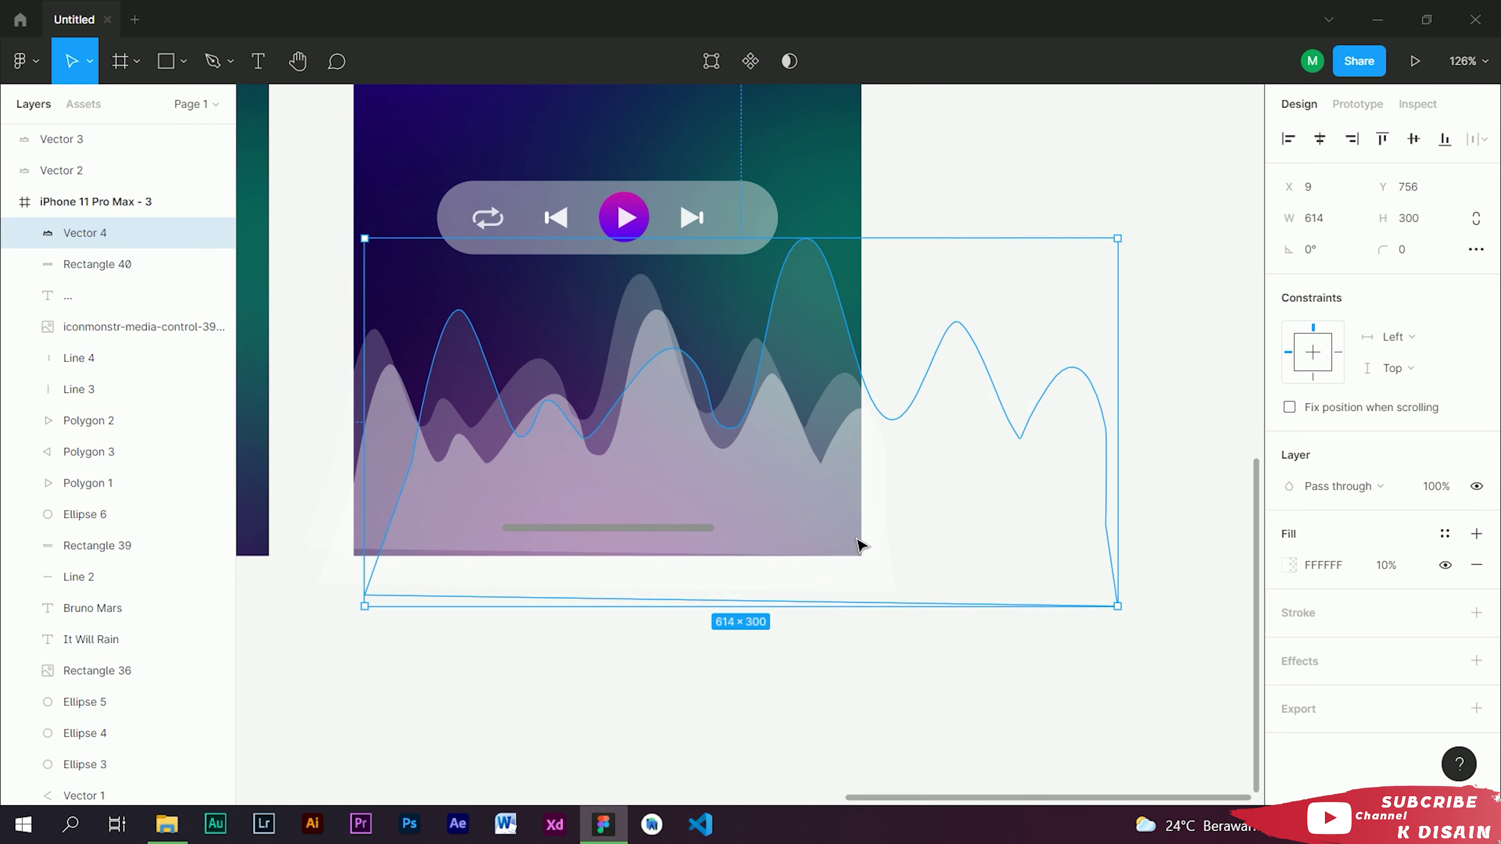
{"action": "left_click", "coordinate": [61, 138]}
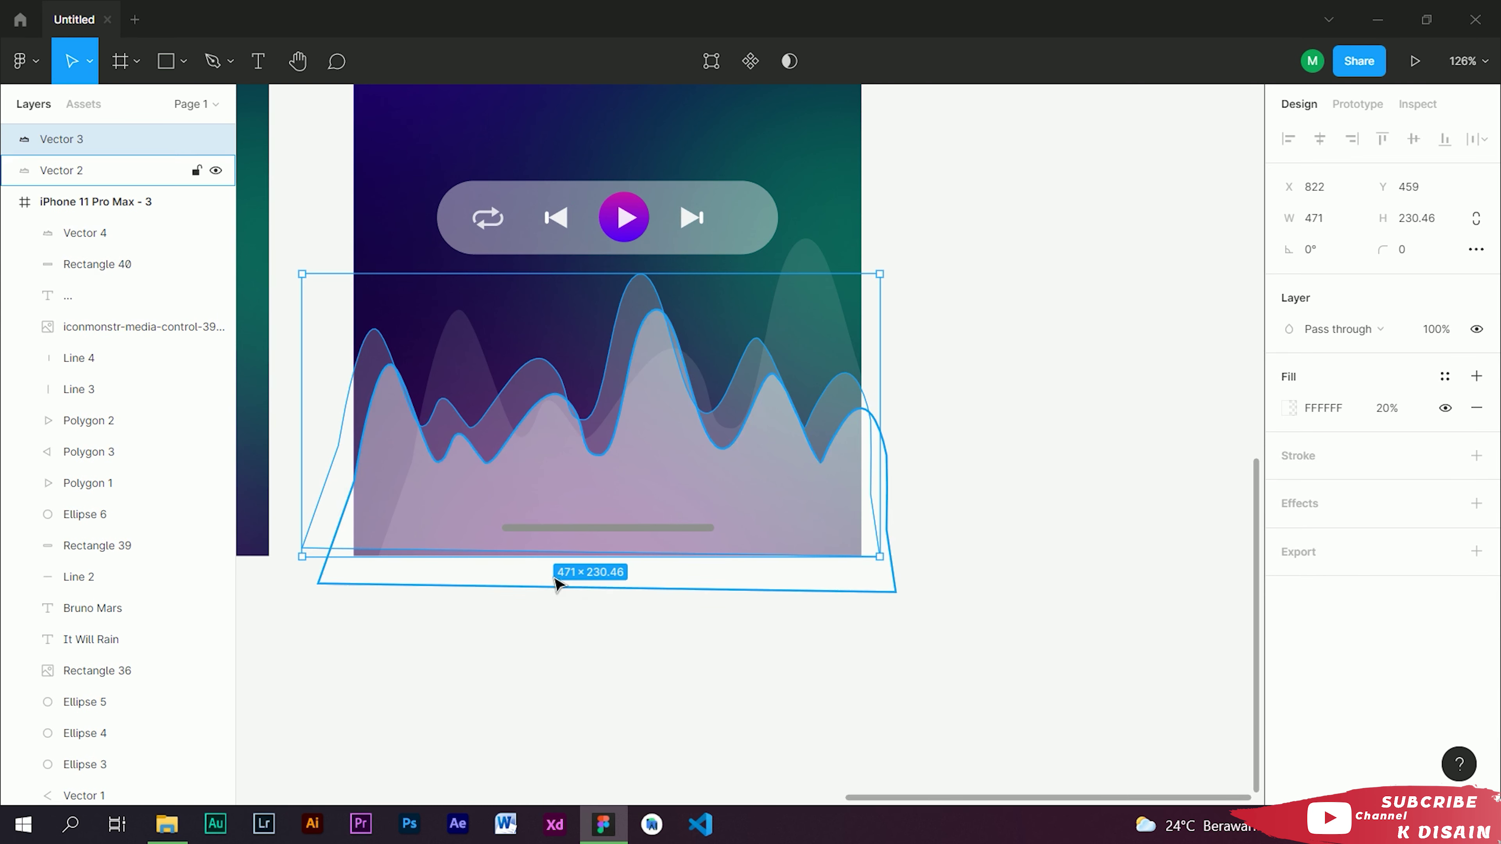
{"action": "left_click", "coordinate": [924, 560]}
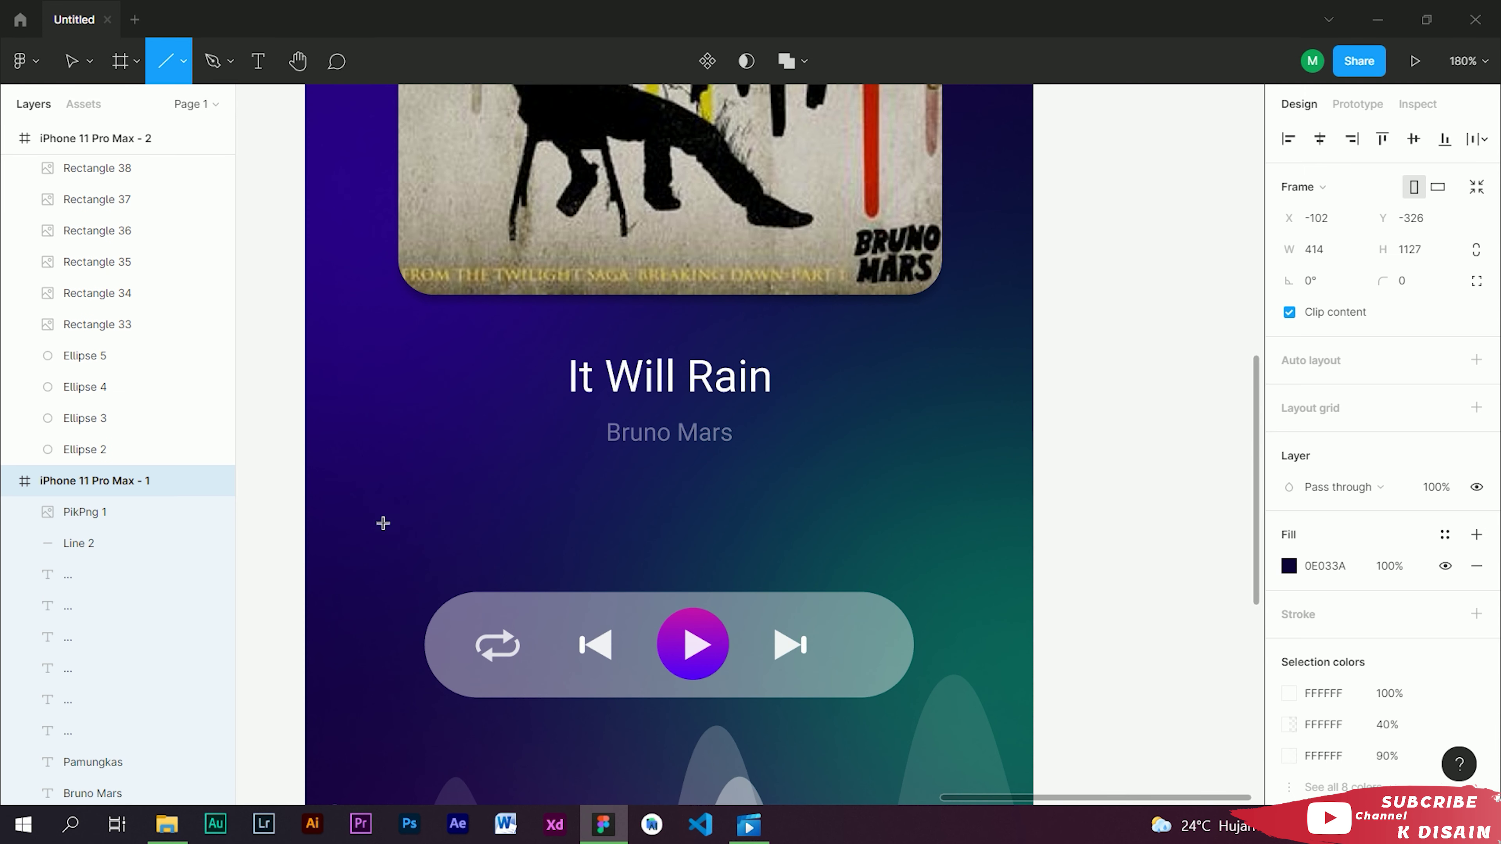
Draw a white horizontal line with round caps below the song title
{"action": "left_click_drag", "start_coordinate": [383, 523], "coordinate": [950, 524]}
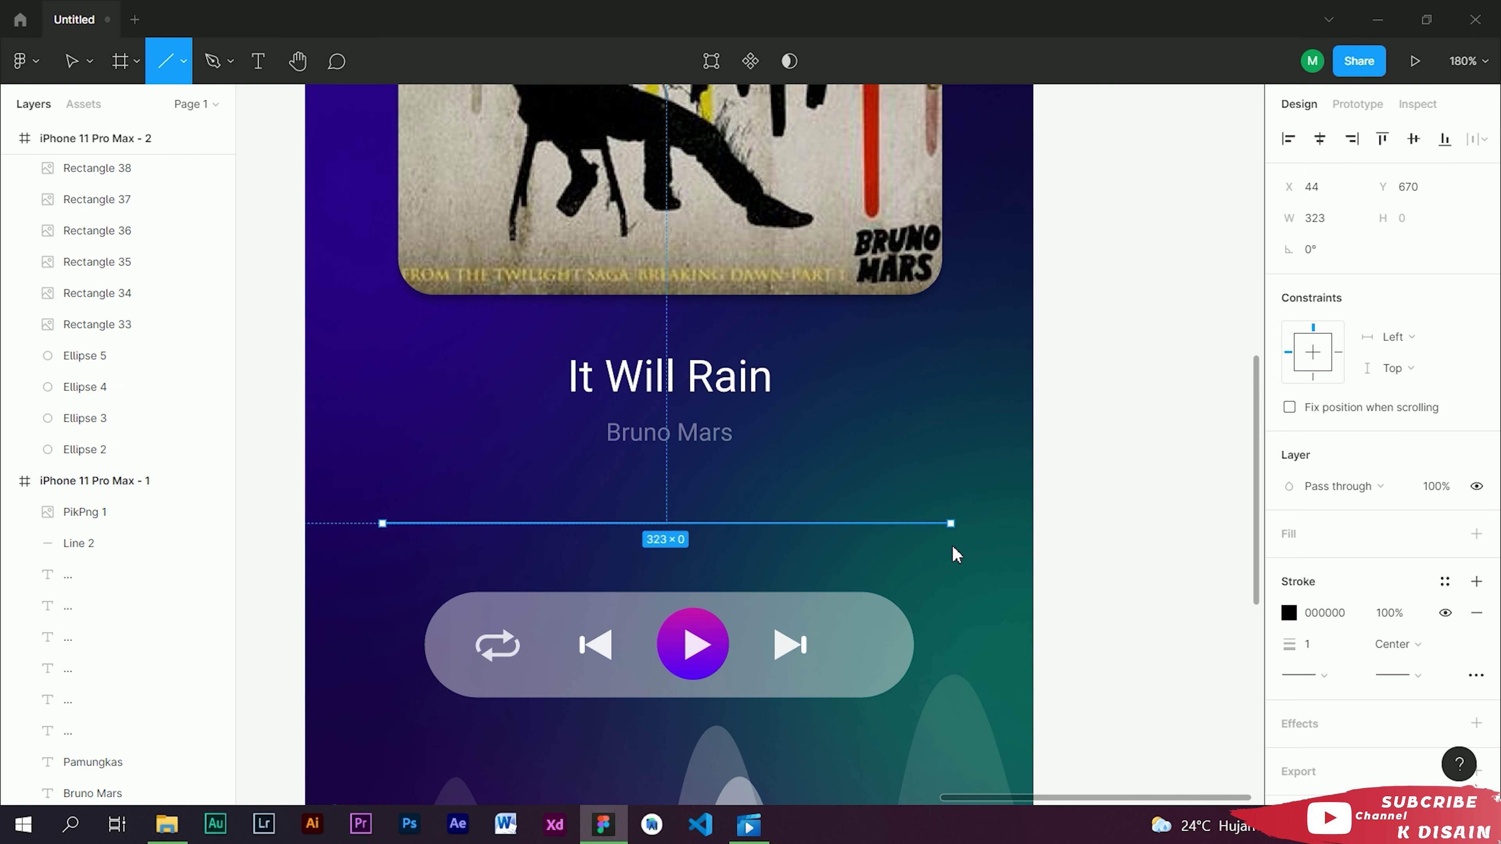
{"action": "left_click", "coordinate": [1289, 613]}
{"action": "left_click", "coordinate": [1029, 318]}
{"action": "left_click", "coordinate": [1324, 697]}
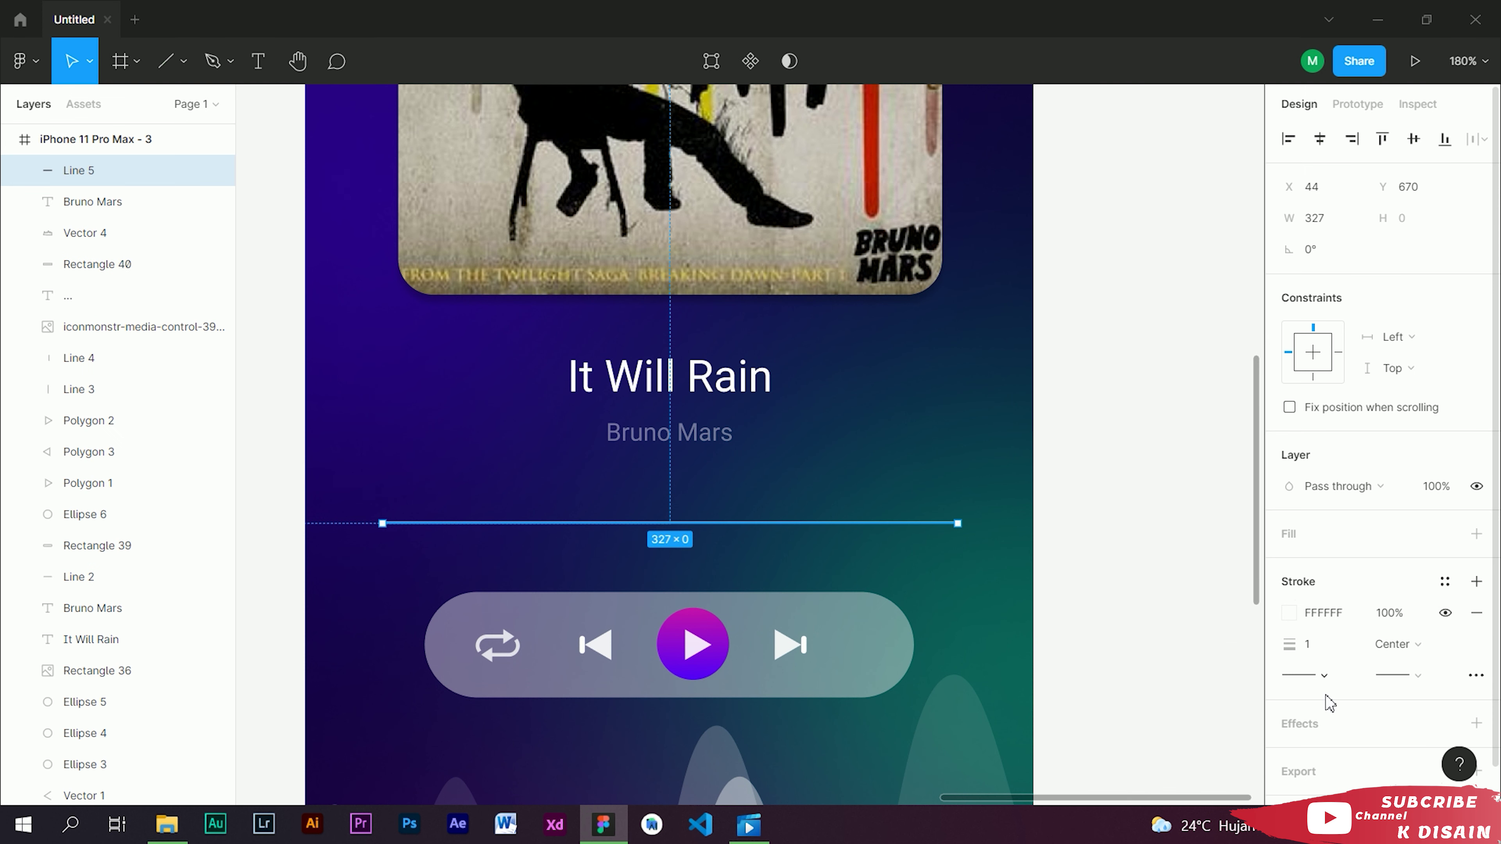
{"action": "left_click", "coordinate": [1342, 755]}
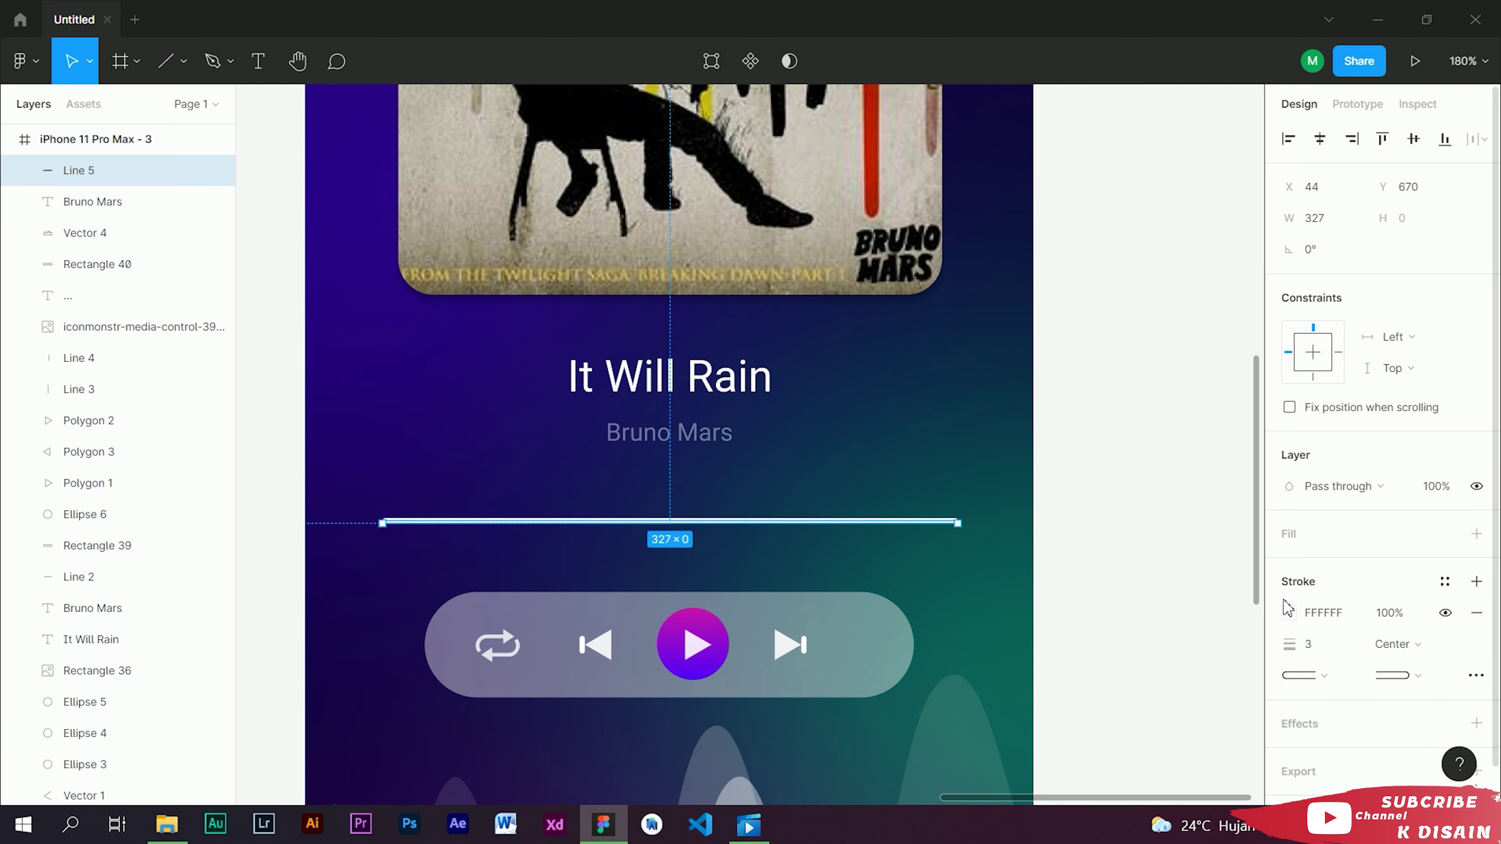
Set the progress track line's stroke opacity to 40%
{"action": "scroll", "coordinate": [620, 541], "scroll_direction": "up", "scroll_amount": 5}
{"action": "scroll", "coordinate": [620, 541], "scroll_direction": "down", "scroll_amount": 1}
{"action": "left_click", "coordinate": [1389, 614]}
{"action": "type", "text": "40"}
{"action": "key", "text": "Return"}
{"action": "scroll", "coordinate": [887, 414], "scroll_direction": "down", "scroll_amount": 2}
{"action": "scroll", "coordinate": [886, 414], "scroll_direction": "down", "scroll_amount": 2}
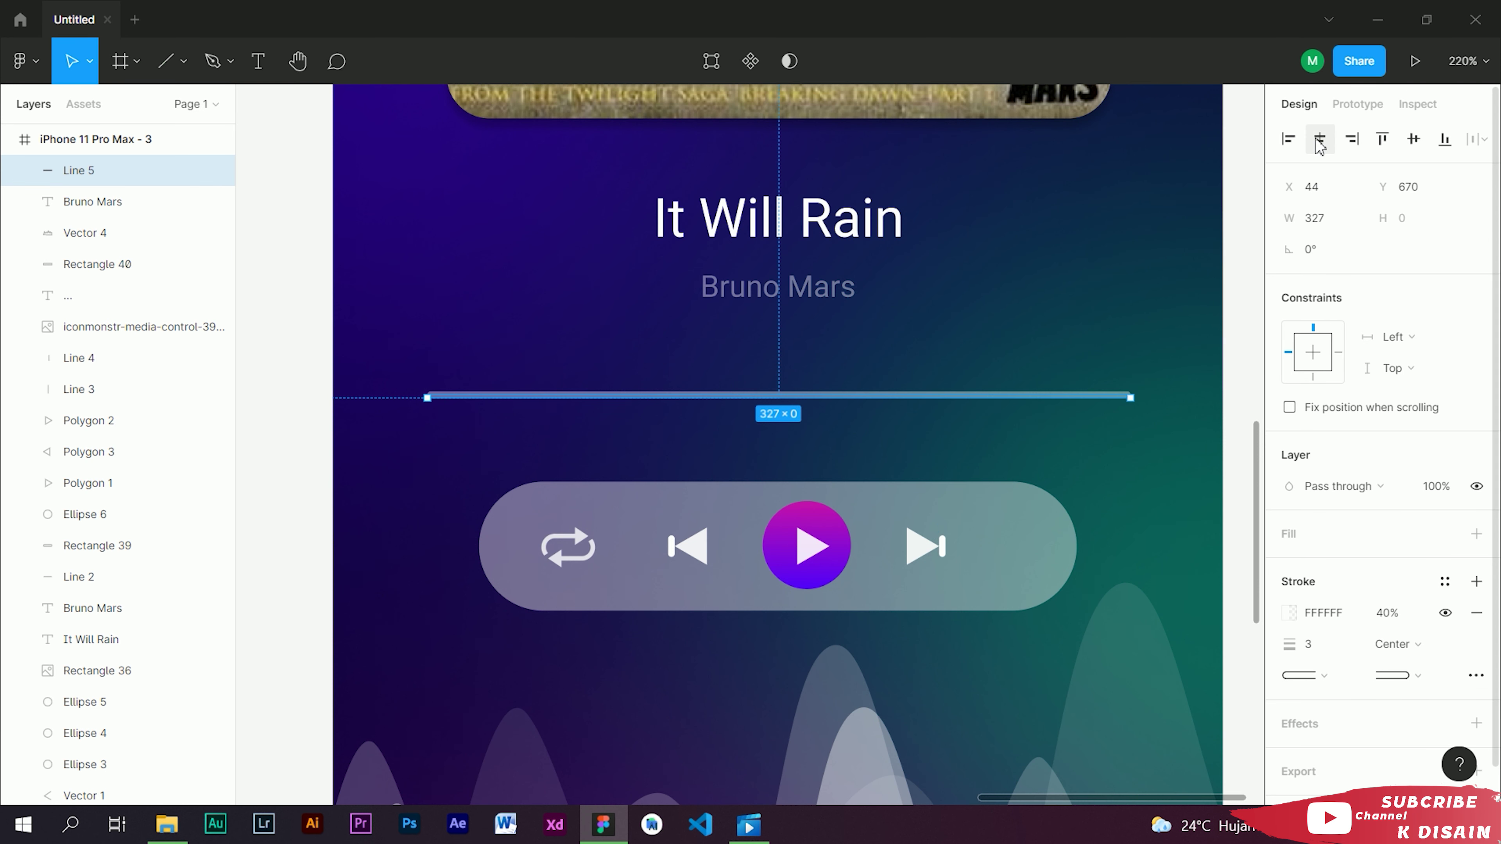
{"action": "key", "text": "Escape"}
Add 13 pt '00.30' time labels under both ends of the track line
{"action": "scroll", "coordinate": [827, 443], "scroll_direction": "up", "scroll_amount": 2}
{"action": "key", "text": "t"}
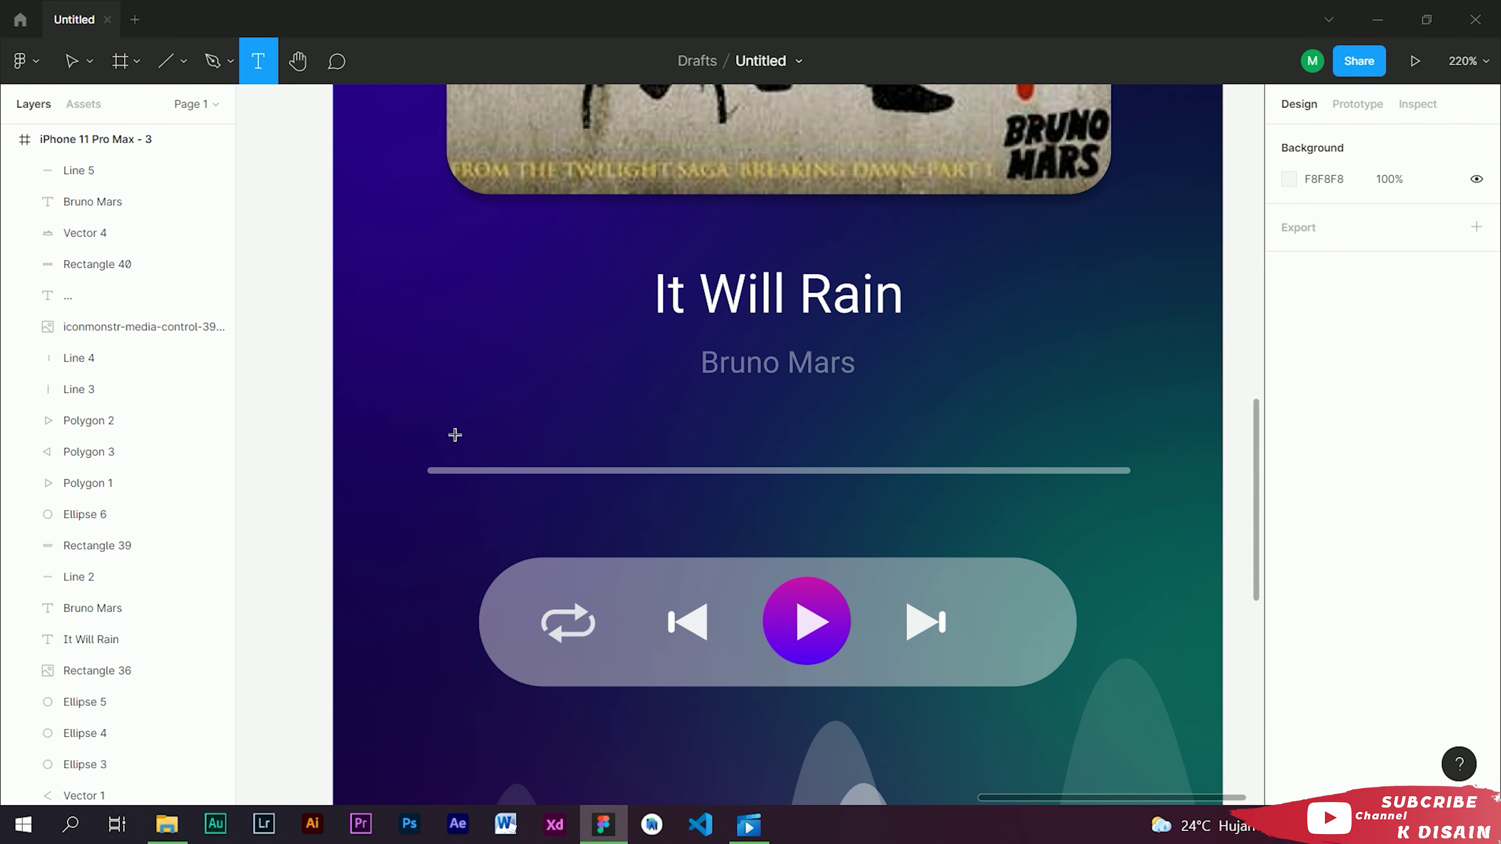
{"action": "left_click", "coordinate": [489, 506]}
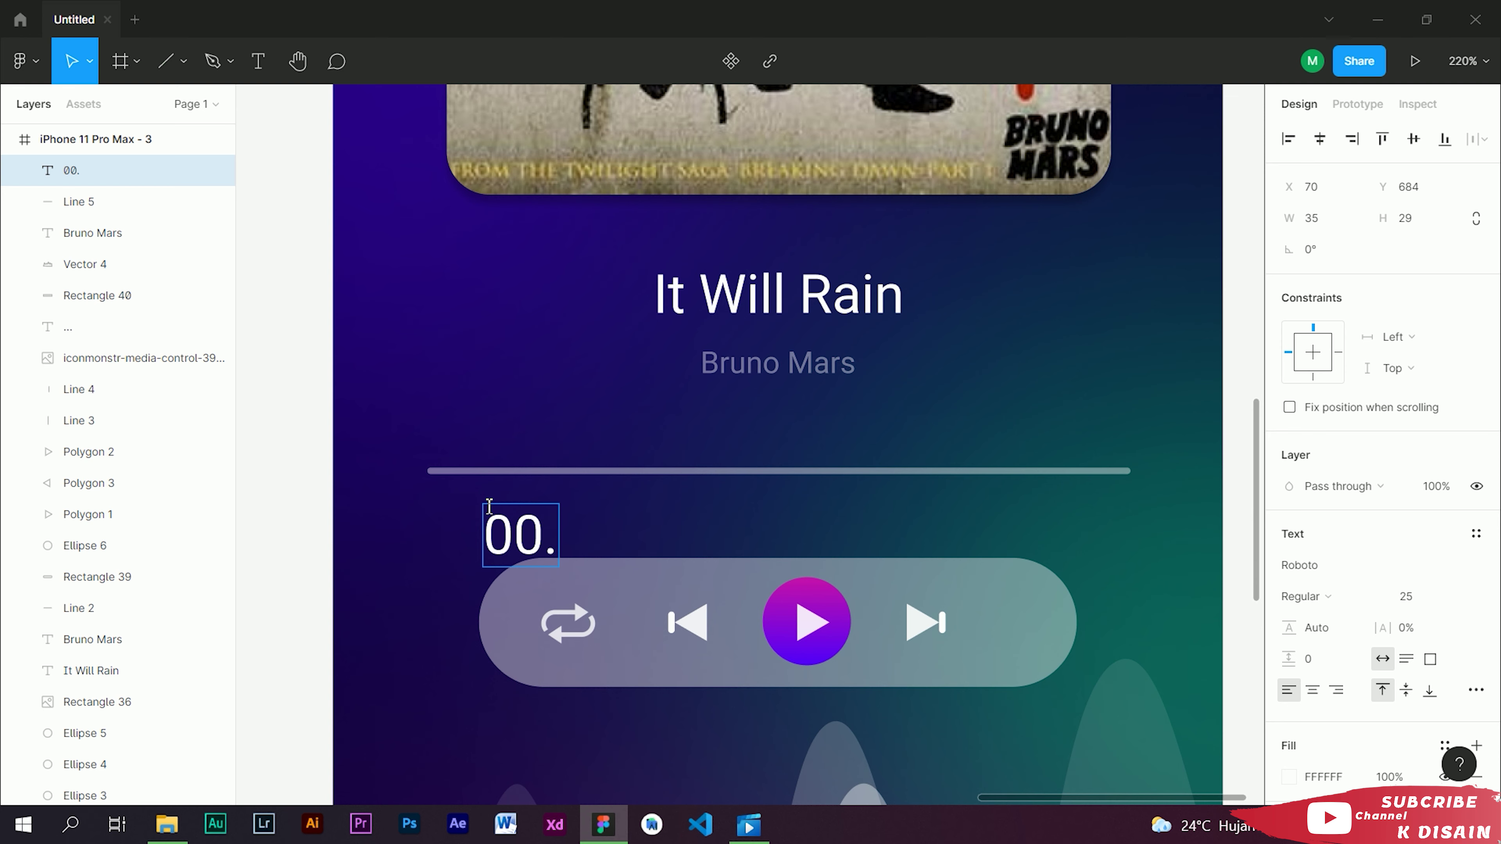
{"action": "key", "text": "Escape"}
{"action": "scroll", "coordinate": [473, 520], "scroll_direction": "up", "scroll_amount": 2}
{"action": "left_click_drag", "start_coordinate": [591, 535], "coordinate": [528, 516]}
{"action": "double_click", "coordinate": [527, 515]}
{"action": "left_click", "coordinate": [1457, 596]}
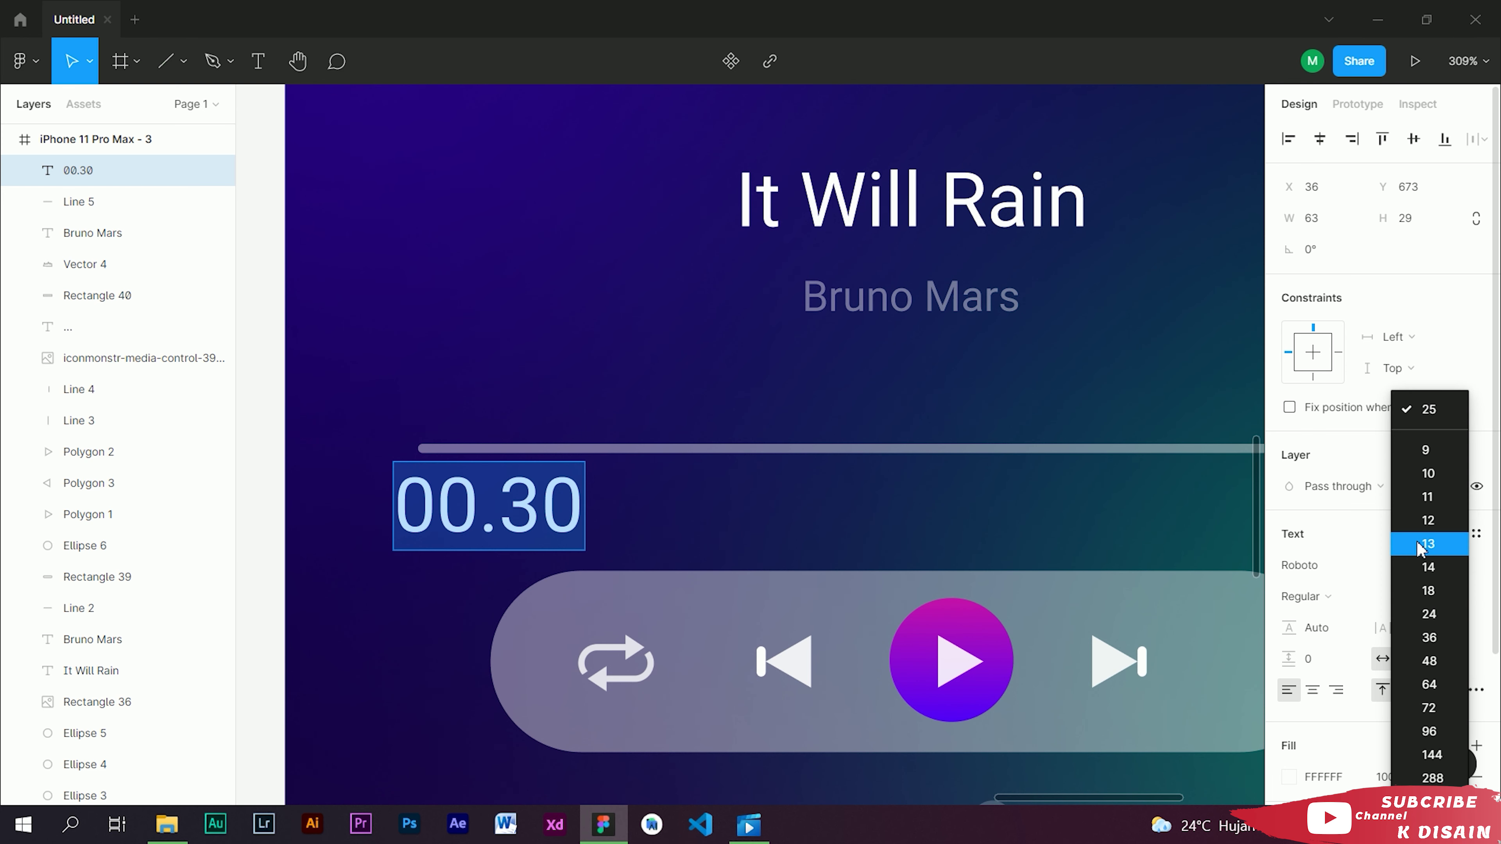
{"action": "left_click", "coordinate": [1430, 550]}
{"action": "scroll", "coordinate": [497, 500], "scroll_direction": "down", "scroll_amount": 5}
{"action": "scroll", "coordinate": [466, 487], "scroll_direction": "up", "scroll_amount": 4}
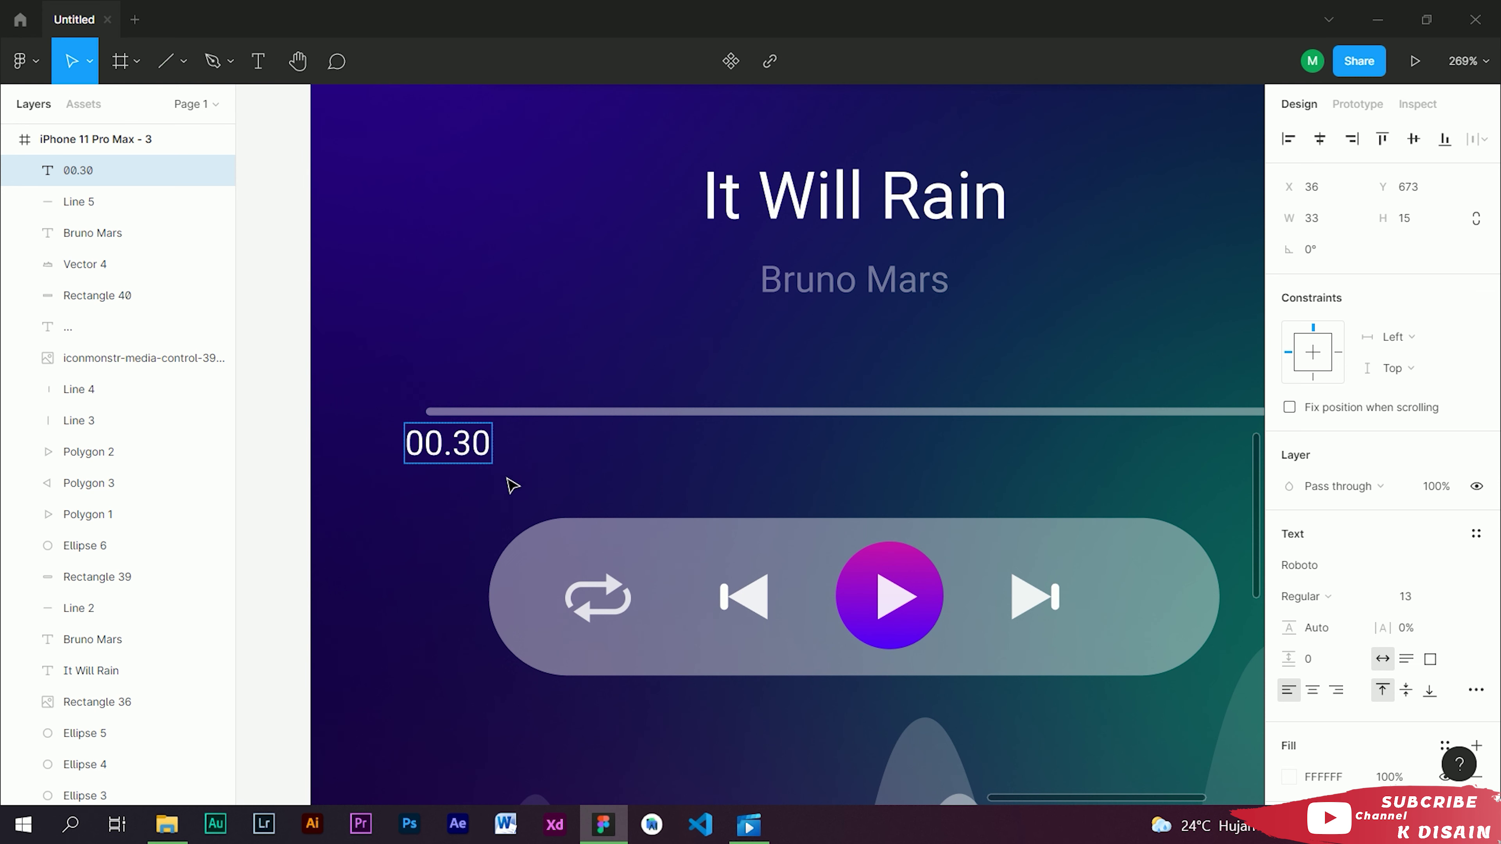
{"action": "key", "text": "Escape"}
{"action": "left_click_drag", "start_coordinate": [482, 440], "coordinate": [1176, 442]}
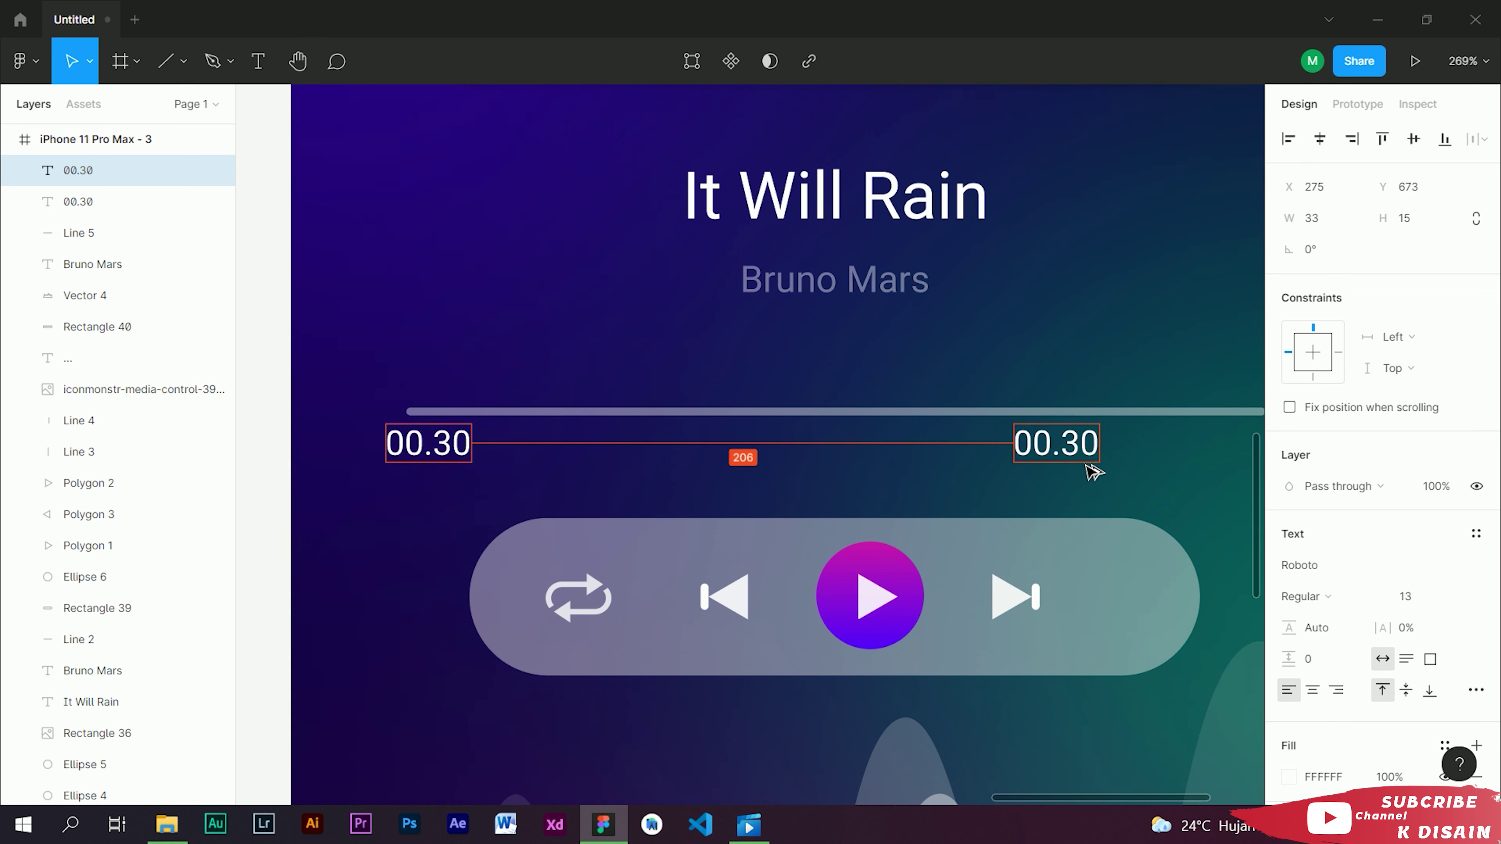
Duplicate the track as a 5-weight, 100% opacity played line and shorten it
{"action": "left_click", "coordinate": [469, 424]}
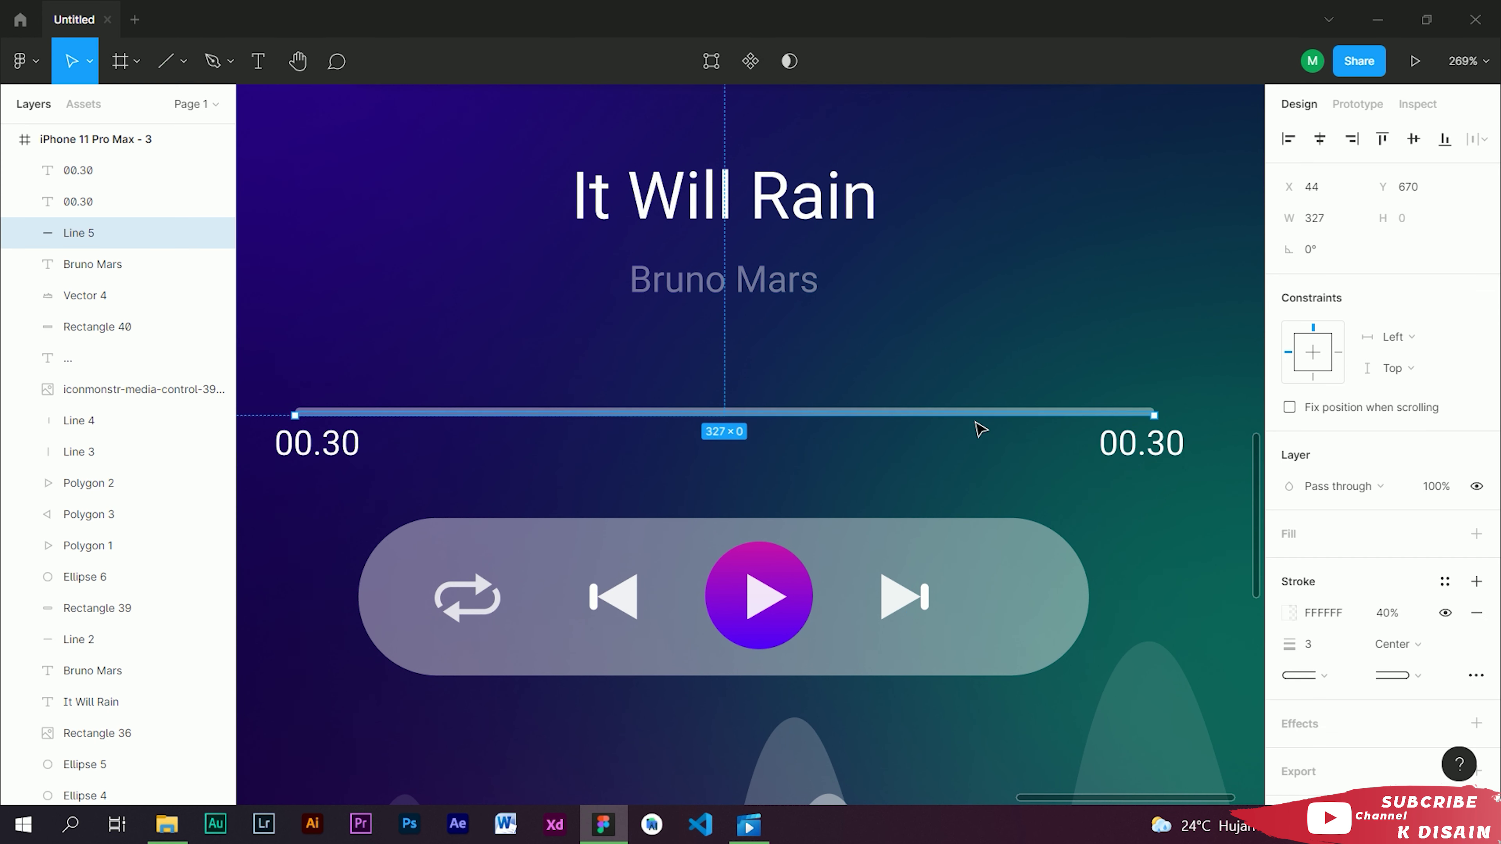
{"action": "left_click_drag", "start_coordinate": [971, 426], "coordinate": [975, 413]}
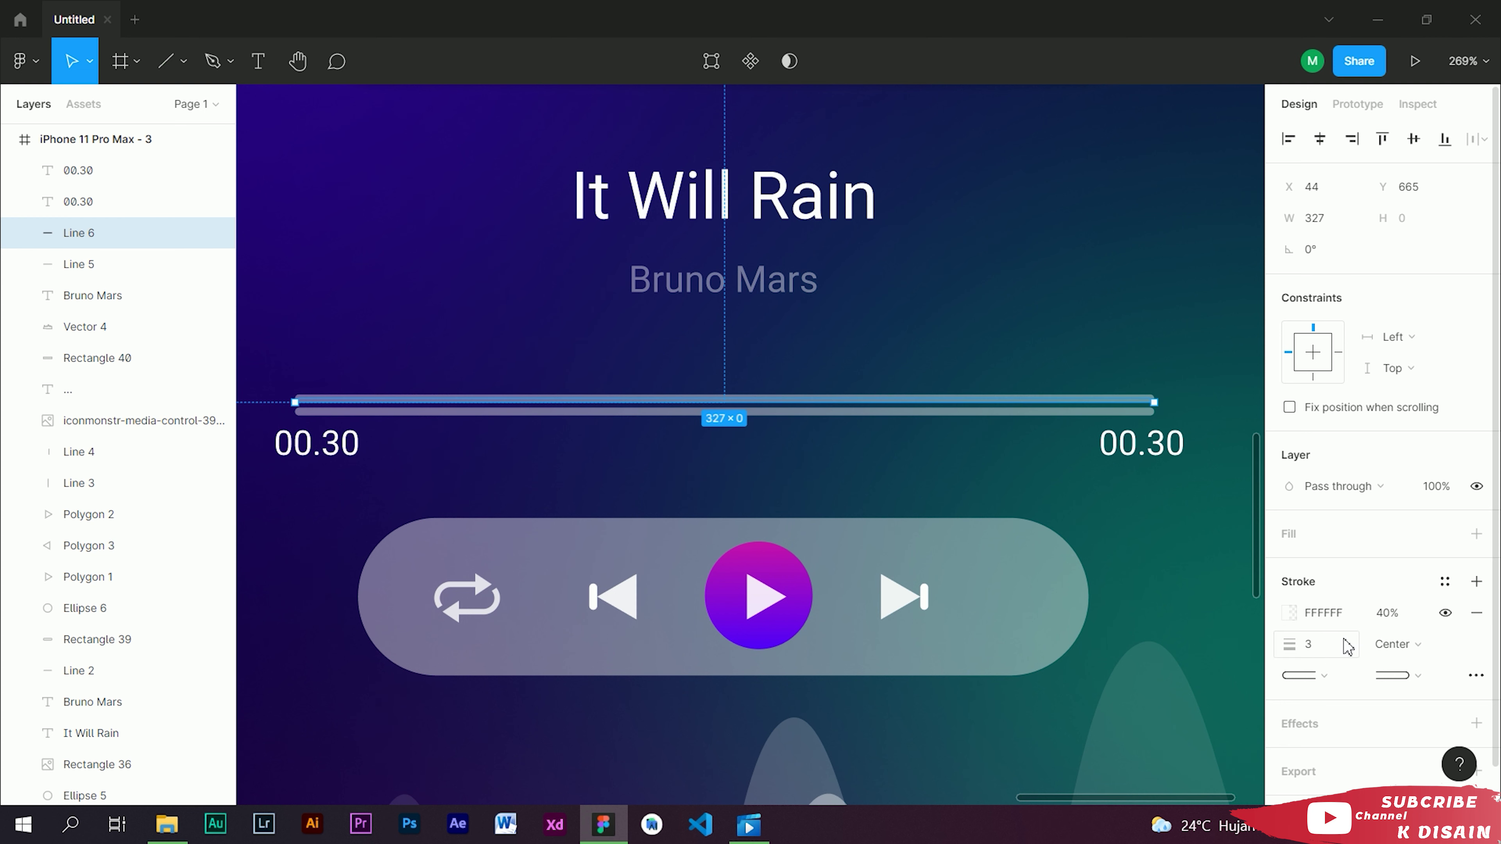
{"action": "left_click", "coordinate": [1317, 644]}
{"action": "type", "text": "5"}
{"action": "key", "text": "Return"}
{"action": "type", "text": "100"}
{"action": "key", "text": "Return"}
{"action": "left_click_drag", "start_coordinate": [766, 402], "coordinate": [765, 414]}
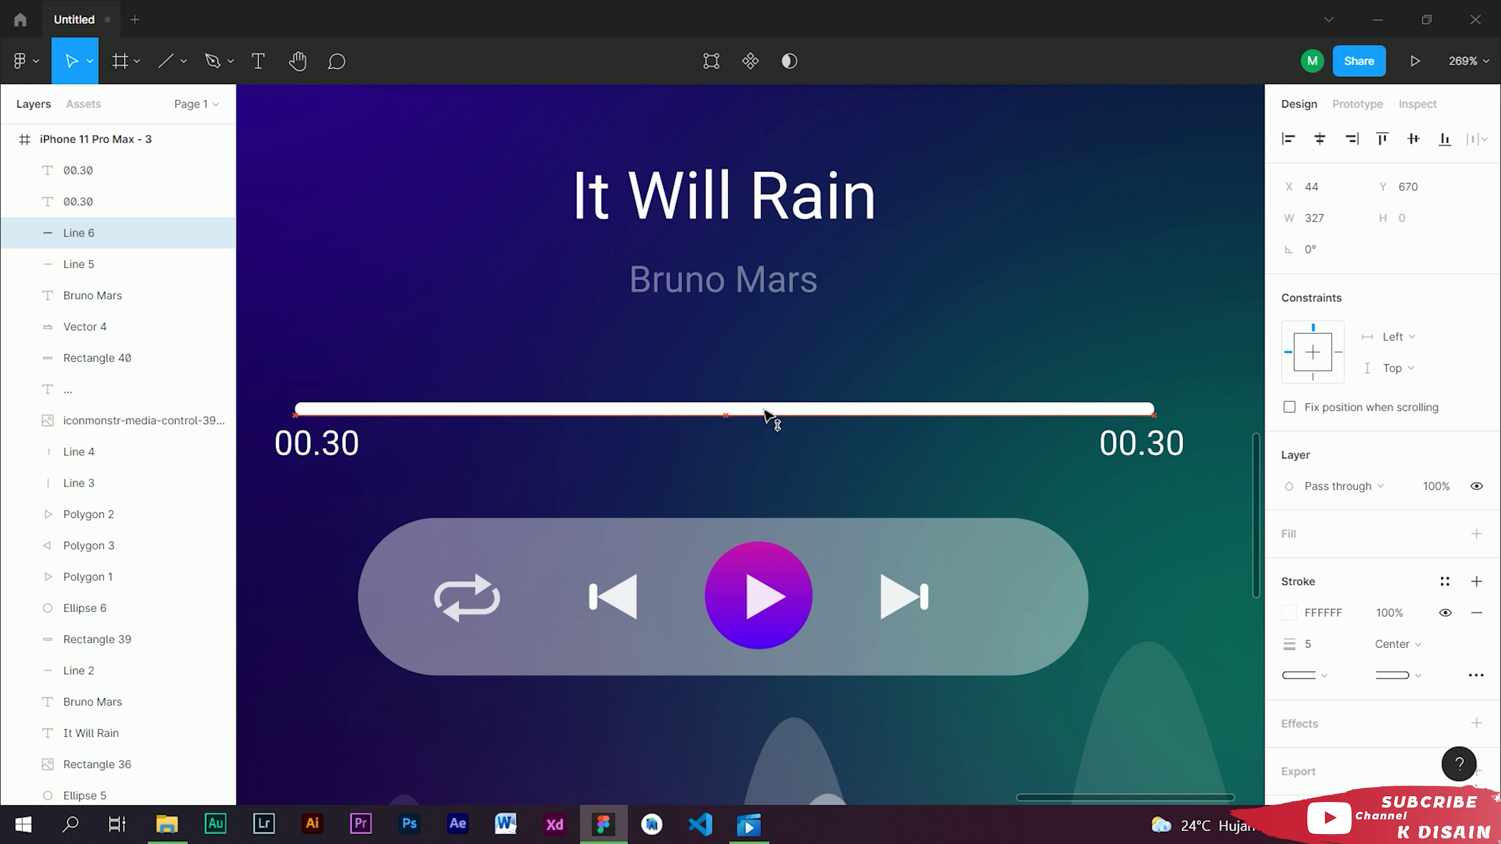
{"action": "left_click_drag", "start_coordinate": [1149, 429], "coordinate": [421, 436]}
Change the right-hand time label from 00.30 to 02.30
{"action": "left_click", "coordinate": [754, 443]}
{"action": "scroll", "coordinate": [362, 439], "scroll_direction": "up", "scroll_amount": 1}
{"action": "scroll", "coordinate": [414, 431], "scroll_direction": "up", "scroll_amount": 4}
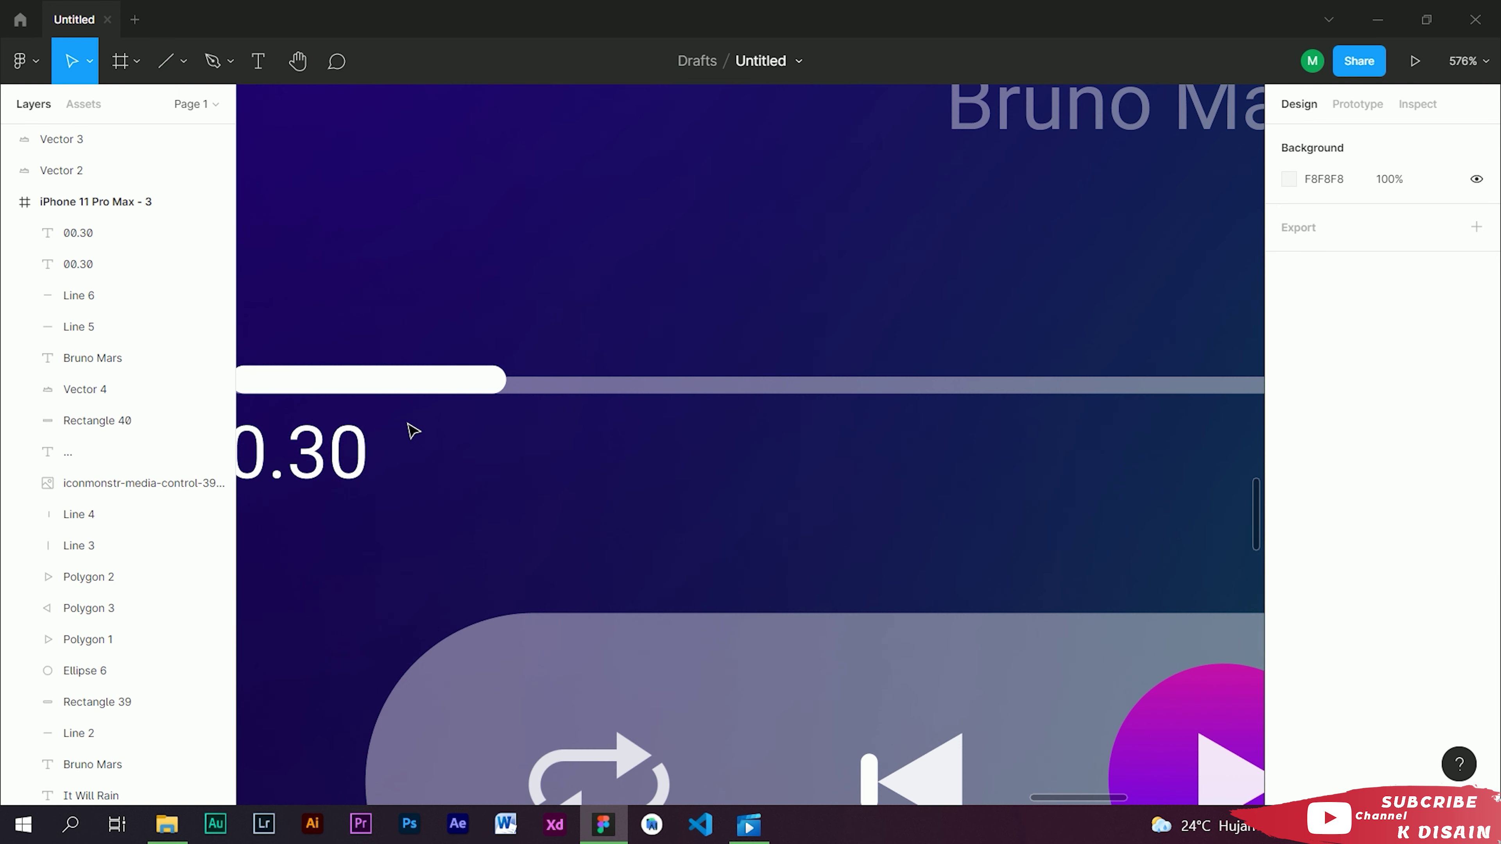
{"action": "scroll", "coordinate": [413, 431], "scroll_direction": "down", "scroll_amount": 2}
{"action": "left_click", "coordinate": [643, 385]}
{"action": "left_click", "coordinate": [767, 516]}
{"action": "scroll", "coordinate": [767, 517], "scroll_direction": "down", "scroll_amount": 3}
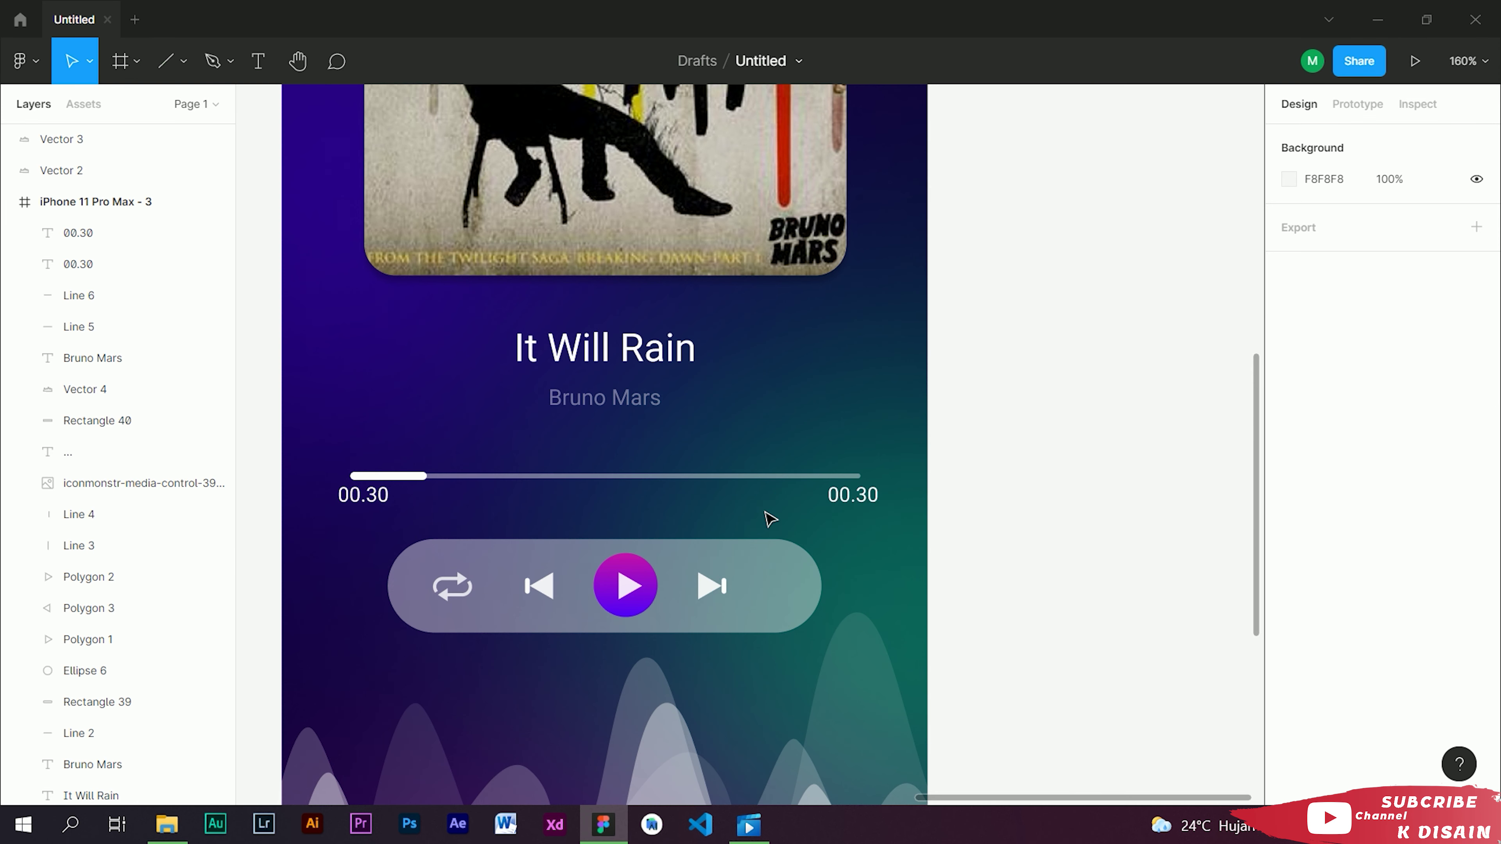
{"action": "left_click", "coordinate": [853, 494]}
{"action": "scroll", "coordinate": [854, 506], "scroll_direction": "up", "scroll_amount": 5}
{"action": "double_click", "coordinate": [849, 473]}
{"action": "left_click", "coordinate": [839, 476]}
{"action": "key", "text": "BackSpace"}
{"action": "type", "text": "2"}
{"action": "scroll", "coordinate": [823, 577], "scroll_direction": "down", "scroll_amount": 5}
{"action": "left_click", "coordinate": [898, 623]}
Set a 30 corner radius on the now-playing, playlist and home phone frames
{"action": "scroll", "coordinate": [768, 414], "scroll_direction": "down", "scroll_amount": 2}
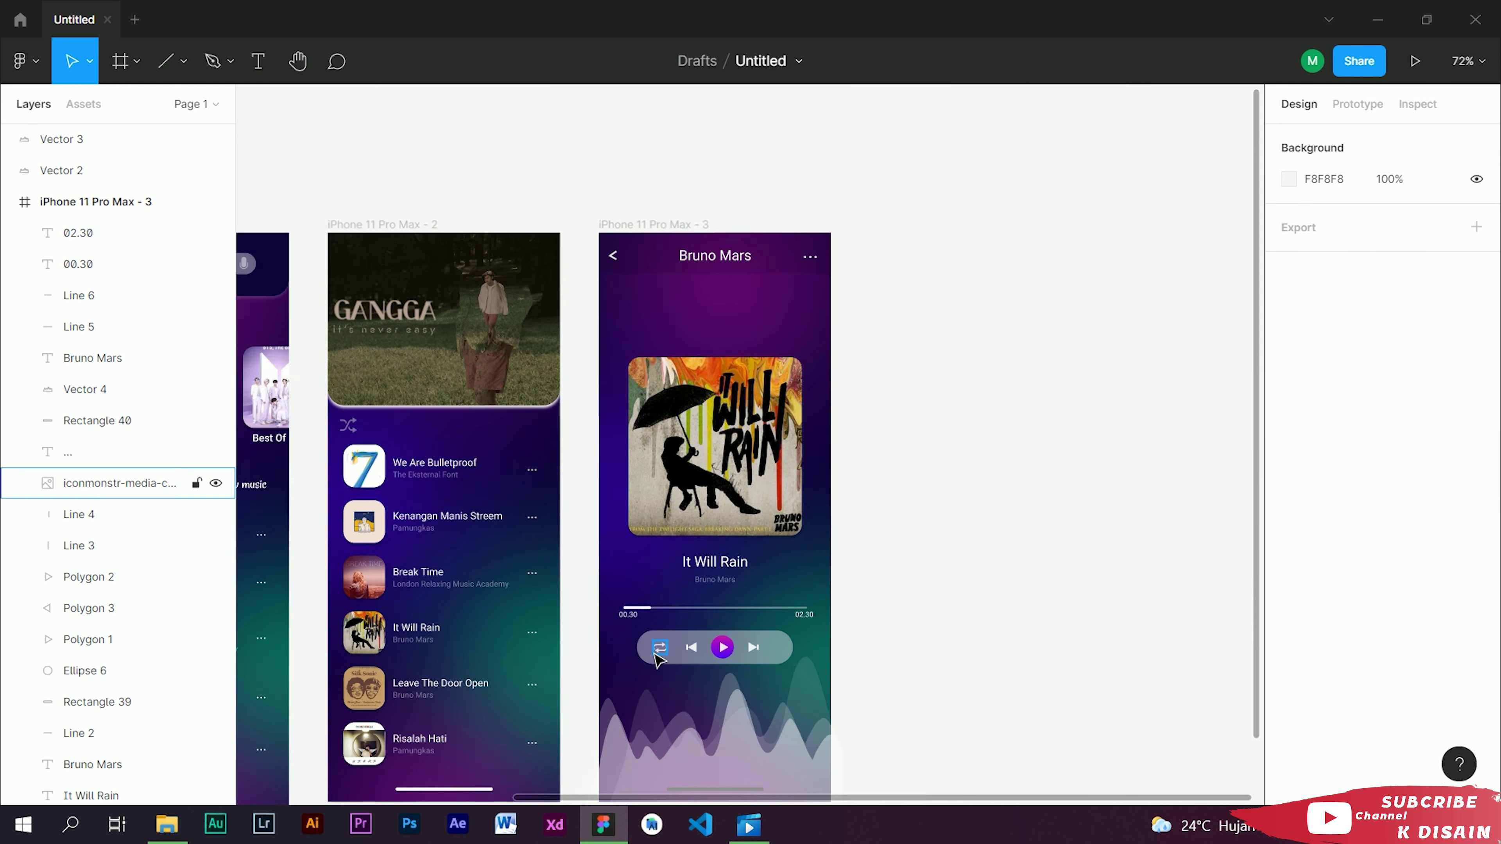
{"action": "left_click", "coordinate": [682, 204]}
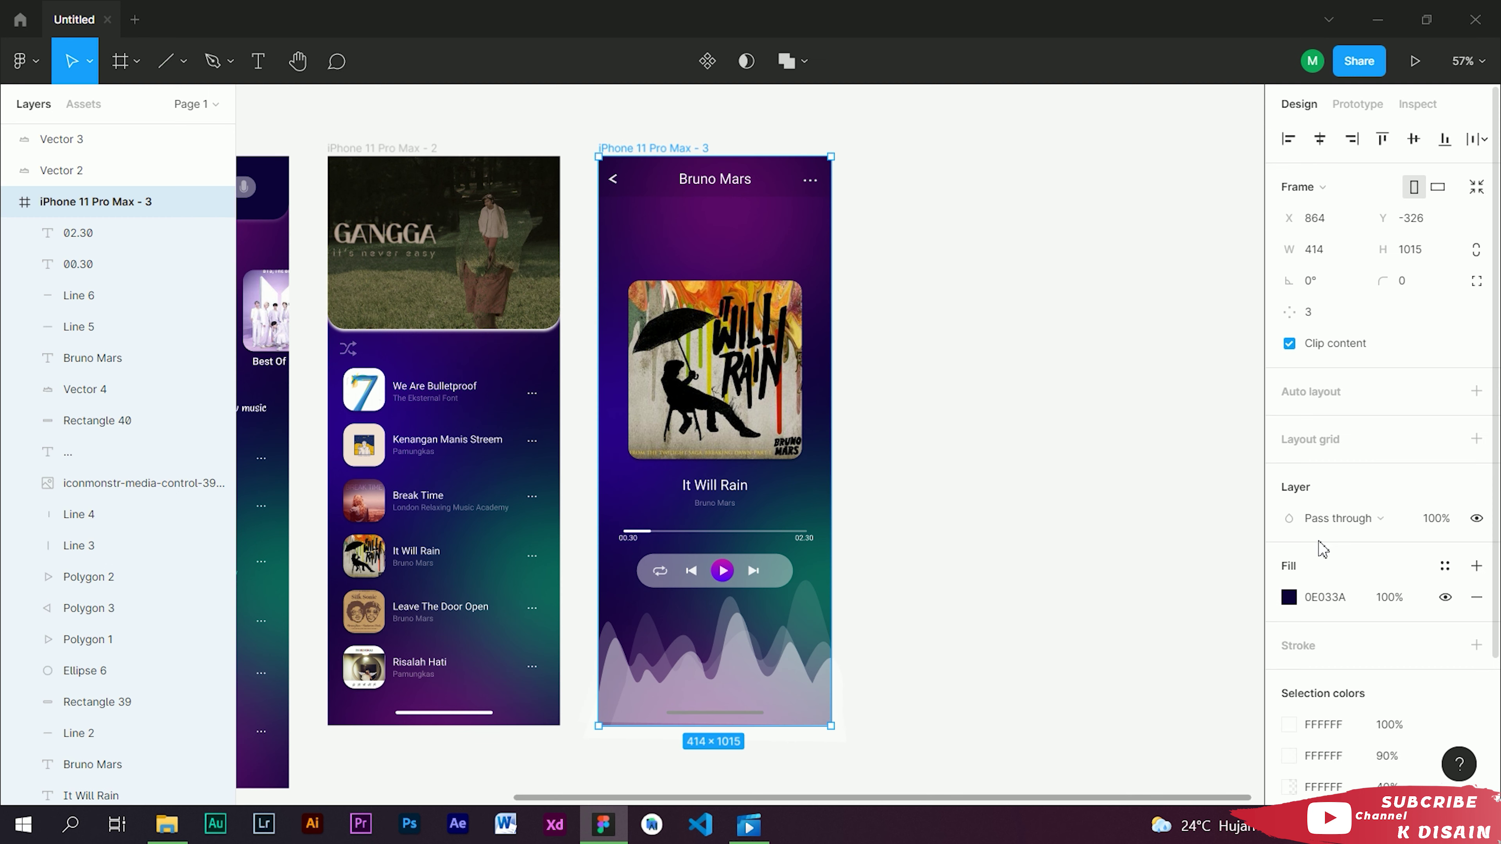
{"action": "key", "text": "Return"}
{"action": "key", "text": "Tab"}
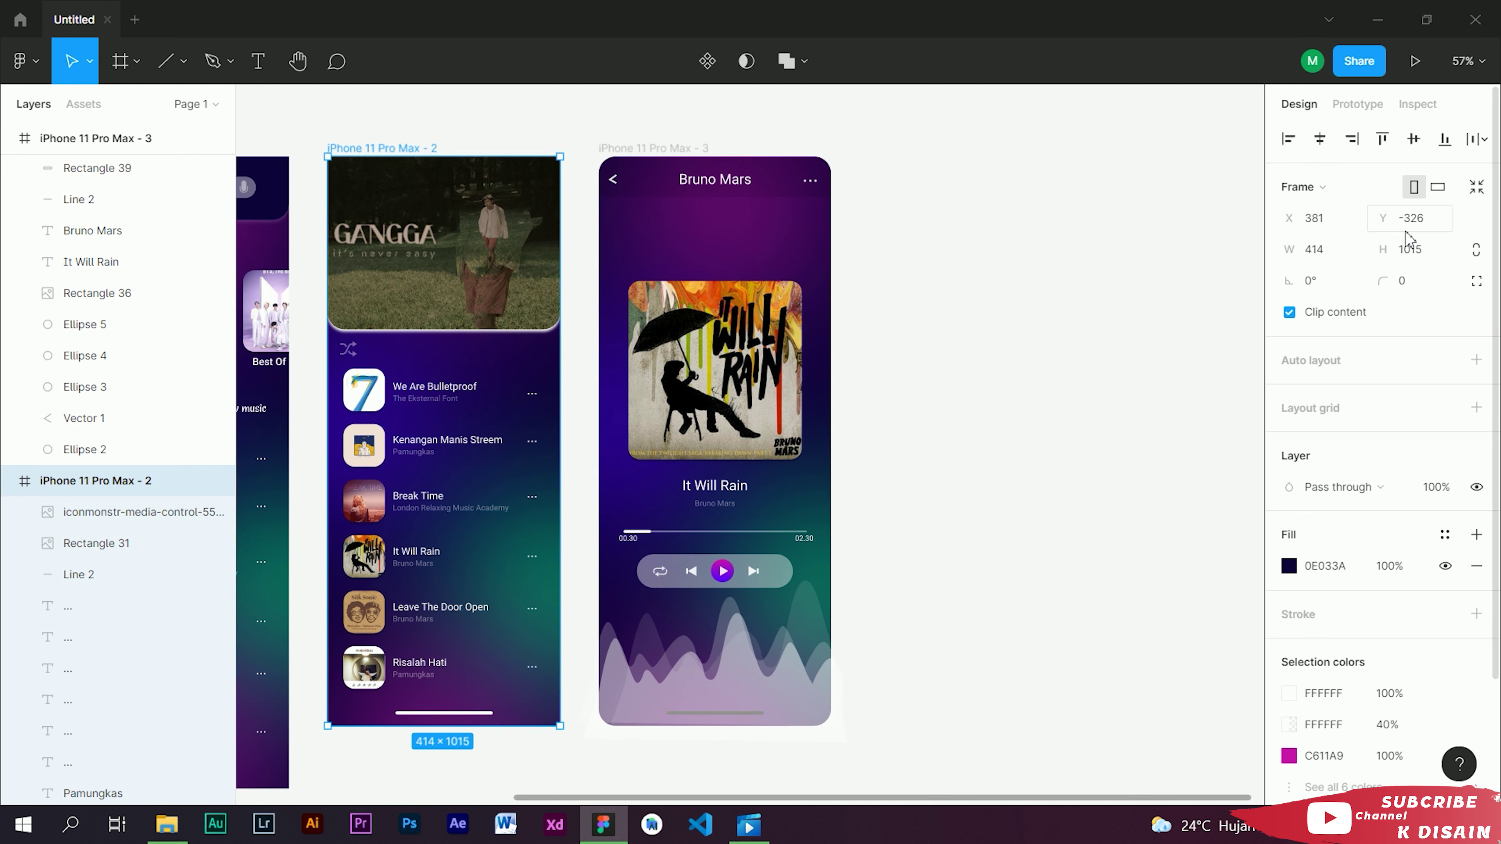
{"action": "scroll", "coordinate": [414, 267], "scroll_direction": "left", "scroll_amount": 5}
{"action": "left_click", "coordinate": [455, 148]}
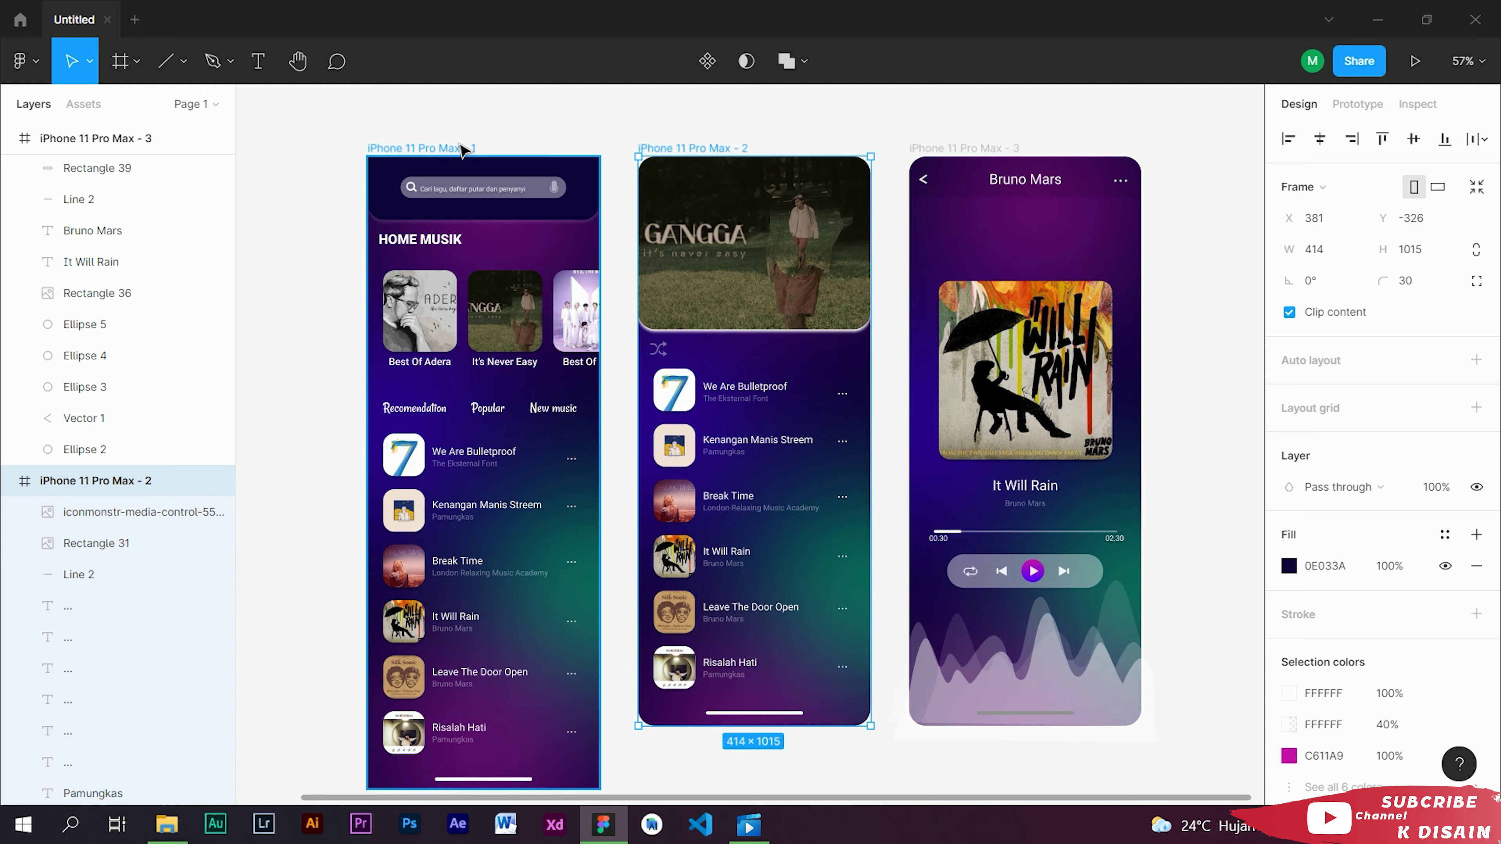
{"action": "scroll", "coordinate": [983, 329], "scroll_direction": "down", "scroll_amount": 3, "text": "ctrl"}
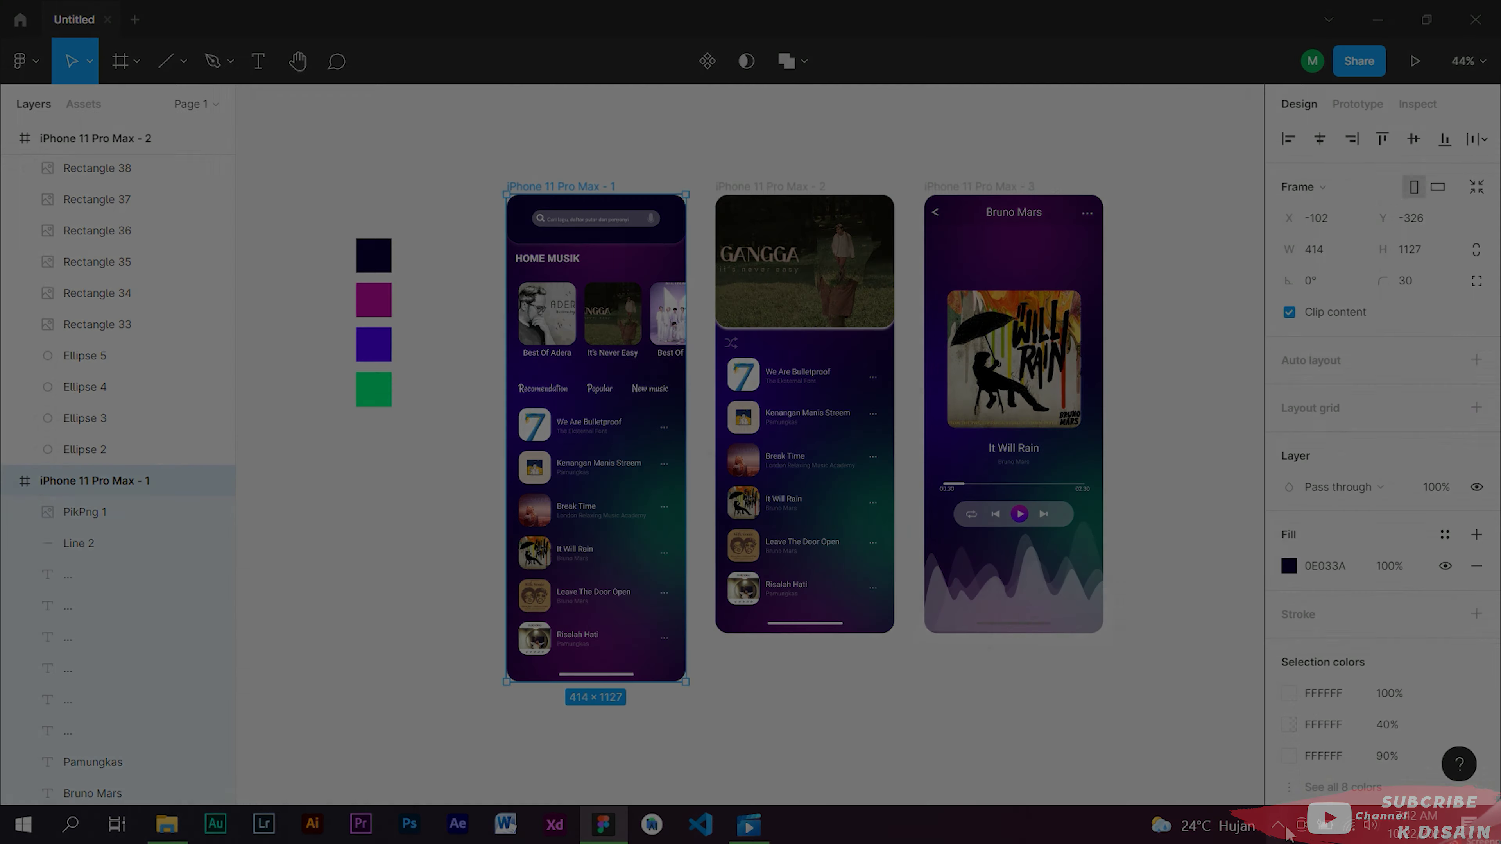
{"action": "left_click", "coordinate": [1278, 824]}
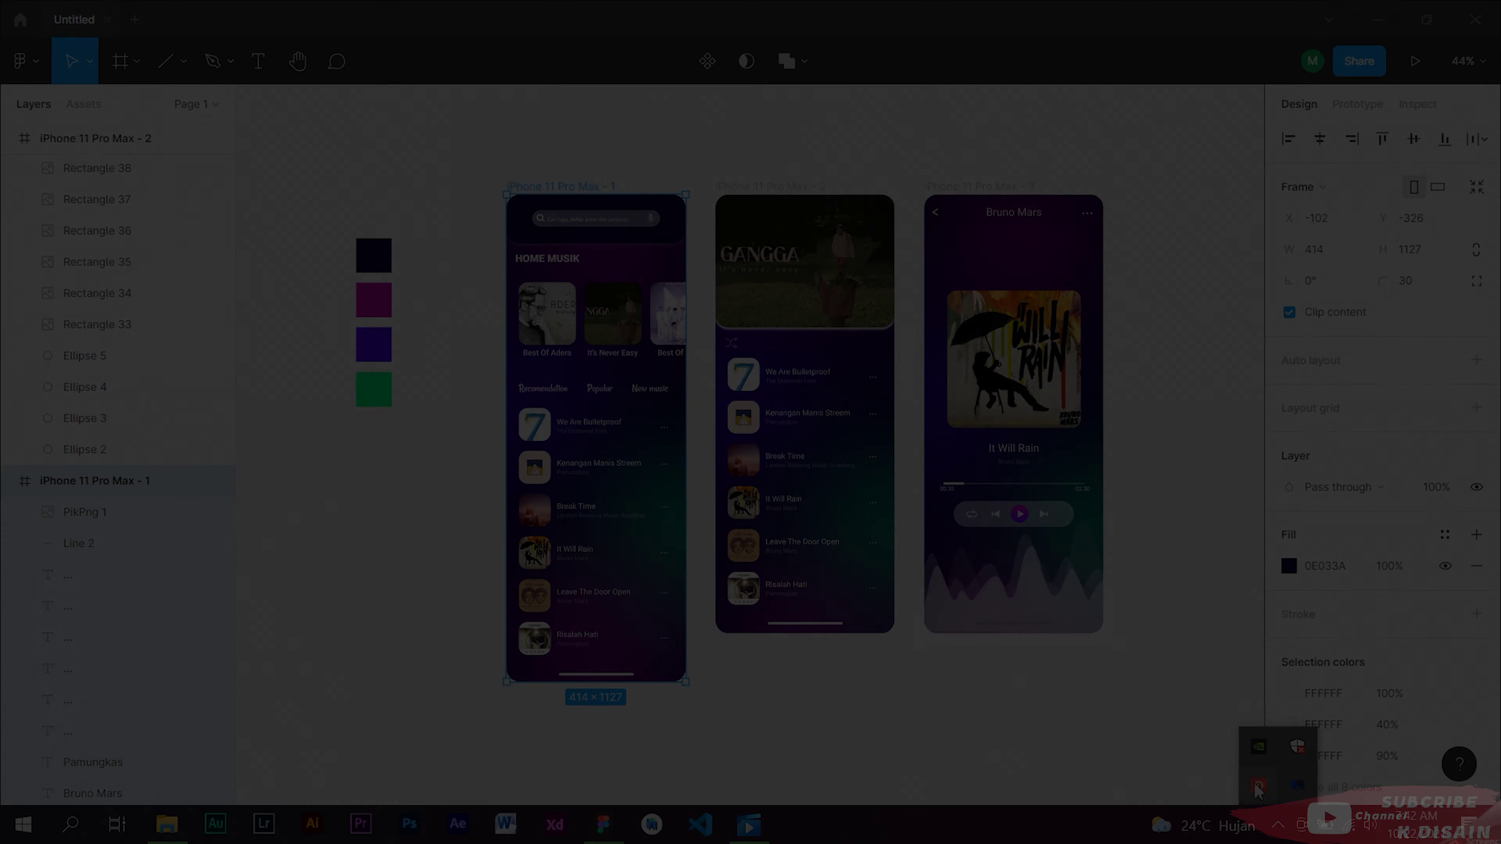